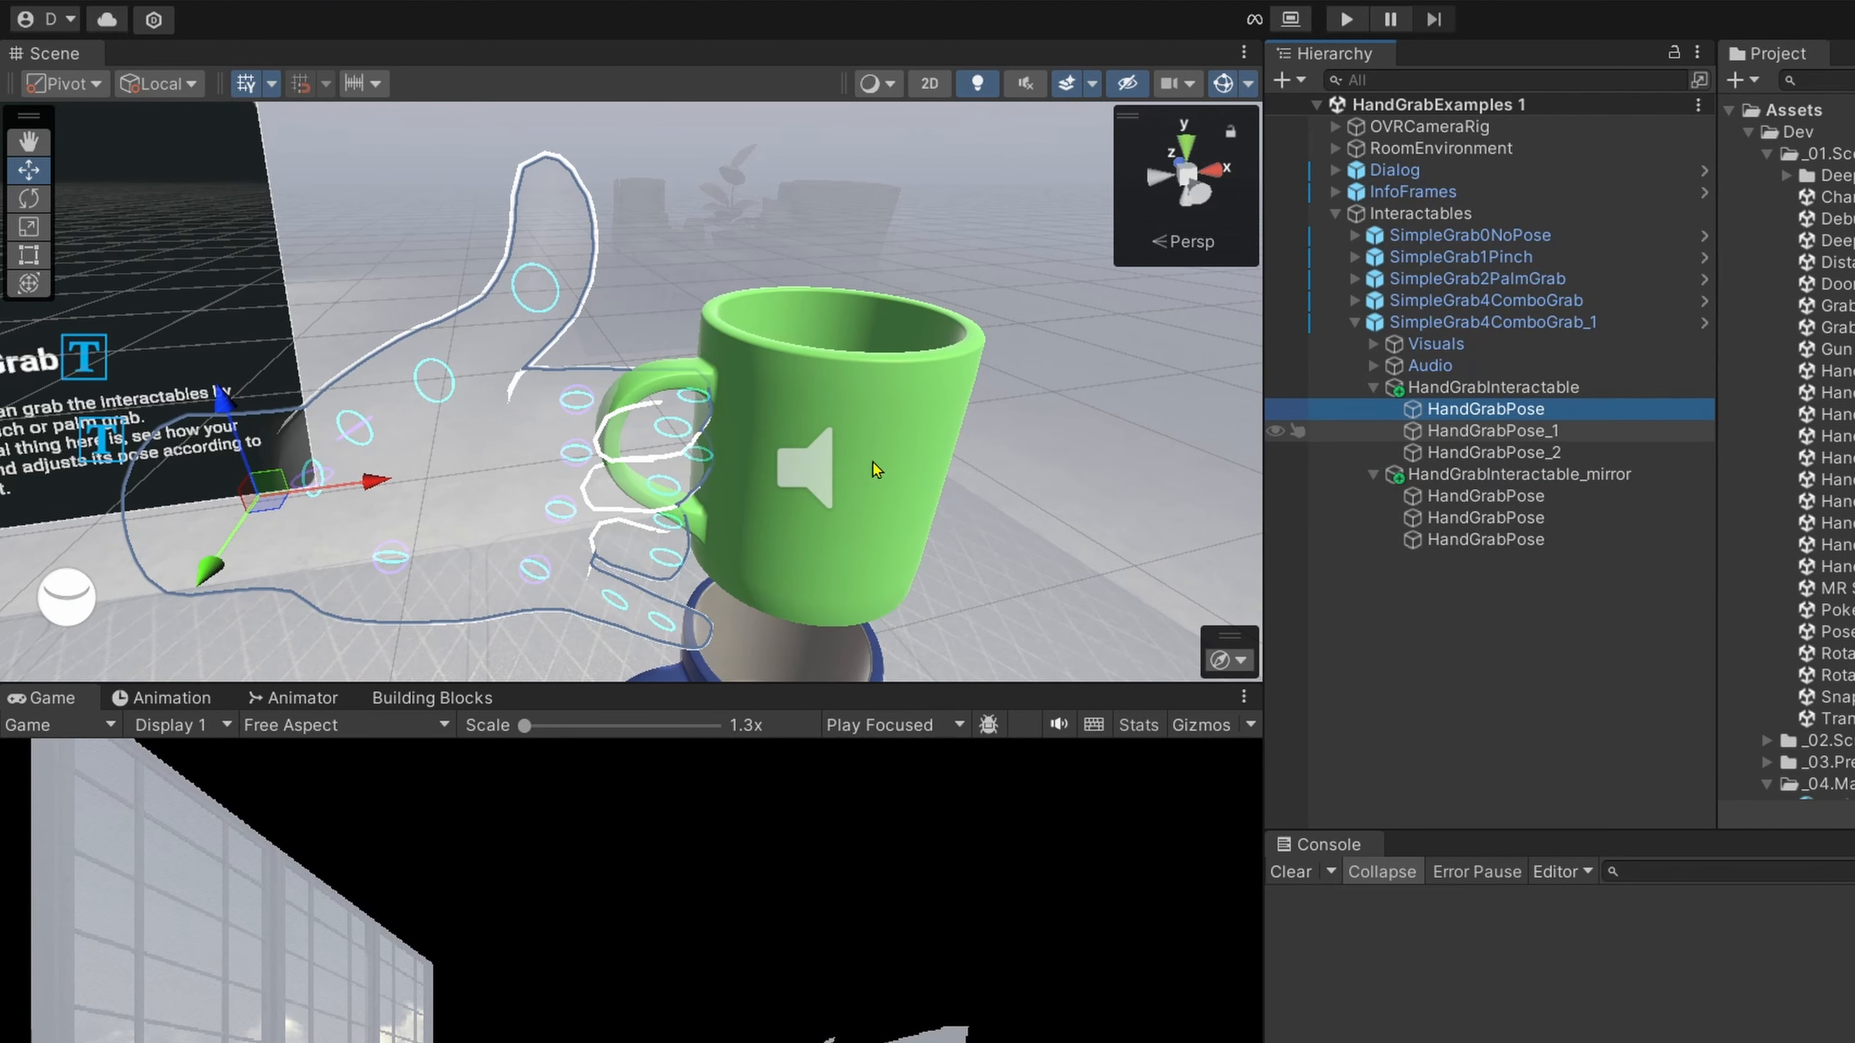
key("d")
right_click_drag(873, 461, 761, 408)
key("a")
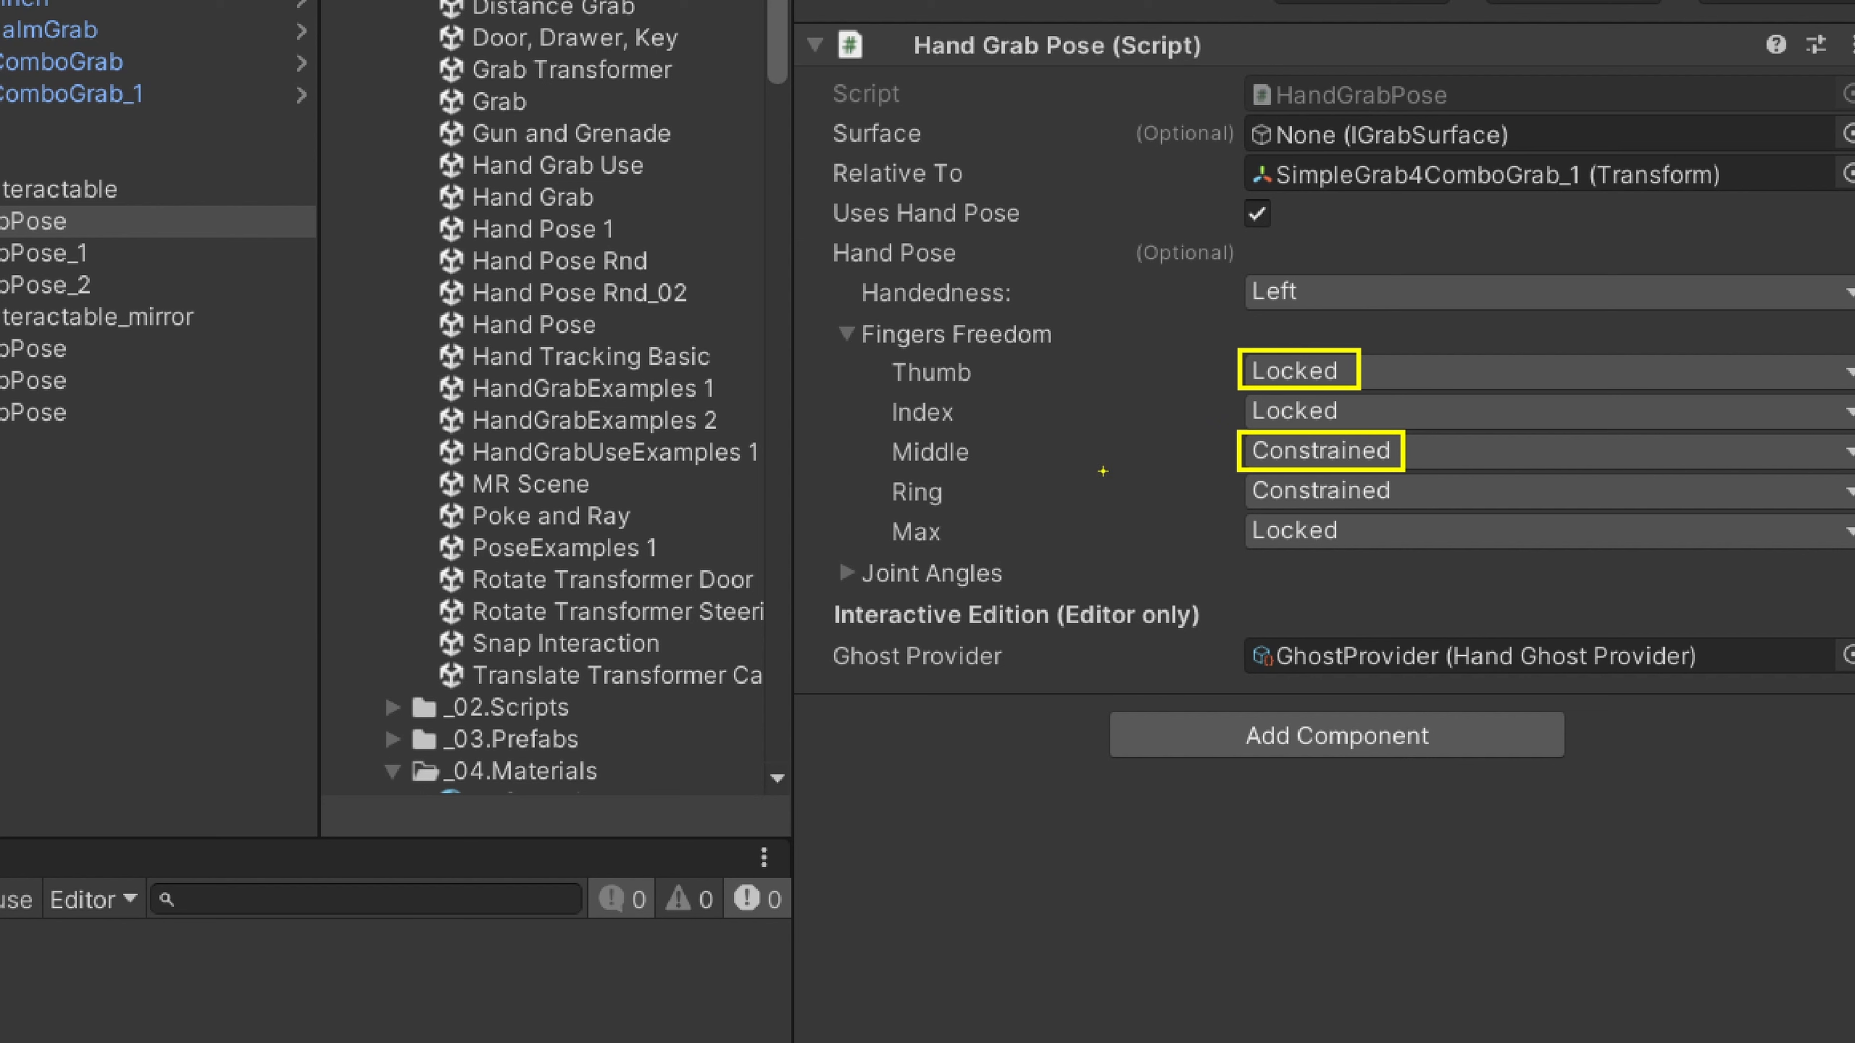
key("t")
left_click(1150, 548)
type("Free")
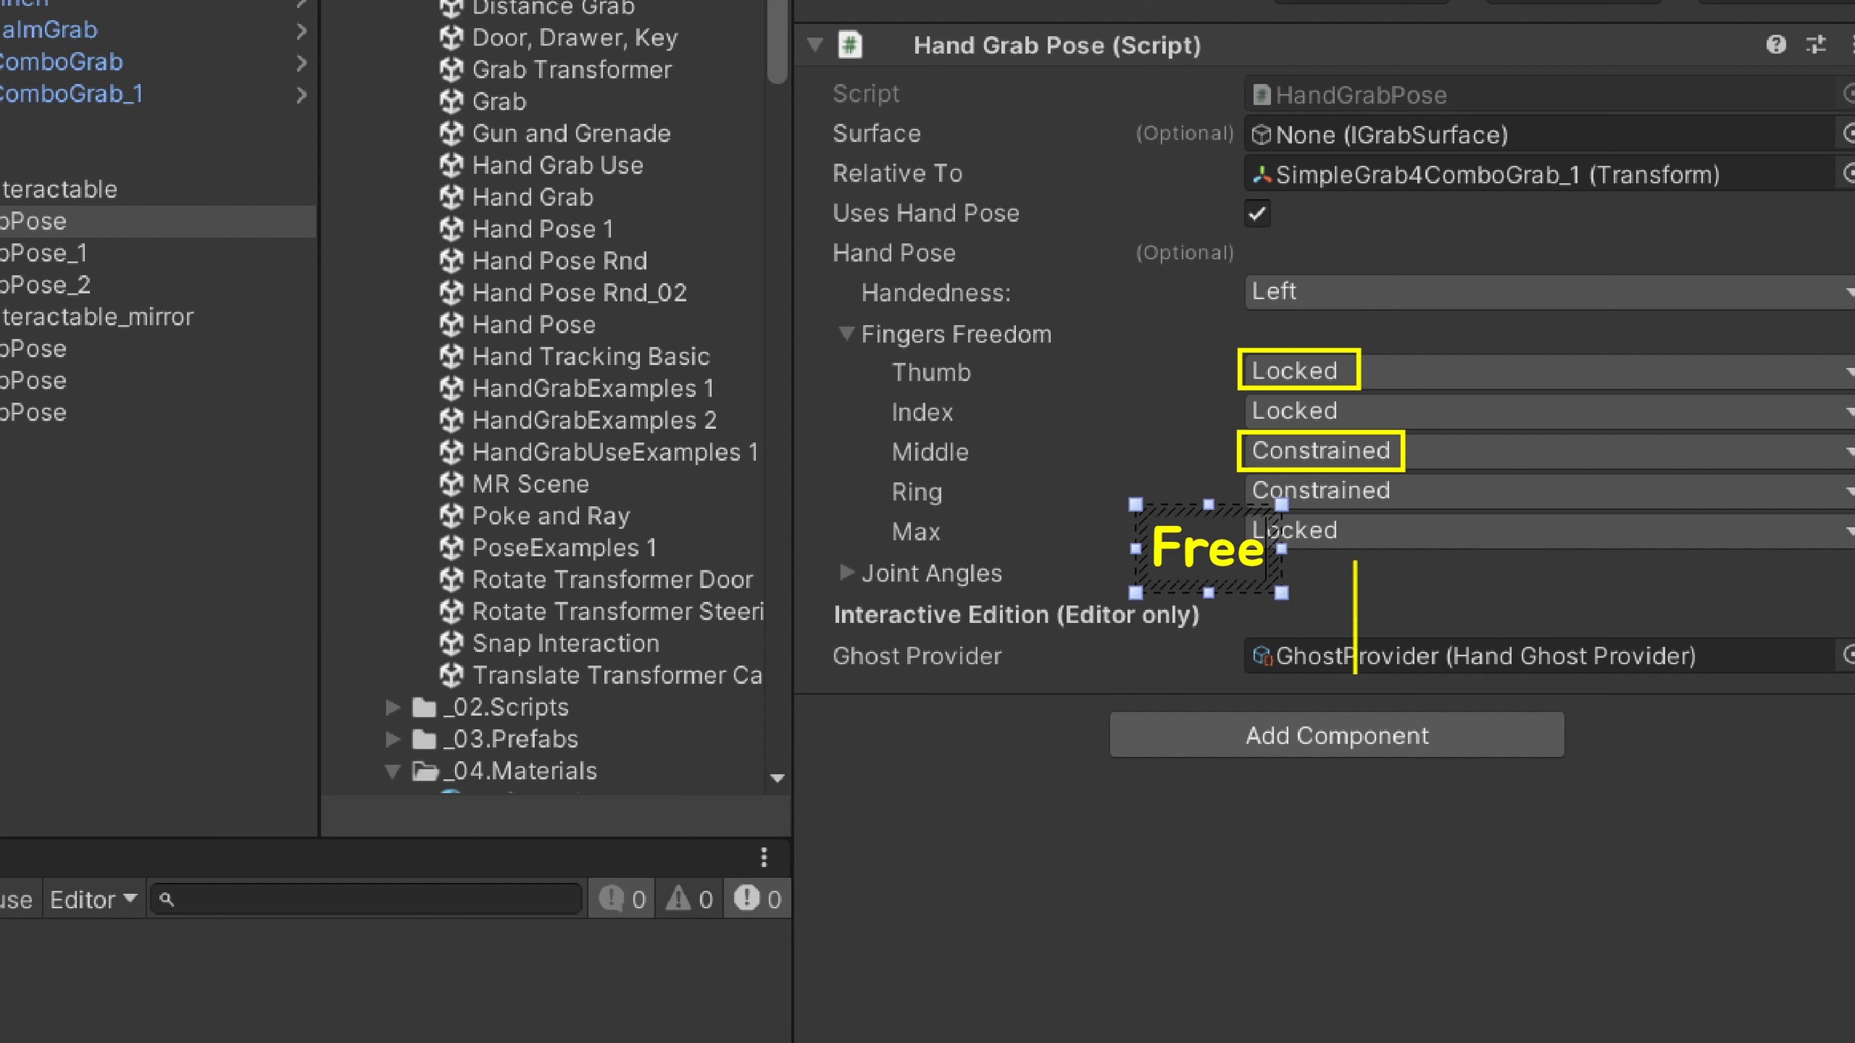
left_click(1264, 783)
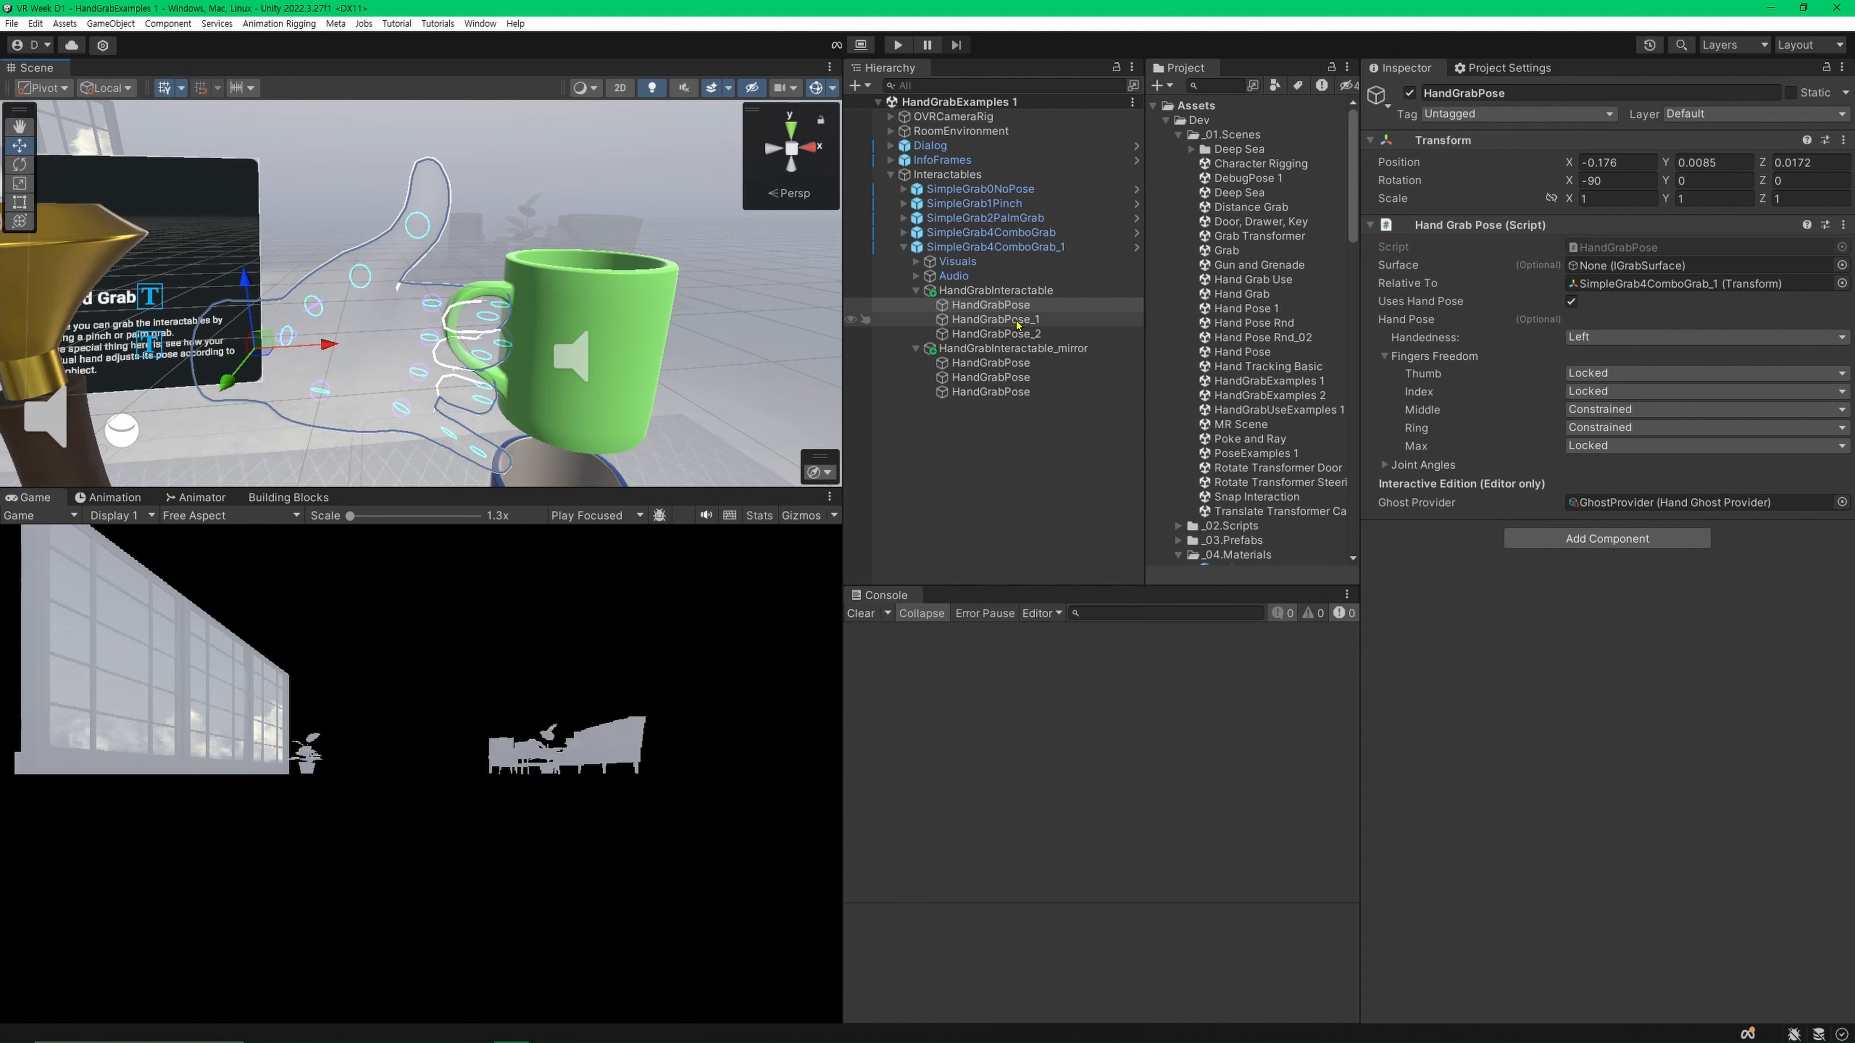
Step: Compare the scaled hand grab poses under HandGrabInteractable and its mirrored counterpart on the green mug
left_click(1027, 321)
left_click(1027, 334)
left_click(1027, 320)
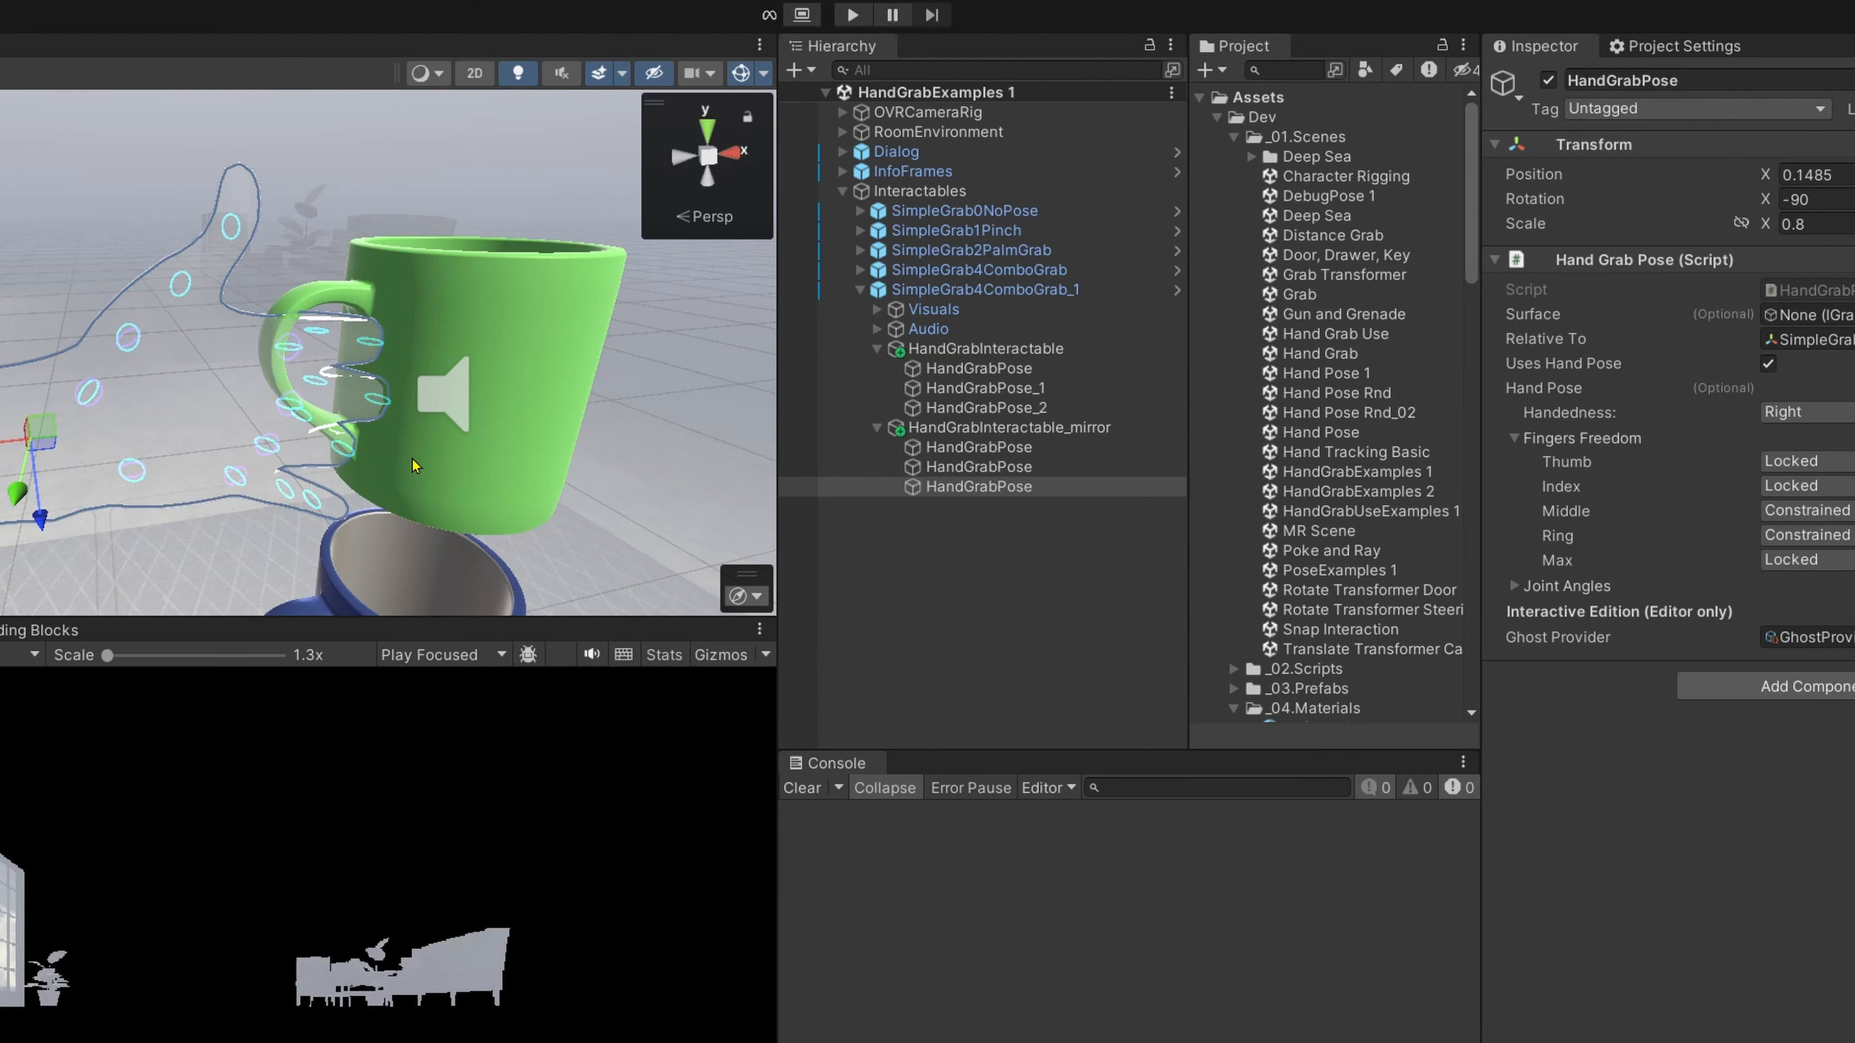
left_click(1017, 321)
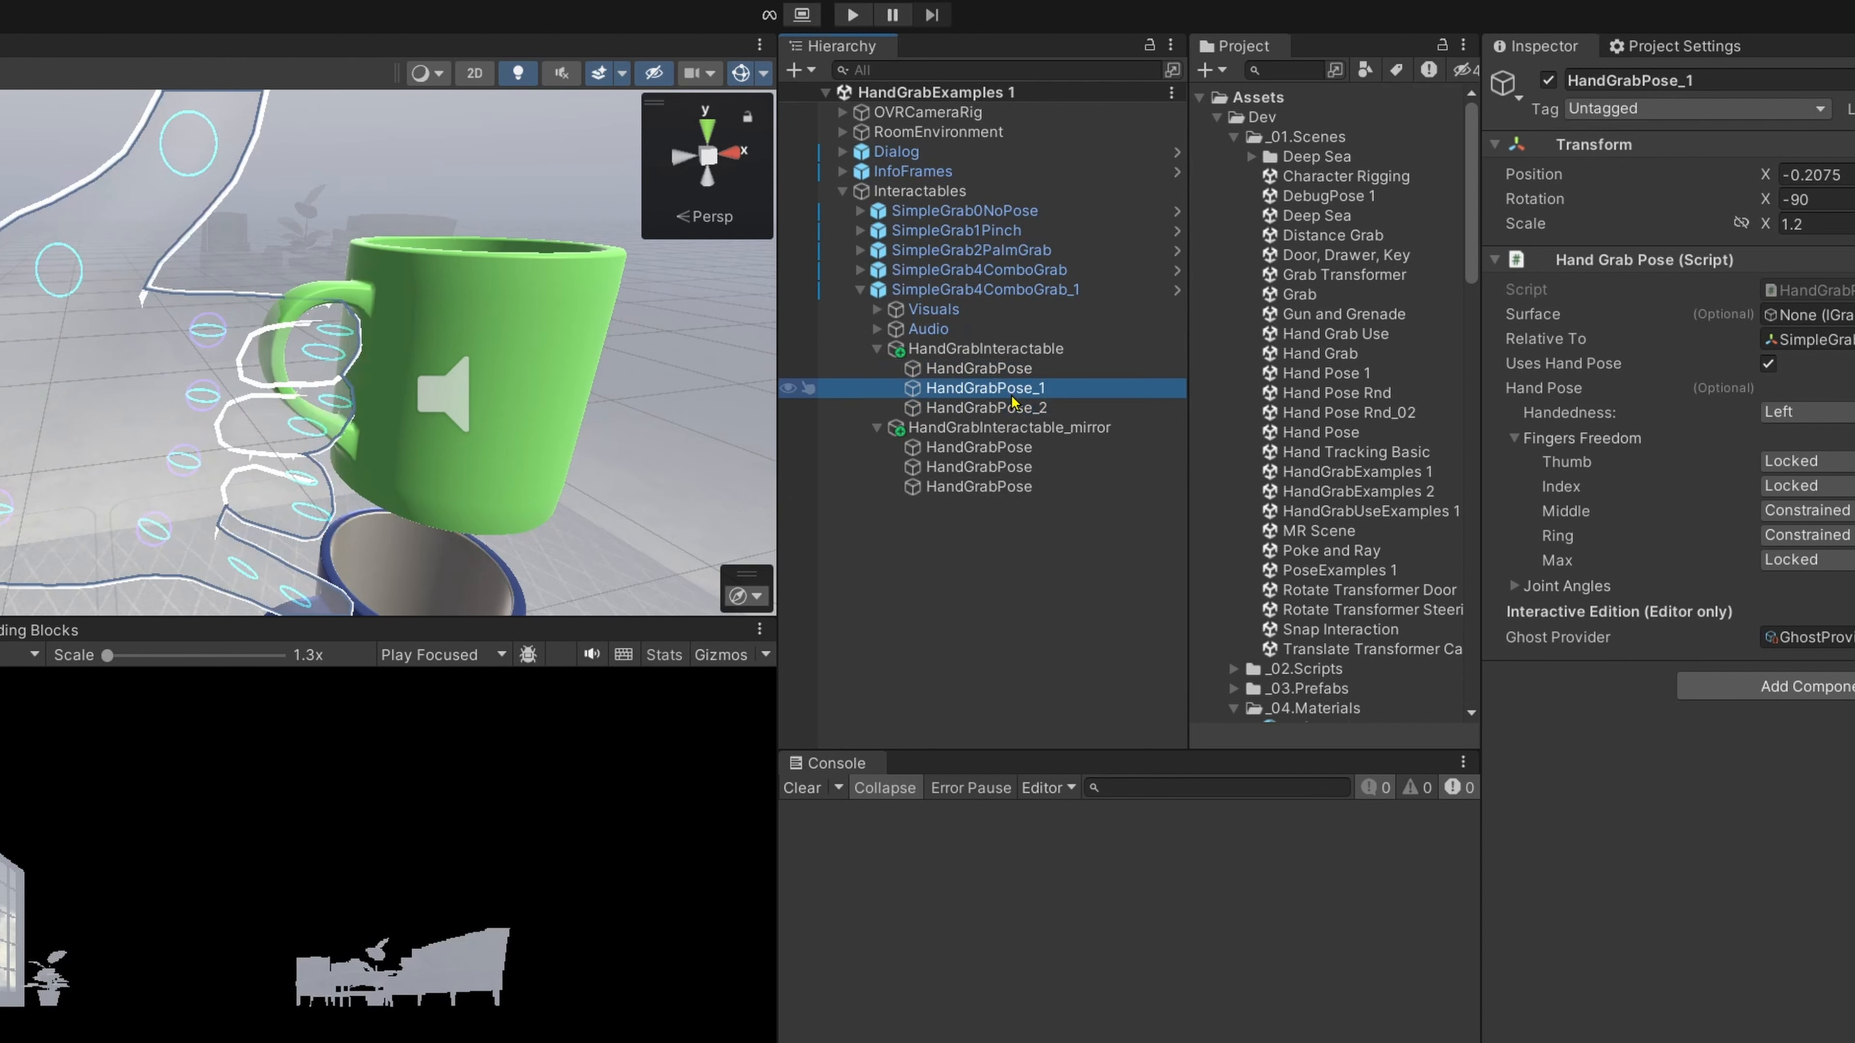
left_click(1015, 369)
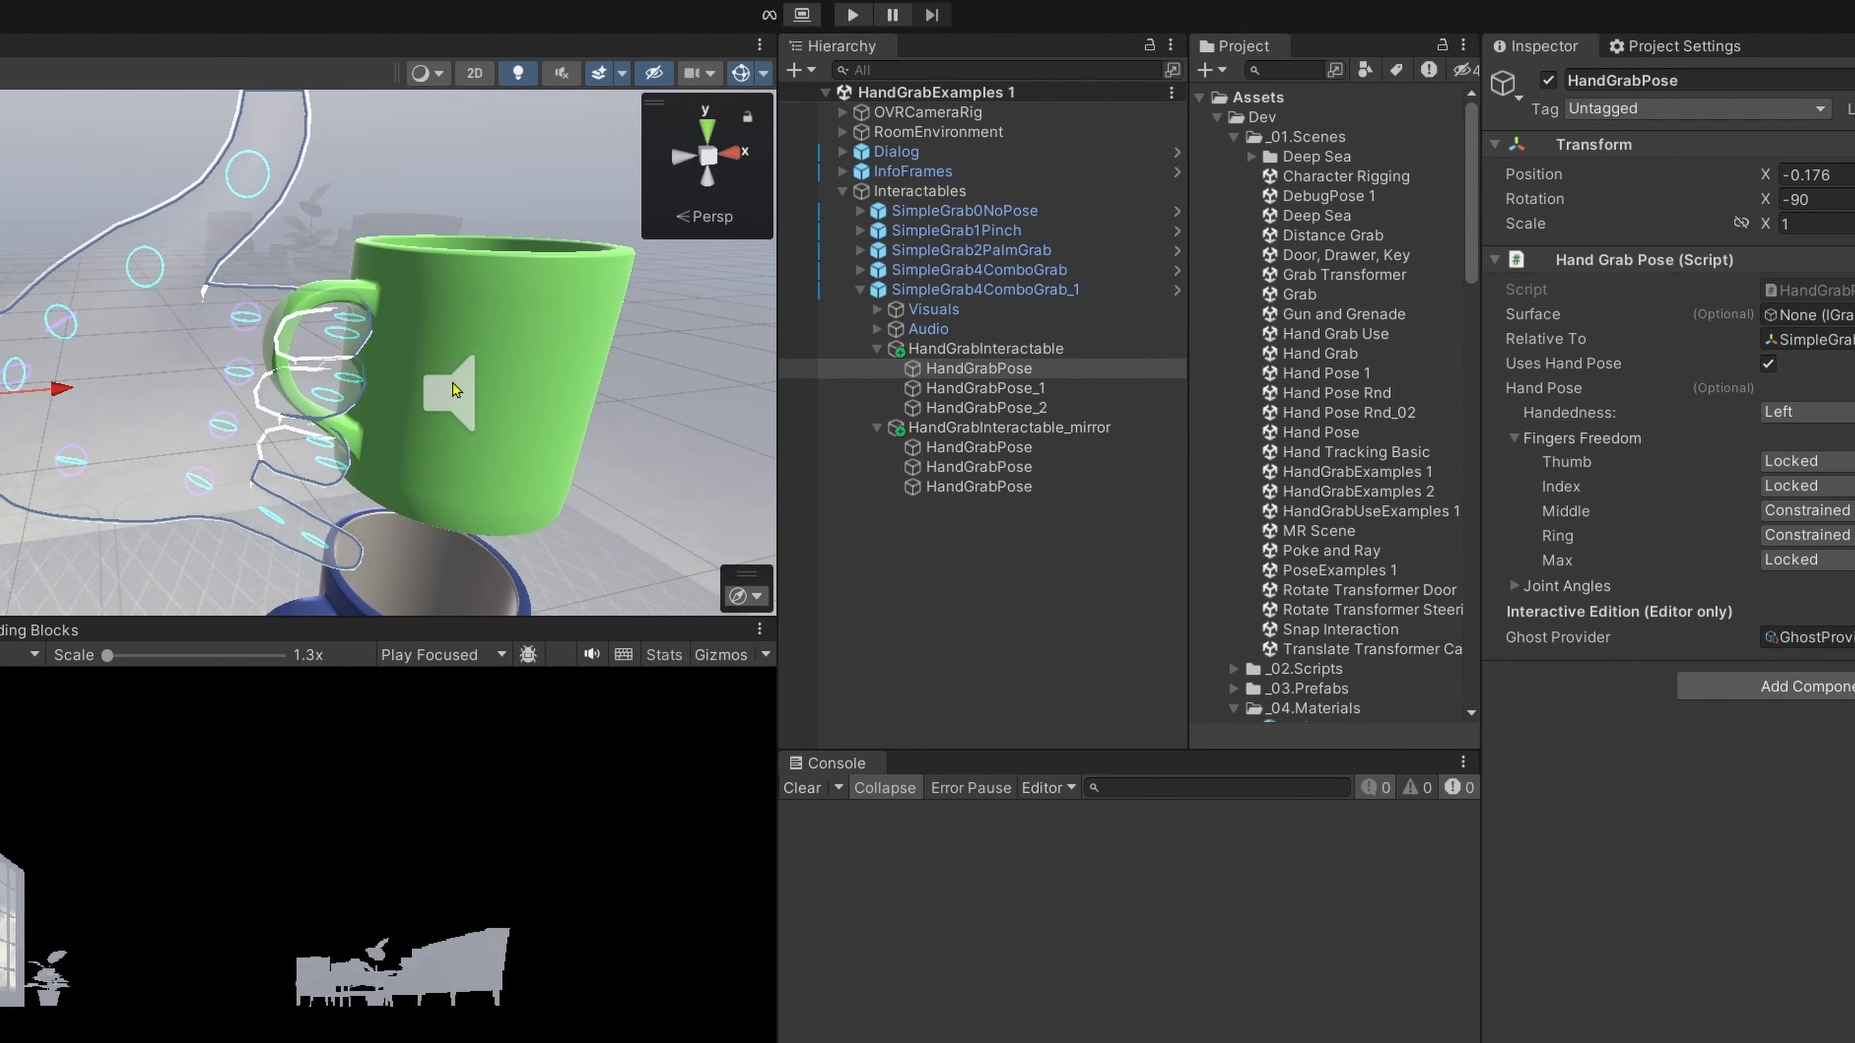
left_click(1015, 349)
left_click(1015, 427)
left_click(1015, 349)
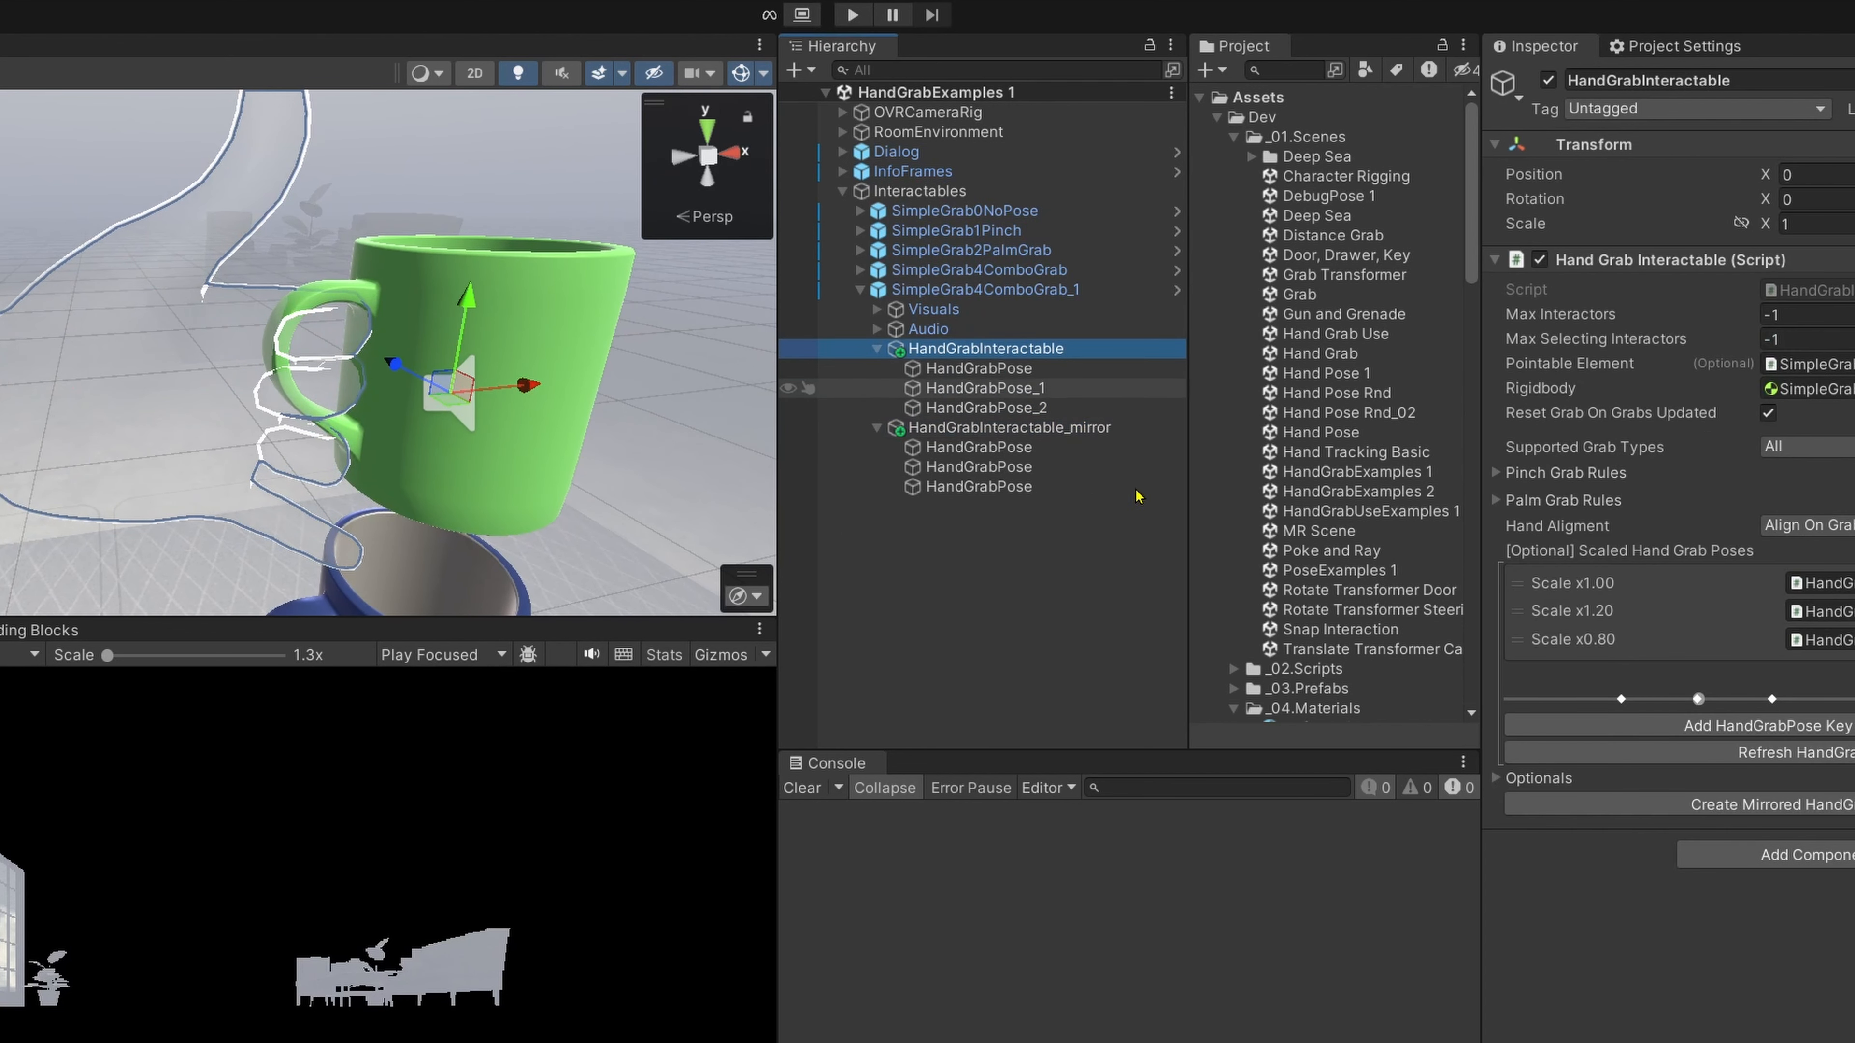
left_click(1102, 513)
left_click(551, 390)
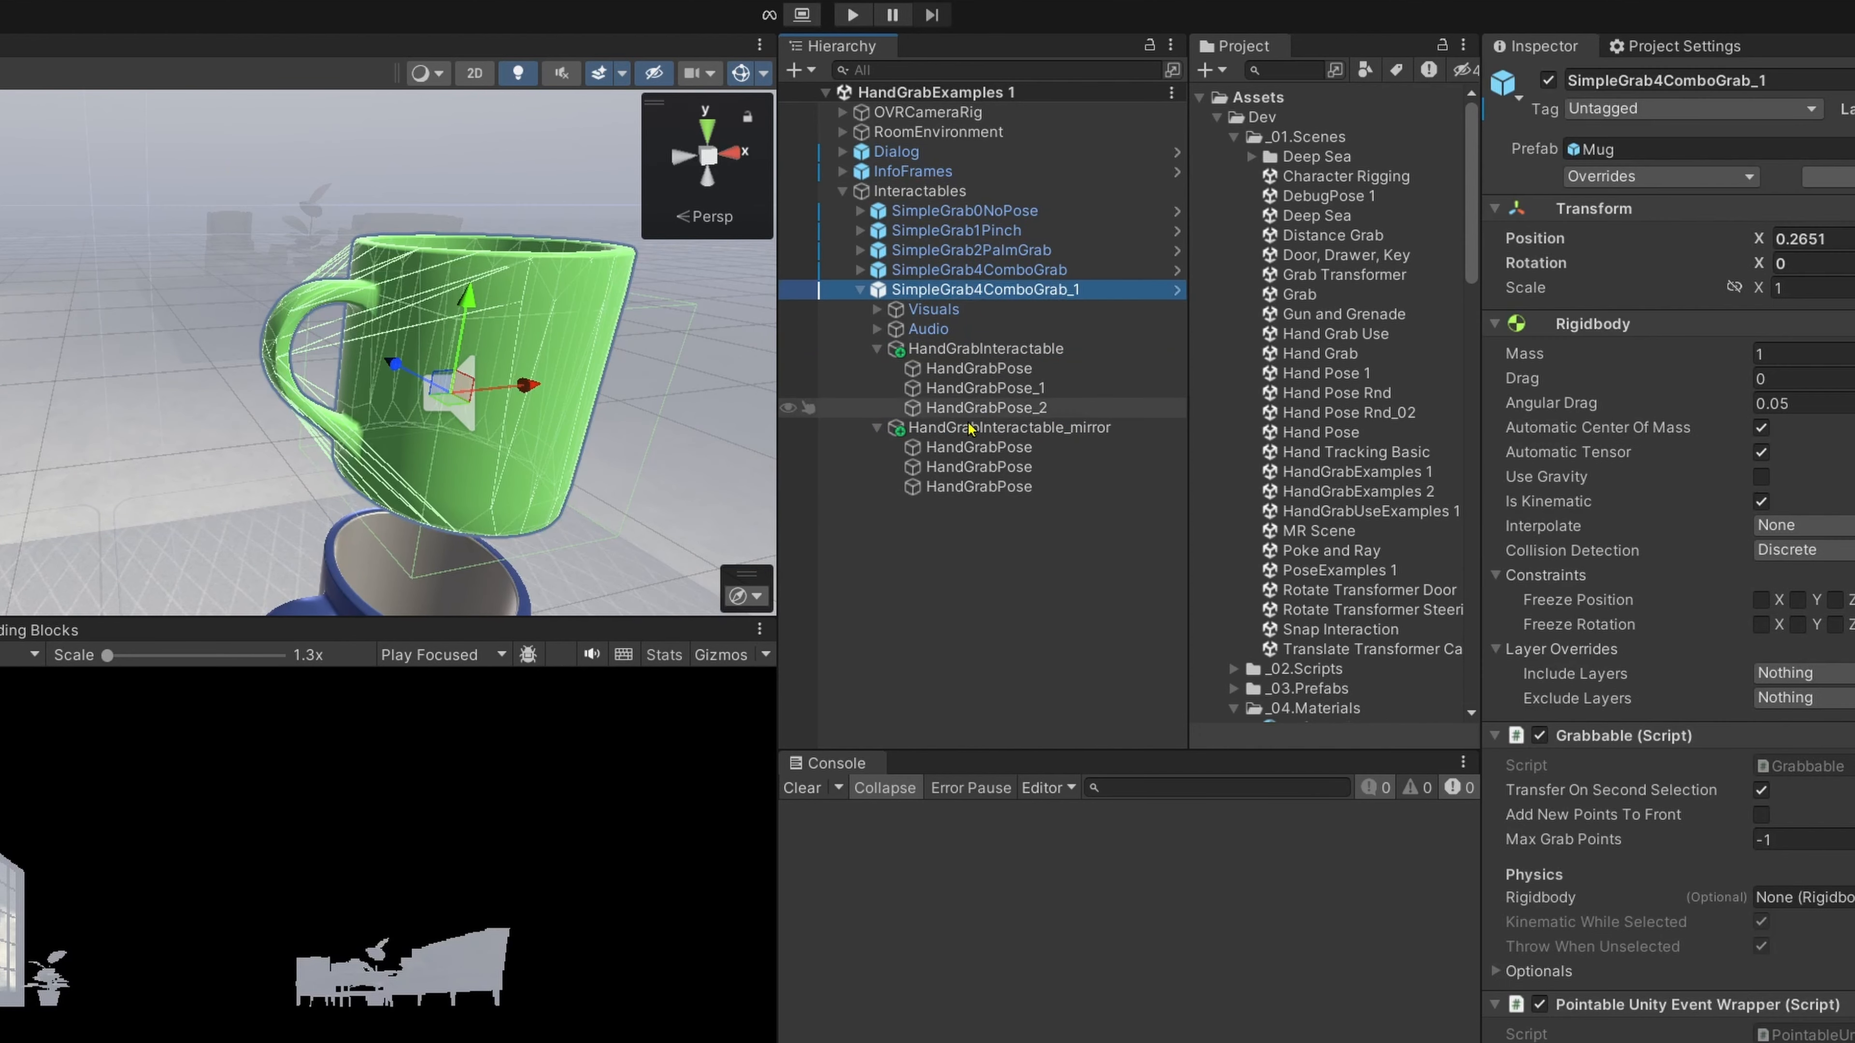
left_click(1008, 370)
left_click(1022, 390)
left_click(1023, 407)
left_click(1022, 390)
left_click(1016, 370)
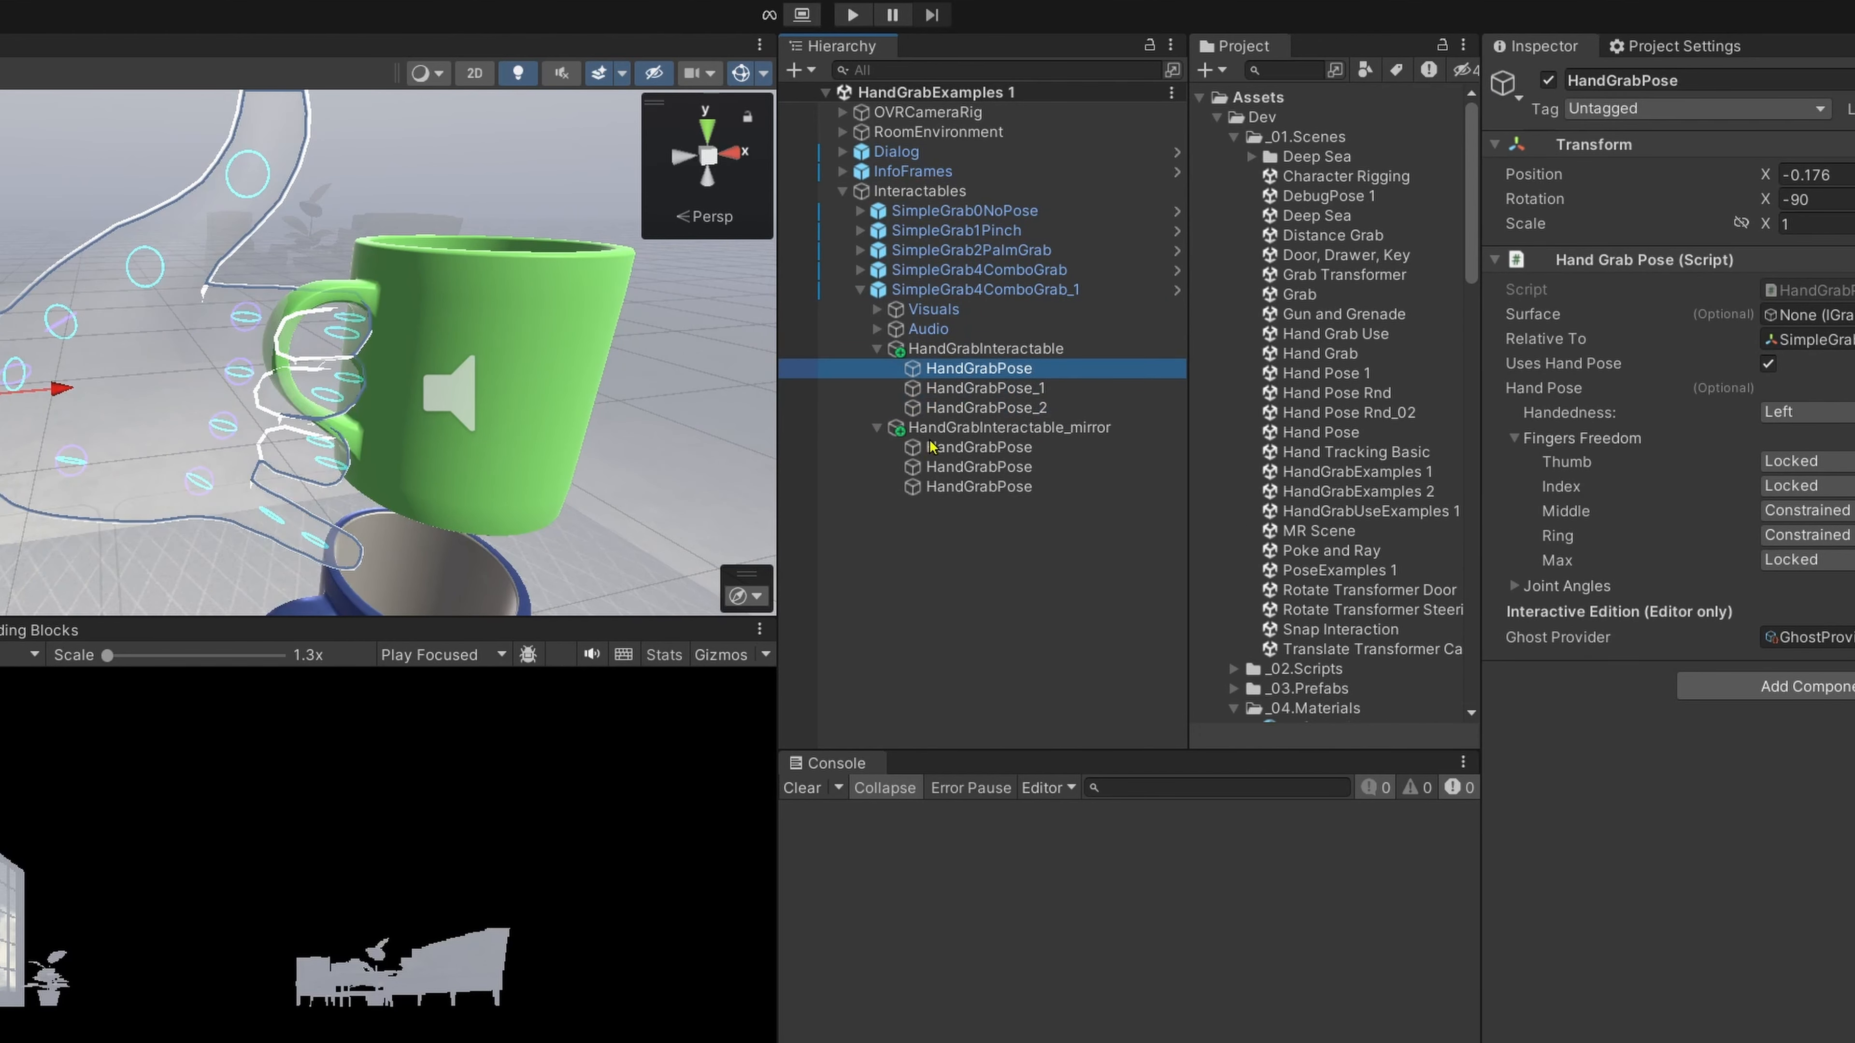
Step: Test the hand grab interactions in play mode, then stop playing
key("ctrl+p")
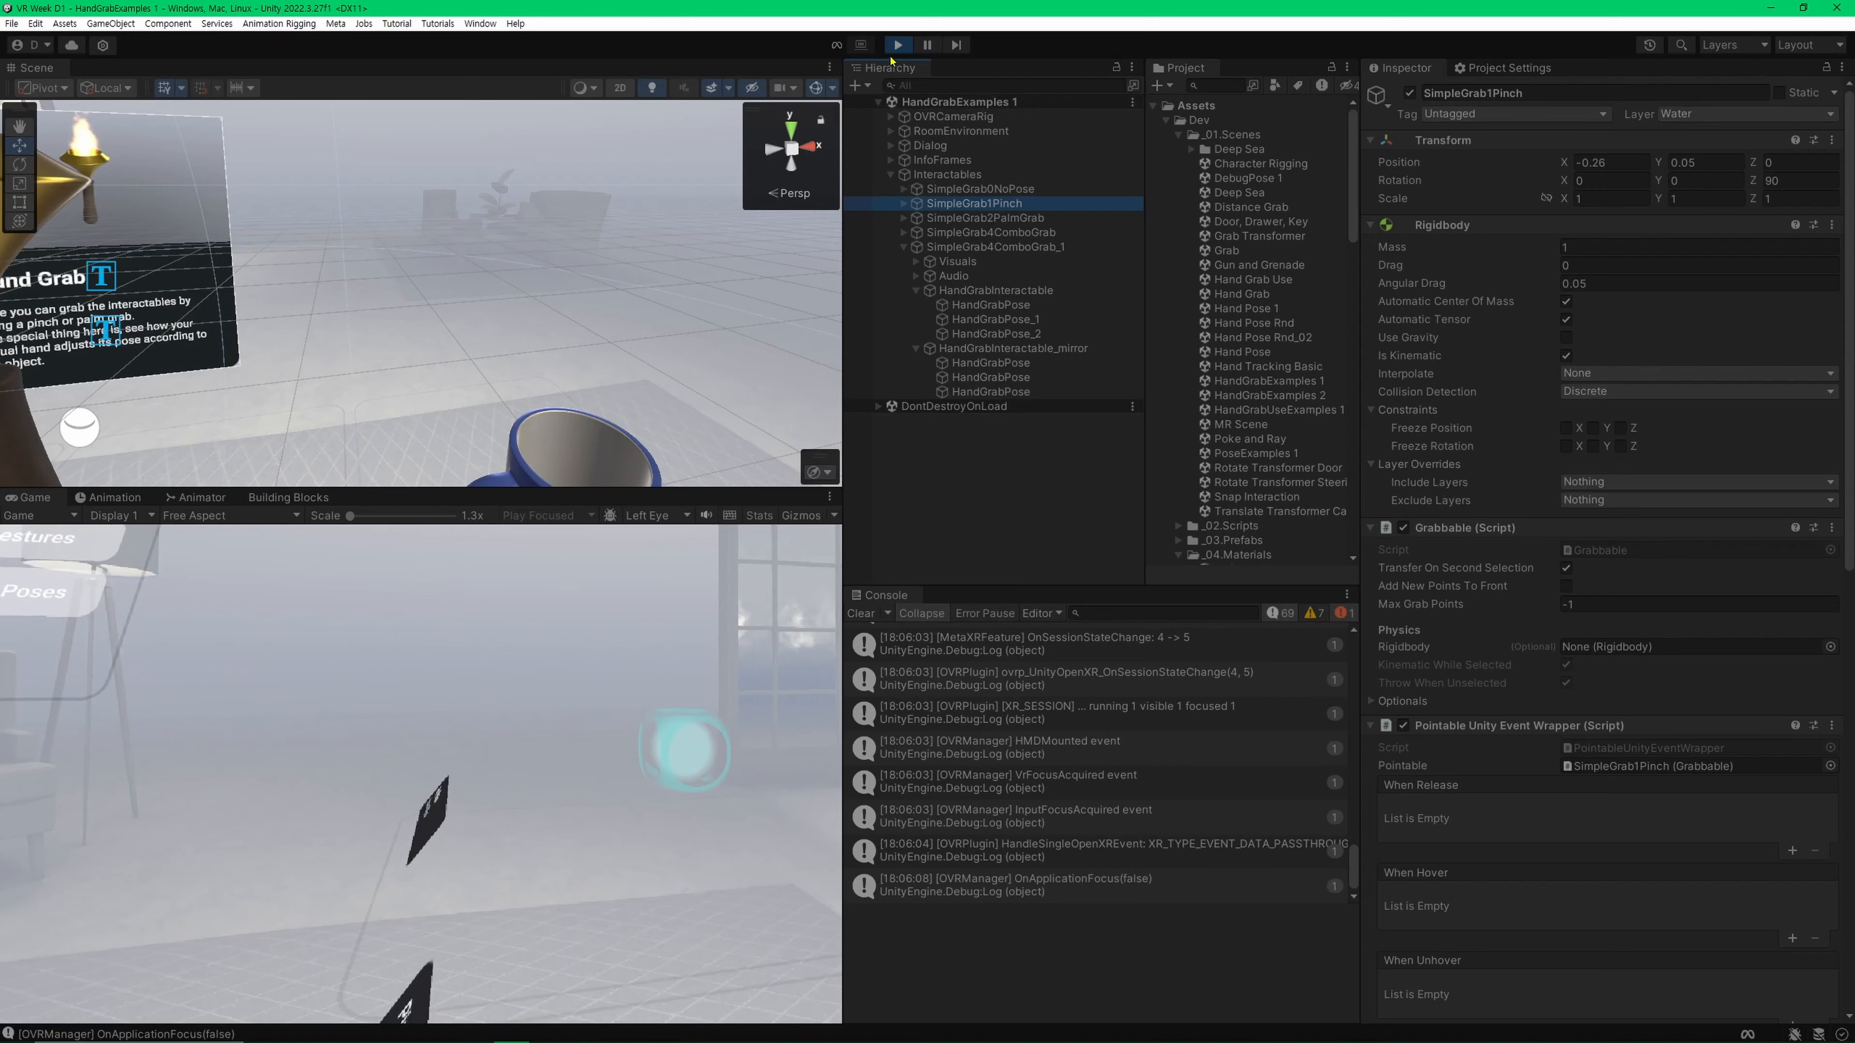
left_click(897, 46)
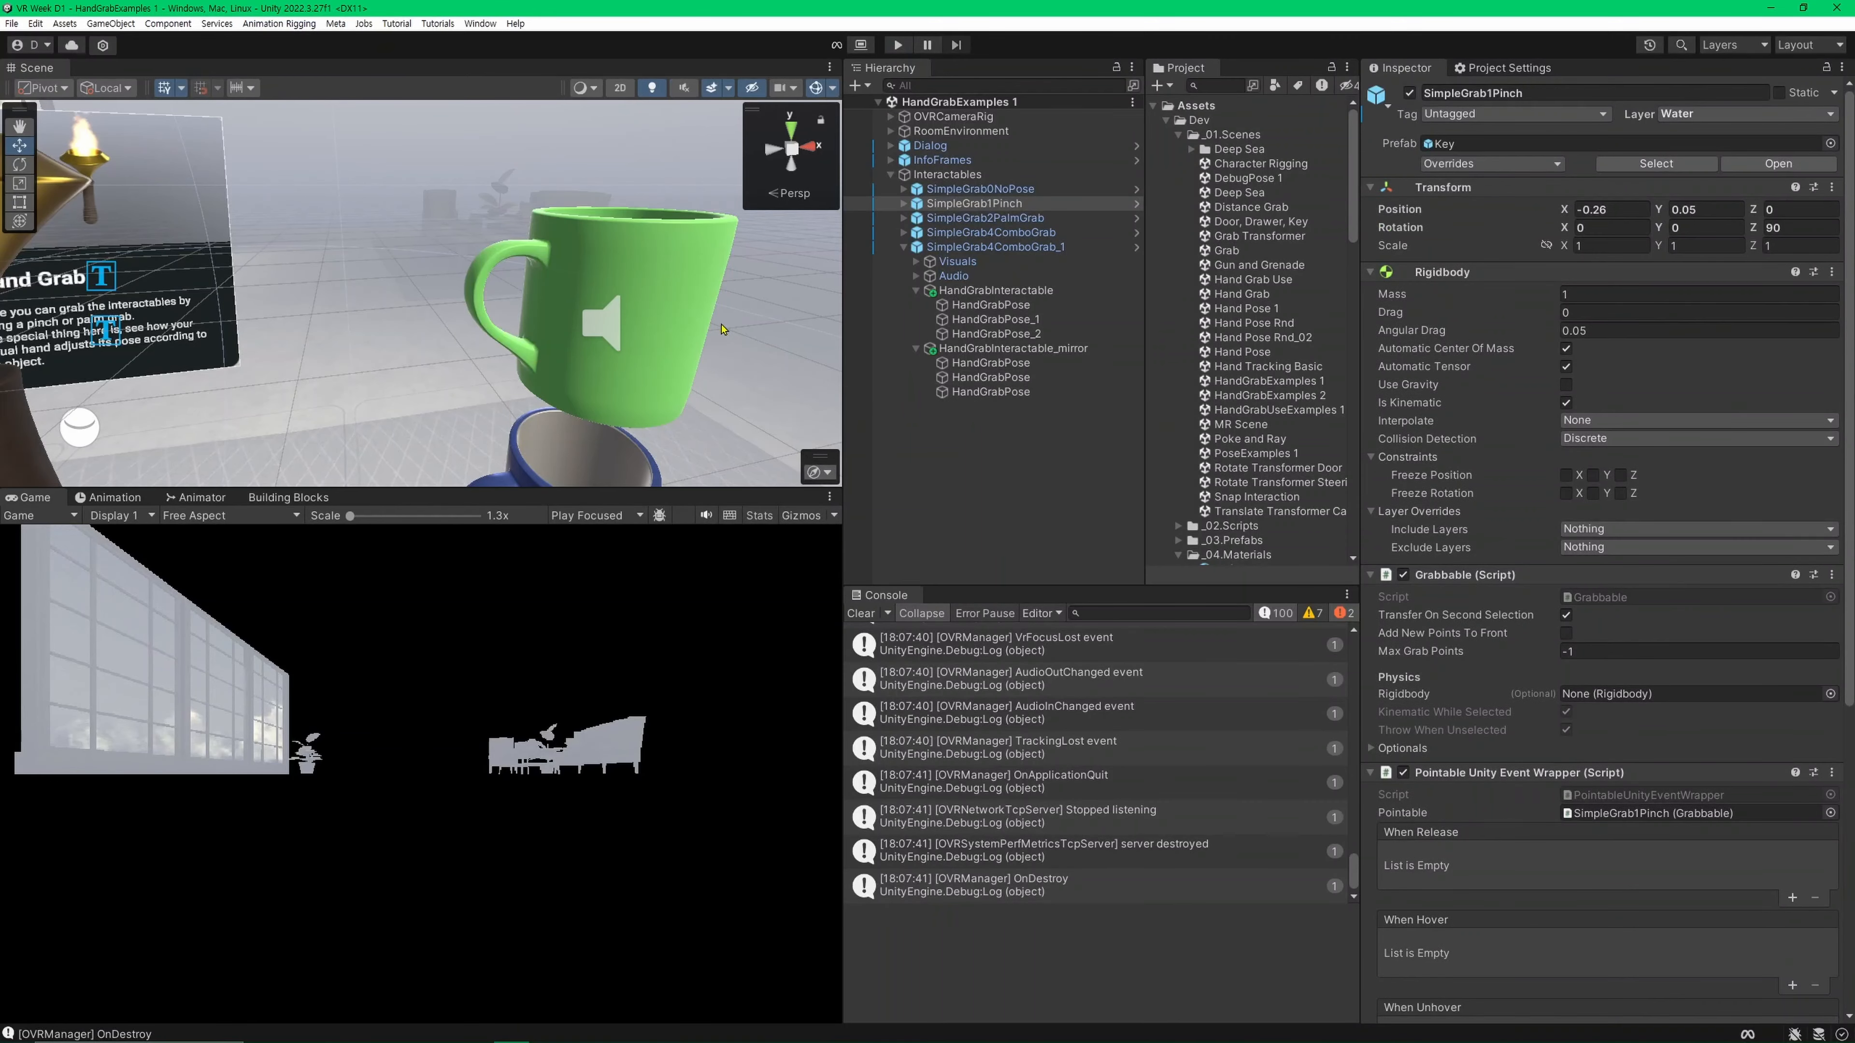
Step: Move the green mug SimpleGrab4ComboGrab_1 down beside the blue mug, to about X 0.0914, Y -0.0065
right_click_drag(725, 323, 718, 365)
left_click(714, 331)
key("s")
key("w")
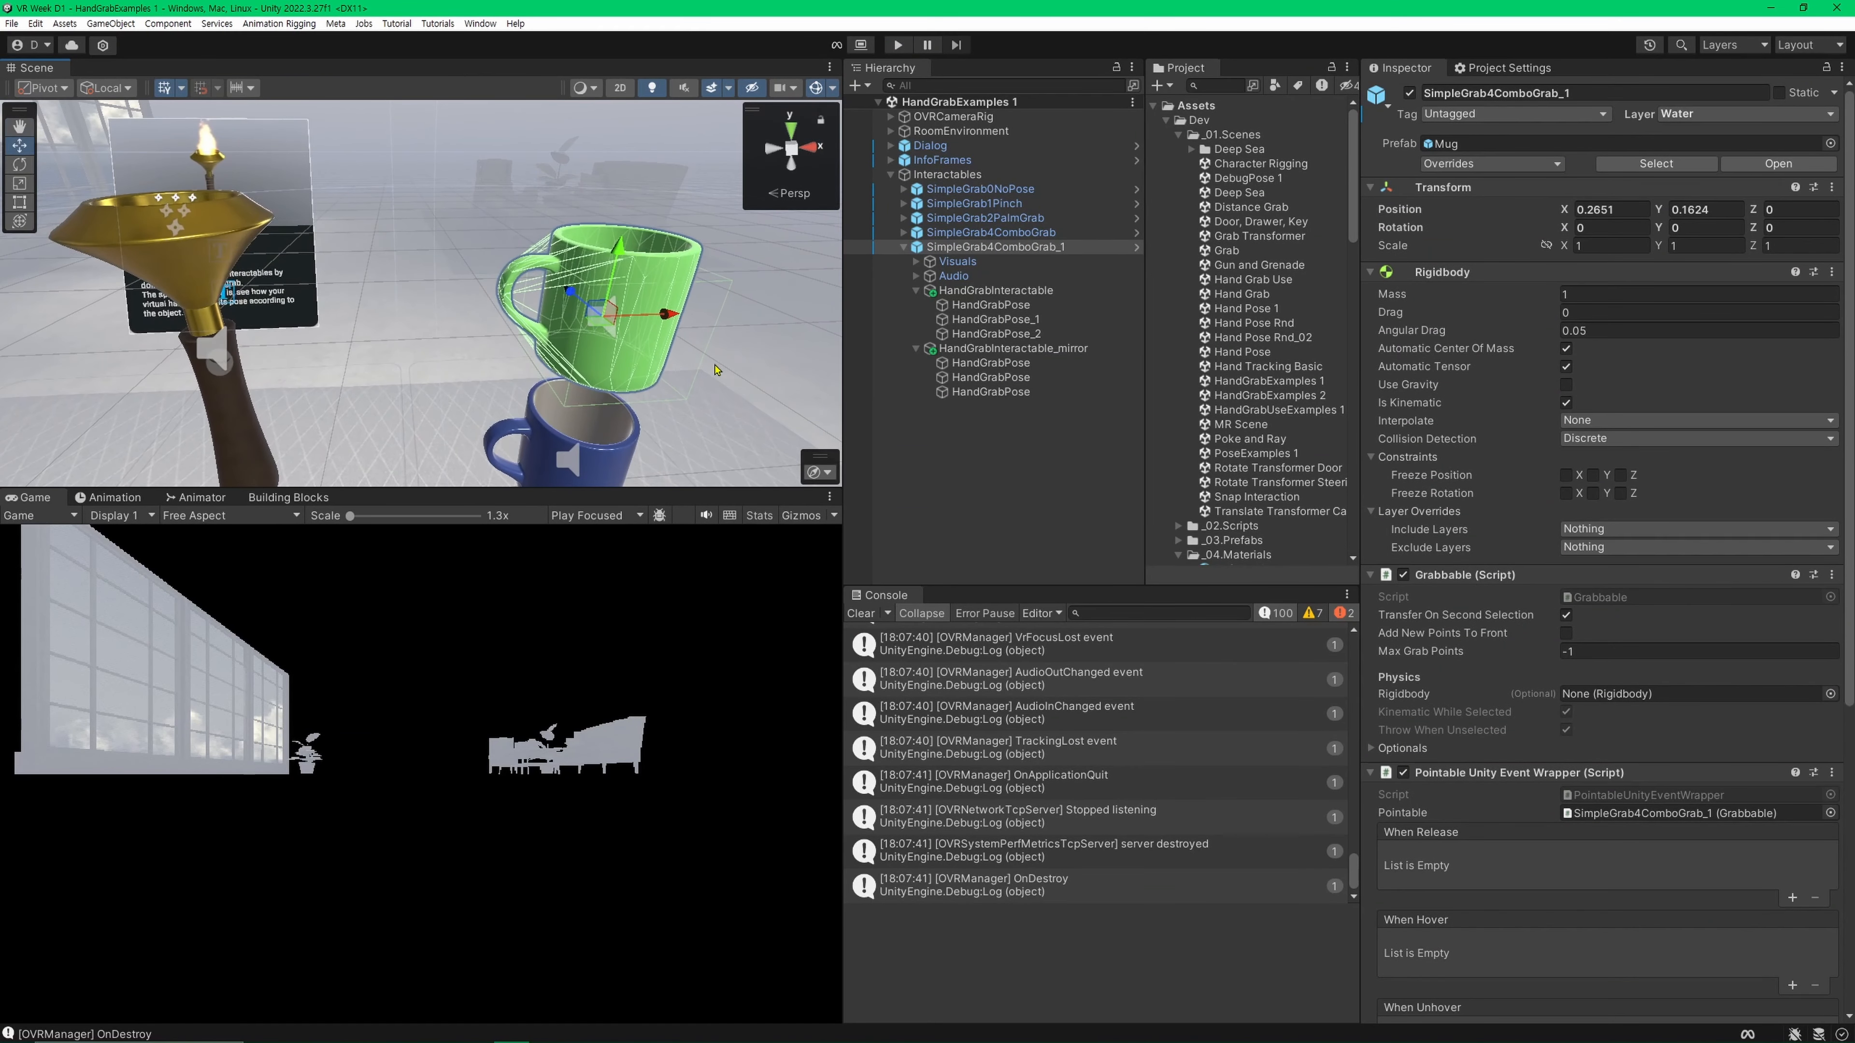
left_click(903, 247)
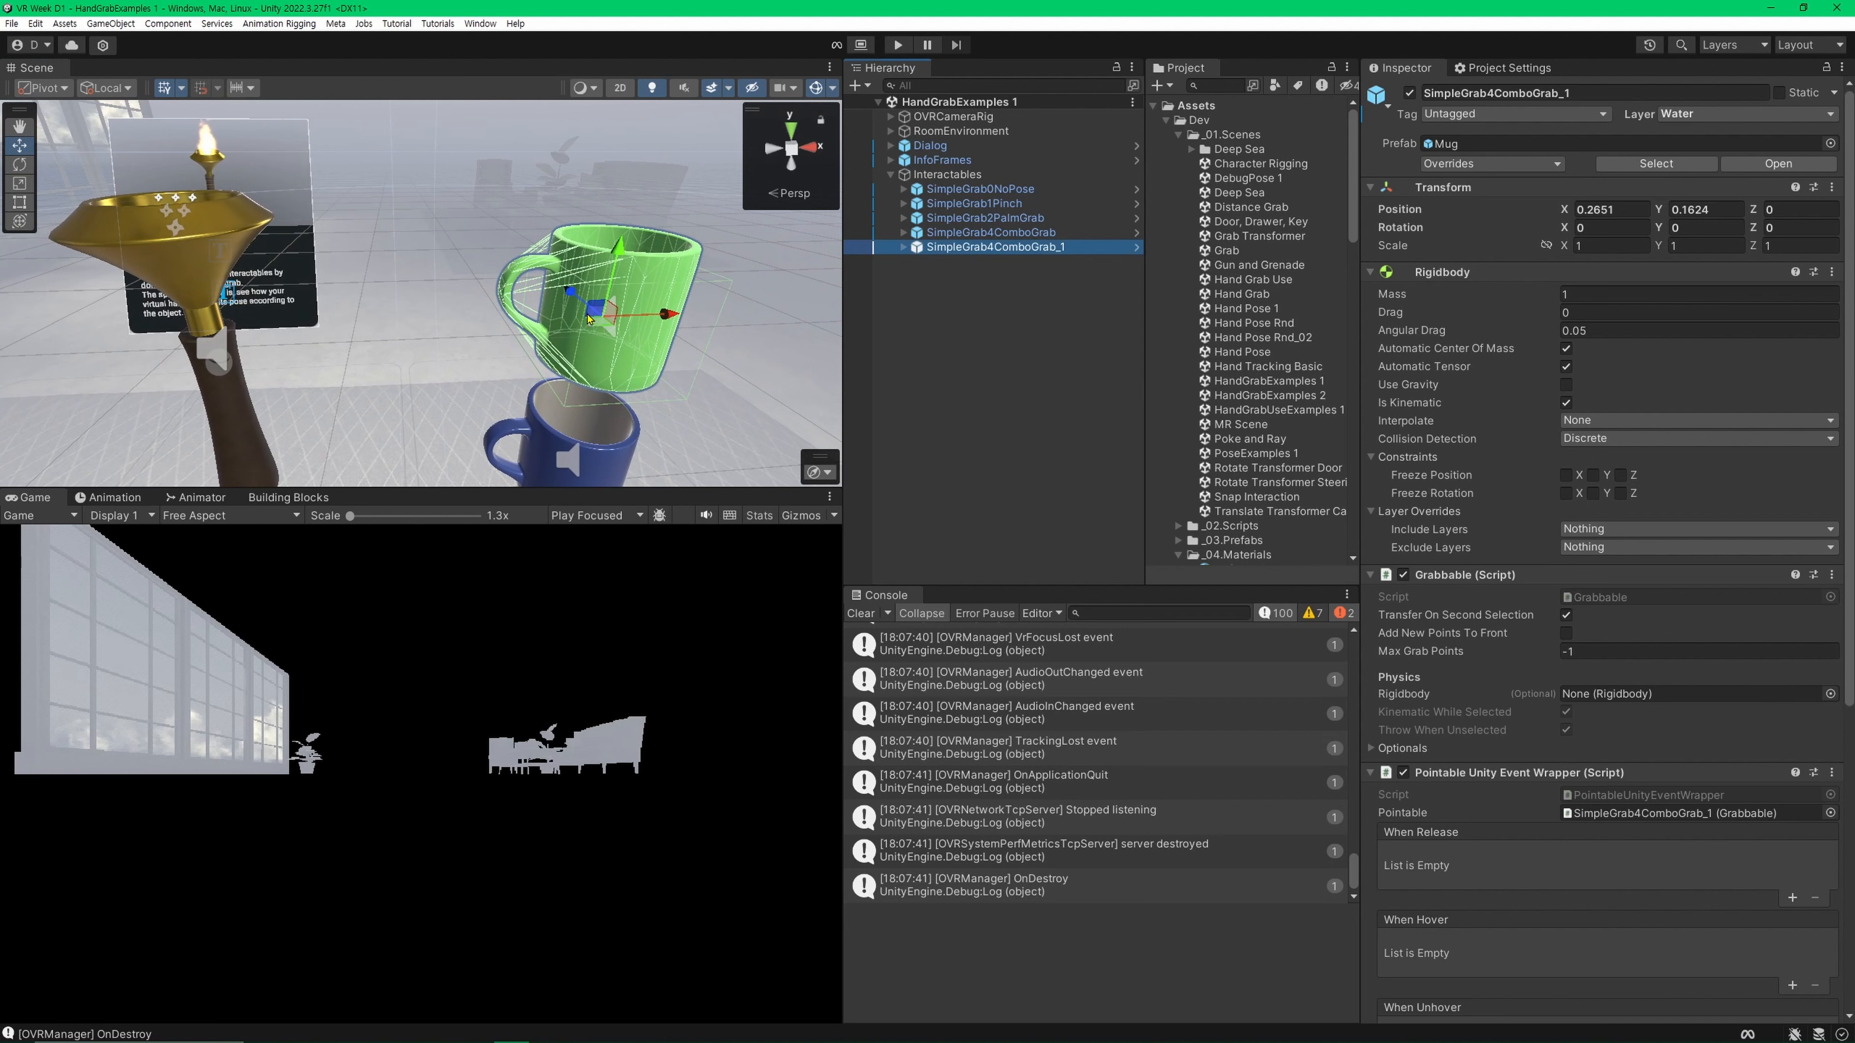
left_click_drag(590, 320, 353, 497)
key("s")
right_click_drag(400, 388, 407, 420)
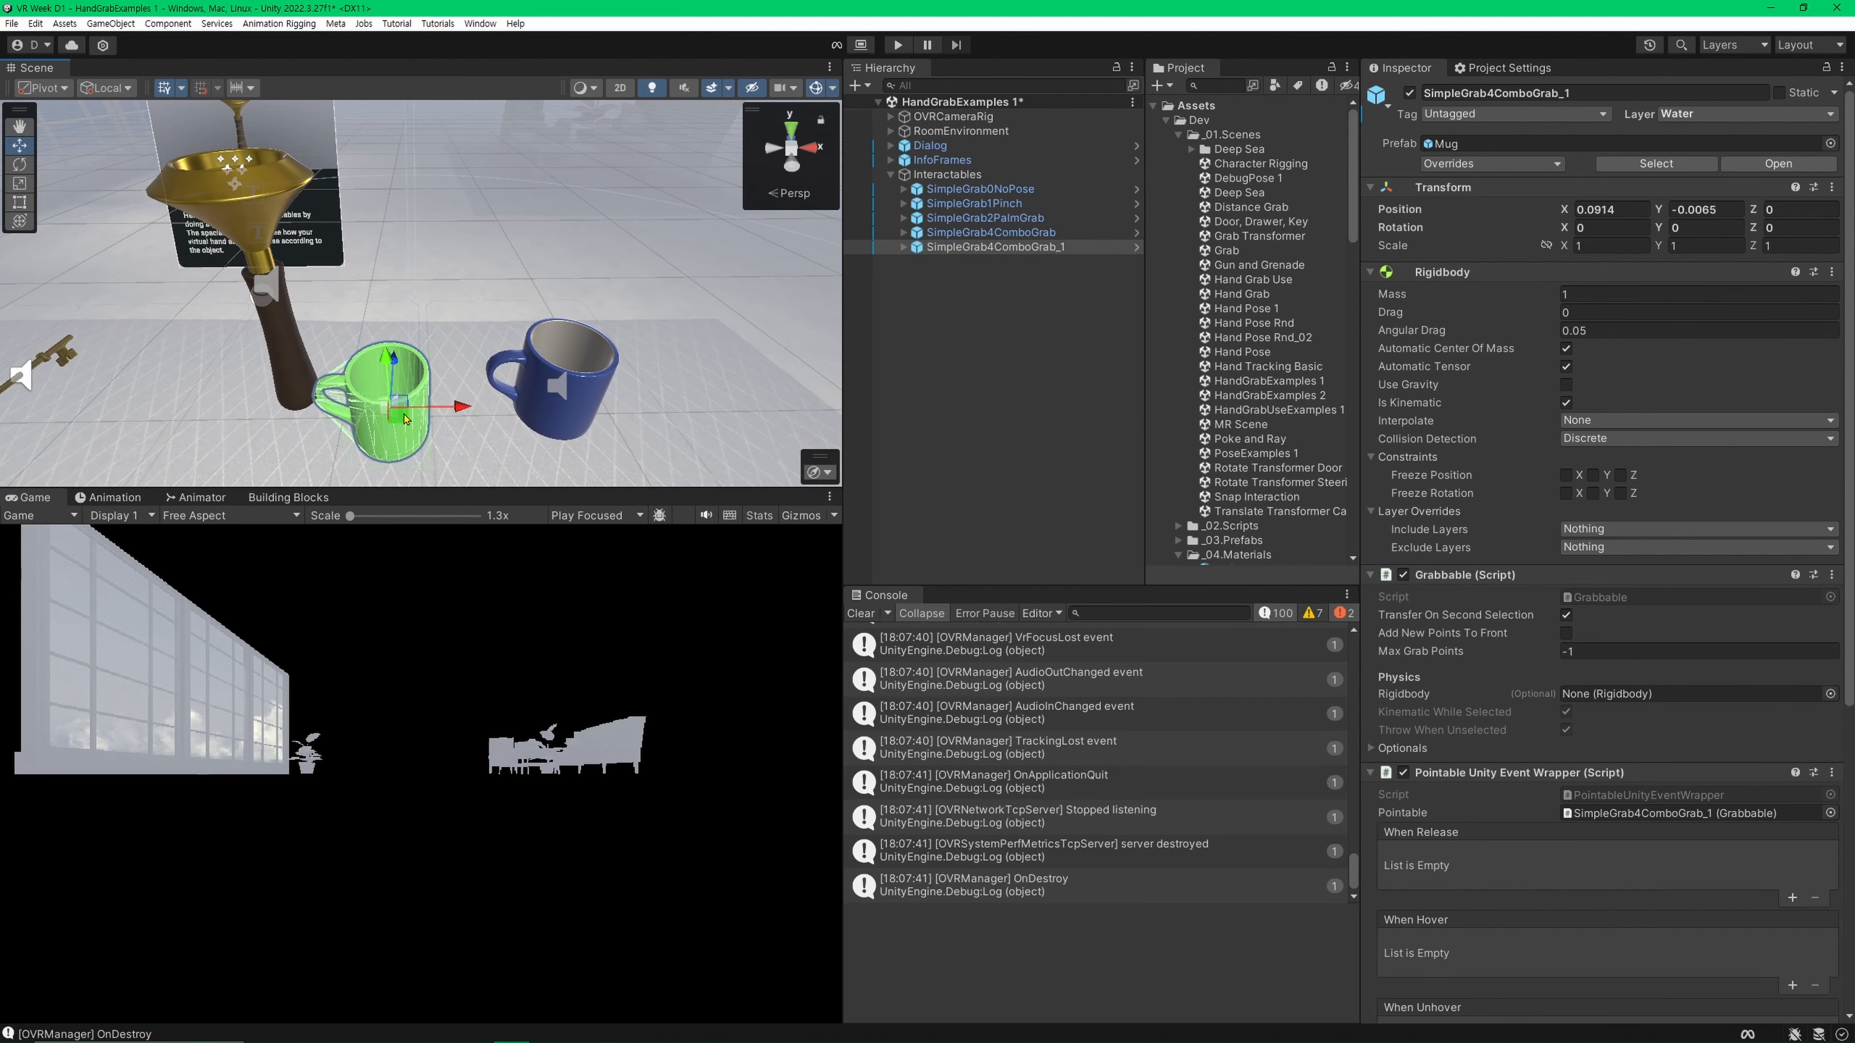
Step: Duplicate the green mug and place the copy above the others at about X 0.1604, Y 0.202
left_click_drag(401, 404, 478, 228)
key("ctrl+d")
right_click_drag(512, 230, 531, 203)
key("w")
Step: Duplicate the Light Yellow material in the _04.Materials folder
scroll(1275, 329, "down", 10)
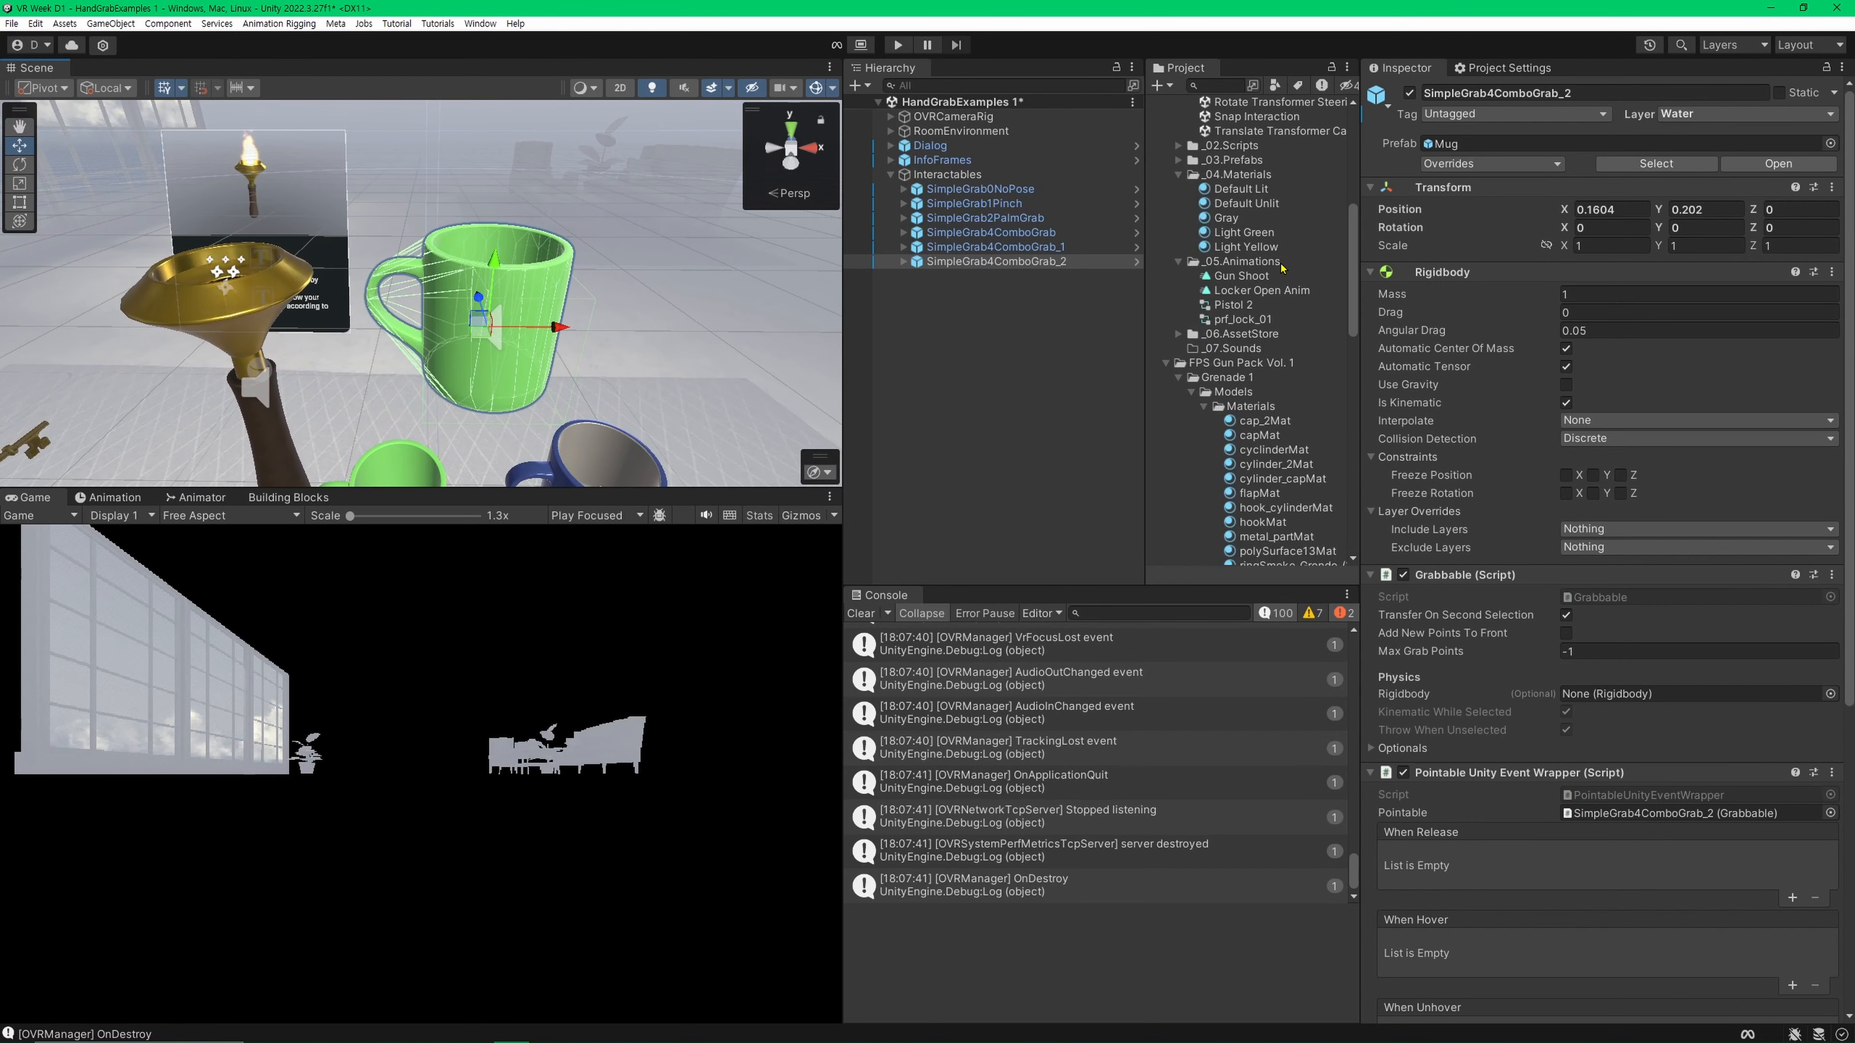
left_click(1275, 248)
left_click(1272, 234)
left_click(1273, 247)
key("ctrl+d")
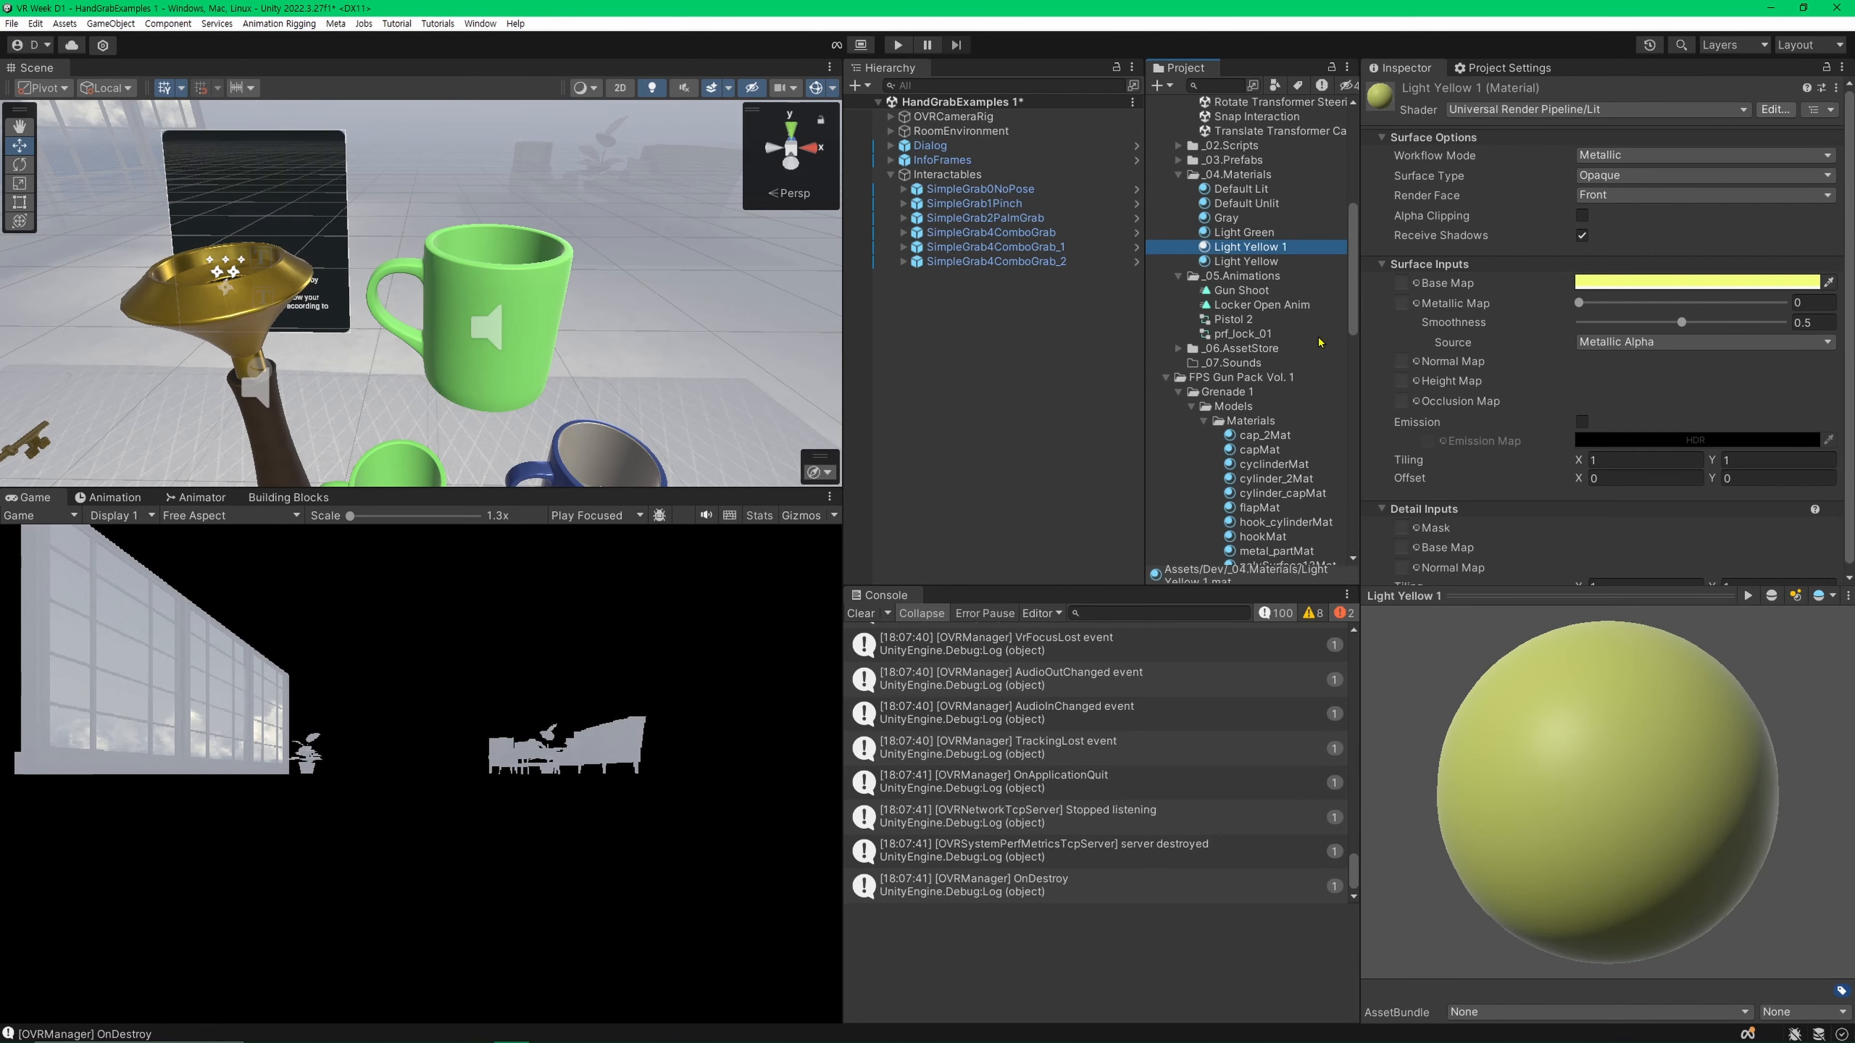
Step: Set the copied material's base map to a bright cyan-blue and apply it to the duplicated mug
left_click(1629, 283)
mouse_move(1696, 426)
left_mouse_down()
mouse_move(1644, 439)
mouse_move(1755, 380)
left_mouse_up()
left_click(1265, 252)
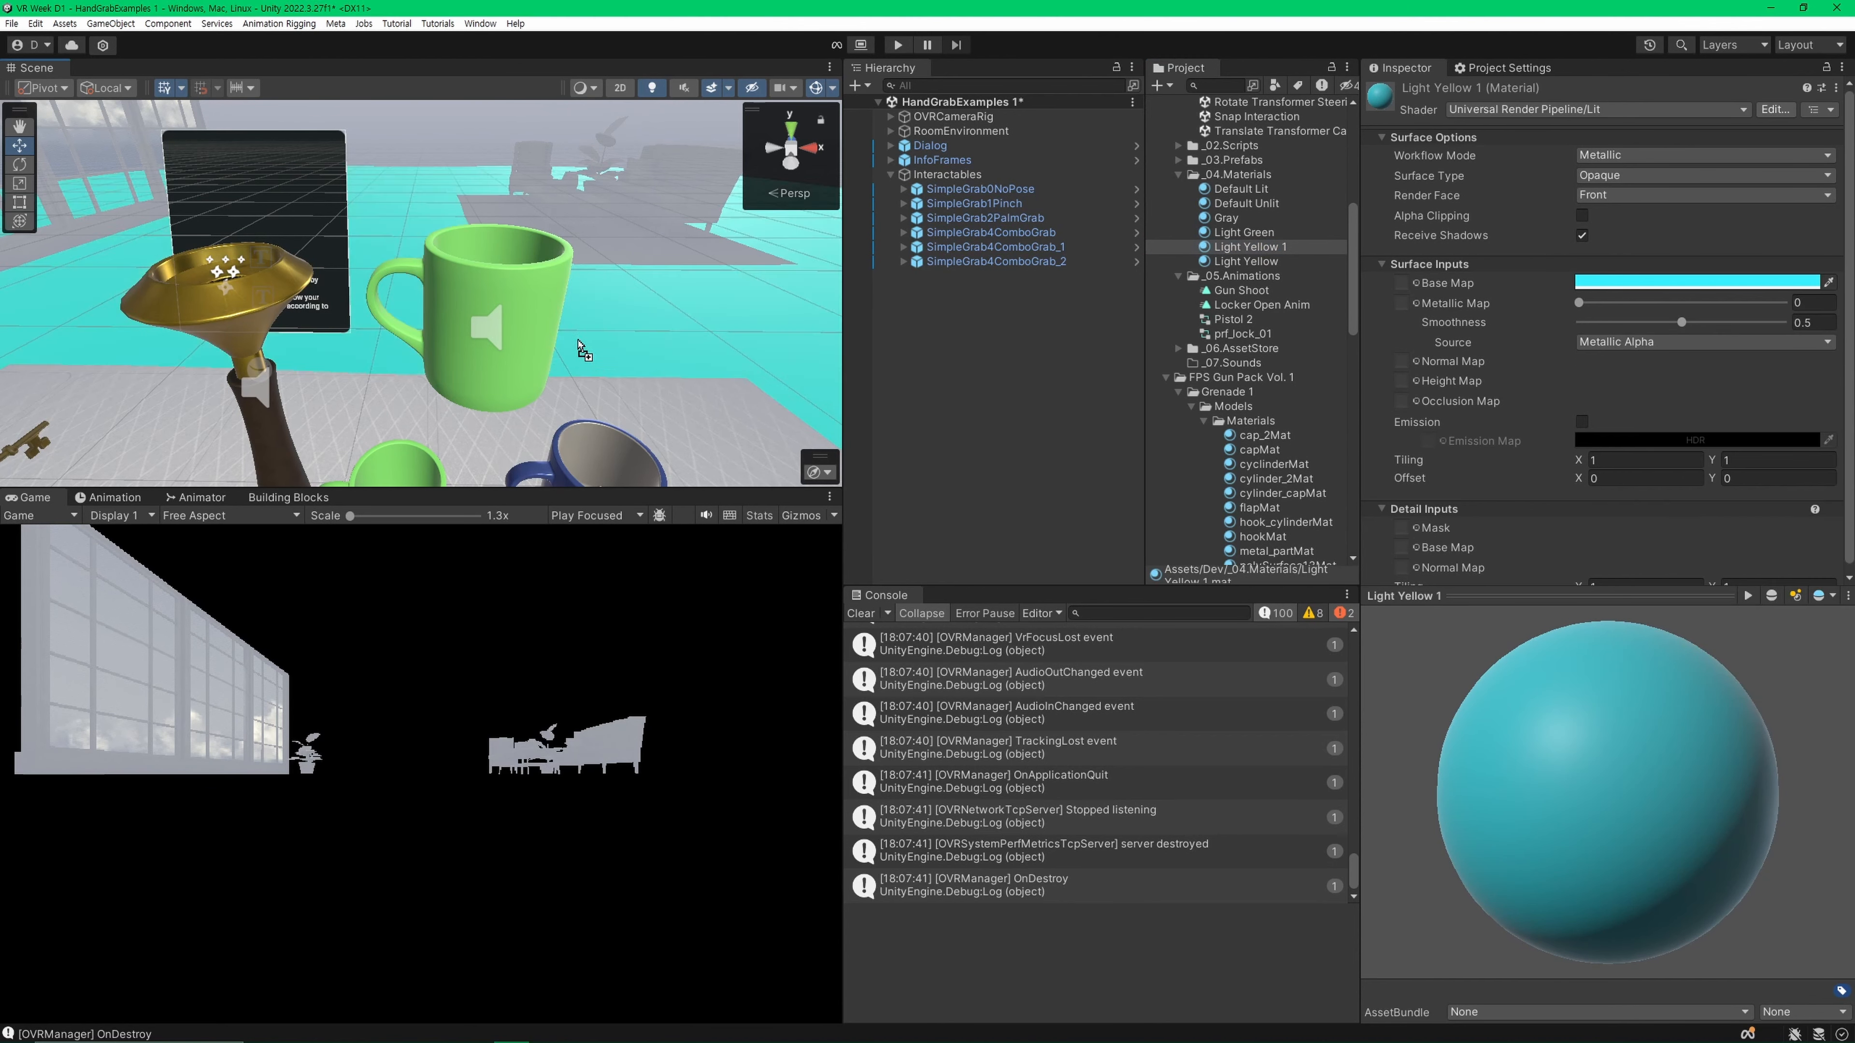
Step: Rename the copied material as Sky Blue and save the scene
left_click(1246, 248)
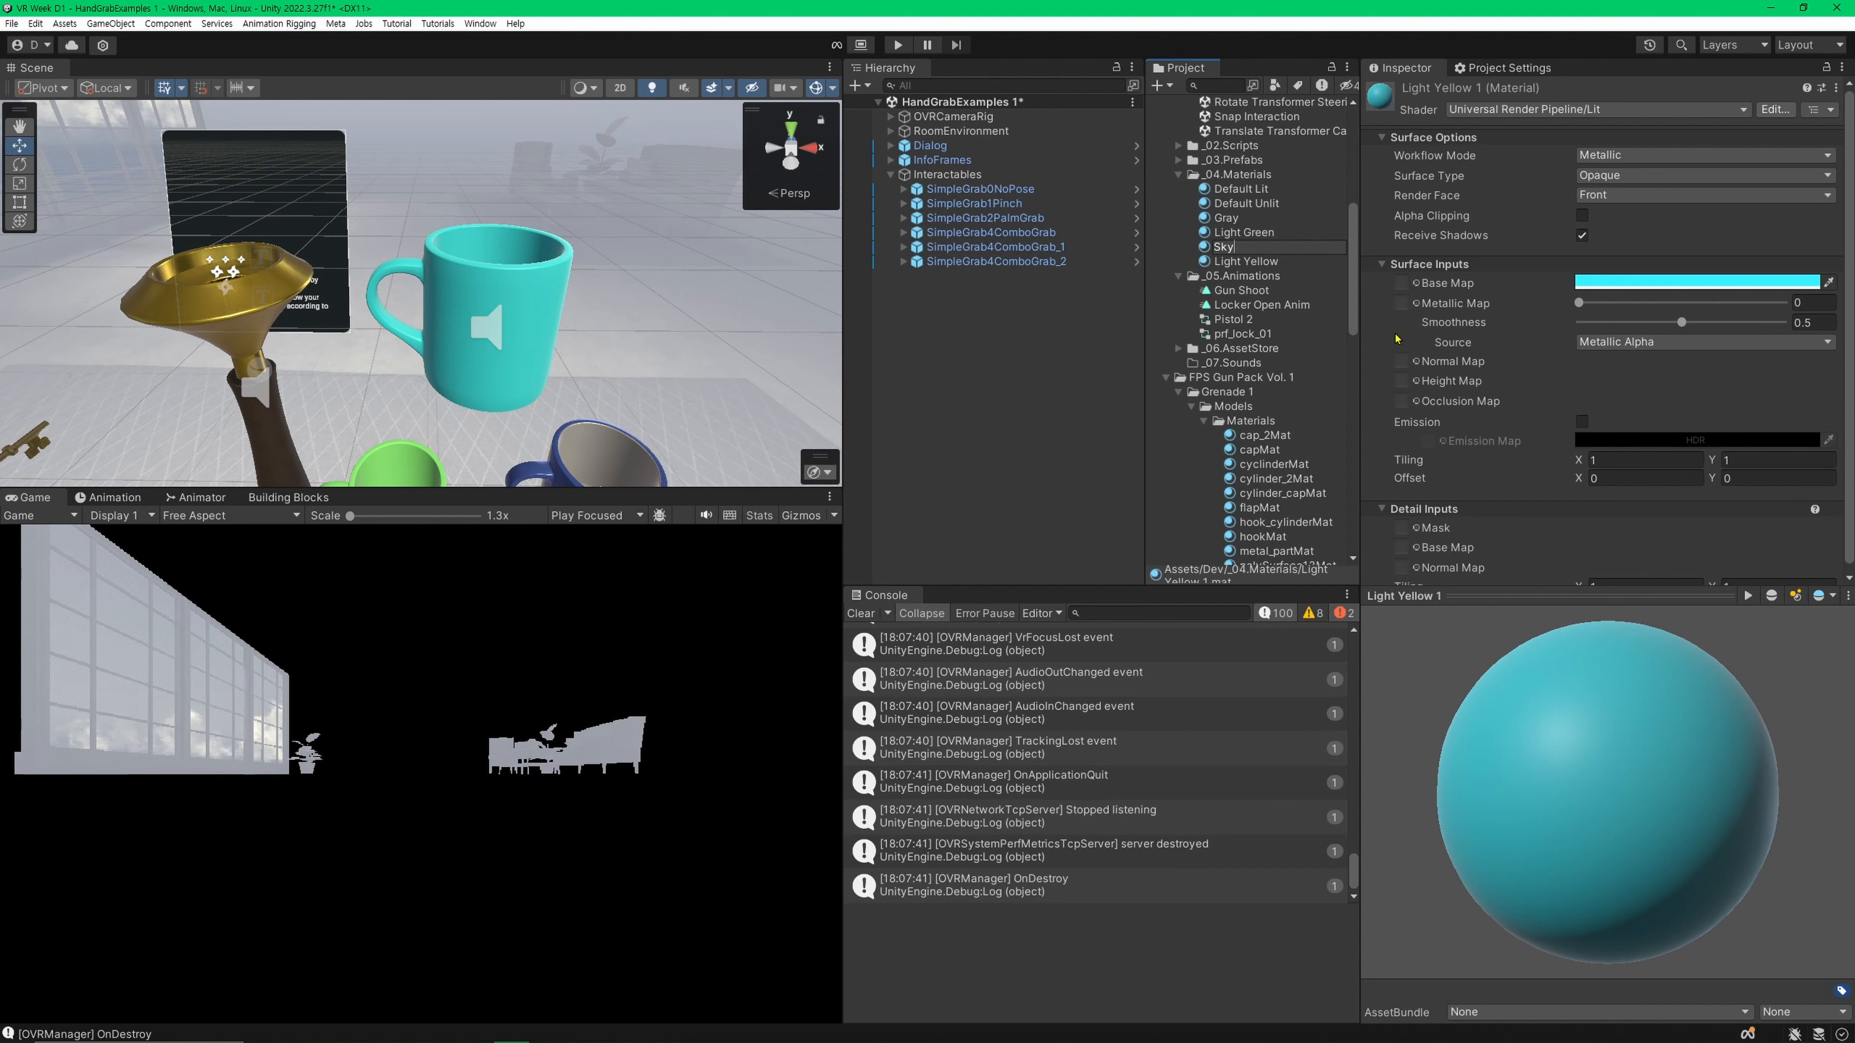
key("Return")
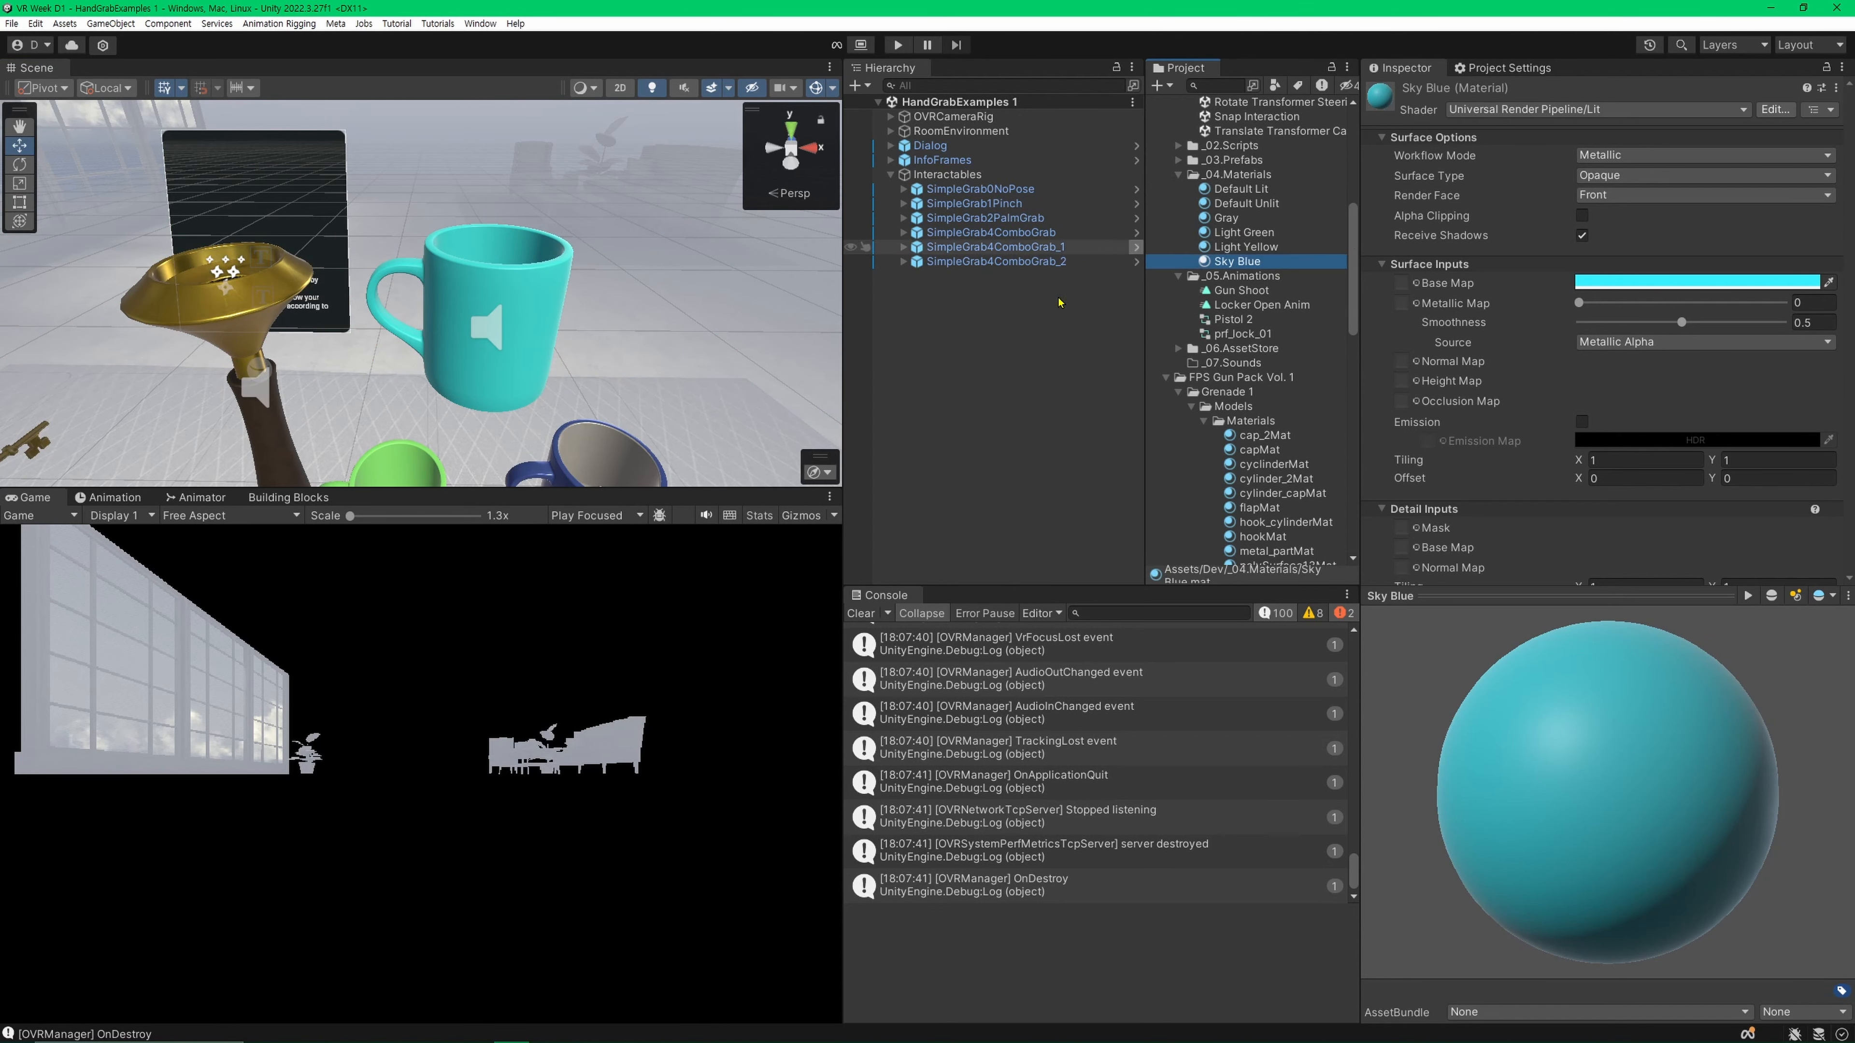
left_click(1060, 302)
key("ctrl+s")
Step: Delete the three hand grab poses and the mirrored HandGrabInteractable from SimpleGrab4ComboGrab_2
scroll(558, 251, "up", 3)
left_click(558, 252)
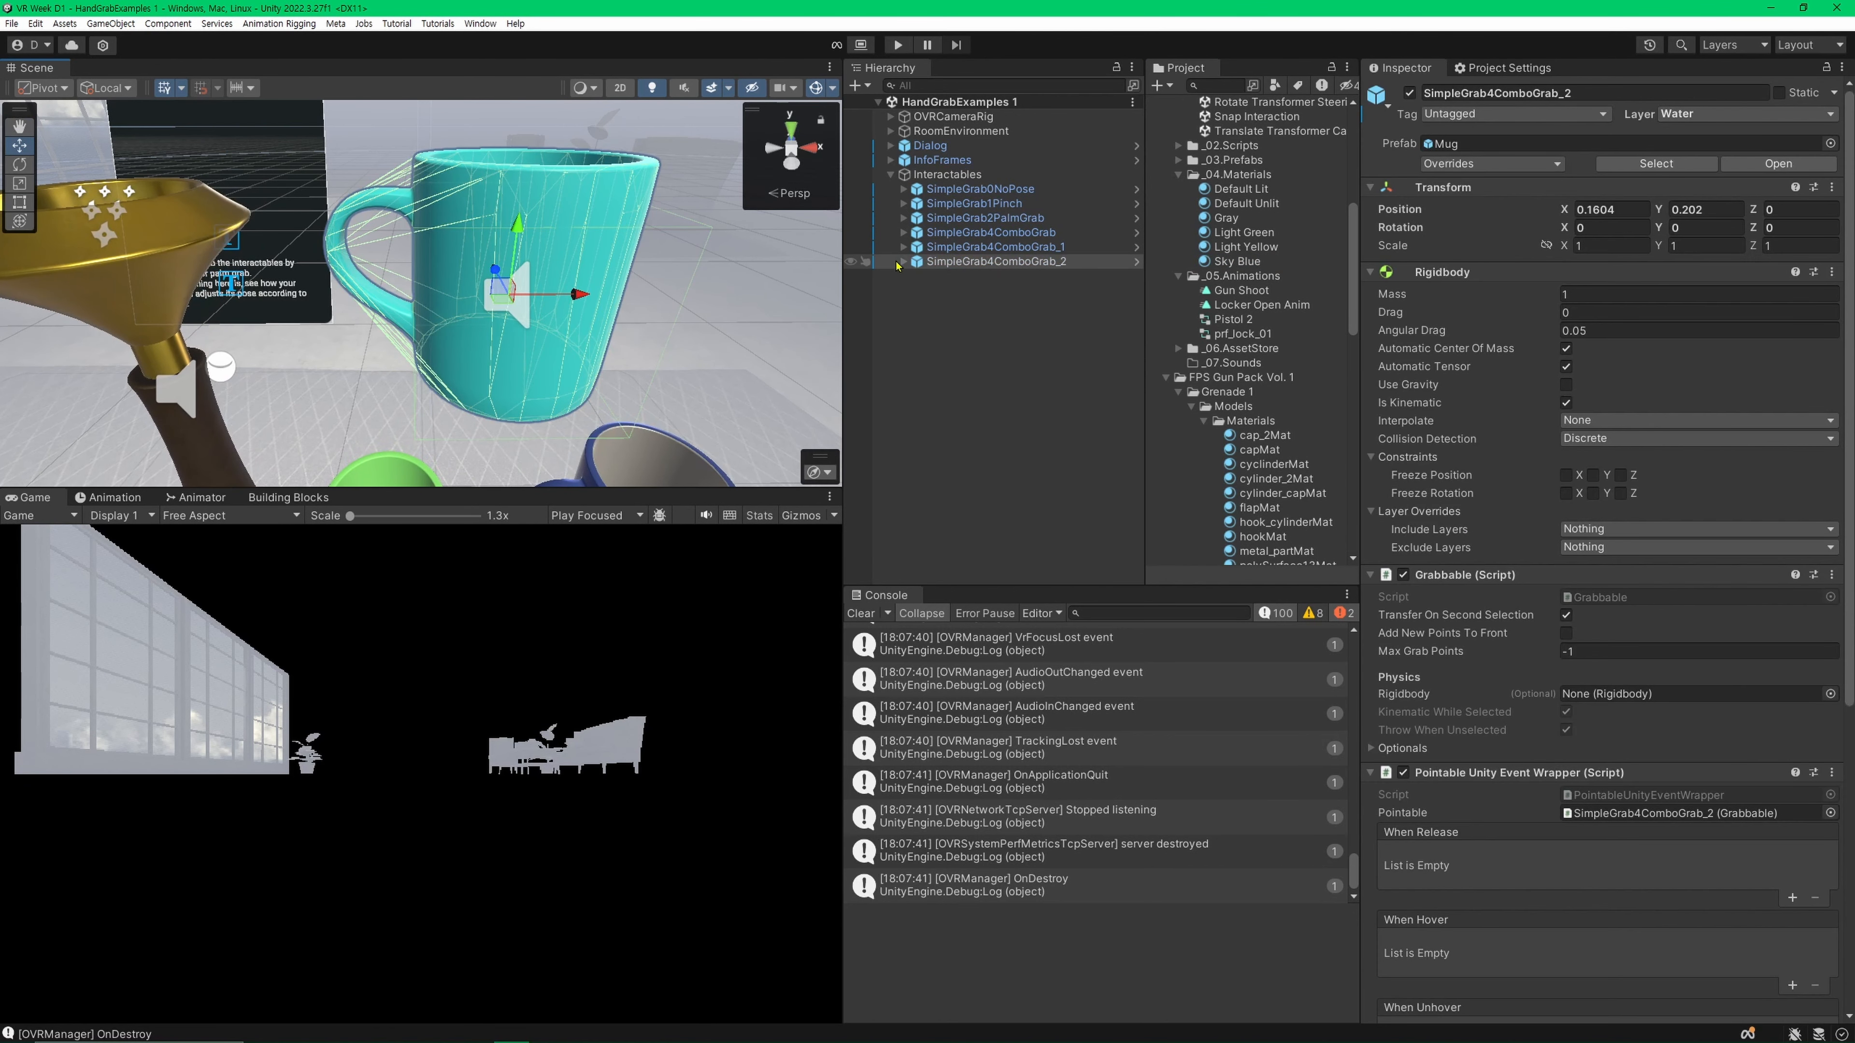
left_click(904, 262)
left_click(916, 319)
left_click(916, 305)
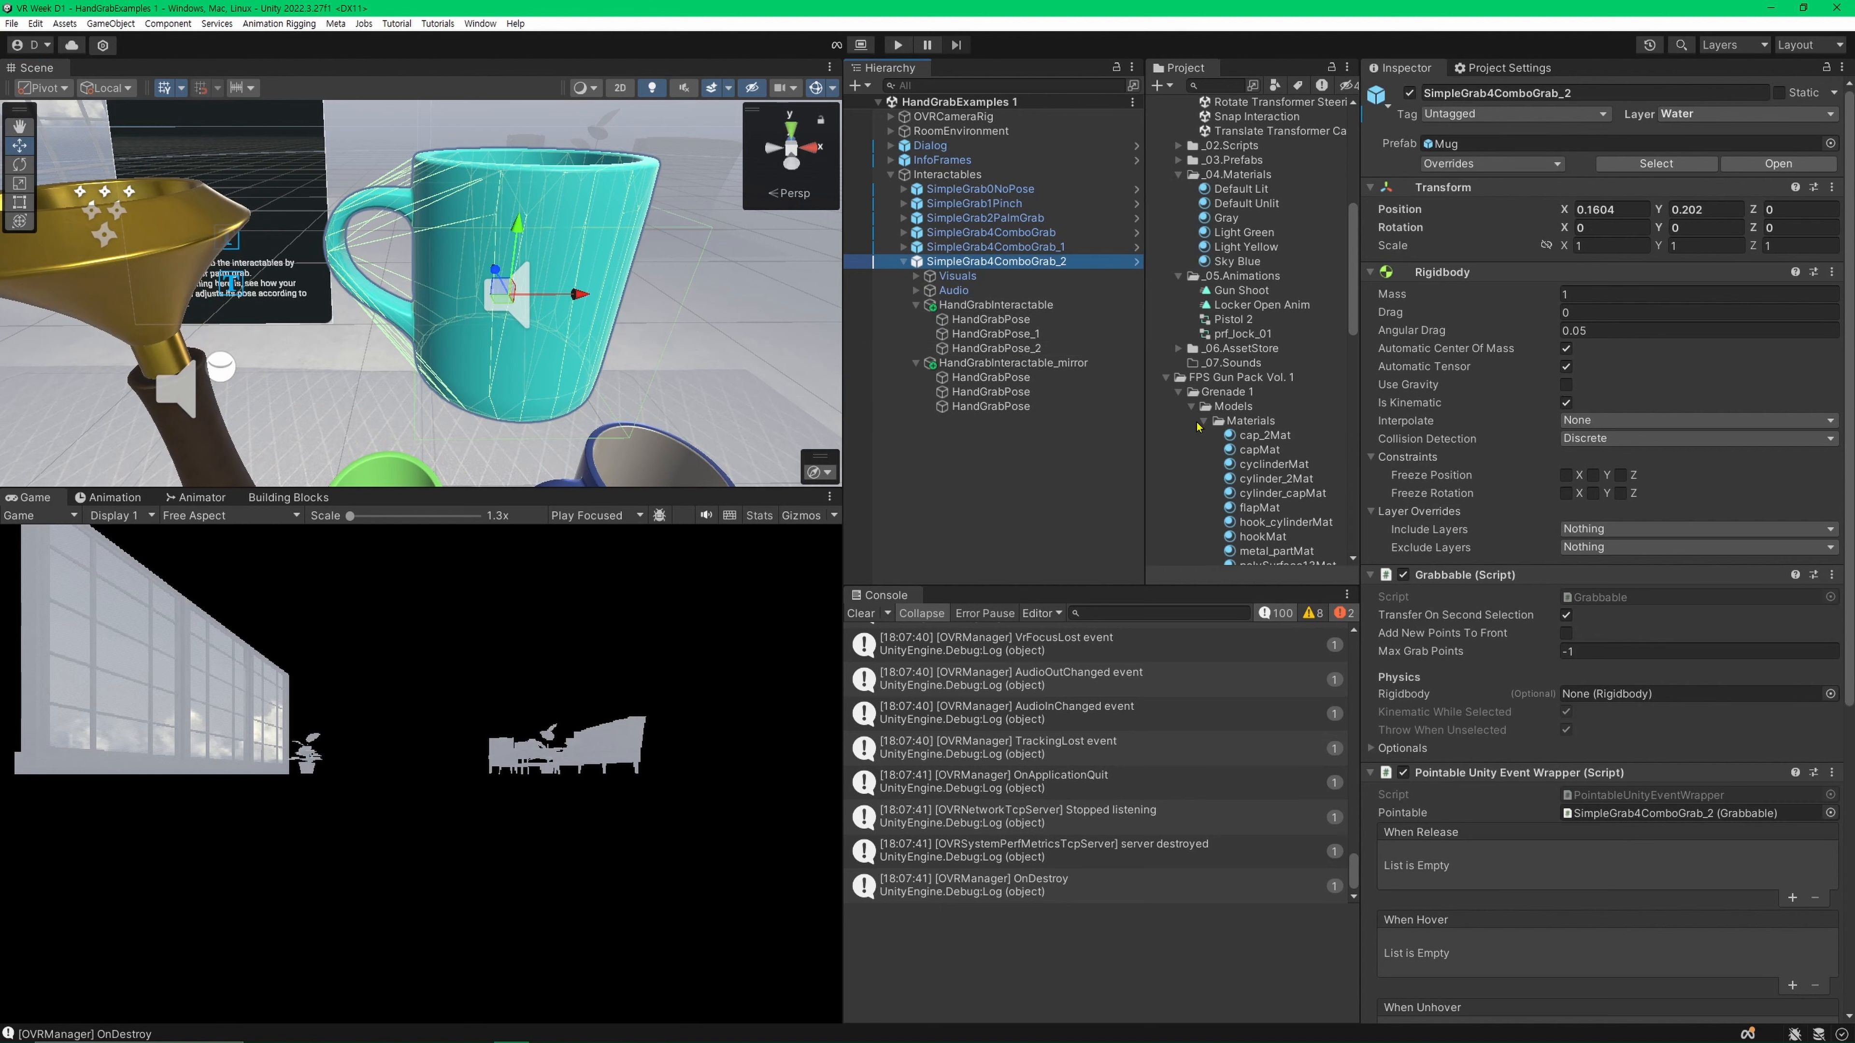
left_click(990, 319)
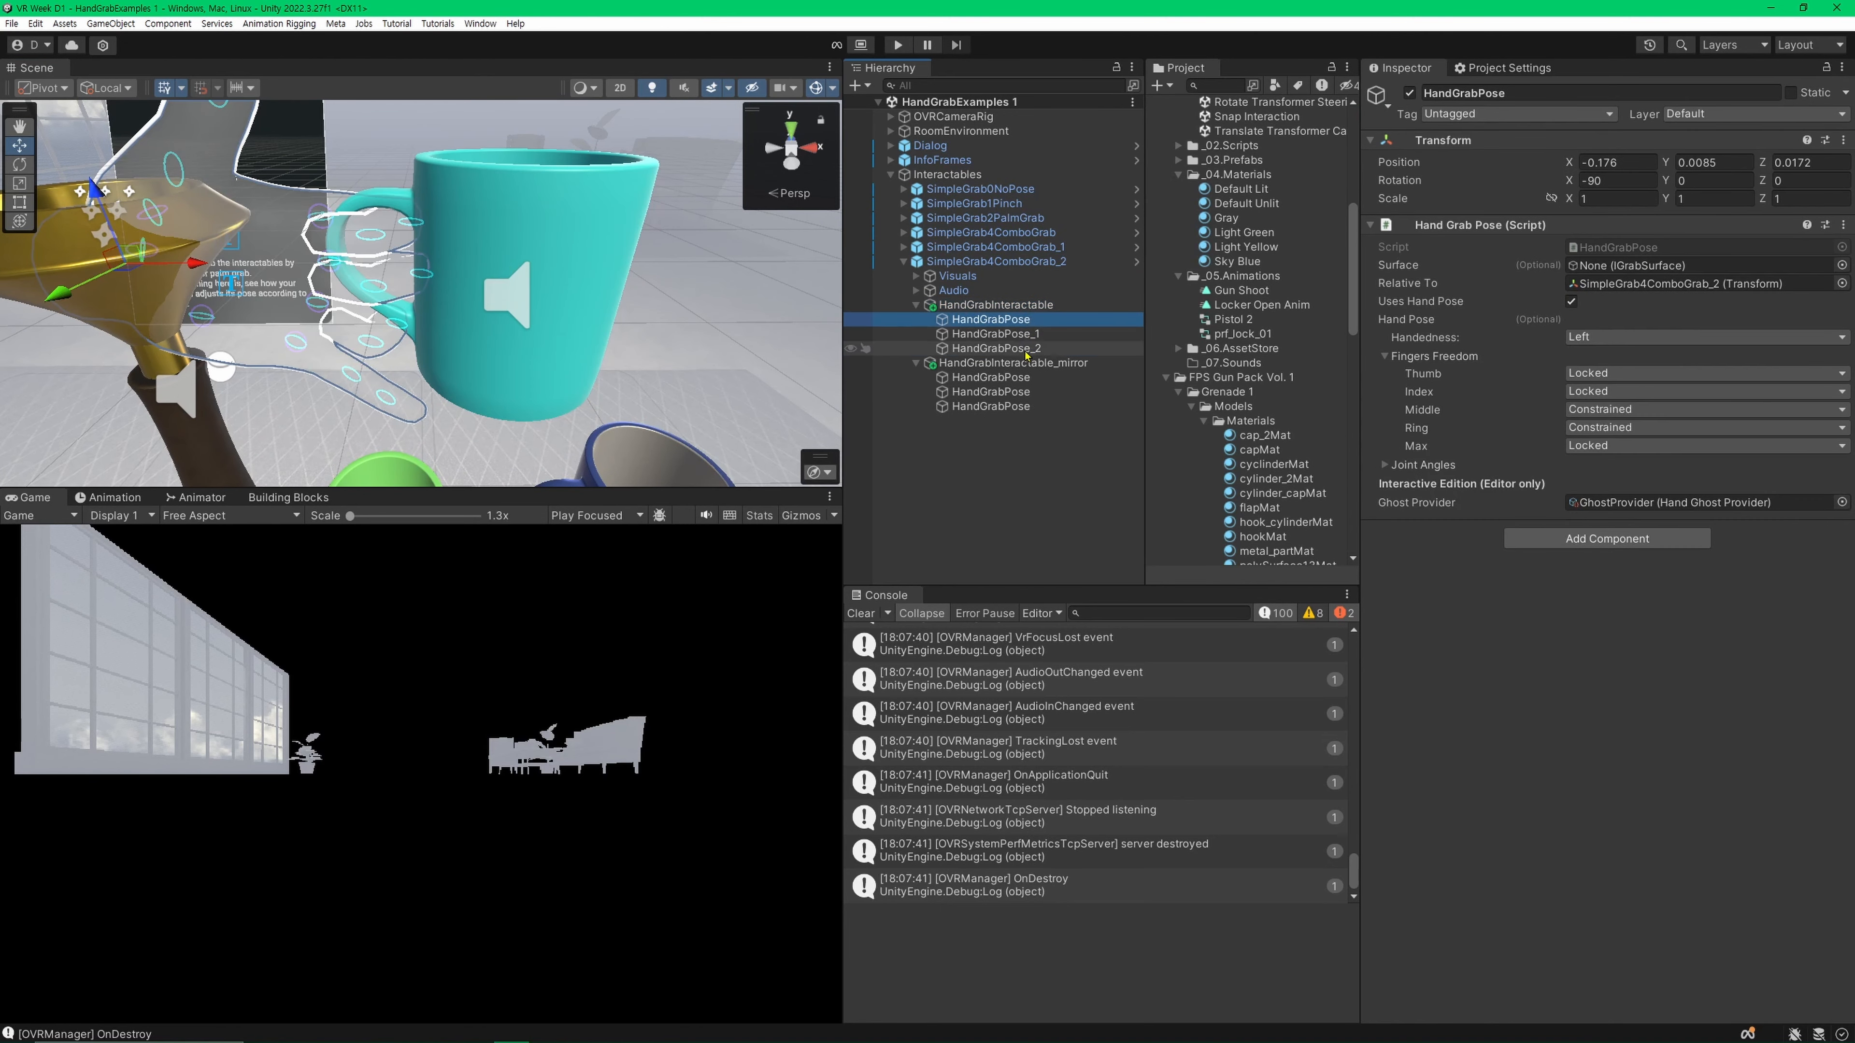
left_click(1026, 351, "shift")
key("Delete")
key("Delete")
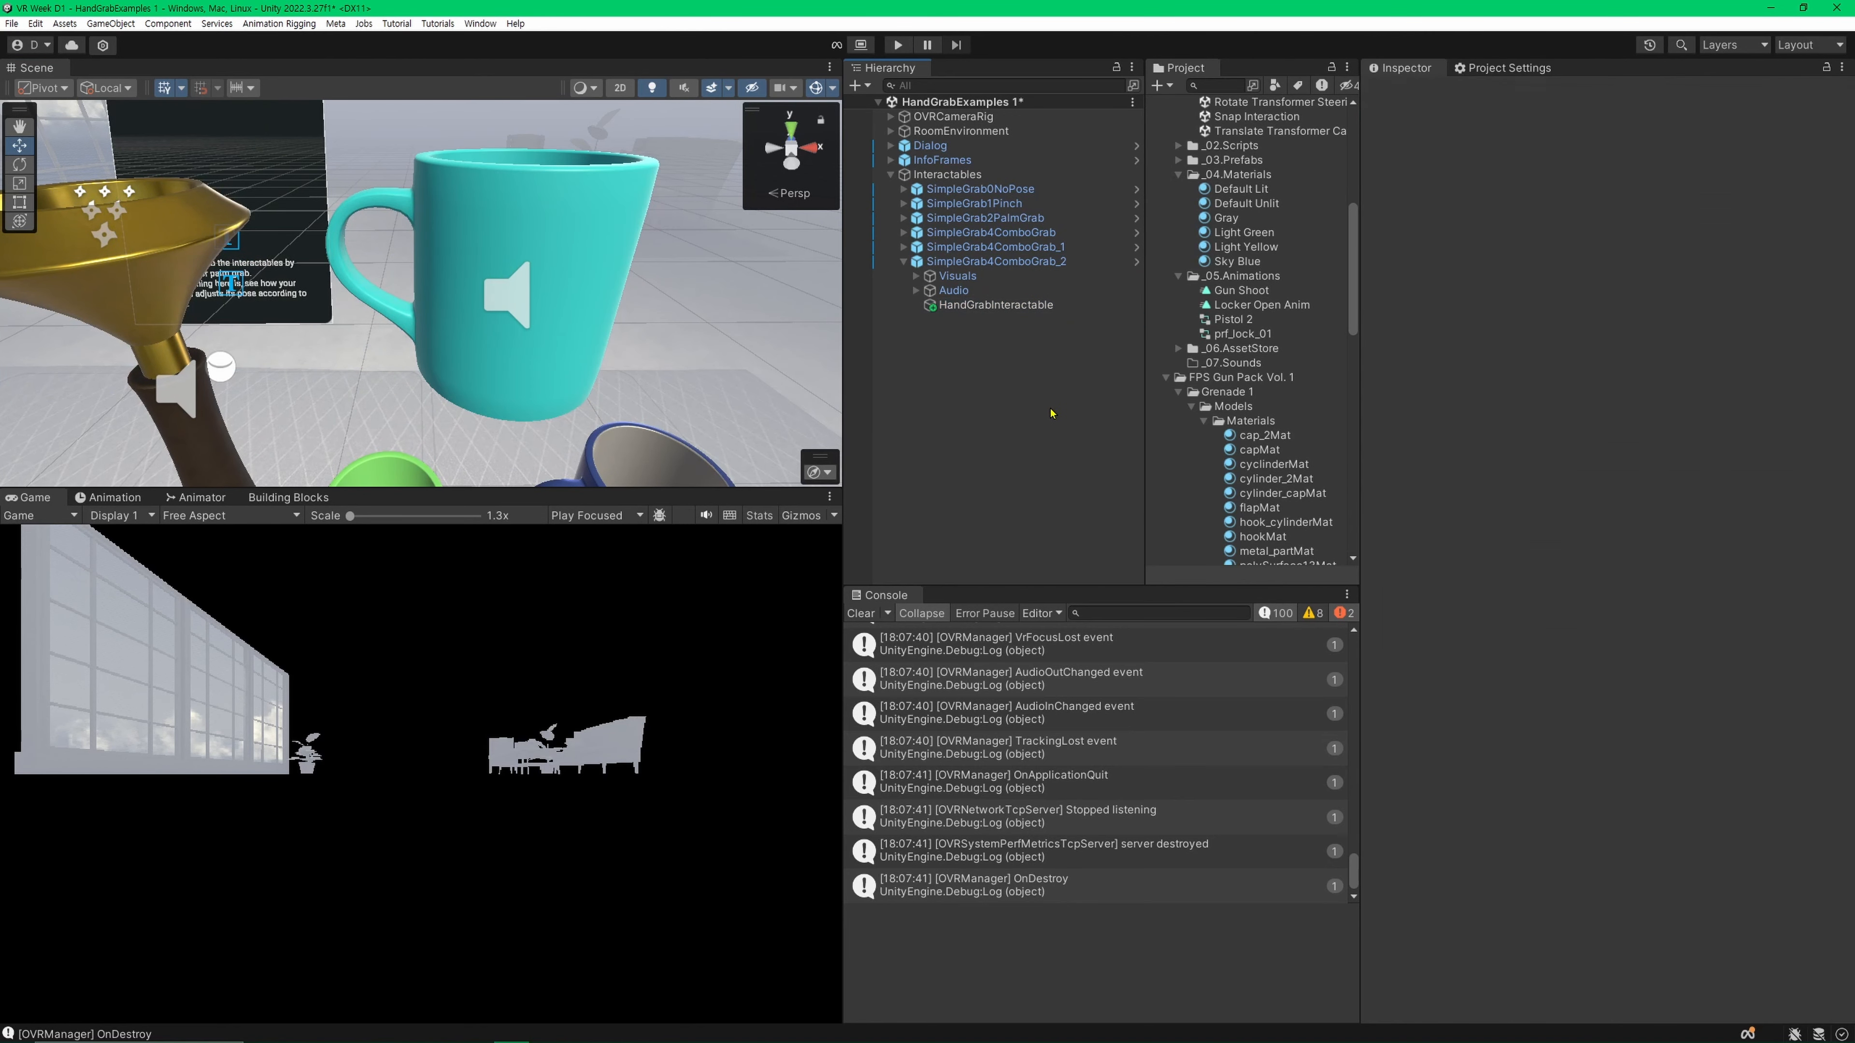
Step: Remove all three missing entries from the Scaled Hand Grab Poses list of the remaining HandGrabInteractable
left_click(997, 306)
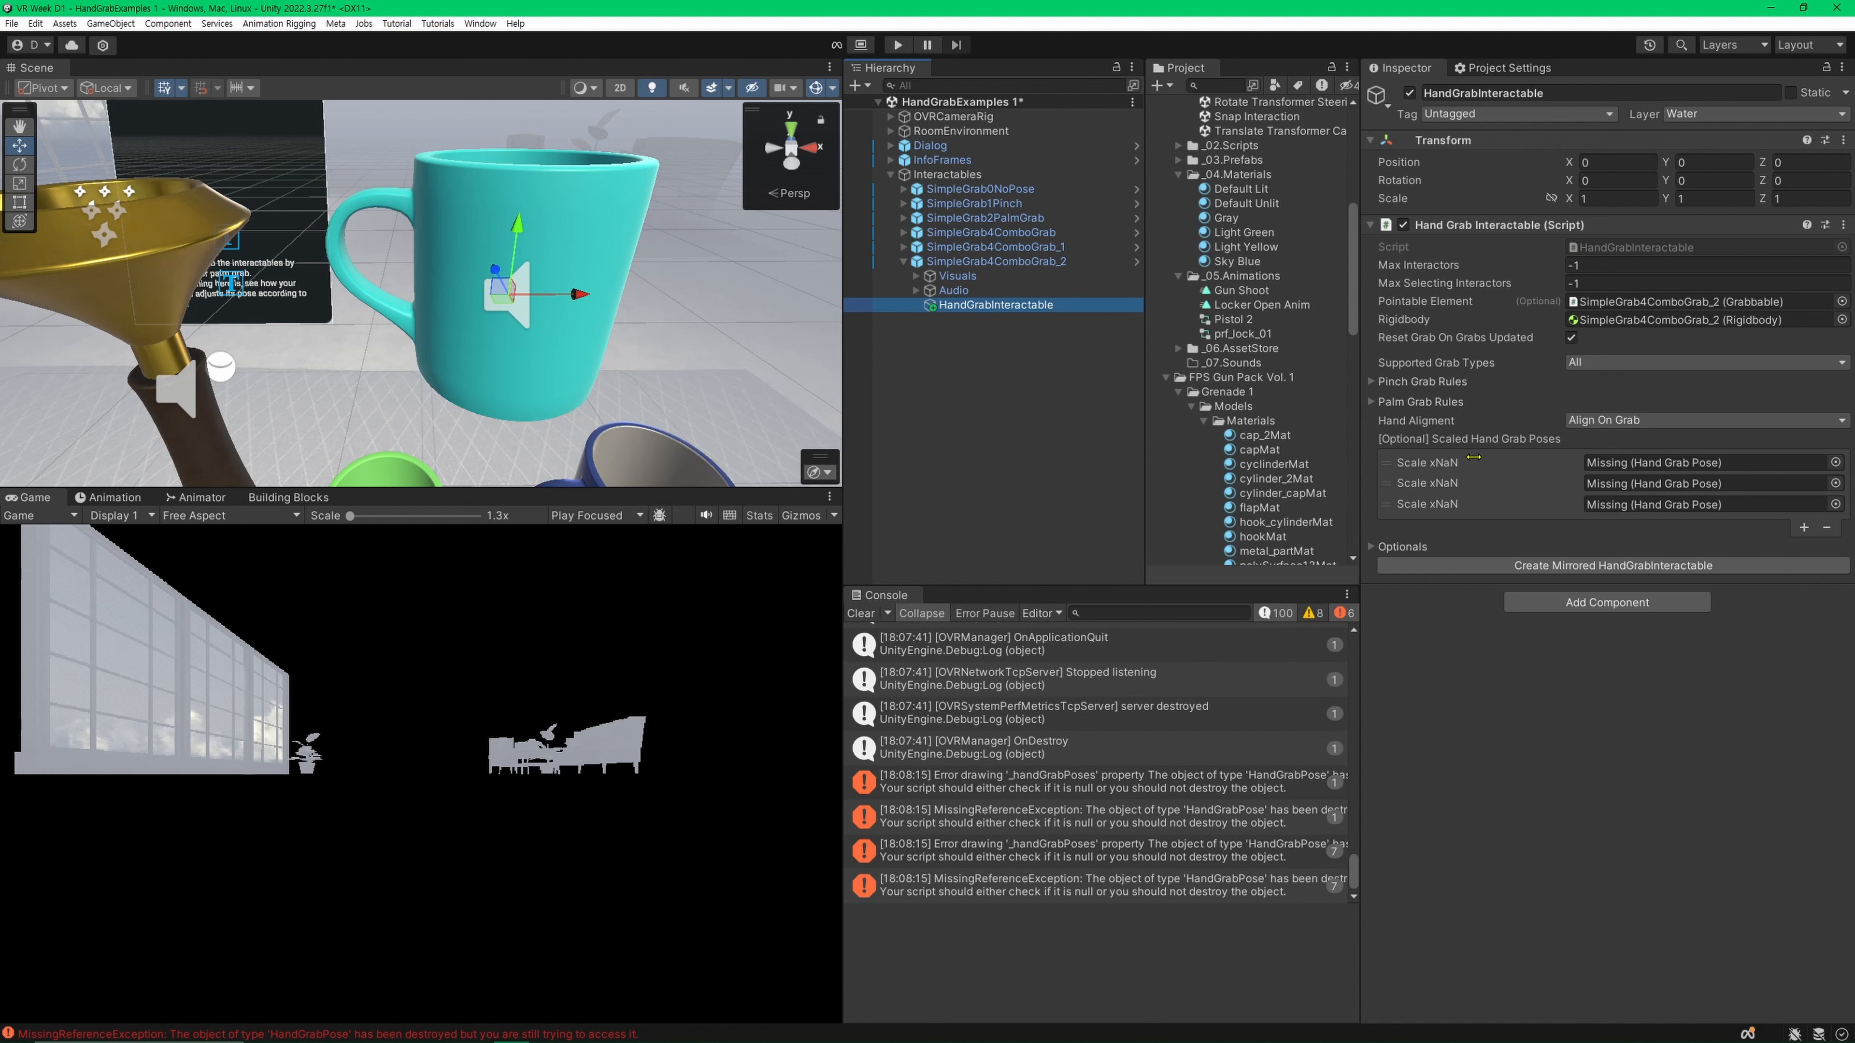
left_click(1619, 461)
key("Delete")
left_click(1652, 473)
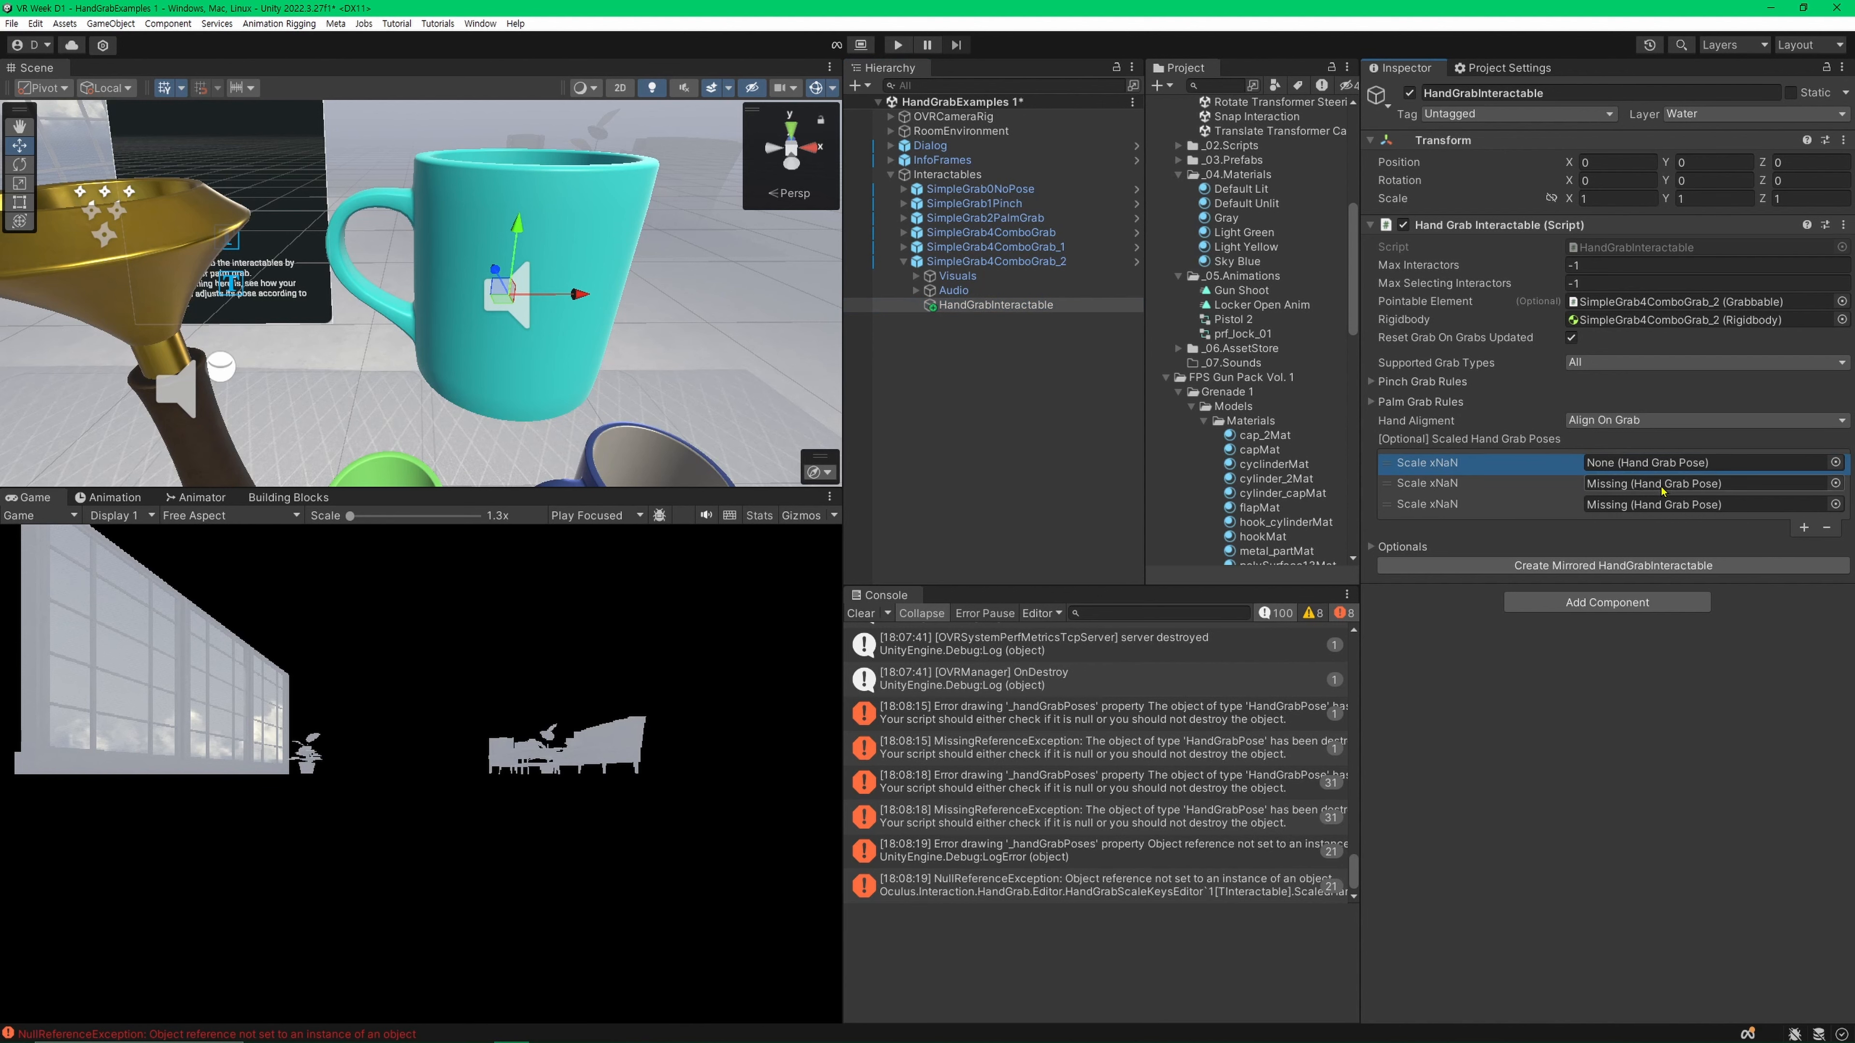
key("Delete")
key("Delete")
key("Delete")
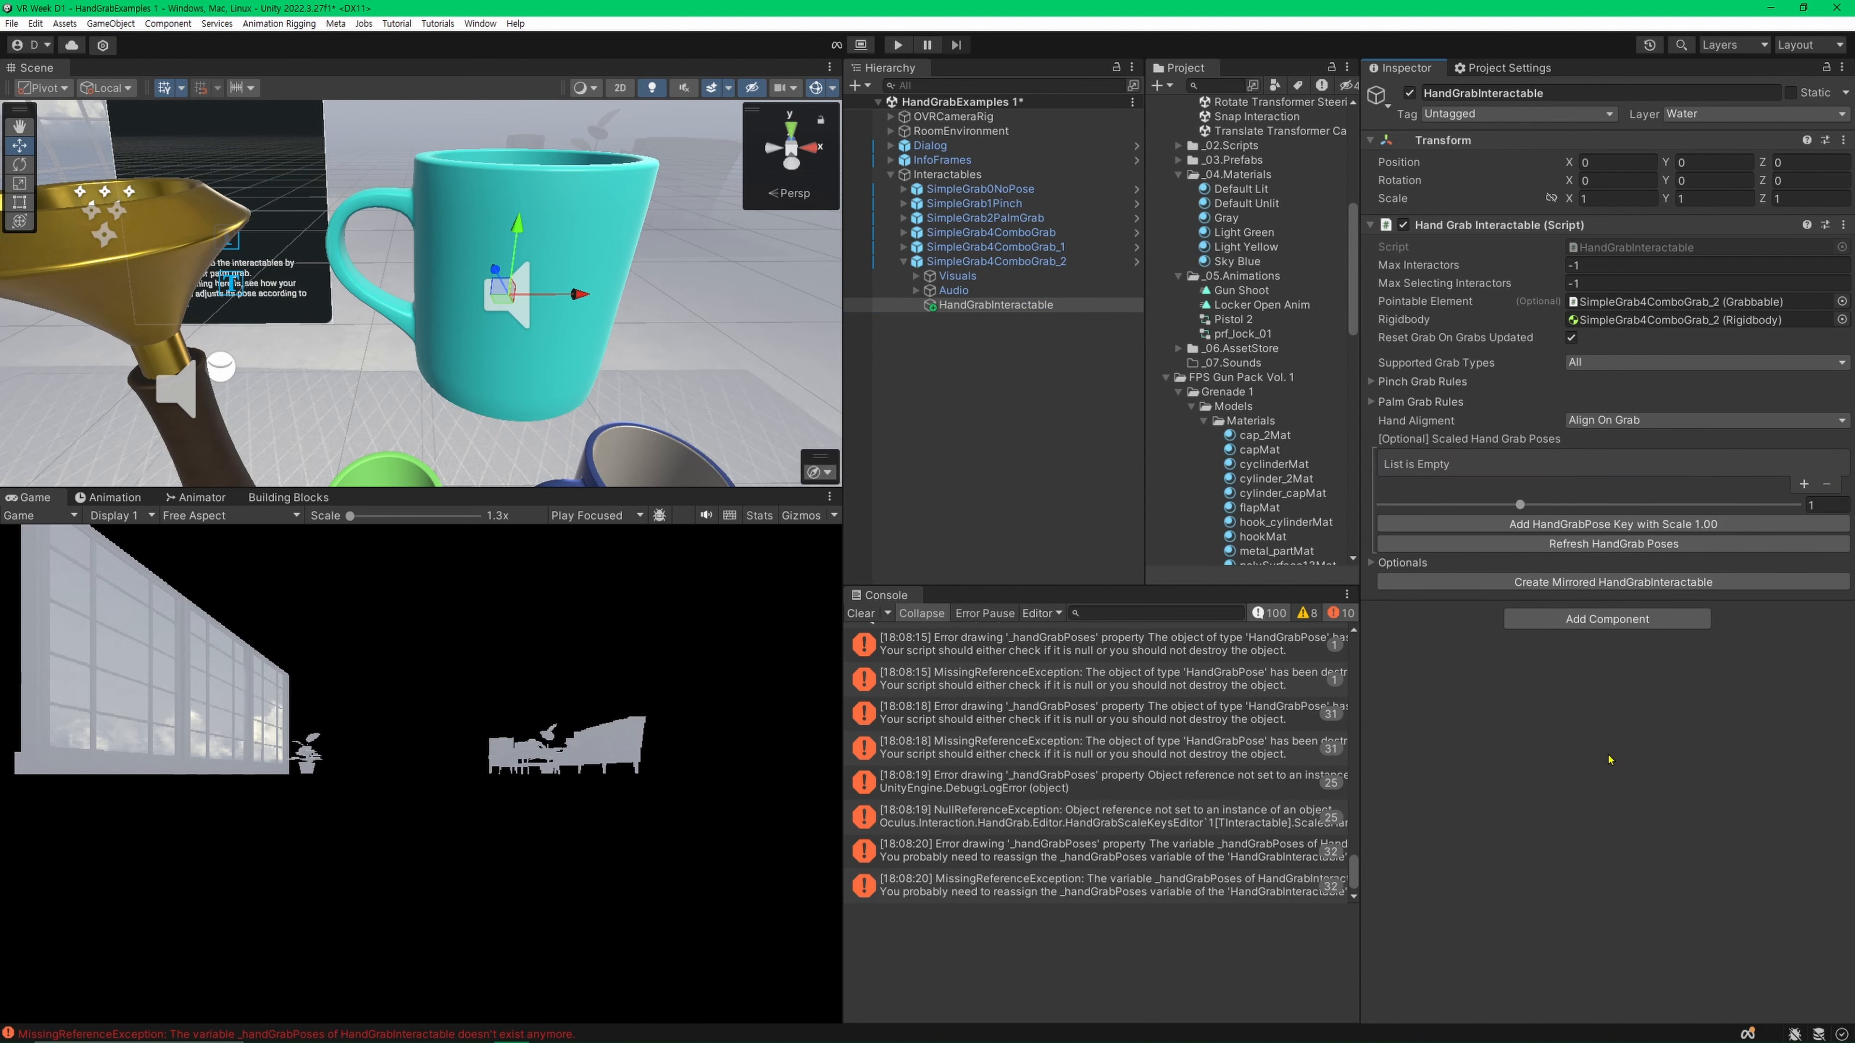
Step: Clear the console and select the blue-cyan mug SimpleGrab4ComboGrab_2 to show its components
right_click_drag(643, 281, 643, 252)
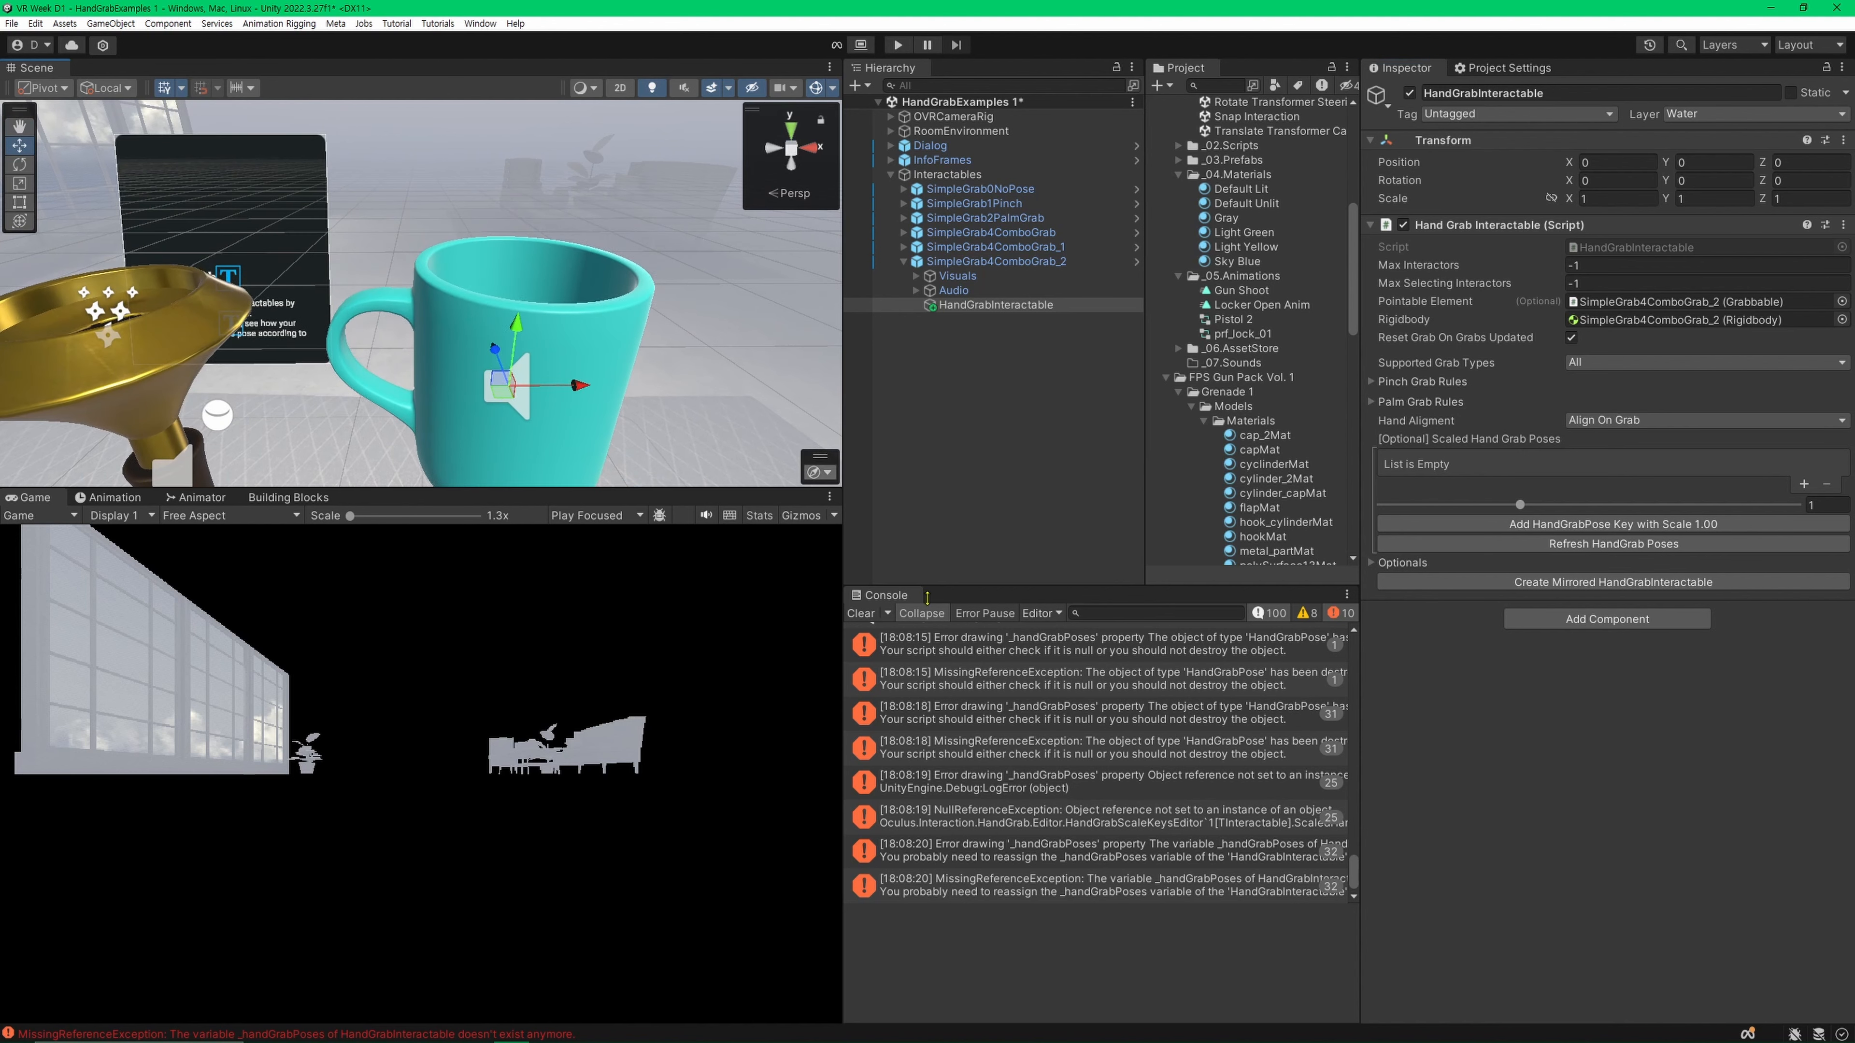
left_click(996, 261)
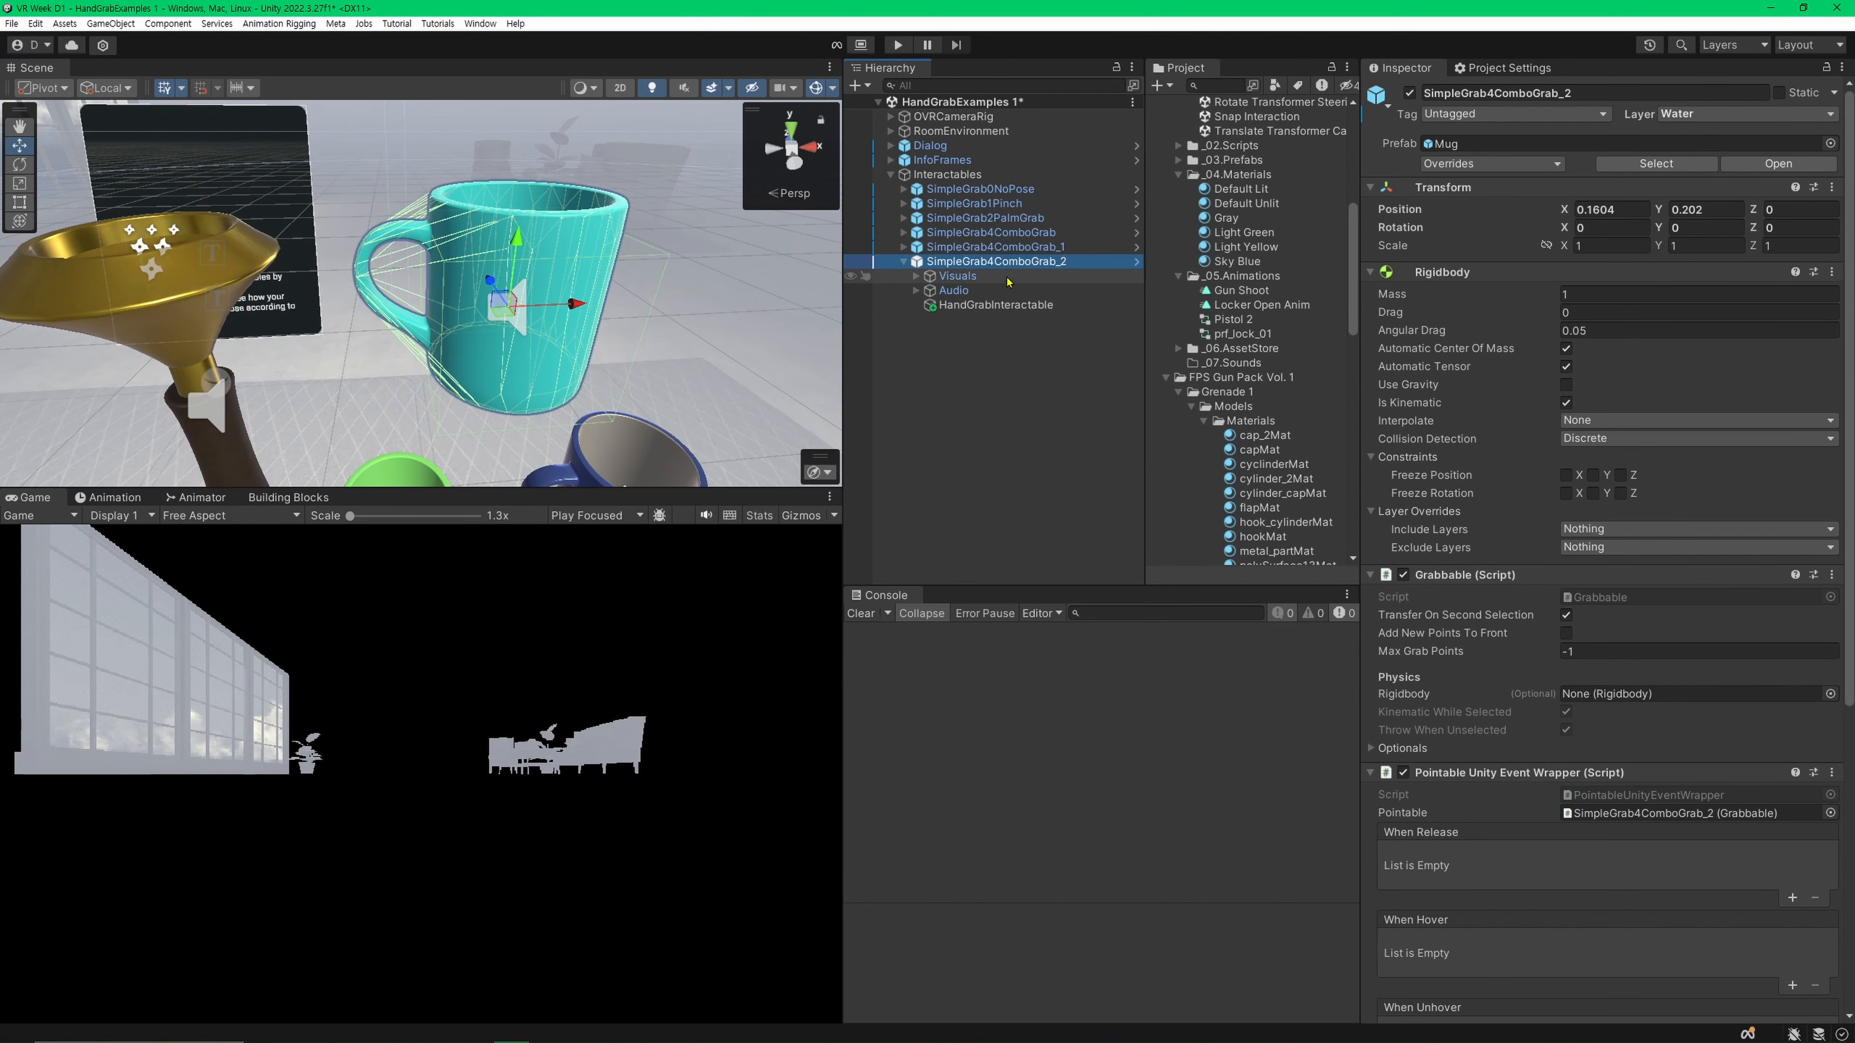
left_click(1011, 234)
left_click(1019, 247, "shift")
left_click(1027, 262)
right_click_drag(576, 272, 559, 271)
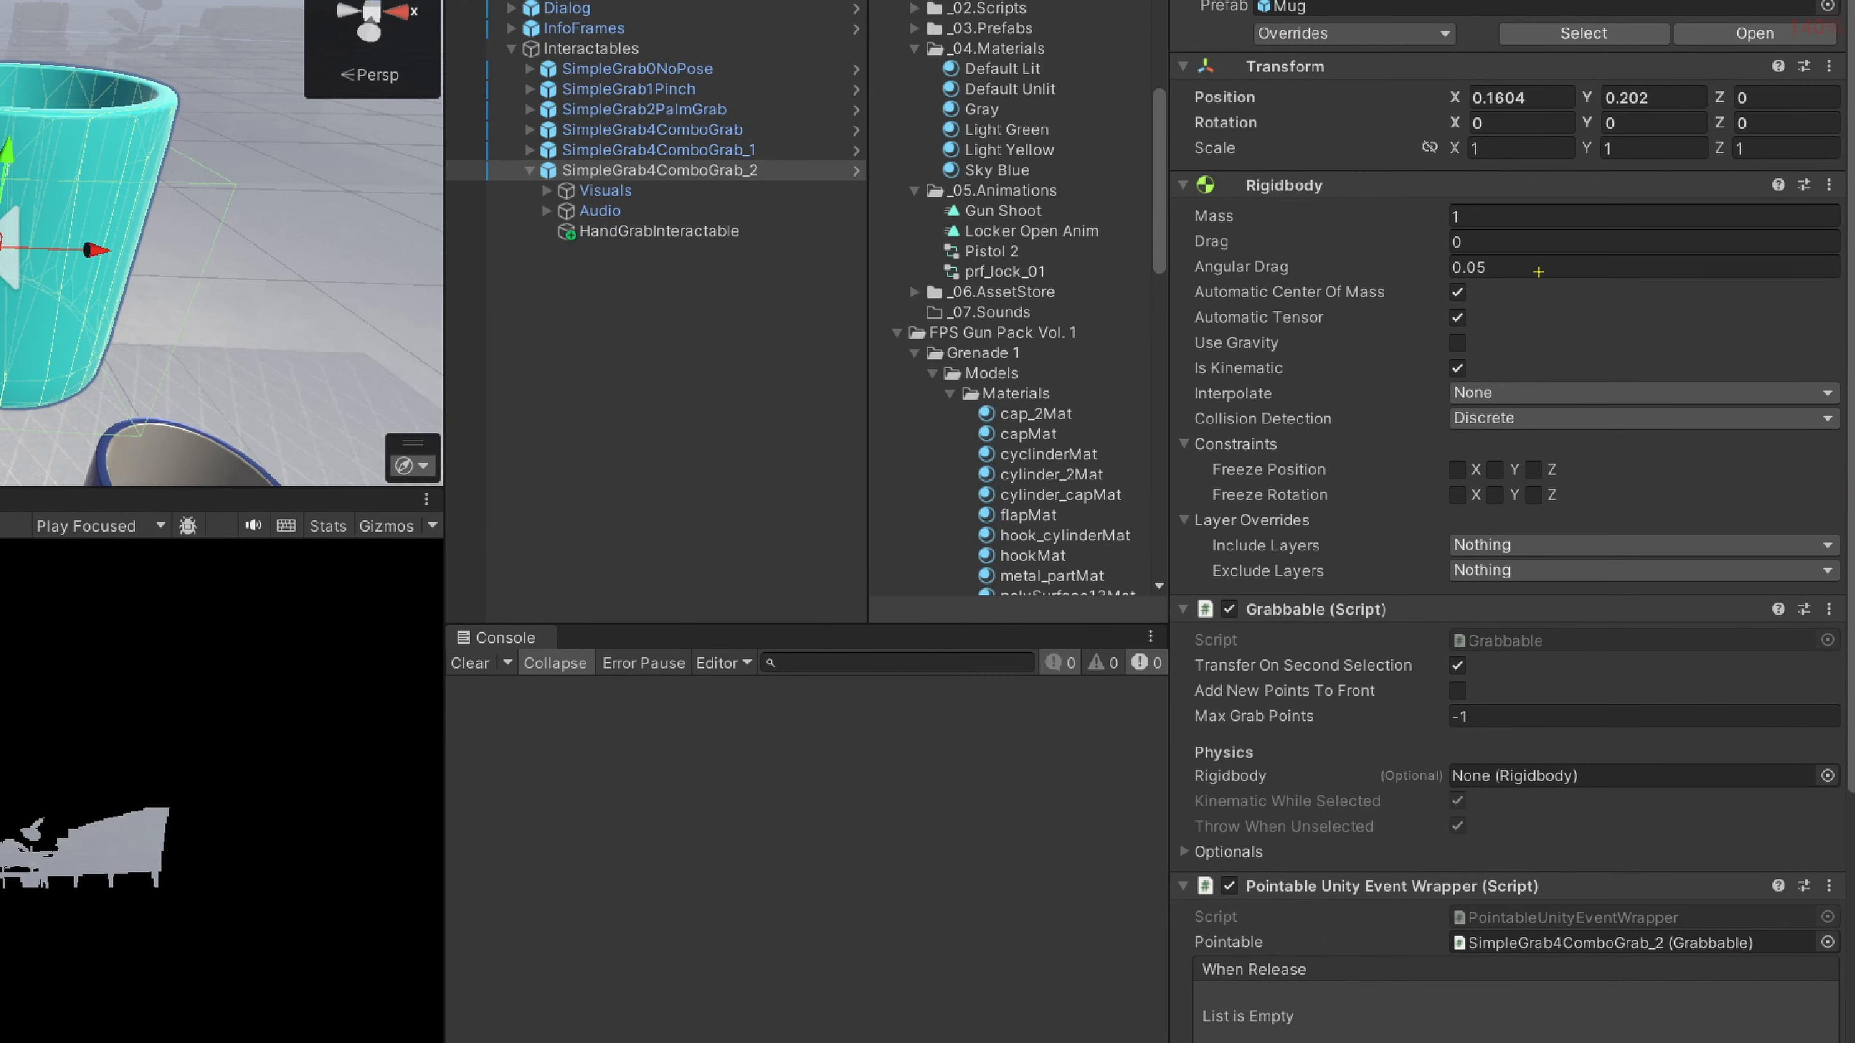
left_click_drag(1177, 175, 1838, 566, "ctrl")
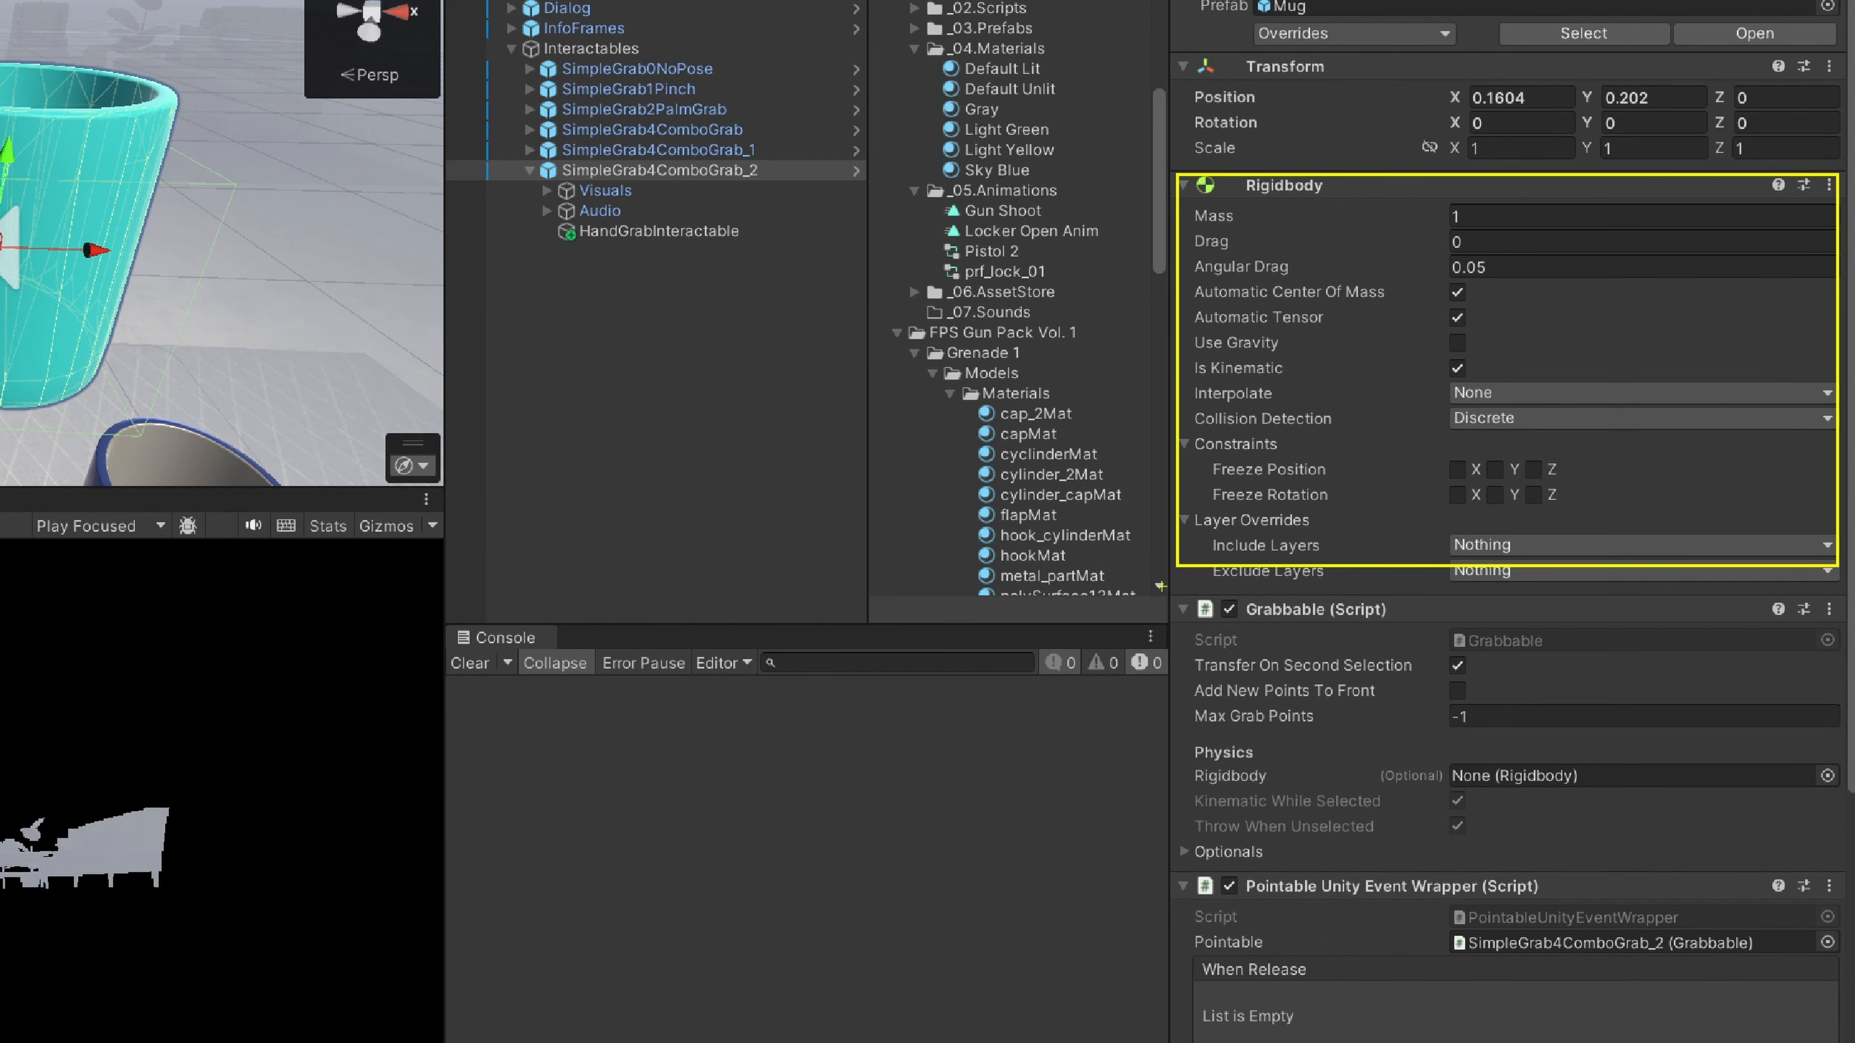
mouse_move(1161, 584)
left_mouse_down("ctrl")
mouse_move(1819, 669)
mouse_move(1841, 648)
left_mouse_up("ctrl")
left_click_drag(1151, 853, 1852, 907, "ctrl")
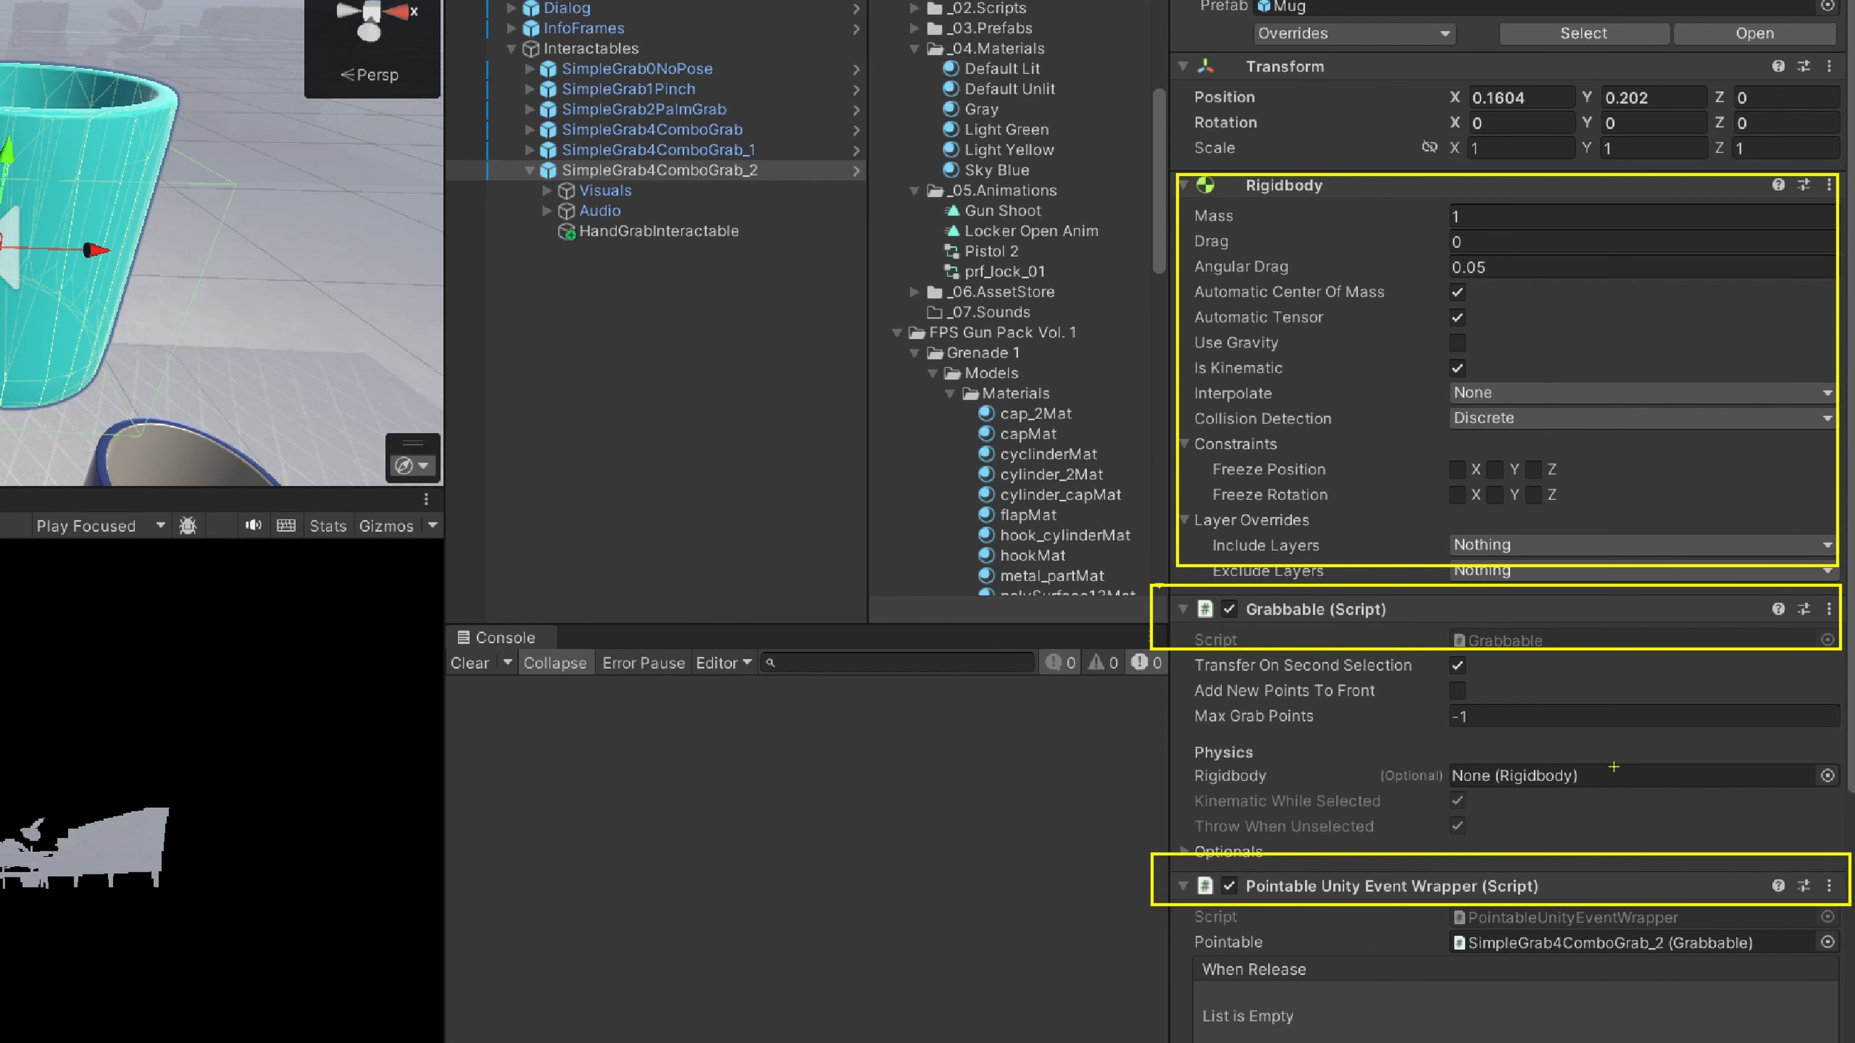
left_click_drag(1404, 823, 1539, 822)
left_click_drag(1337, 140, 1430, 167)
left_click_drag(1387, 575, 1552, 571)
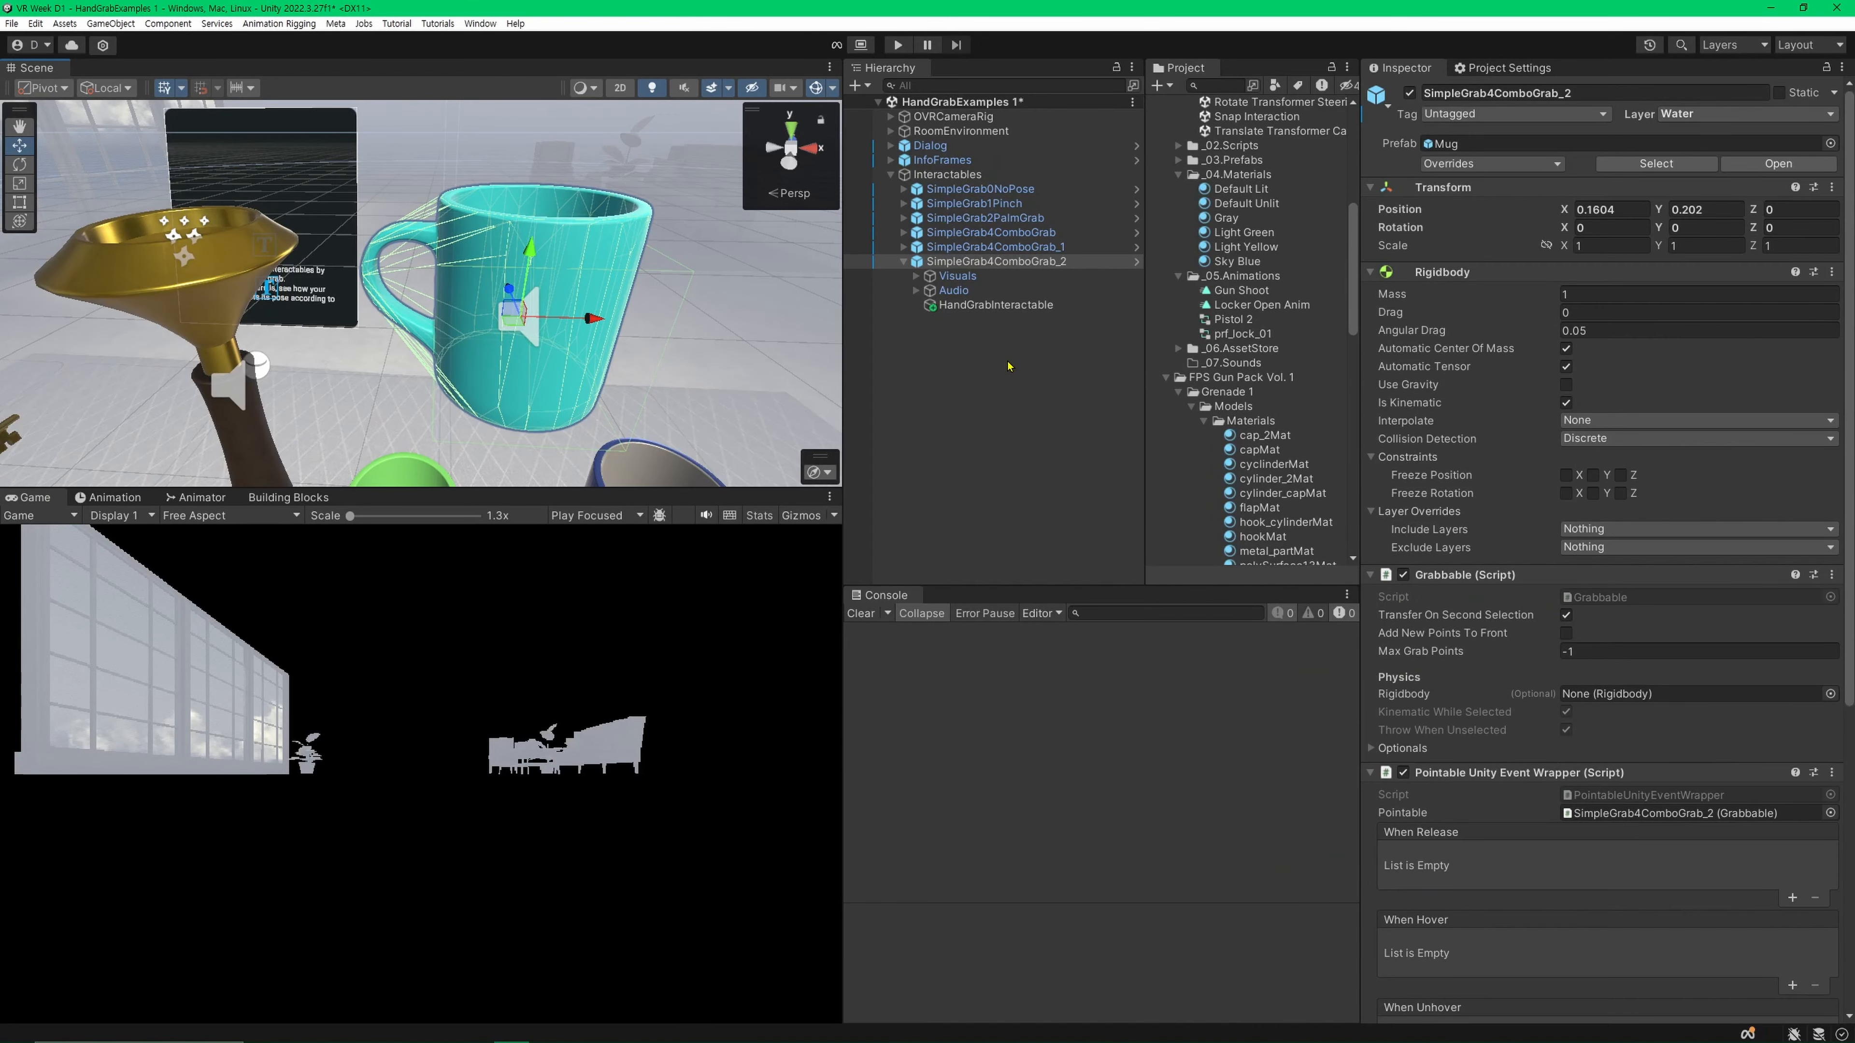
Step: Select the HandGrabInteractable of SimpleGrab4ComboGrab_2 and review its supported grab types and its pinch and palm grab rules
left_click(842, 227)
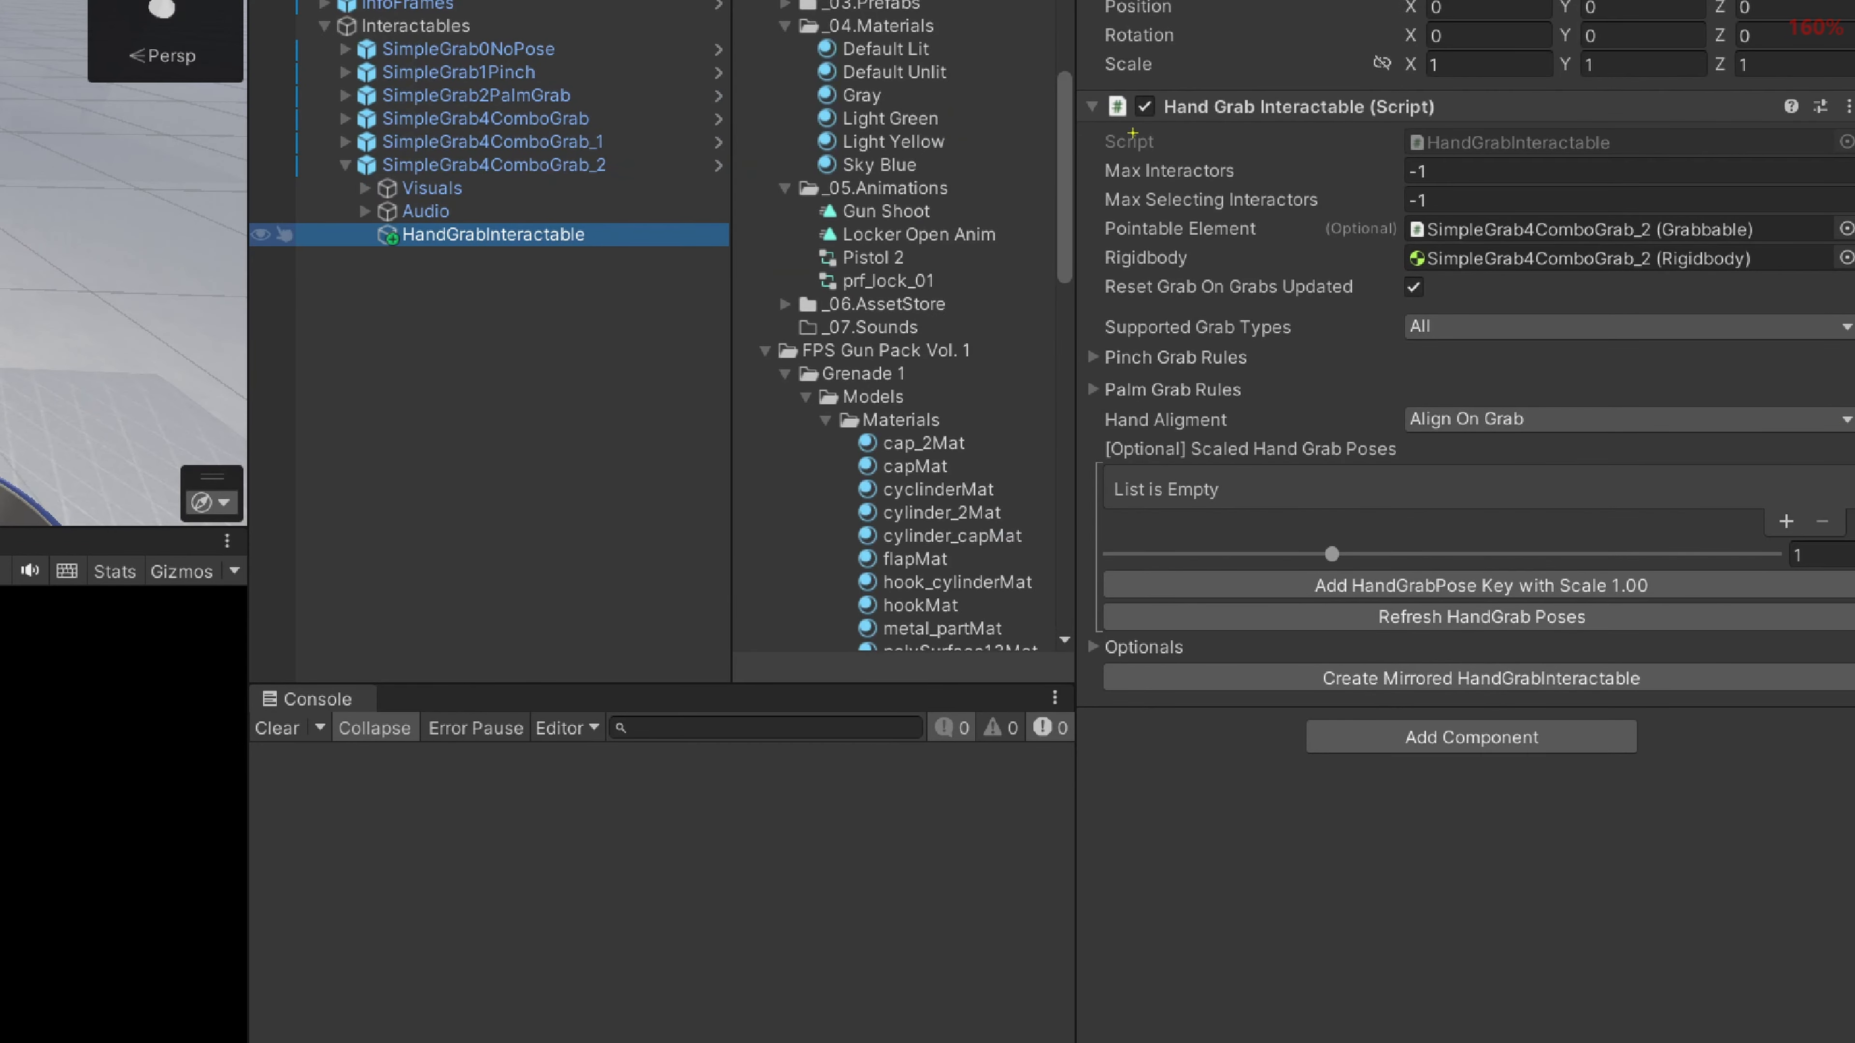
mouse_move(1061, 88)
left_mouse_down("ctrl")
mouse_move(1295, 124)
mouse_move(1458, 119)
left_mouse_up("ctrl")
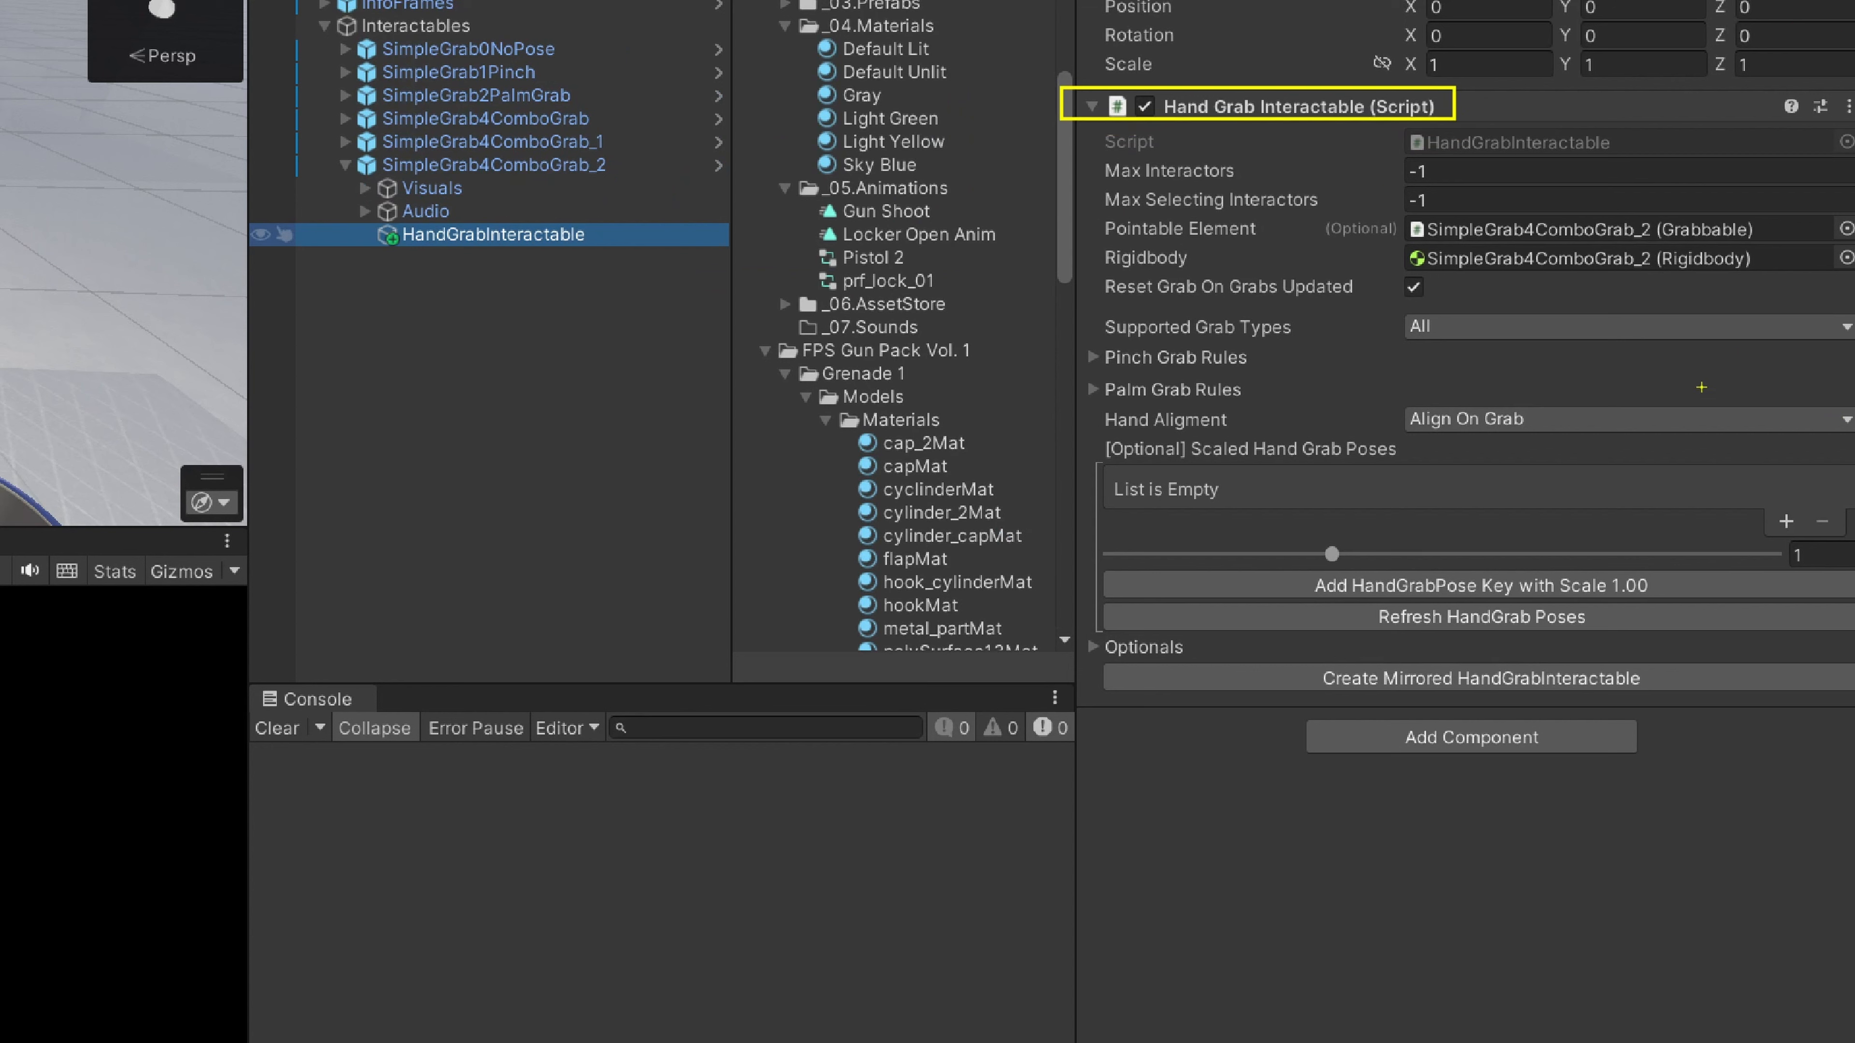
left_click_drag(1379, 309, 1476, 345, "ctrl")
mouse_move(1088, 339)
left_mouse_down("ctrl")
mouse_move(1207, 376)
mouse_move(1208, 409)
left_mouse_up("ctrl")
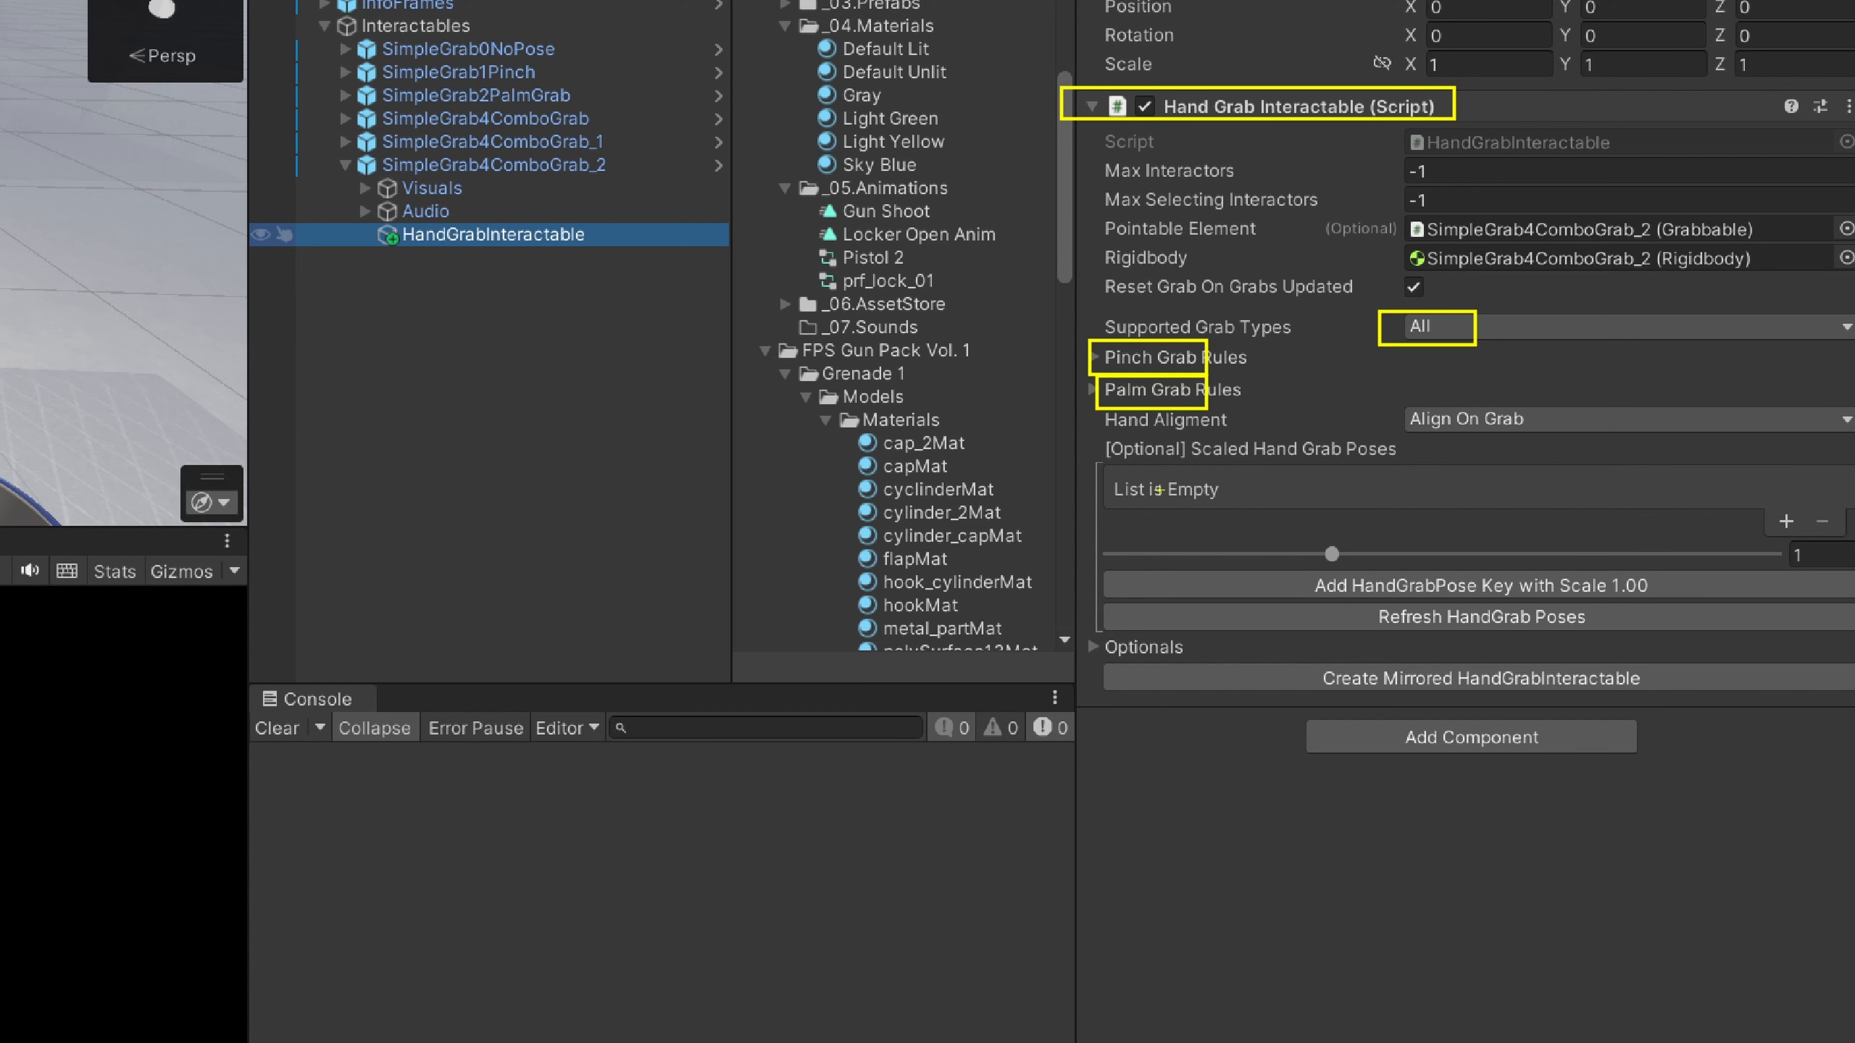
mouse_move(1093, 461)
left_mouse_down("ctrl")
mouse_move(1573, 511)
mouse_move(1847, 510)
left_mouse_up("ctrl")
right_click(1846, 505)
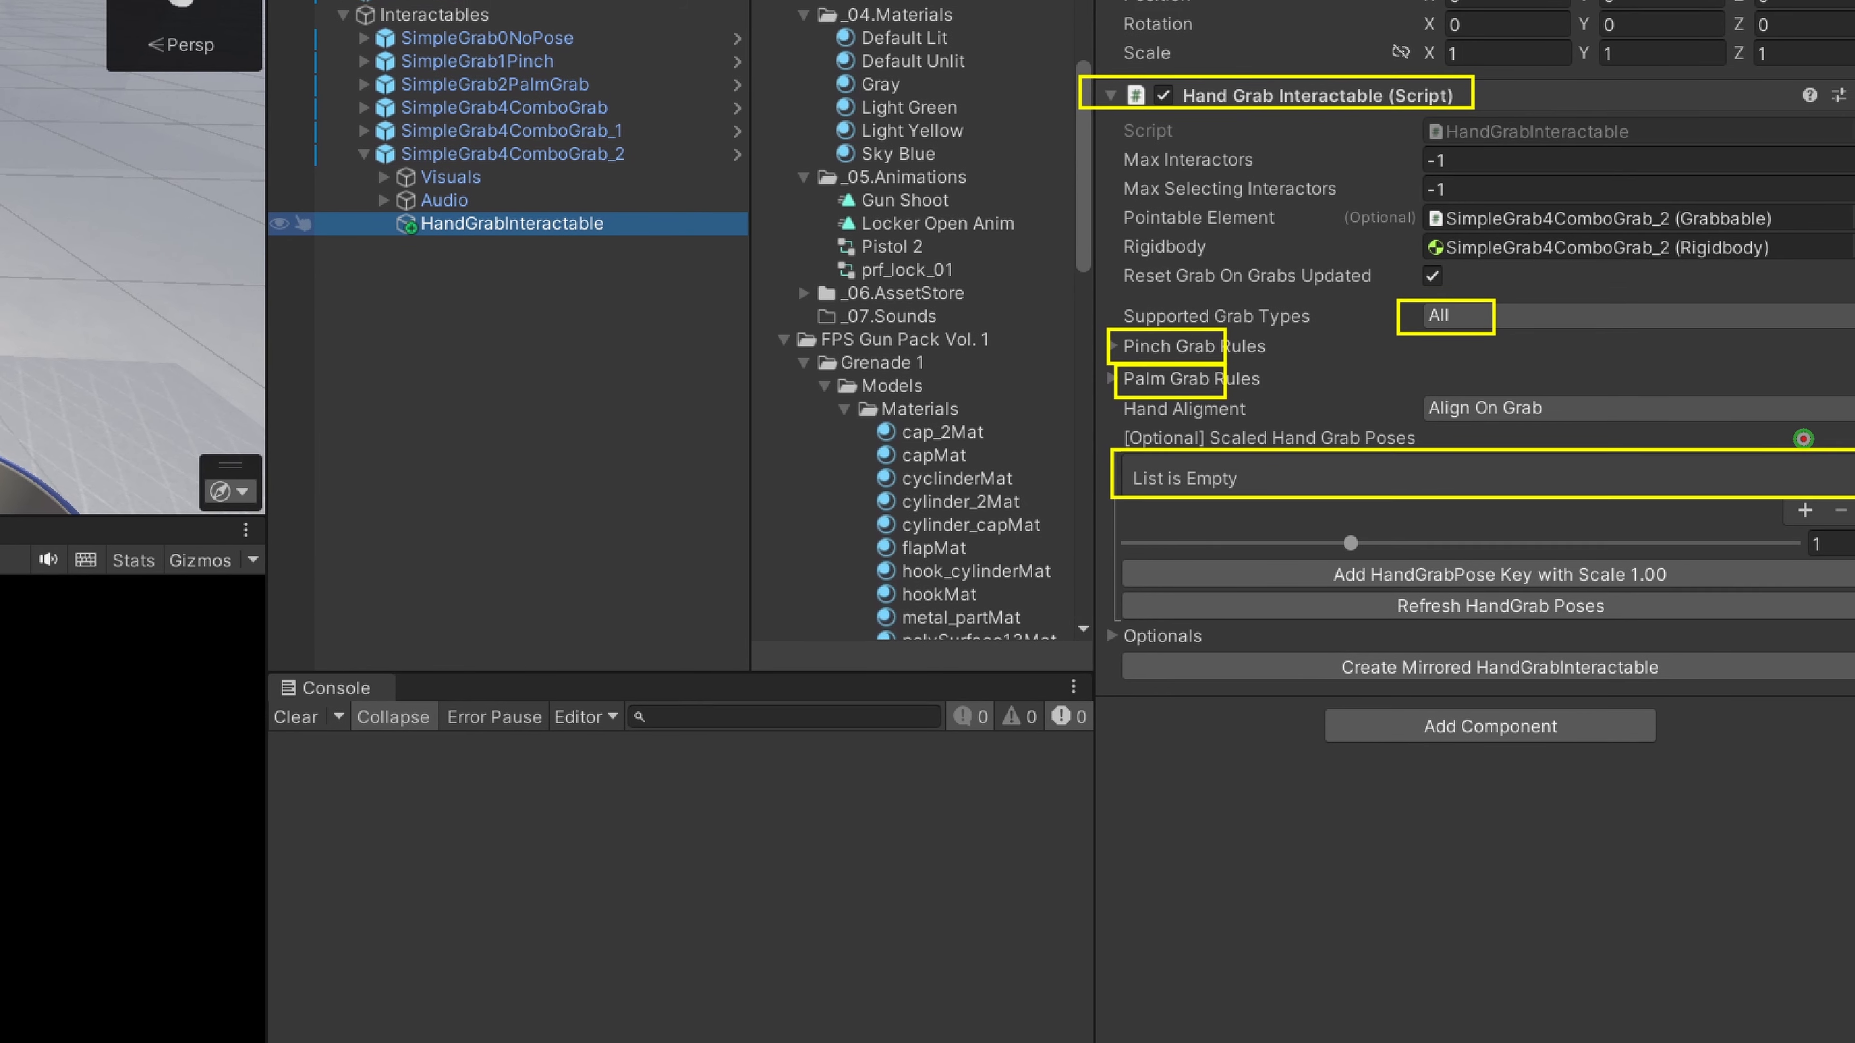
right_click(1803, 439)
Step: Save the scene with the HandGrabInteractable of SimpleGrab4ComboGrab_2 selected
left_click(982, 409)
left_click(982, 305)
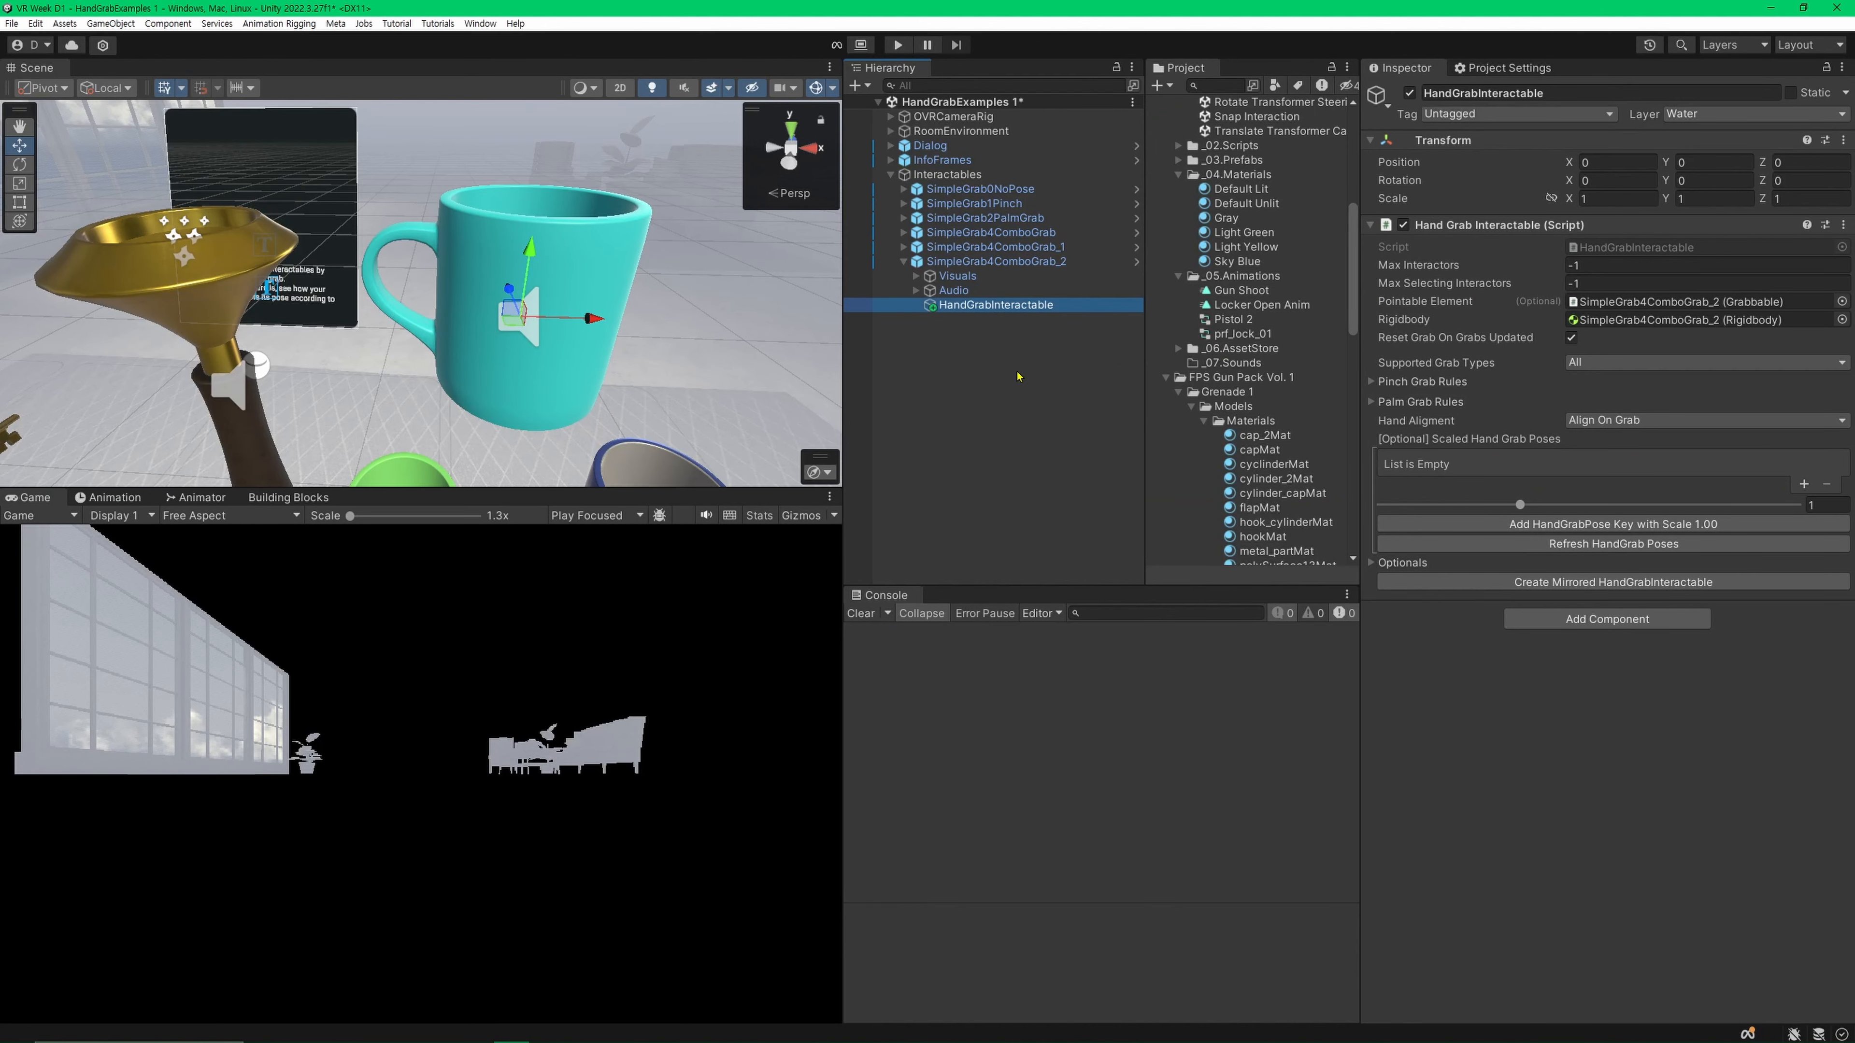
key("ctrl+s")
middle_click_drag(615, 315, 596, 302)
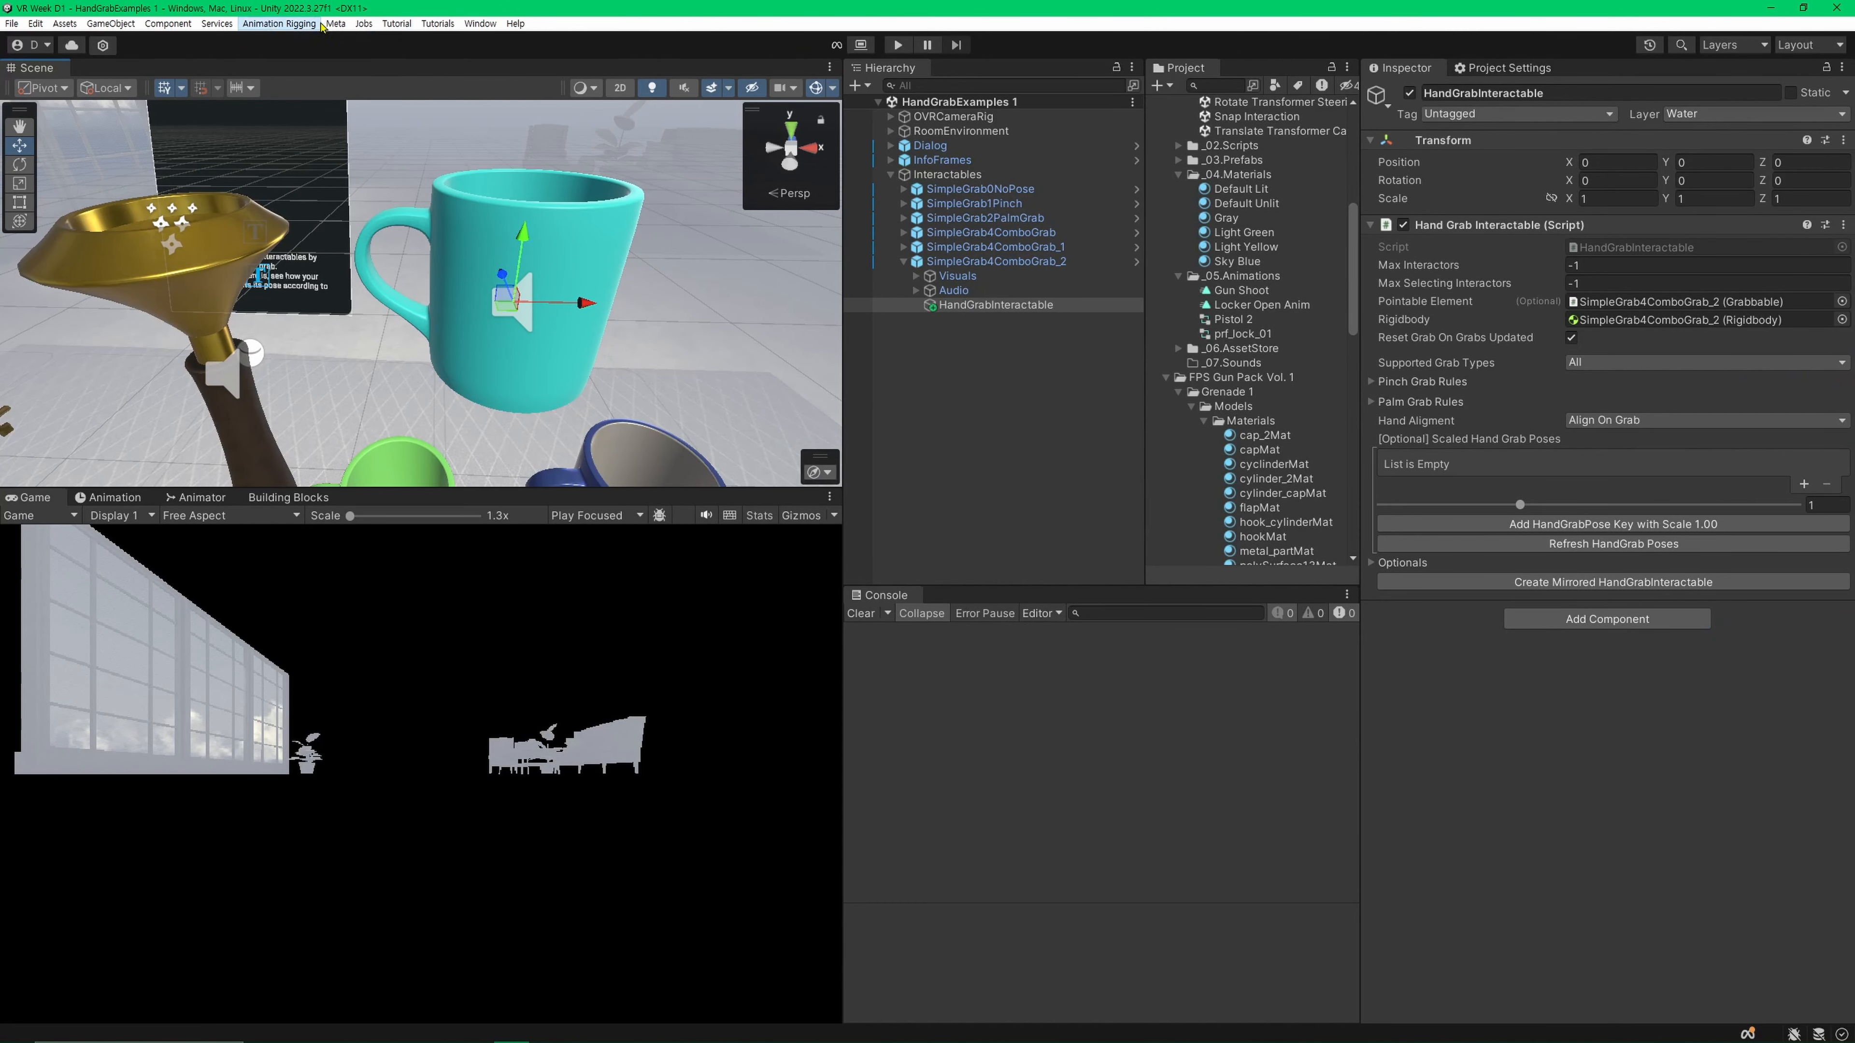
Step: Open the Hand Grab Pose Recorder from Meta's Interaction tools and dock it enlarged beside the Console
left_click(335, 26)
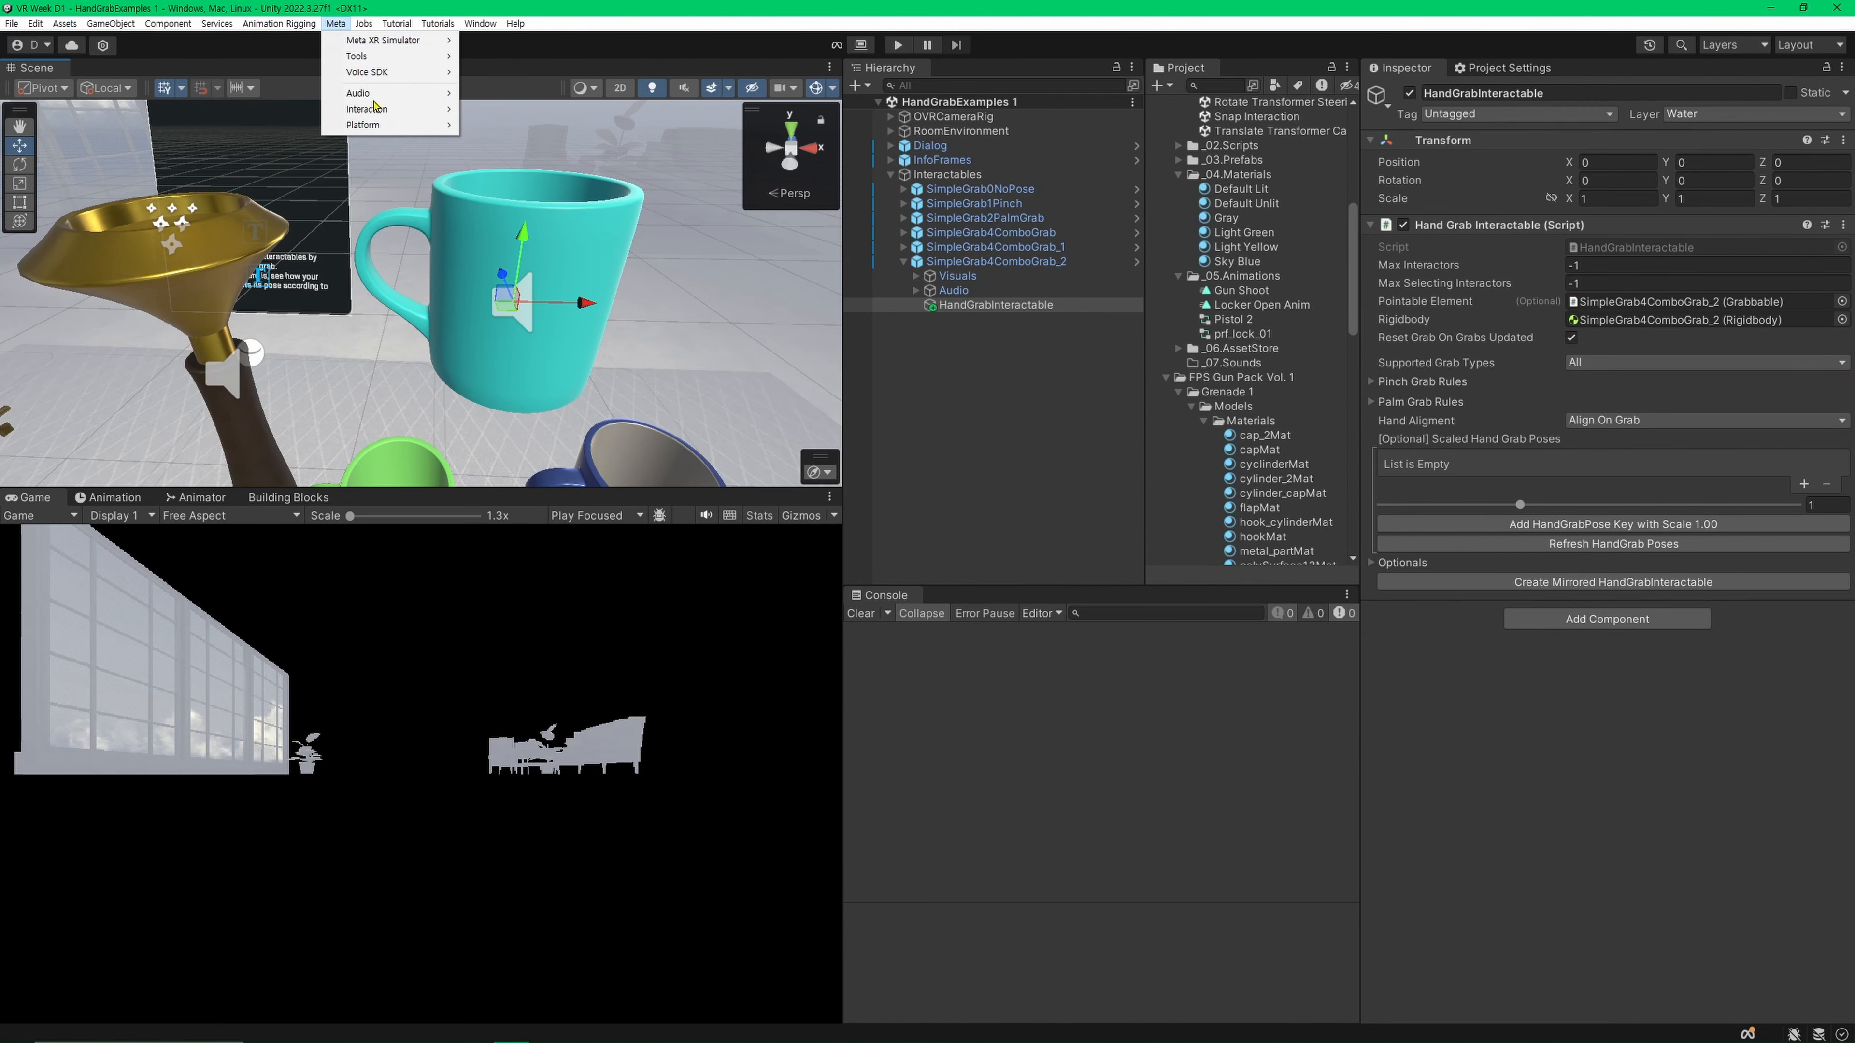
left_click(374, 100)
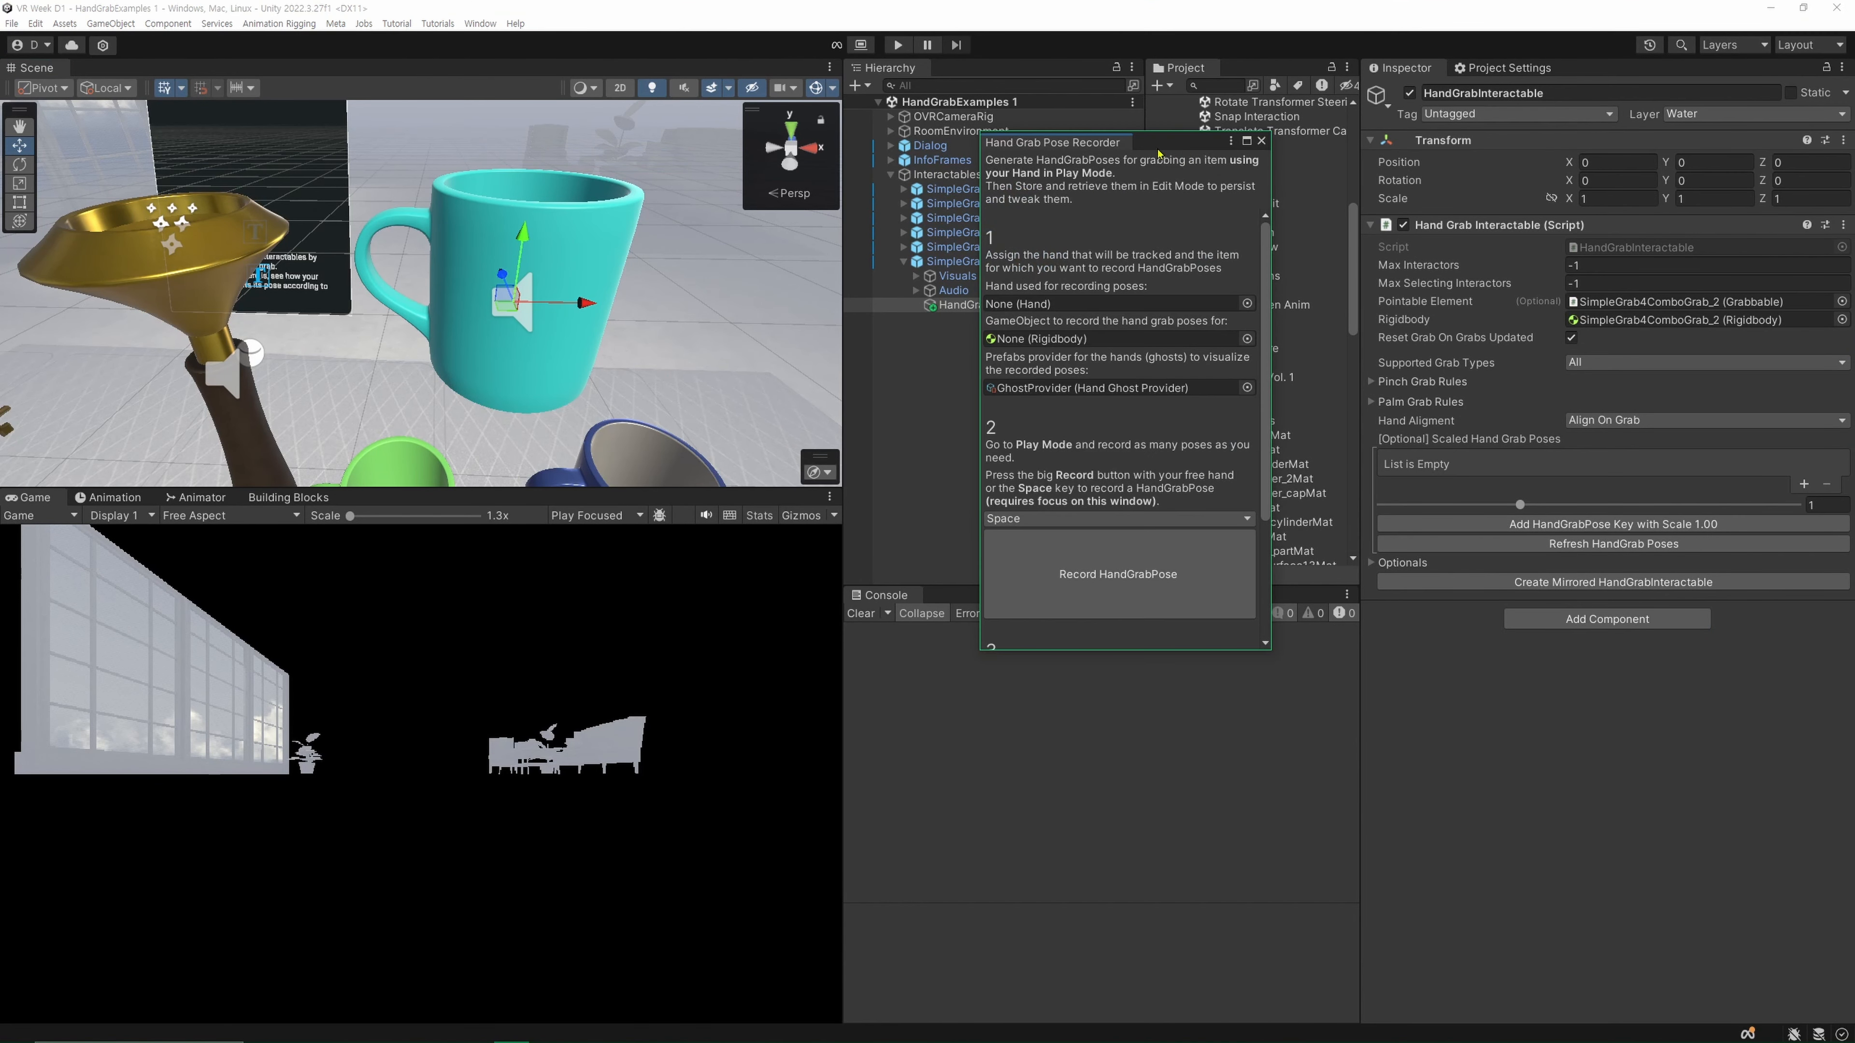
left_click_drag(1072, 146, 1073, 431)
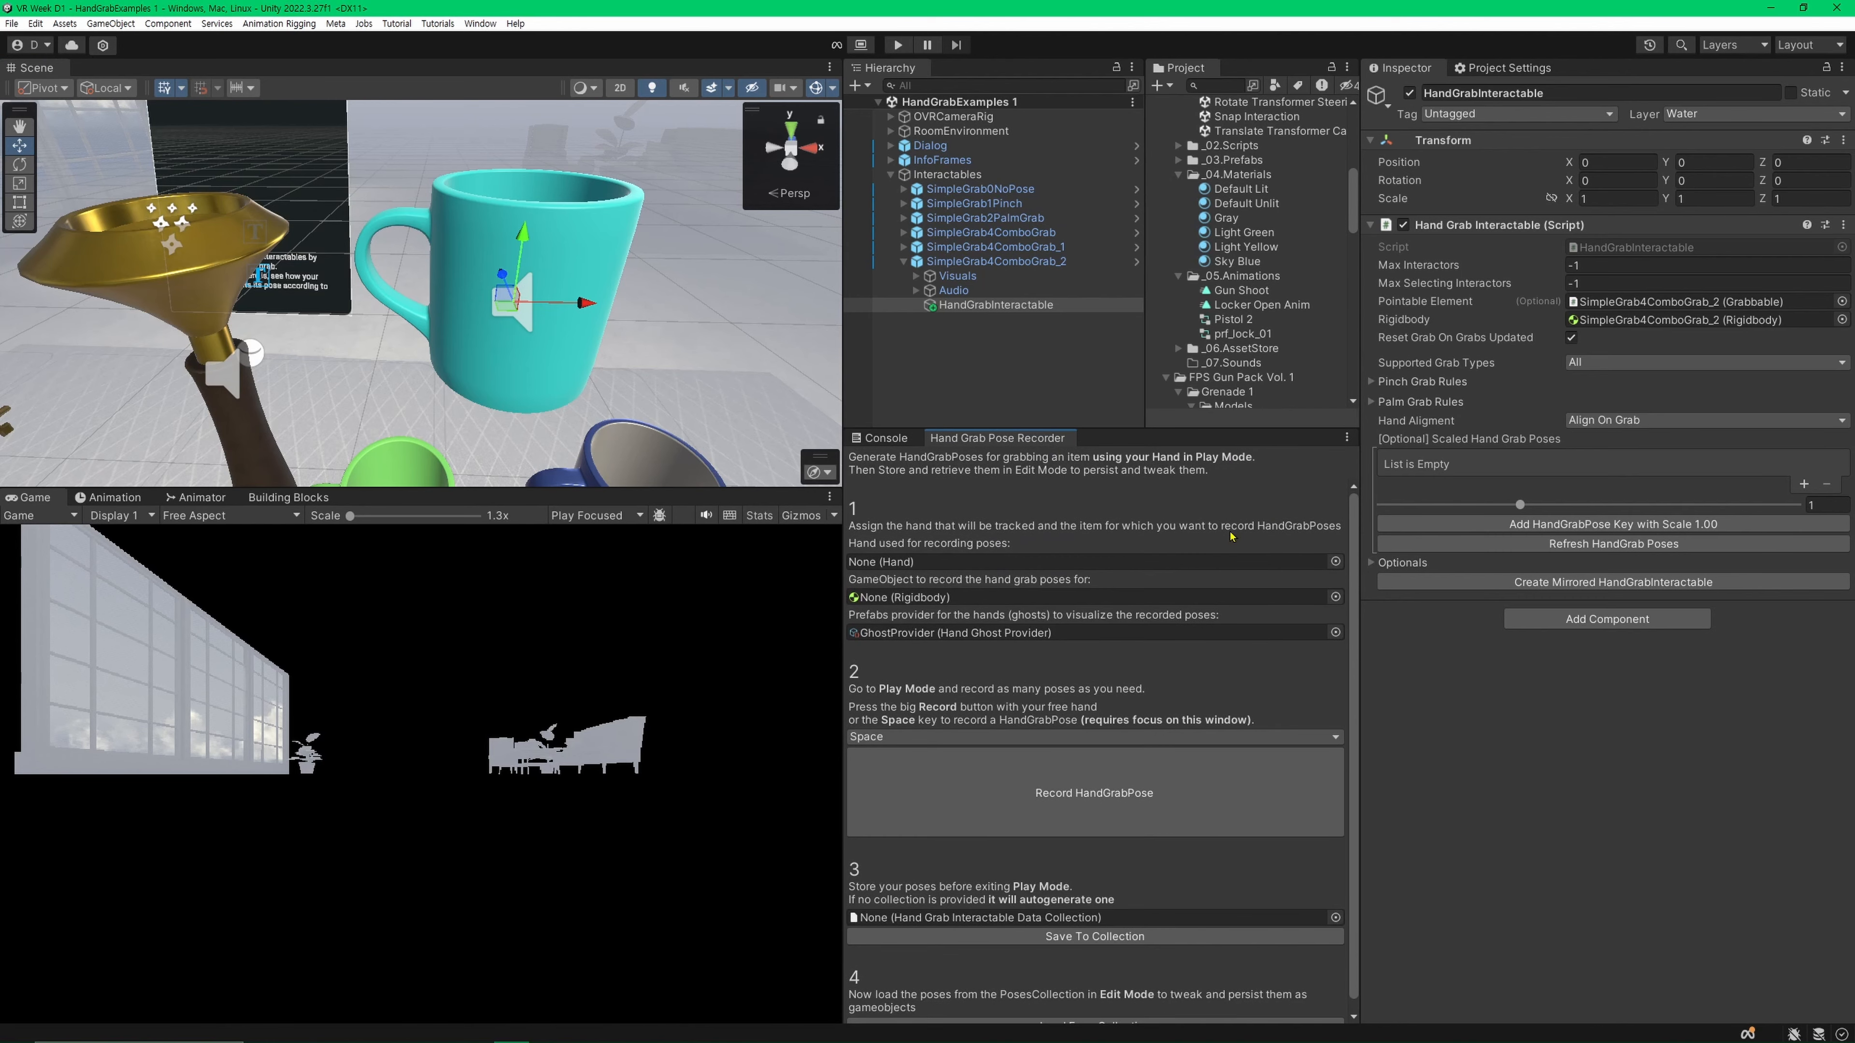
left_click_drag(1360, 663, 1362, 663)
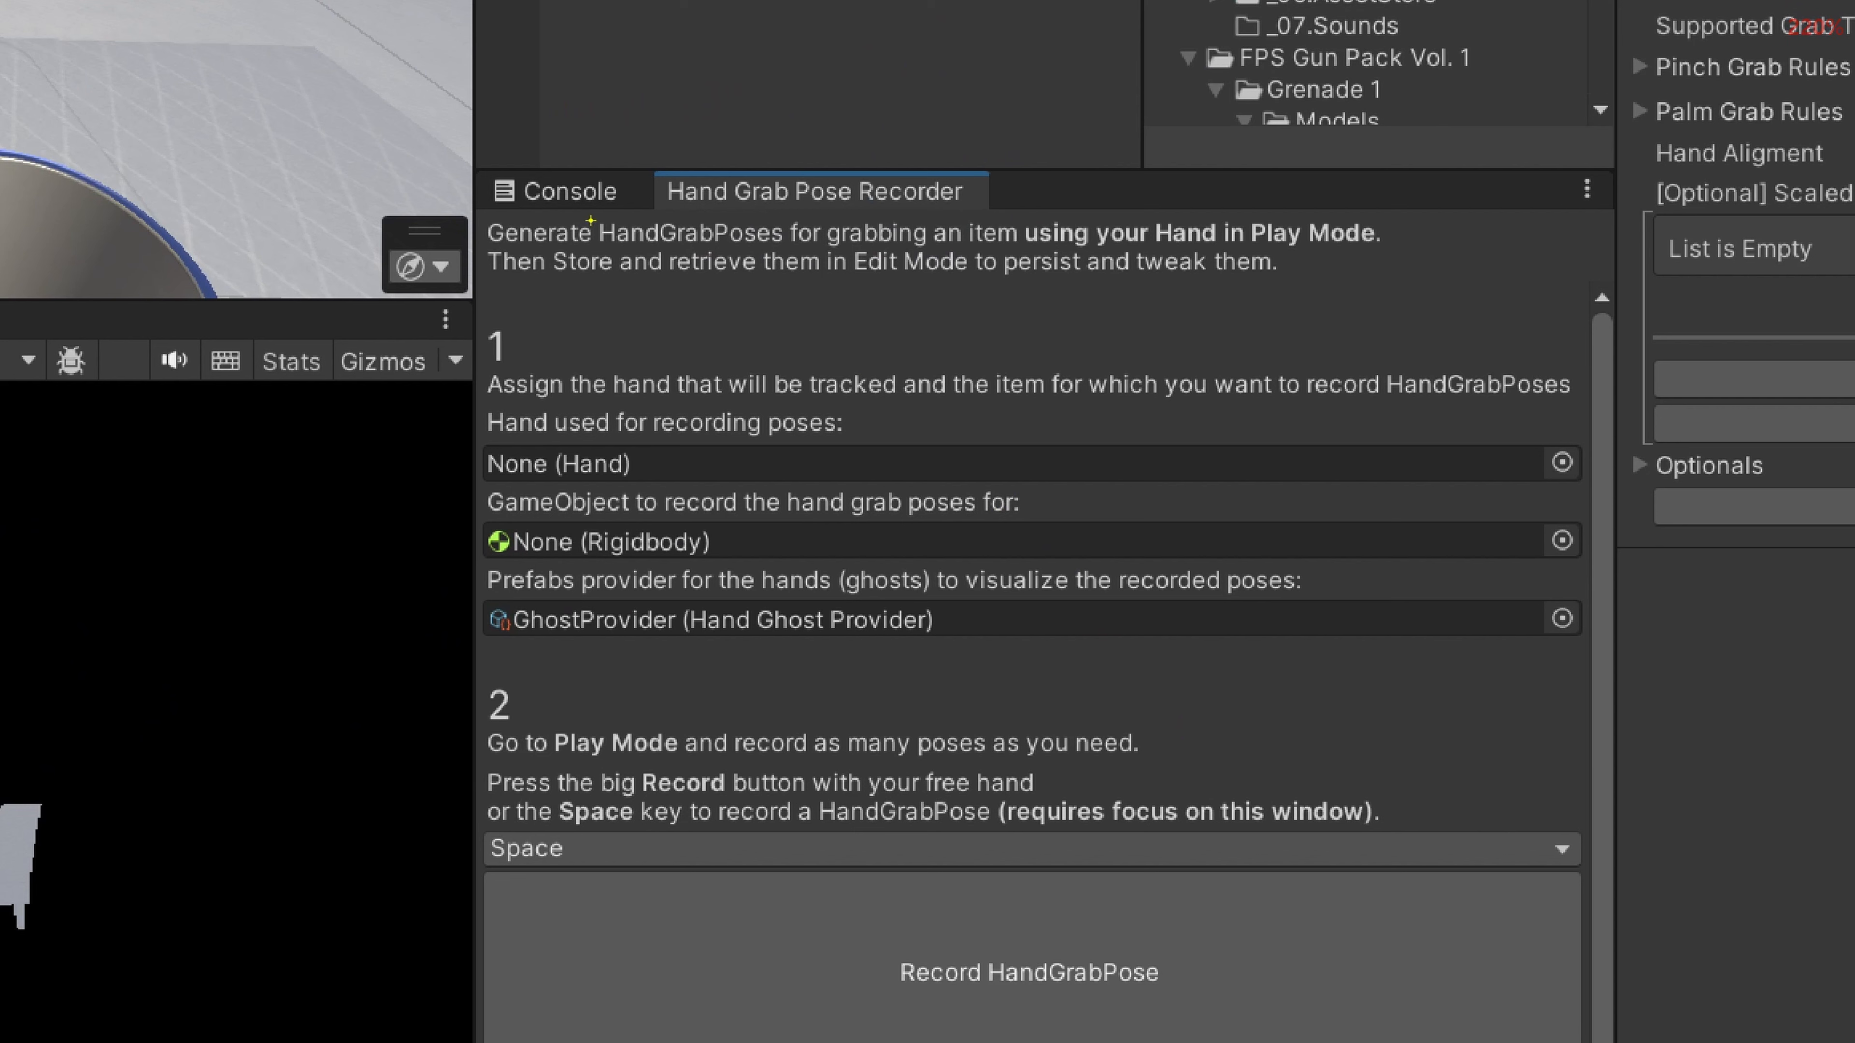
left_click_drag(592, 214, 789, 249, "ctrl")
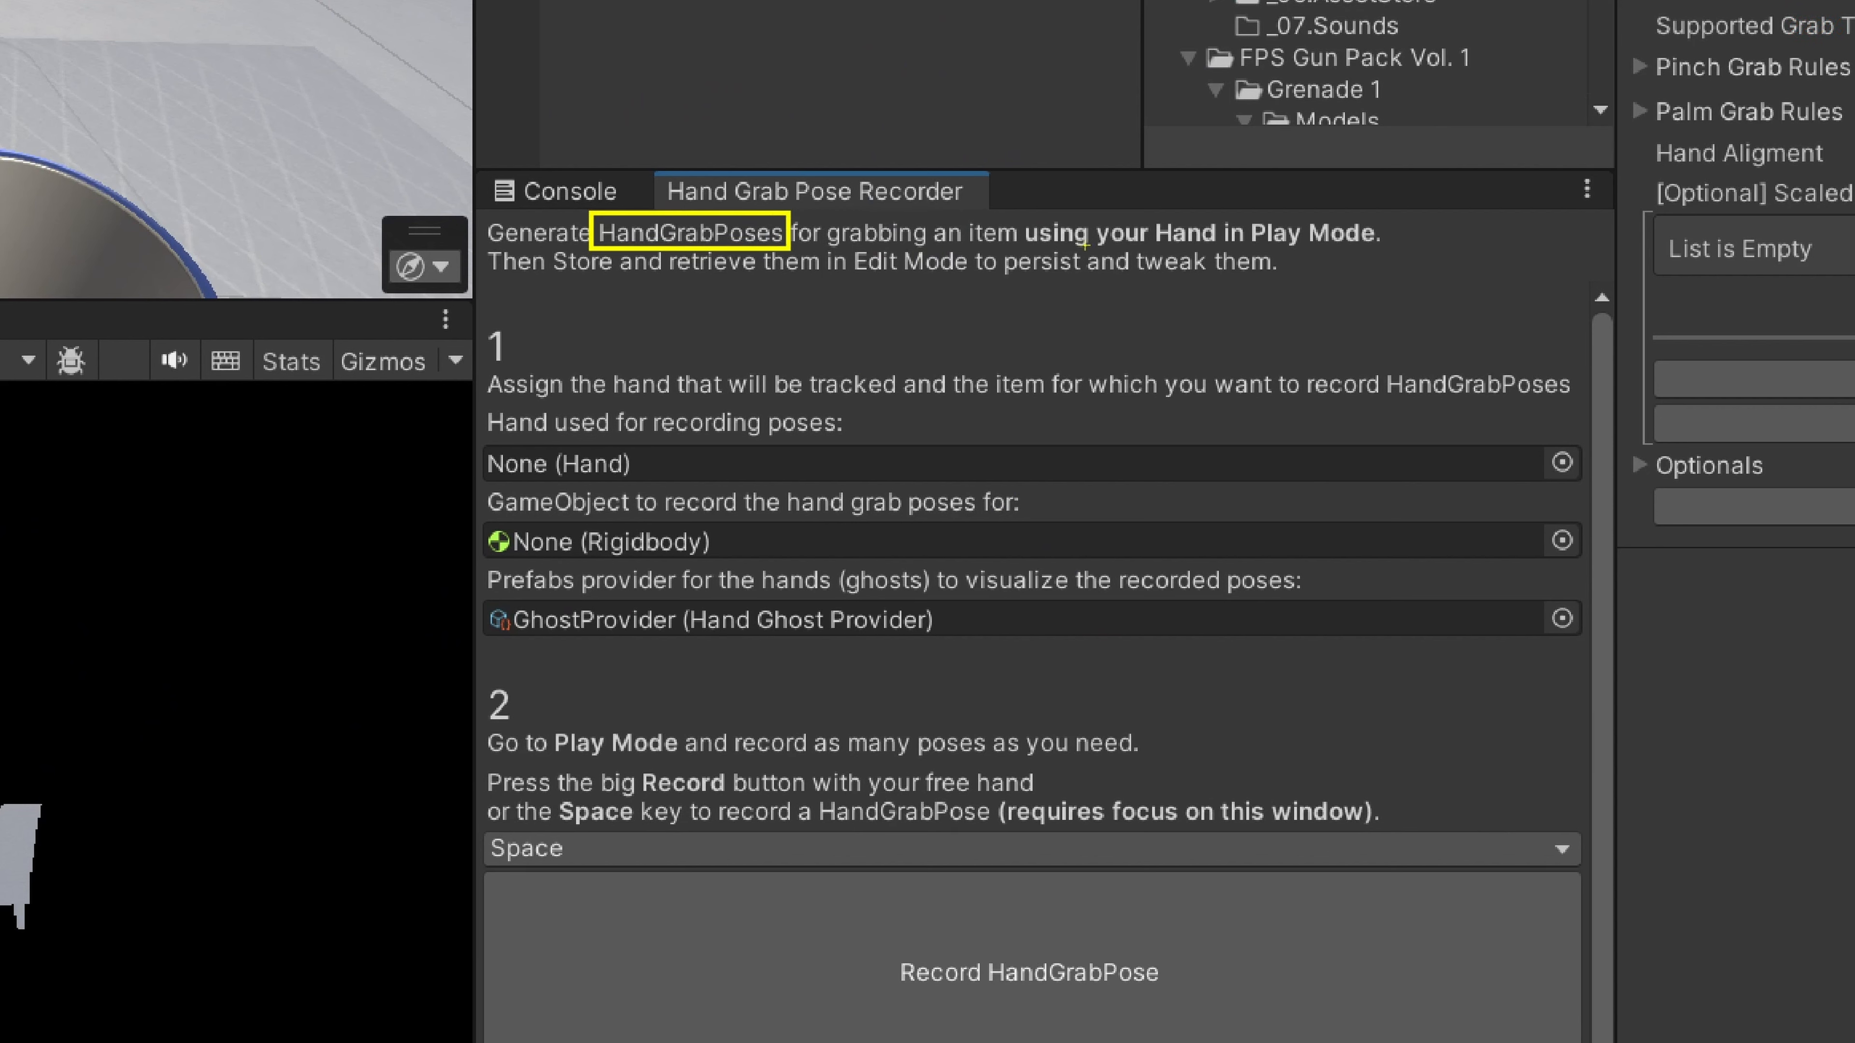
left_click_drag(1245, 214, 1385, 252, "ctrl")
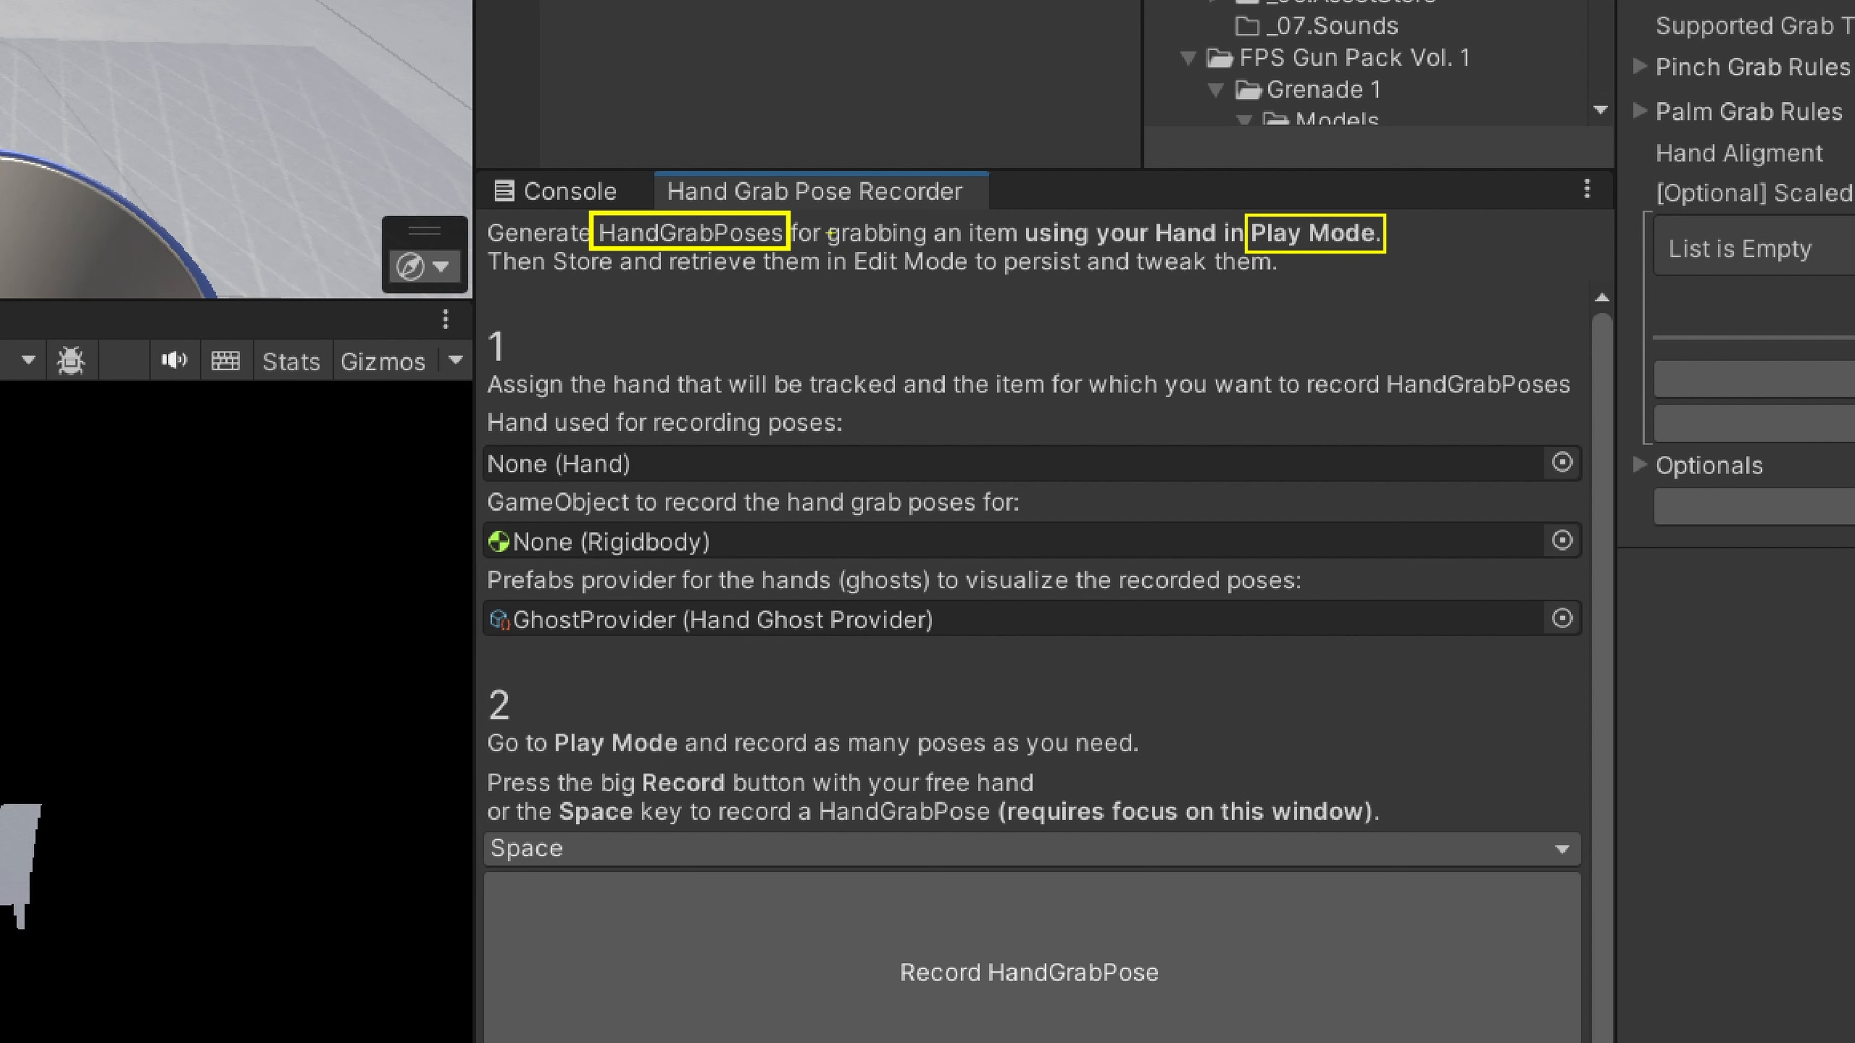
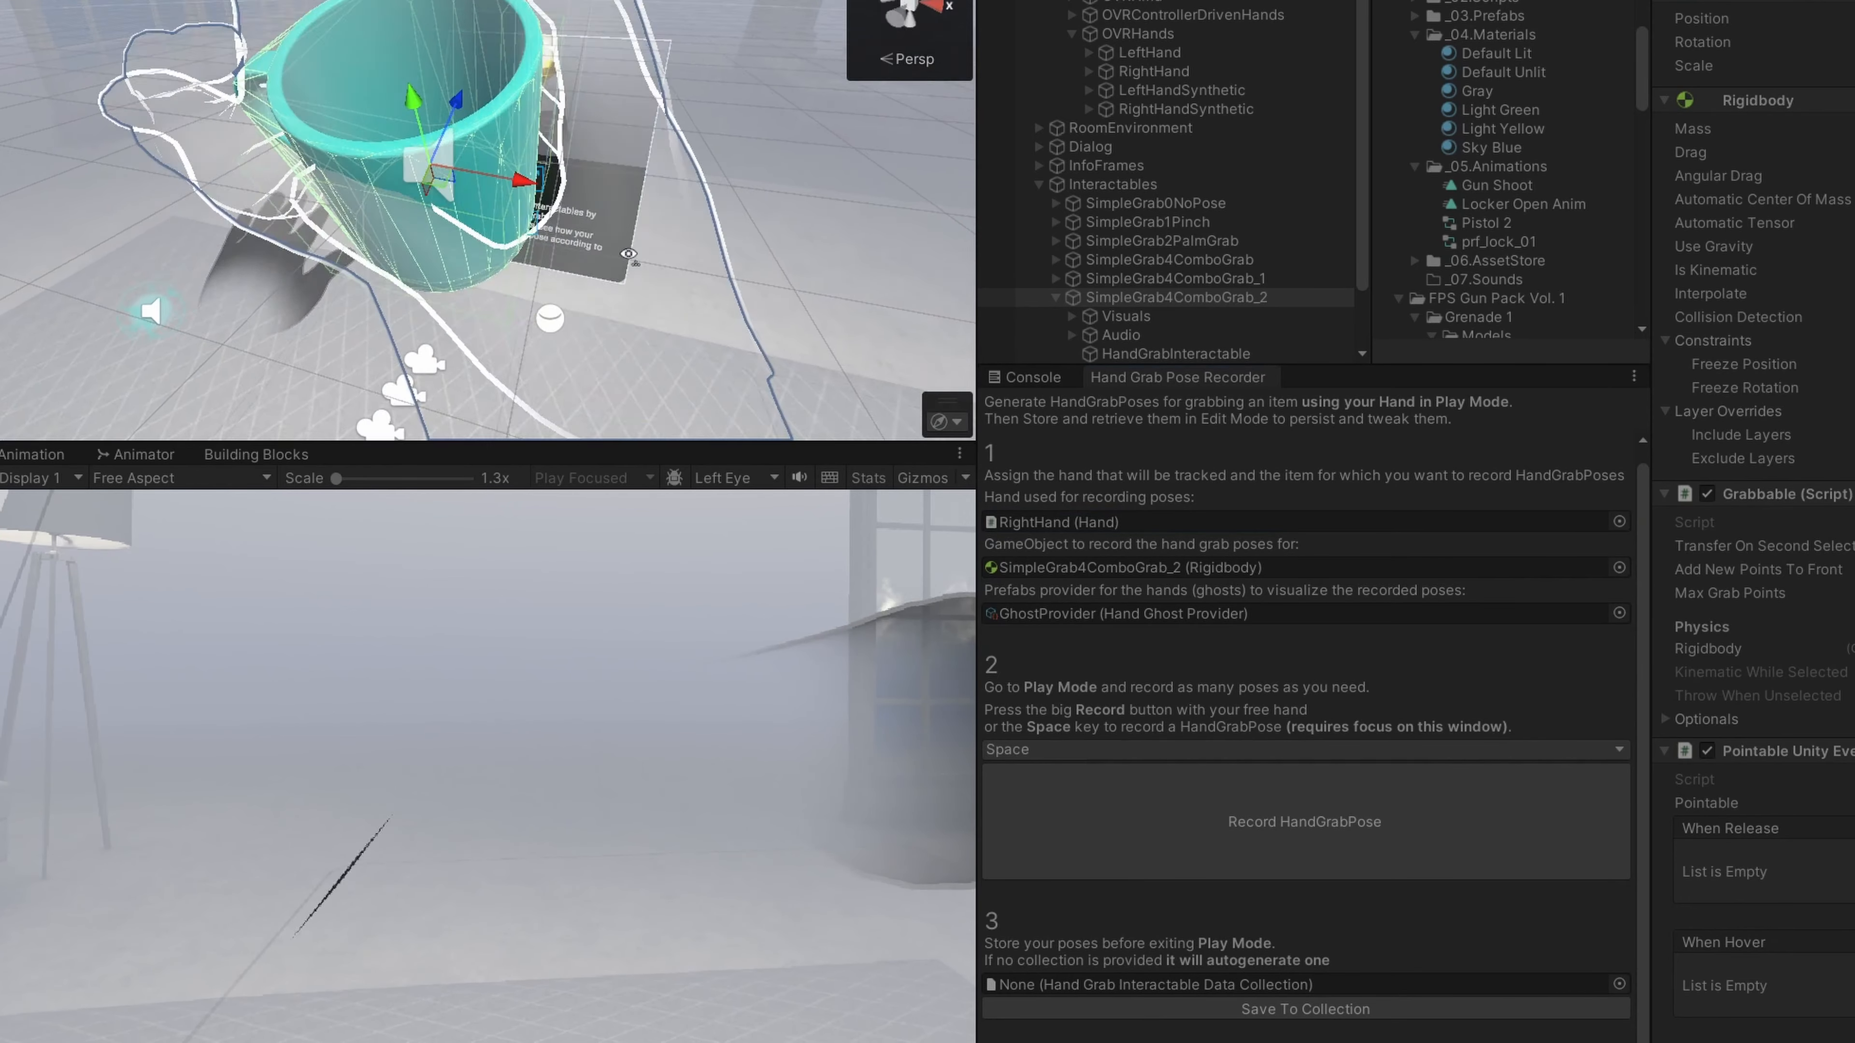
Step: Save the recorded hand grab poses to an autogenerated collection and exit Play Mode
mouse_move(629, 254)
right_mouse_down()
mouse_move(729, 339)
mouse_move(610, 281)
right_mouse_up()
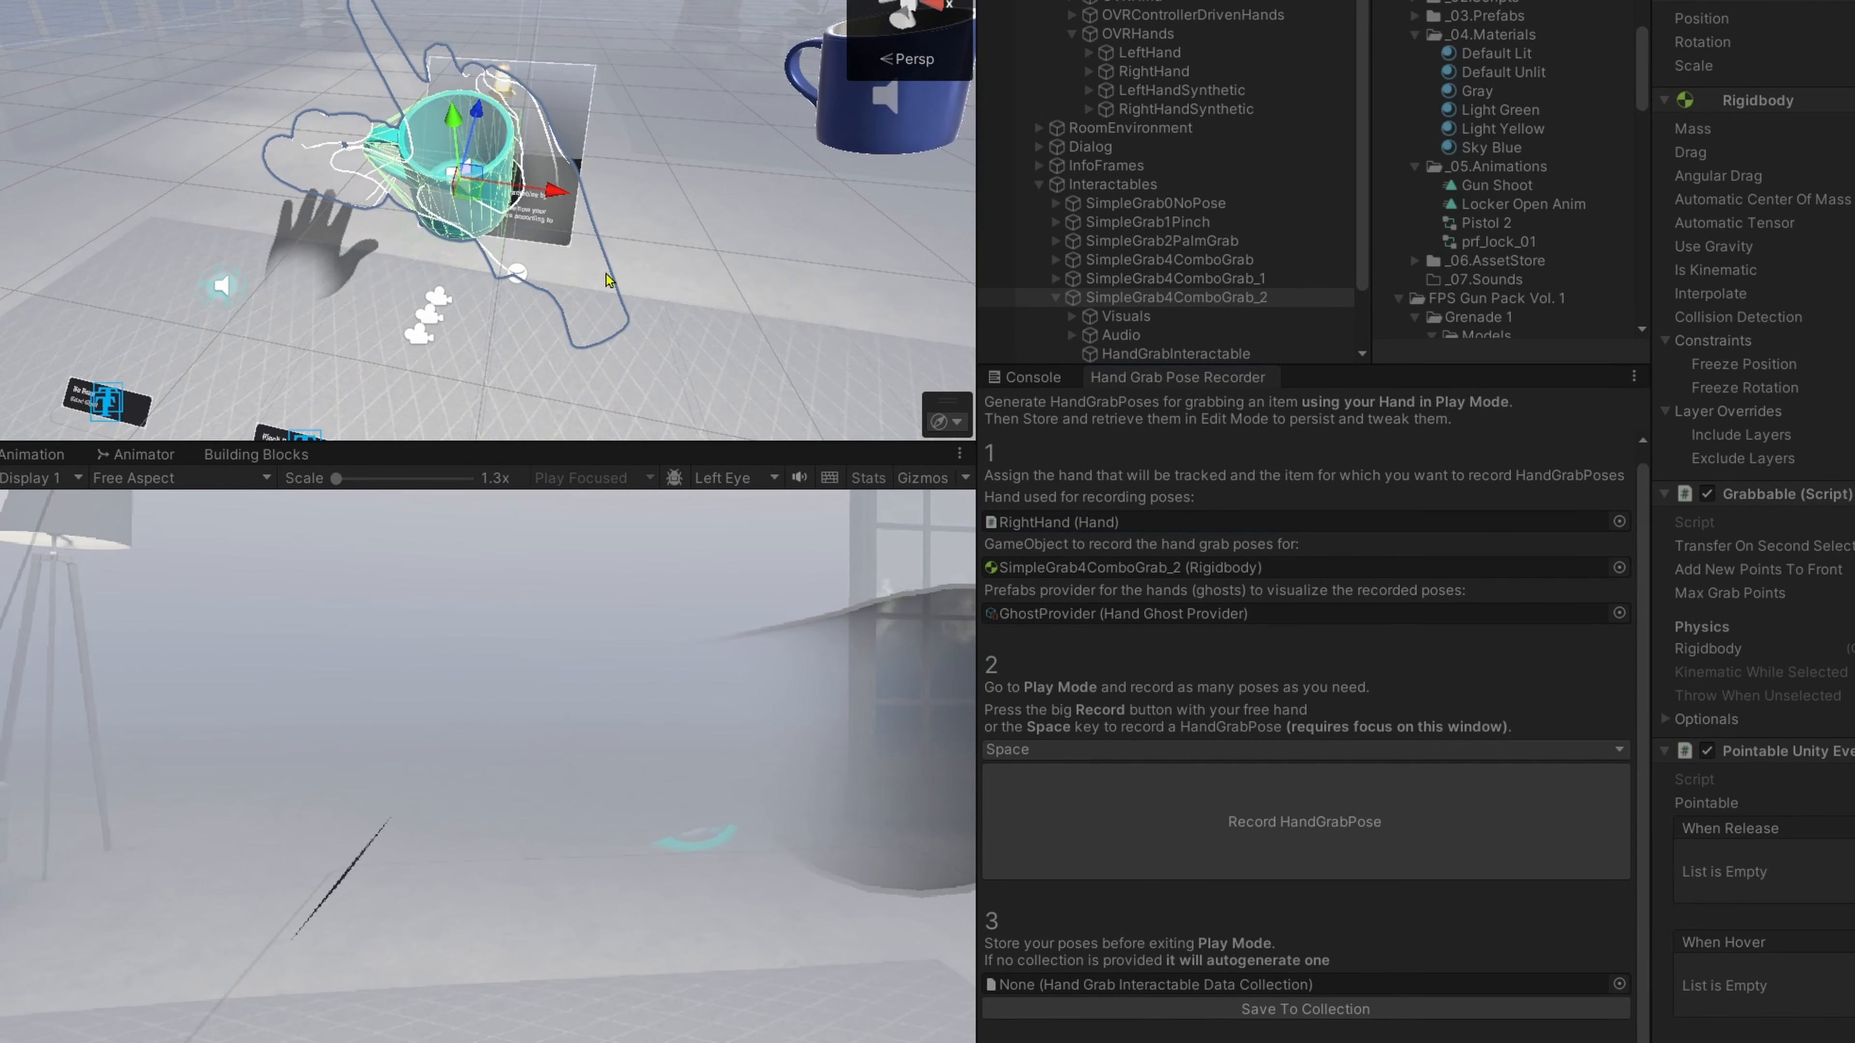
left_click(1316, 1015)
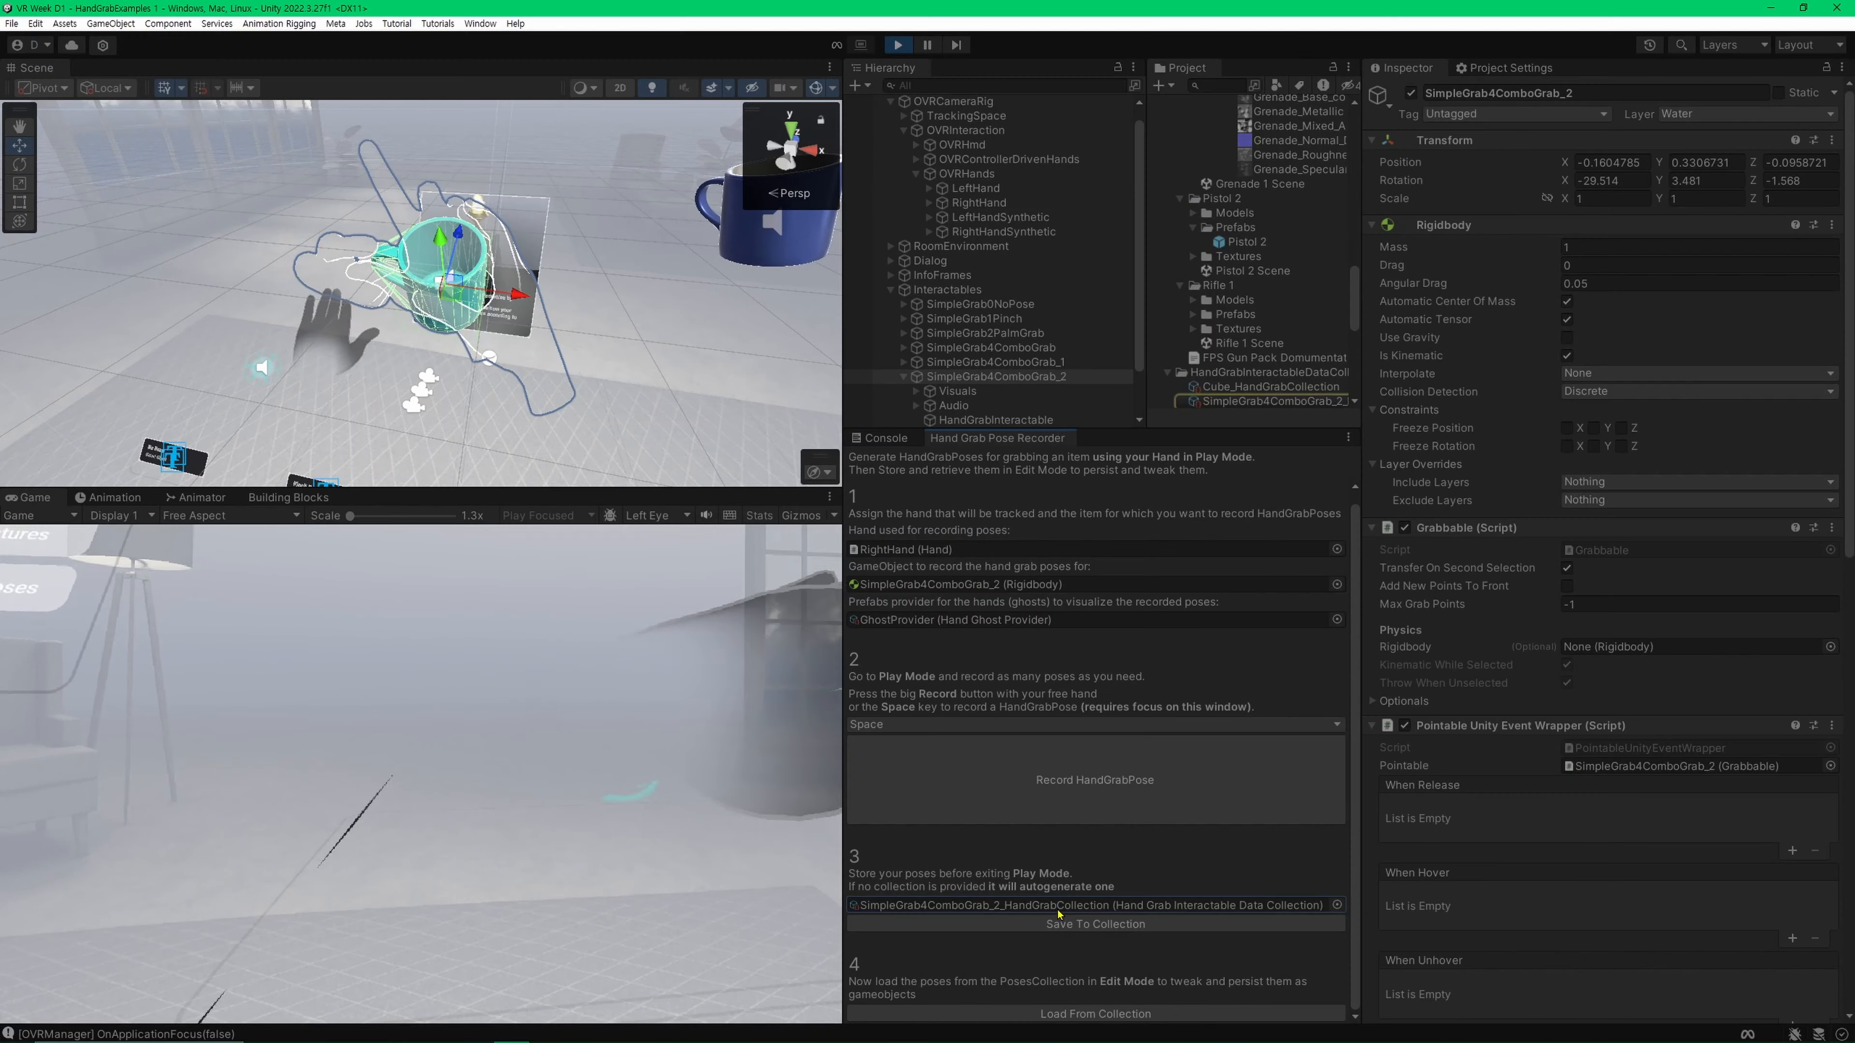
left_click(898, 44)
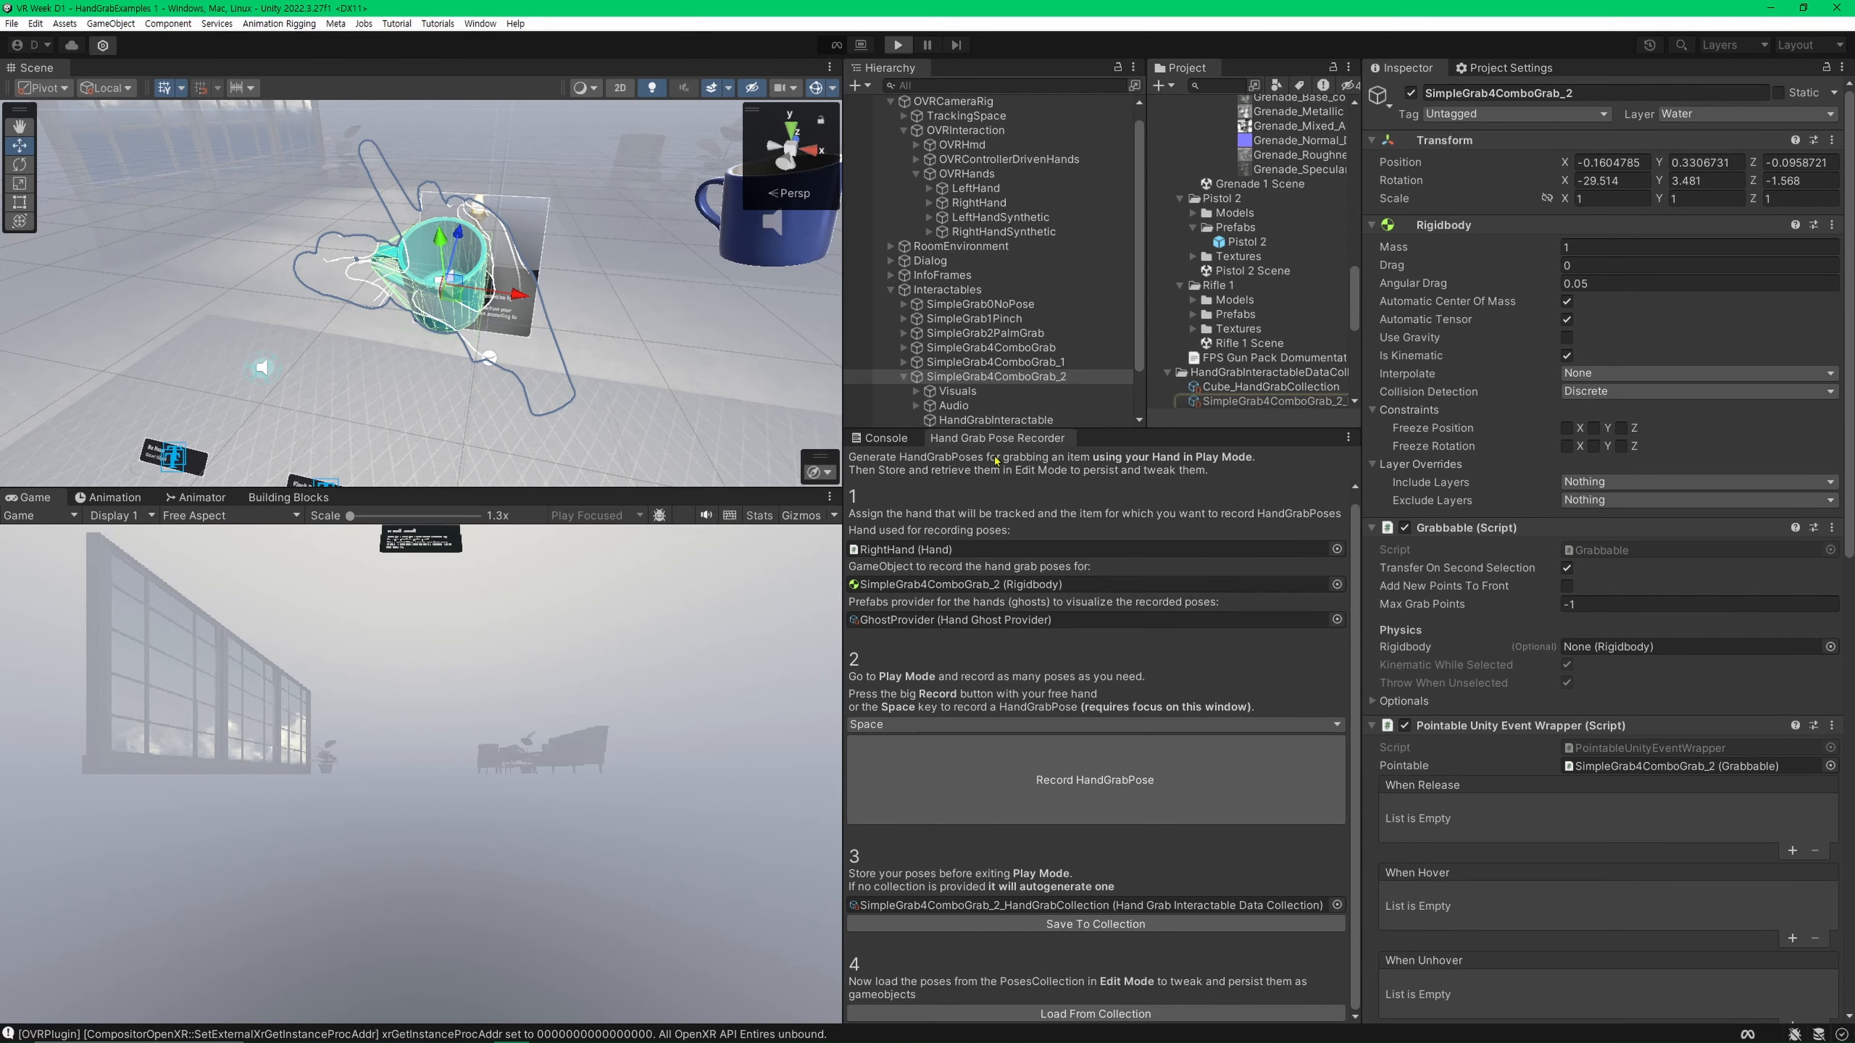
Step: Select SimpleGrab4ComboGrab_2 in Edit Mode and load its recorded hand grab poses from the saved collection
left_click(1002, 420)
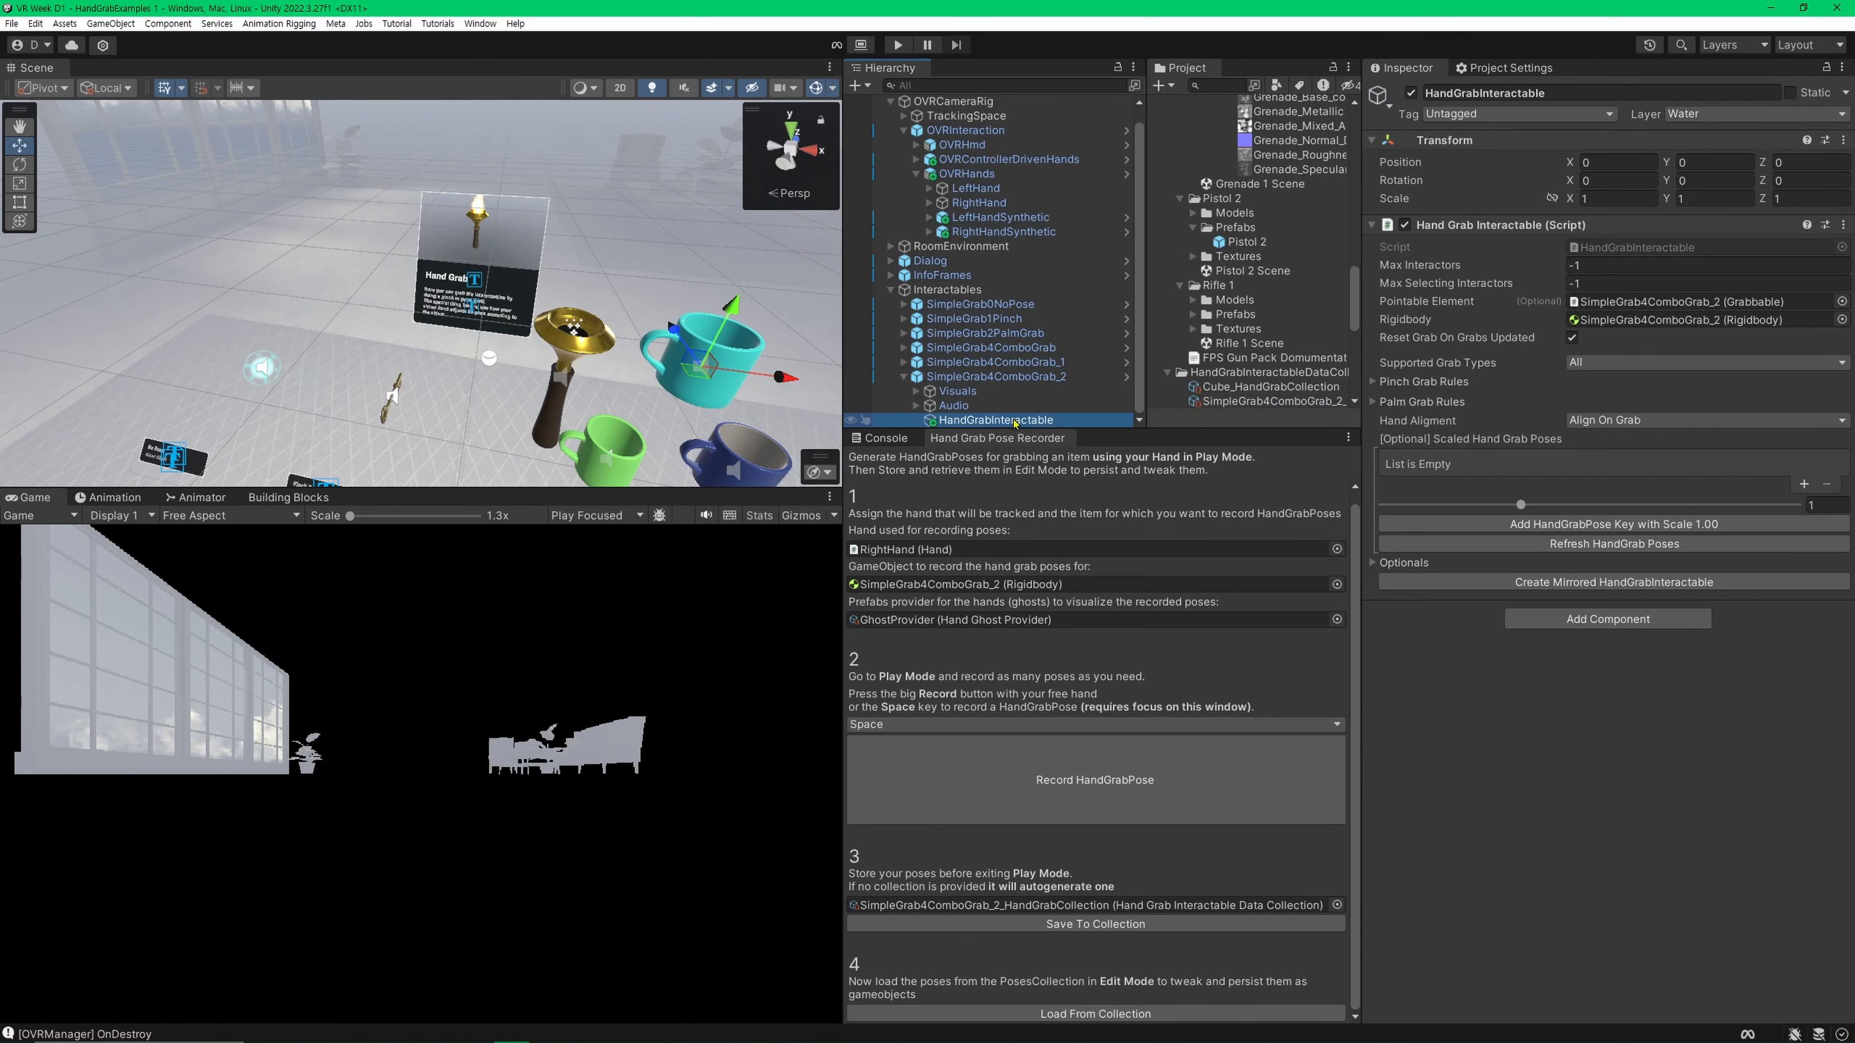
left_click(997, 378)
left_click_drag(1030, 431, 1030, 461)
right_click_drag(578, 305, 620, 327)
key("w")
key("d")
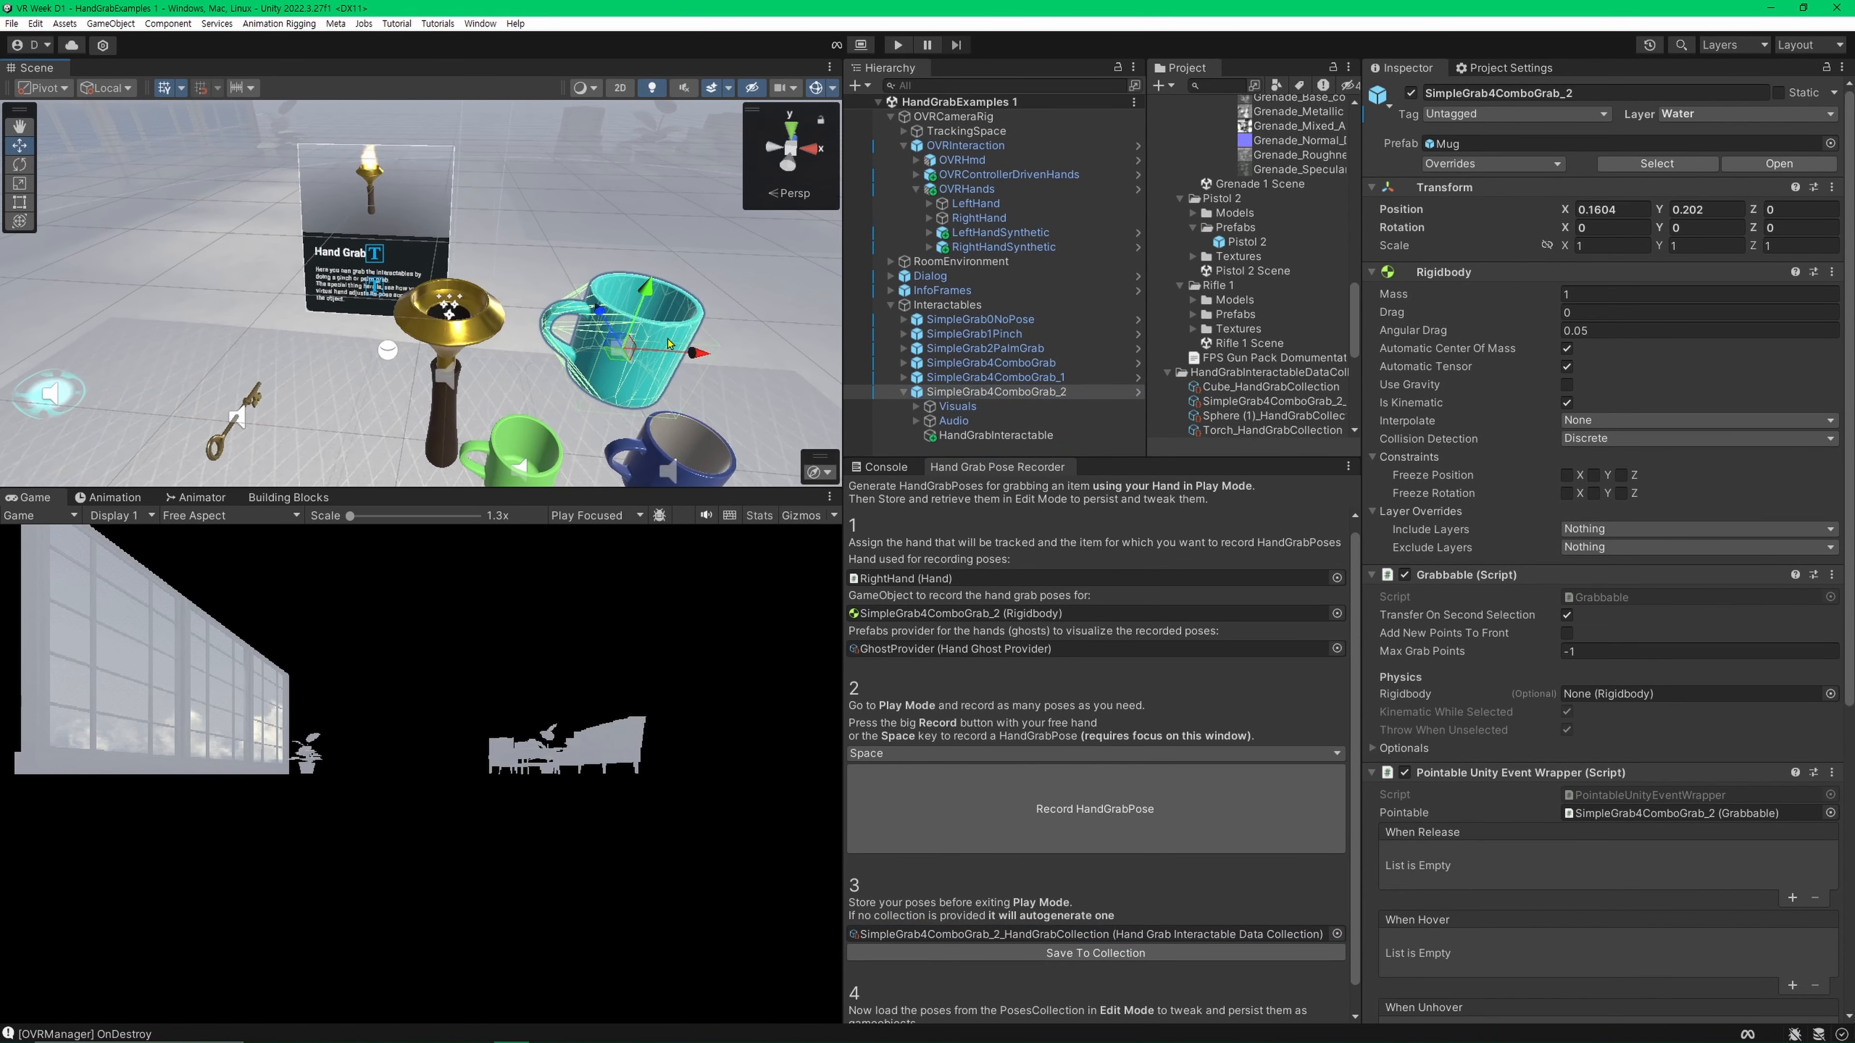
left_click(1001, 396)
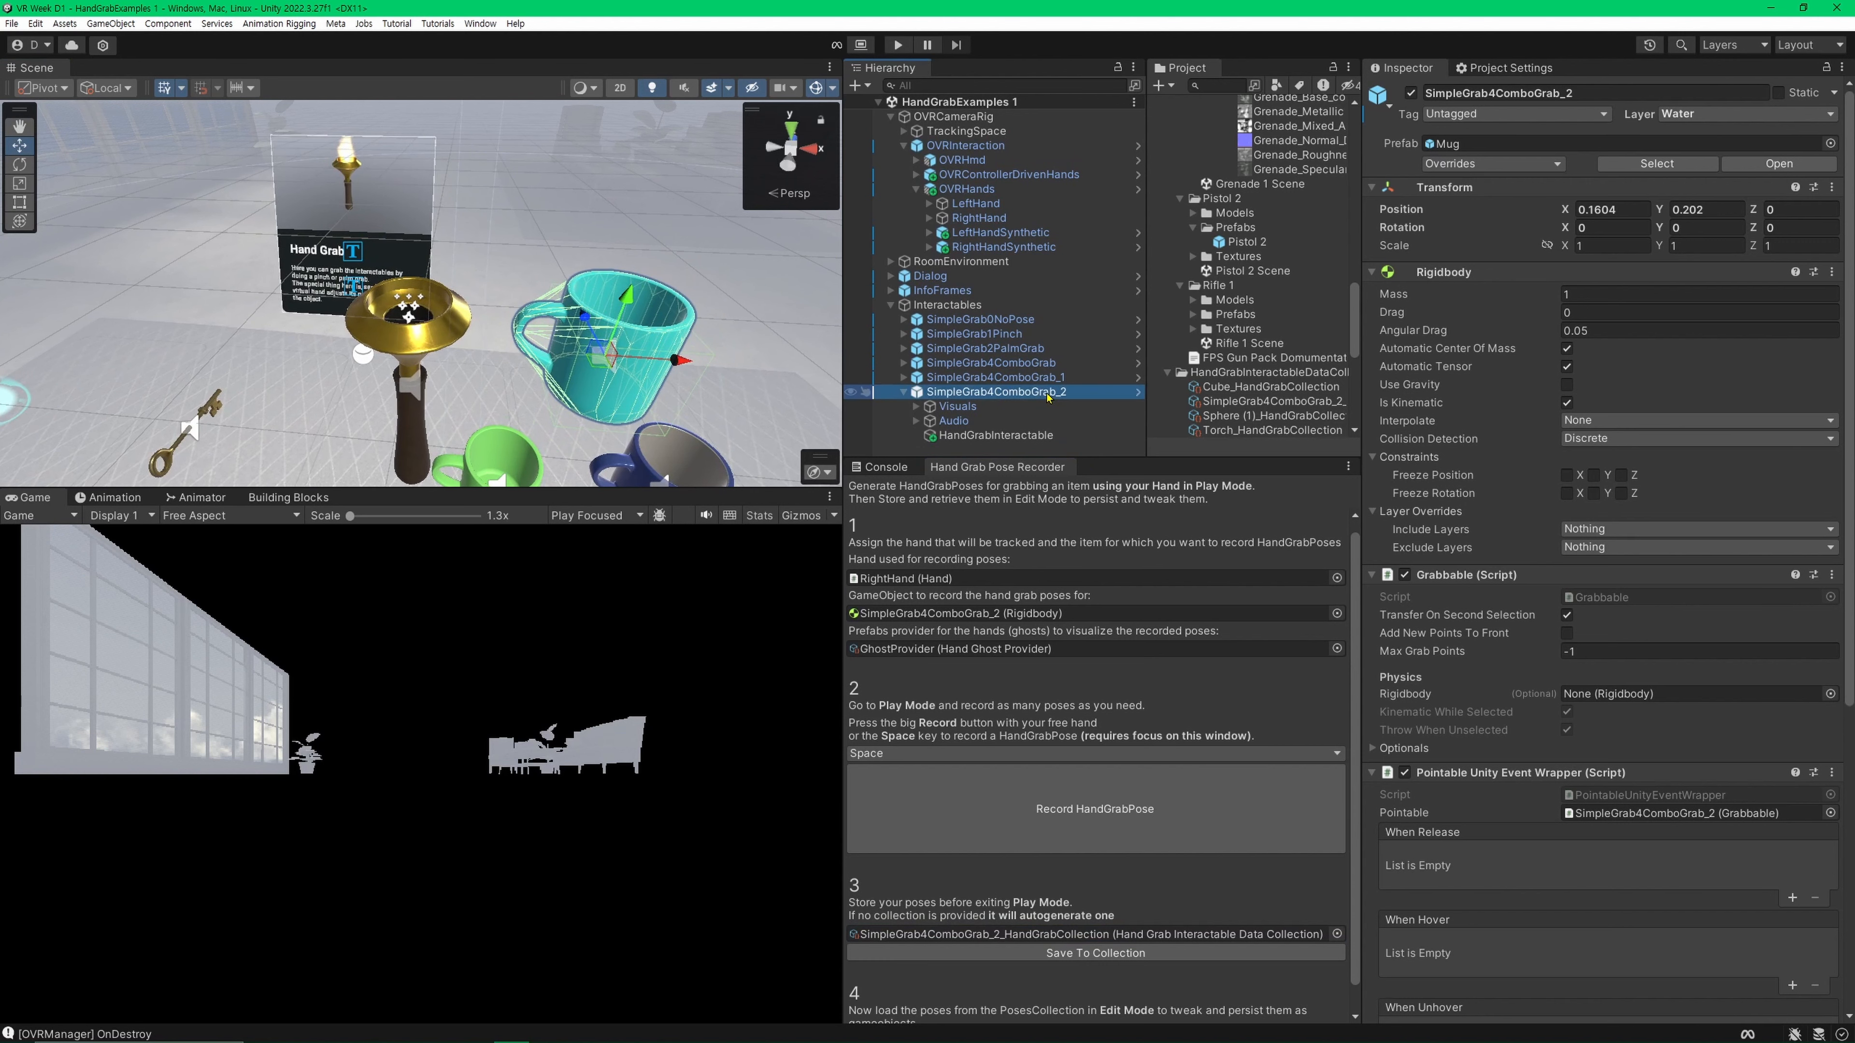
mouse_move(1108, 457)
left_mouse_down()
mouse_move(1108, 434)
mouse_move(1096, 452)
left_mouse_up()
scroll(1096, 780, "down", 2)
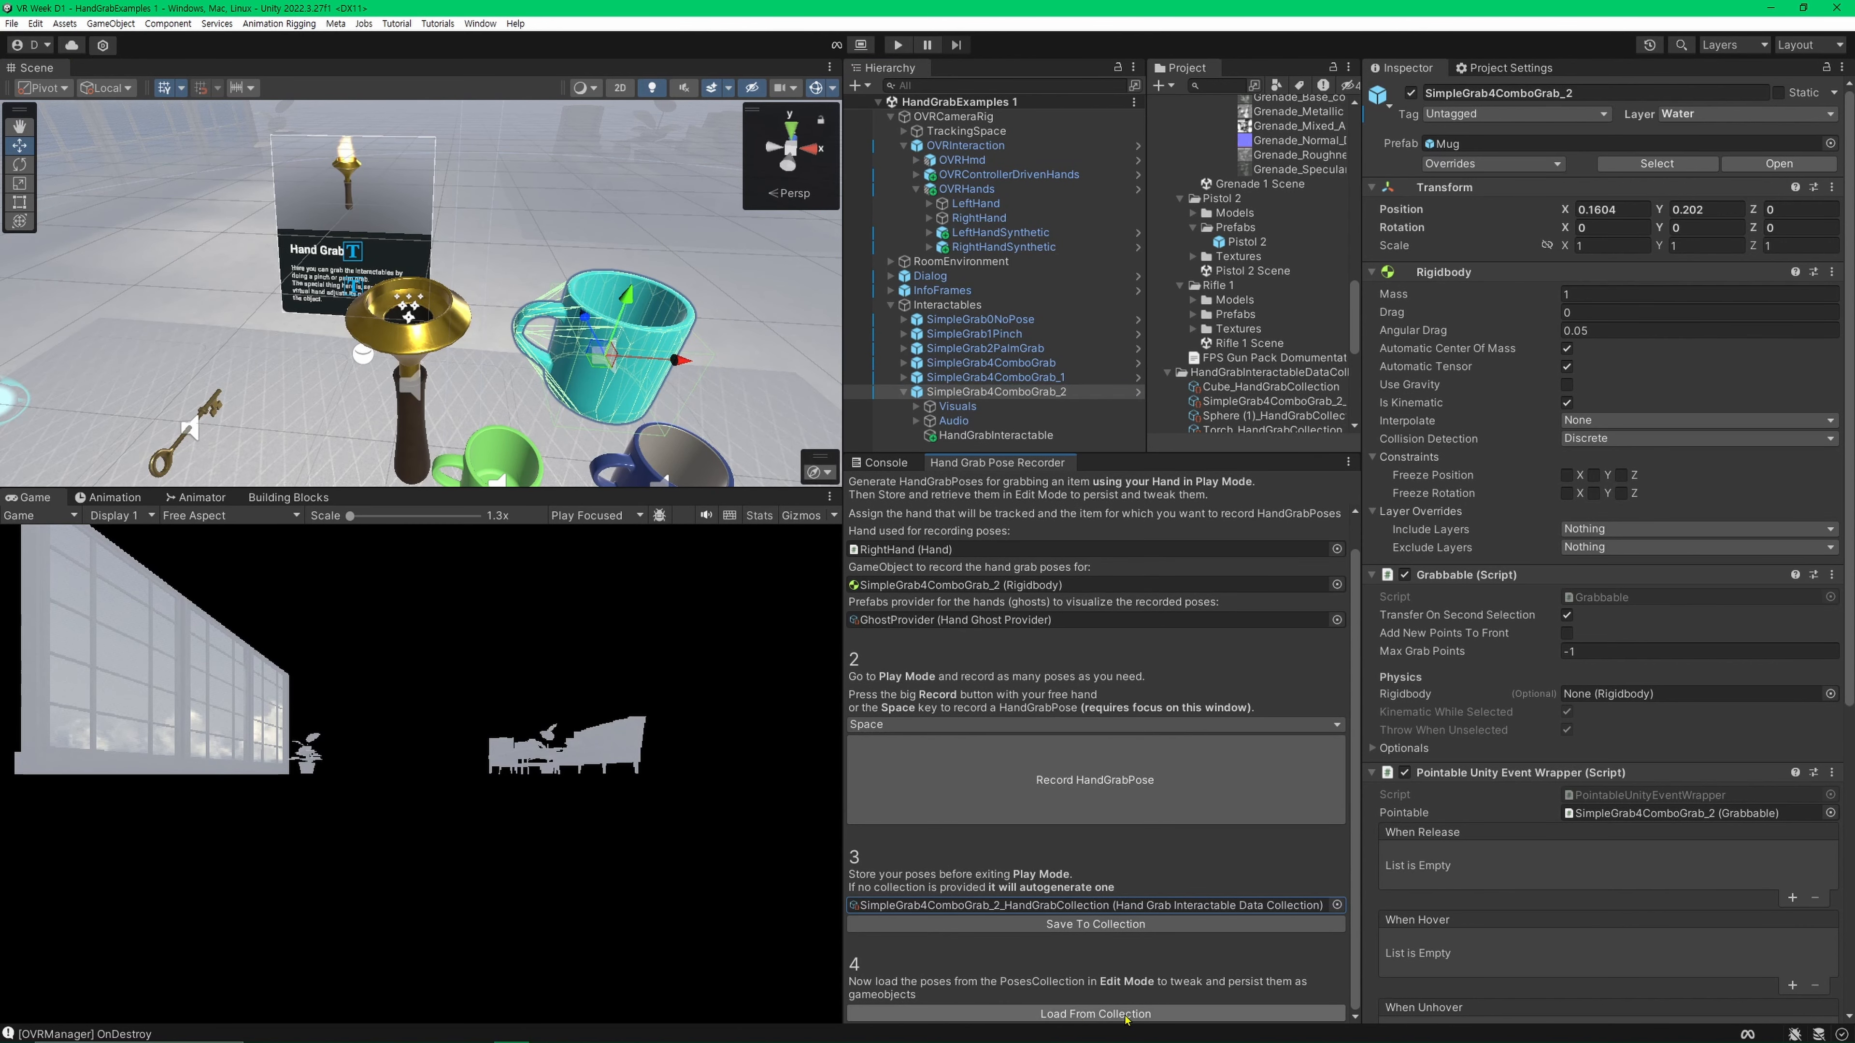
left_click(1152, 1014)
Step: Go through the HandGrabInteractables under SimpleGrab4ComboGrab_2, comparing their pose lists and ghost hands on the mug
scroll(1037, 329, "down", 1)
left_click(1044, 402)
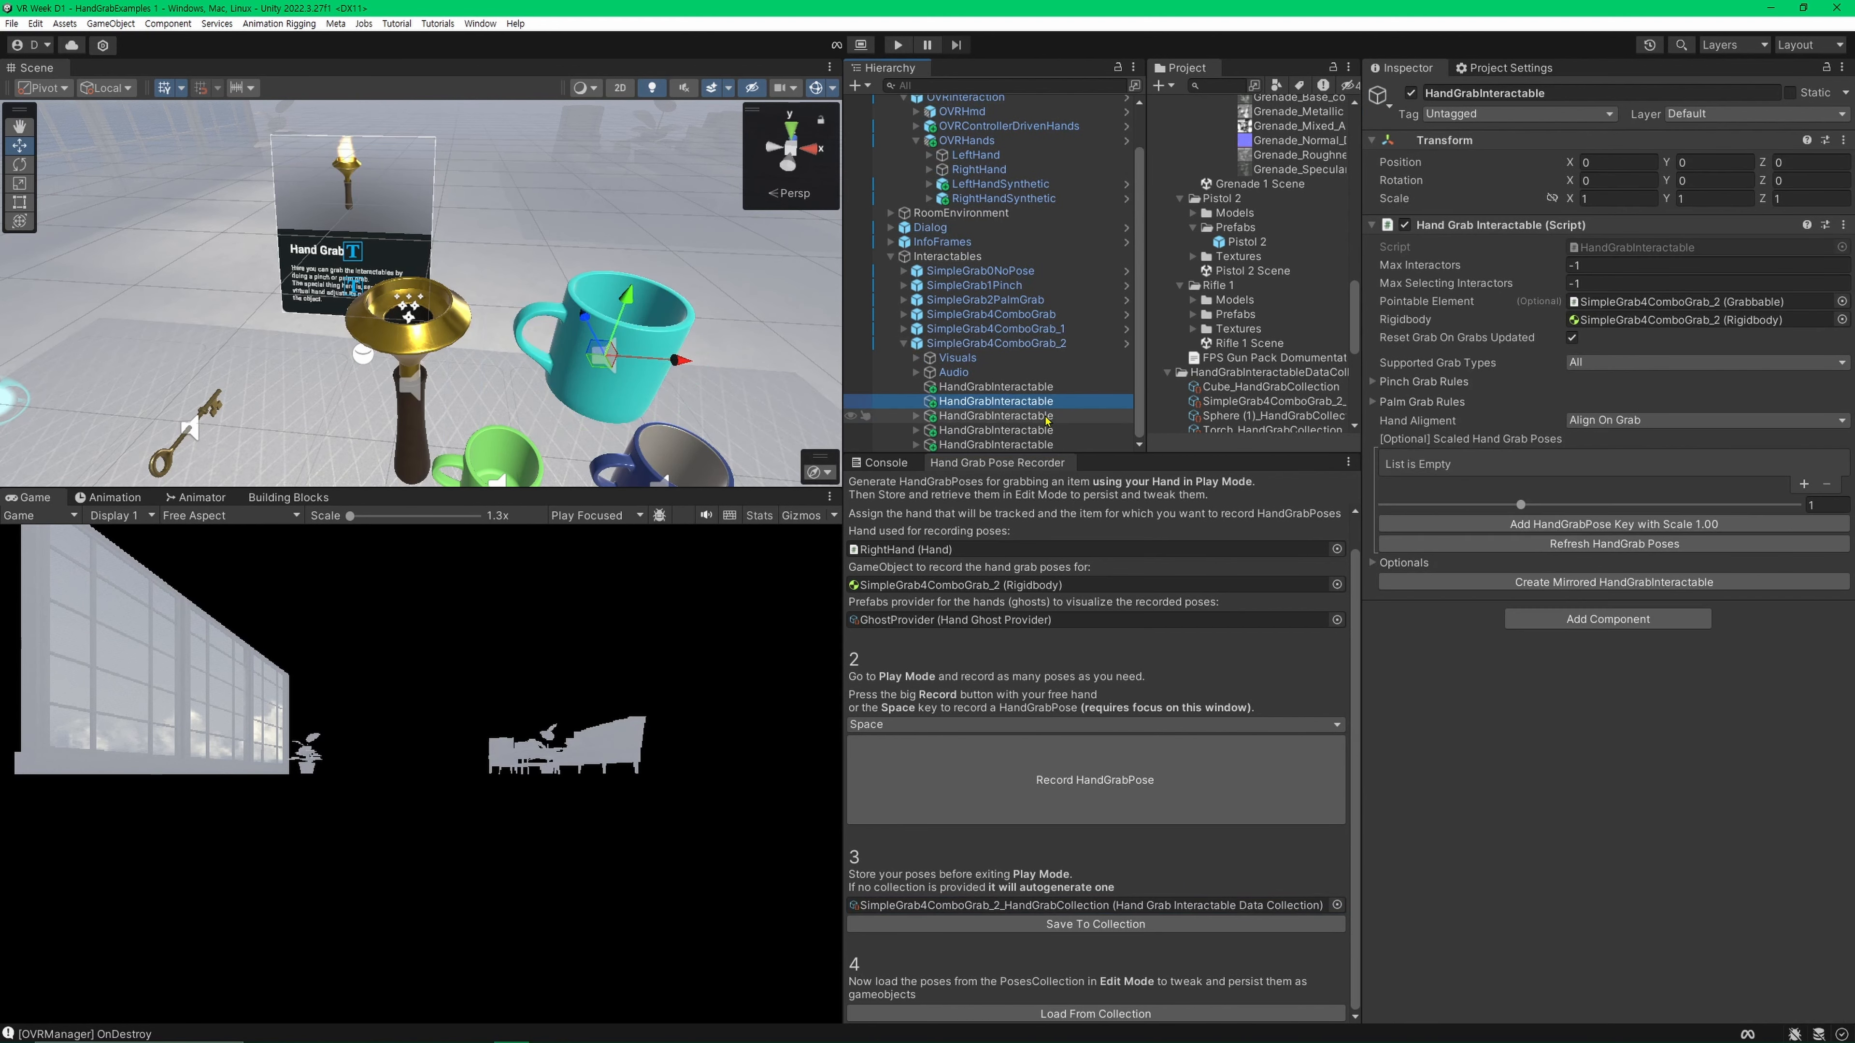
left_click(1047, 416)
double_click(1045, 430)
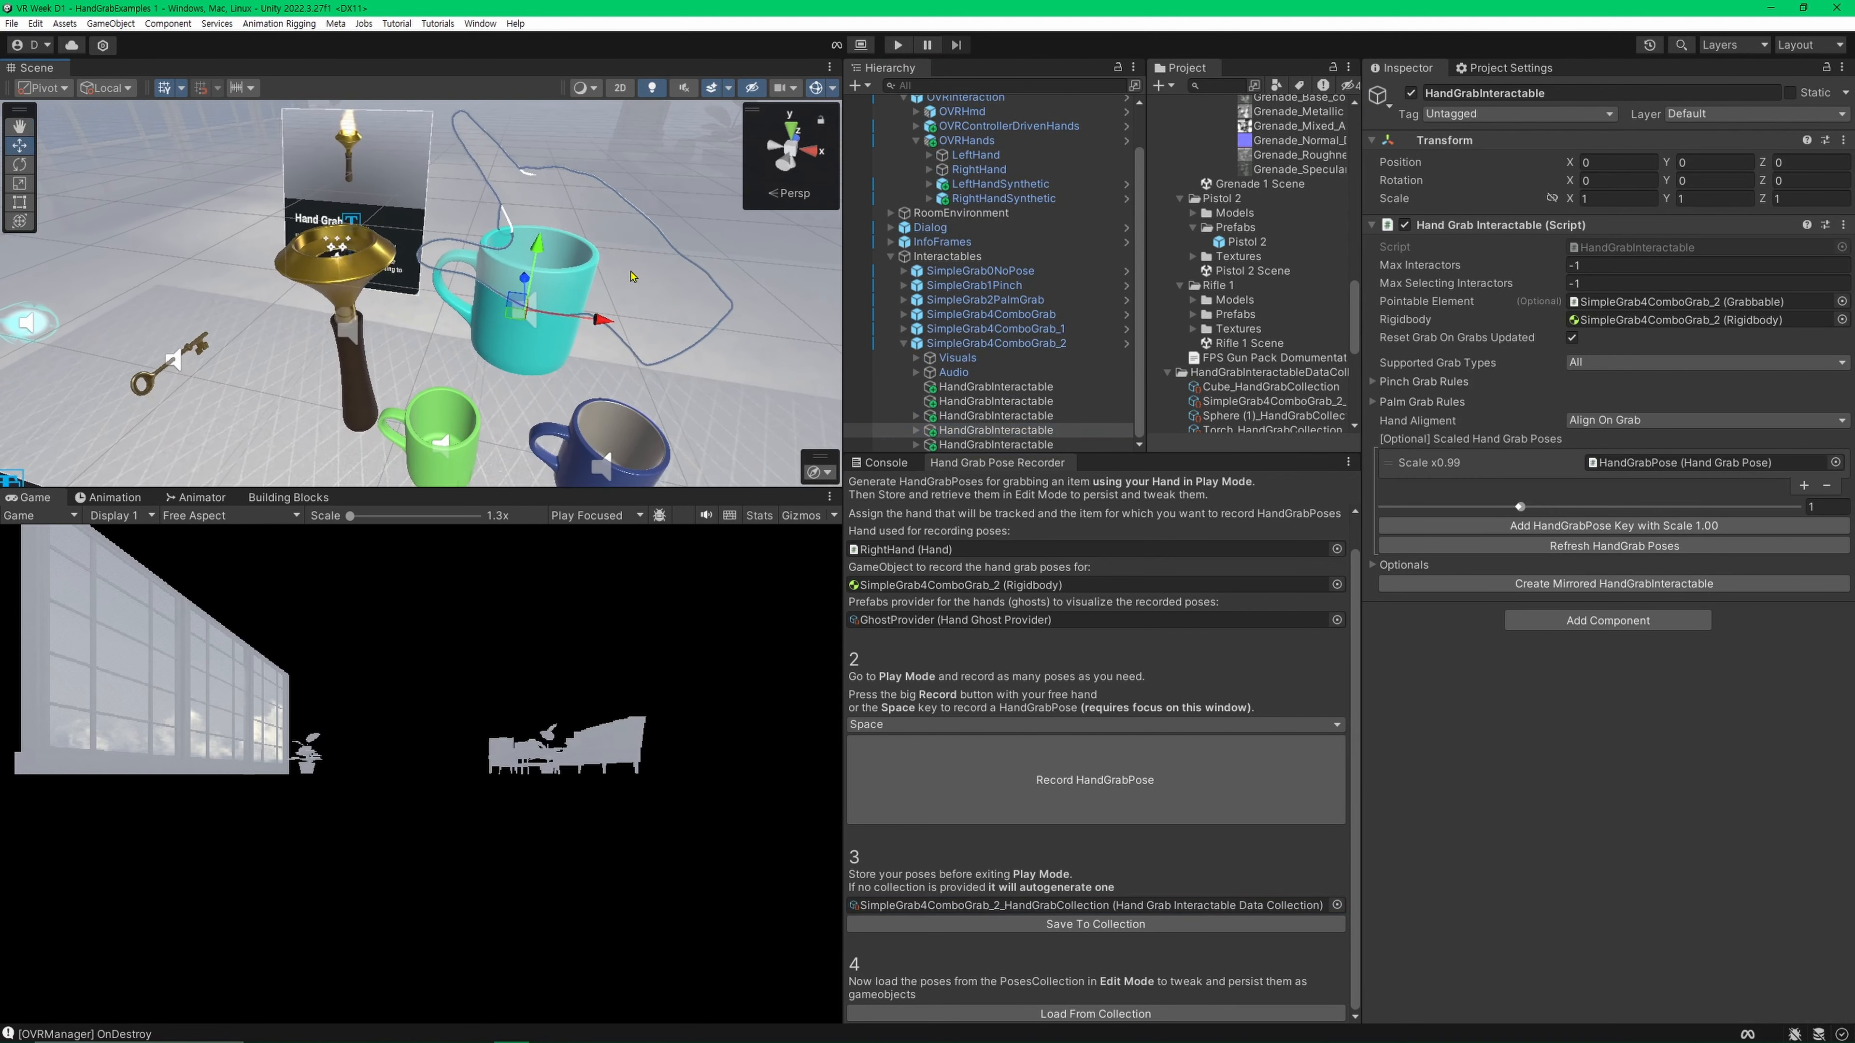
left_click(996, 415)
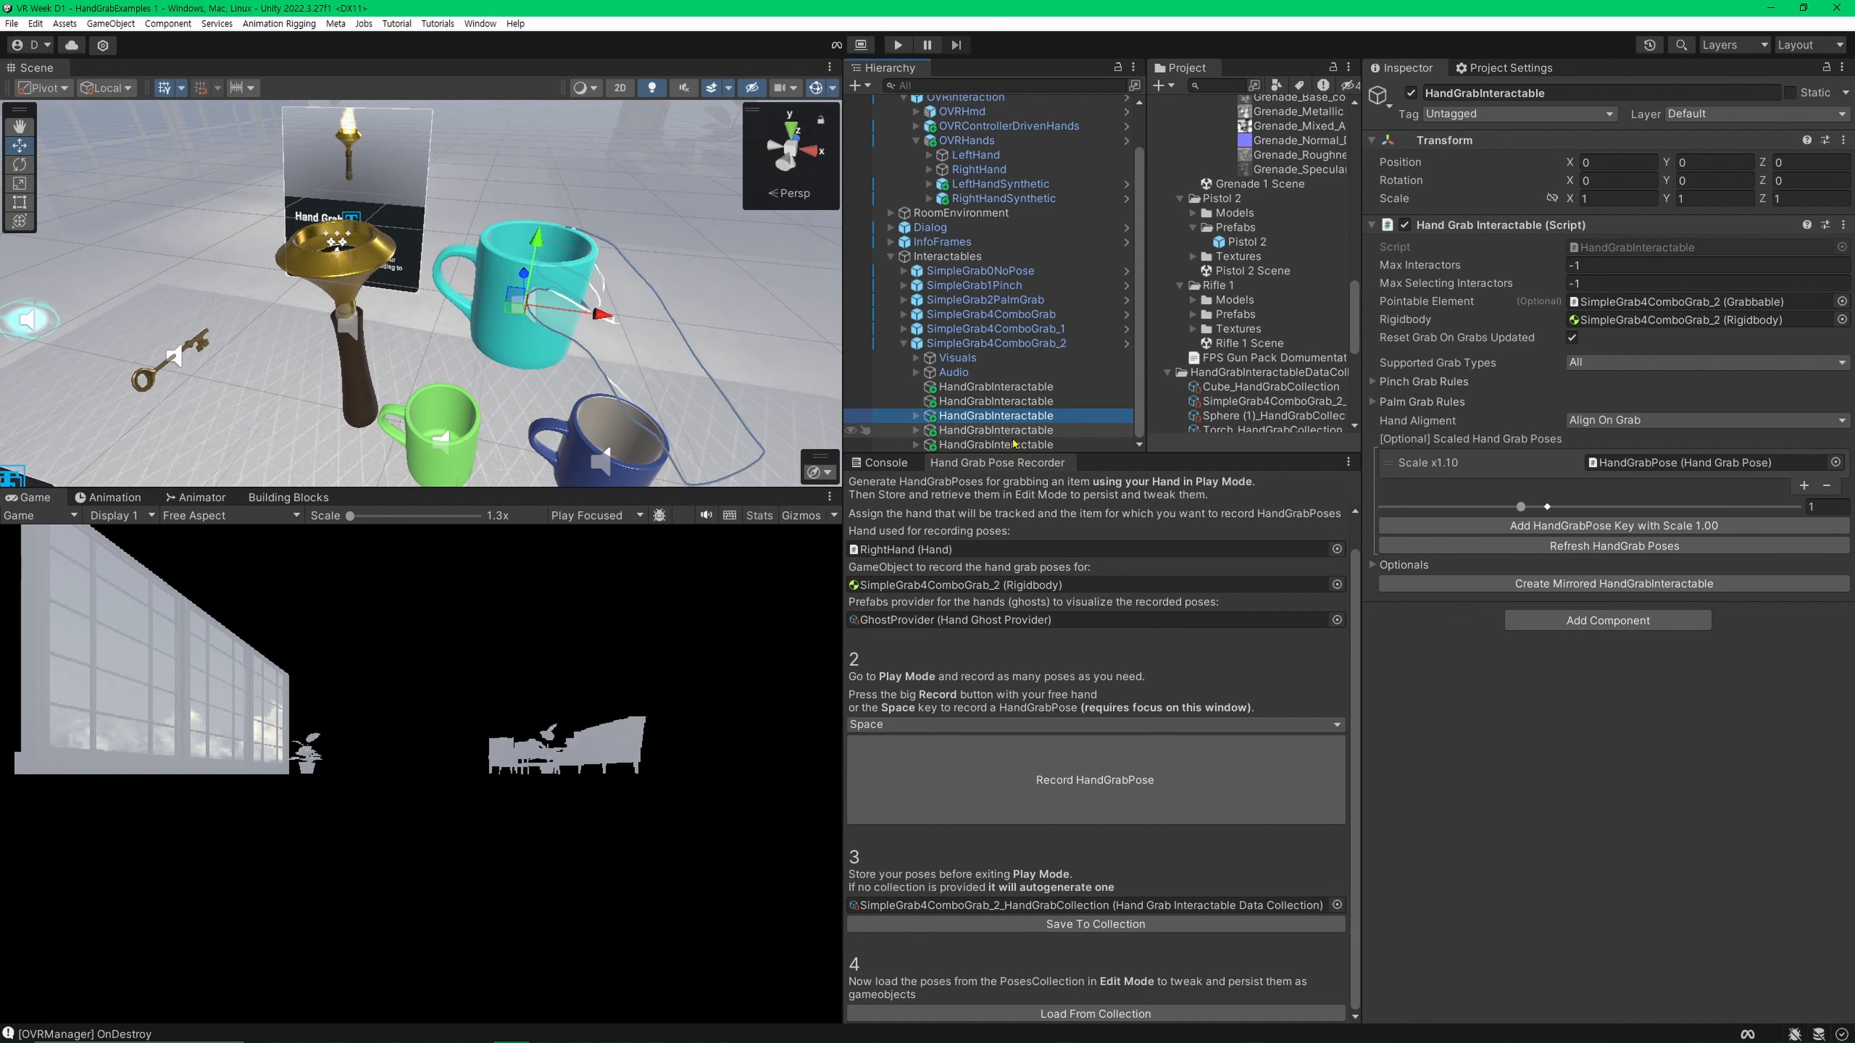
left_click(1014, 445)
left_click(1015, 431)
left_click(1015, 417)
left_click(1016, 431)
left_click(1018, 447)
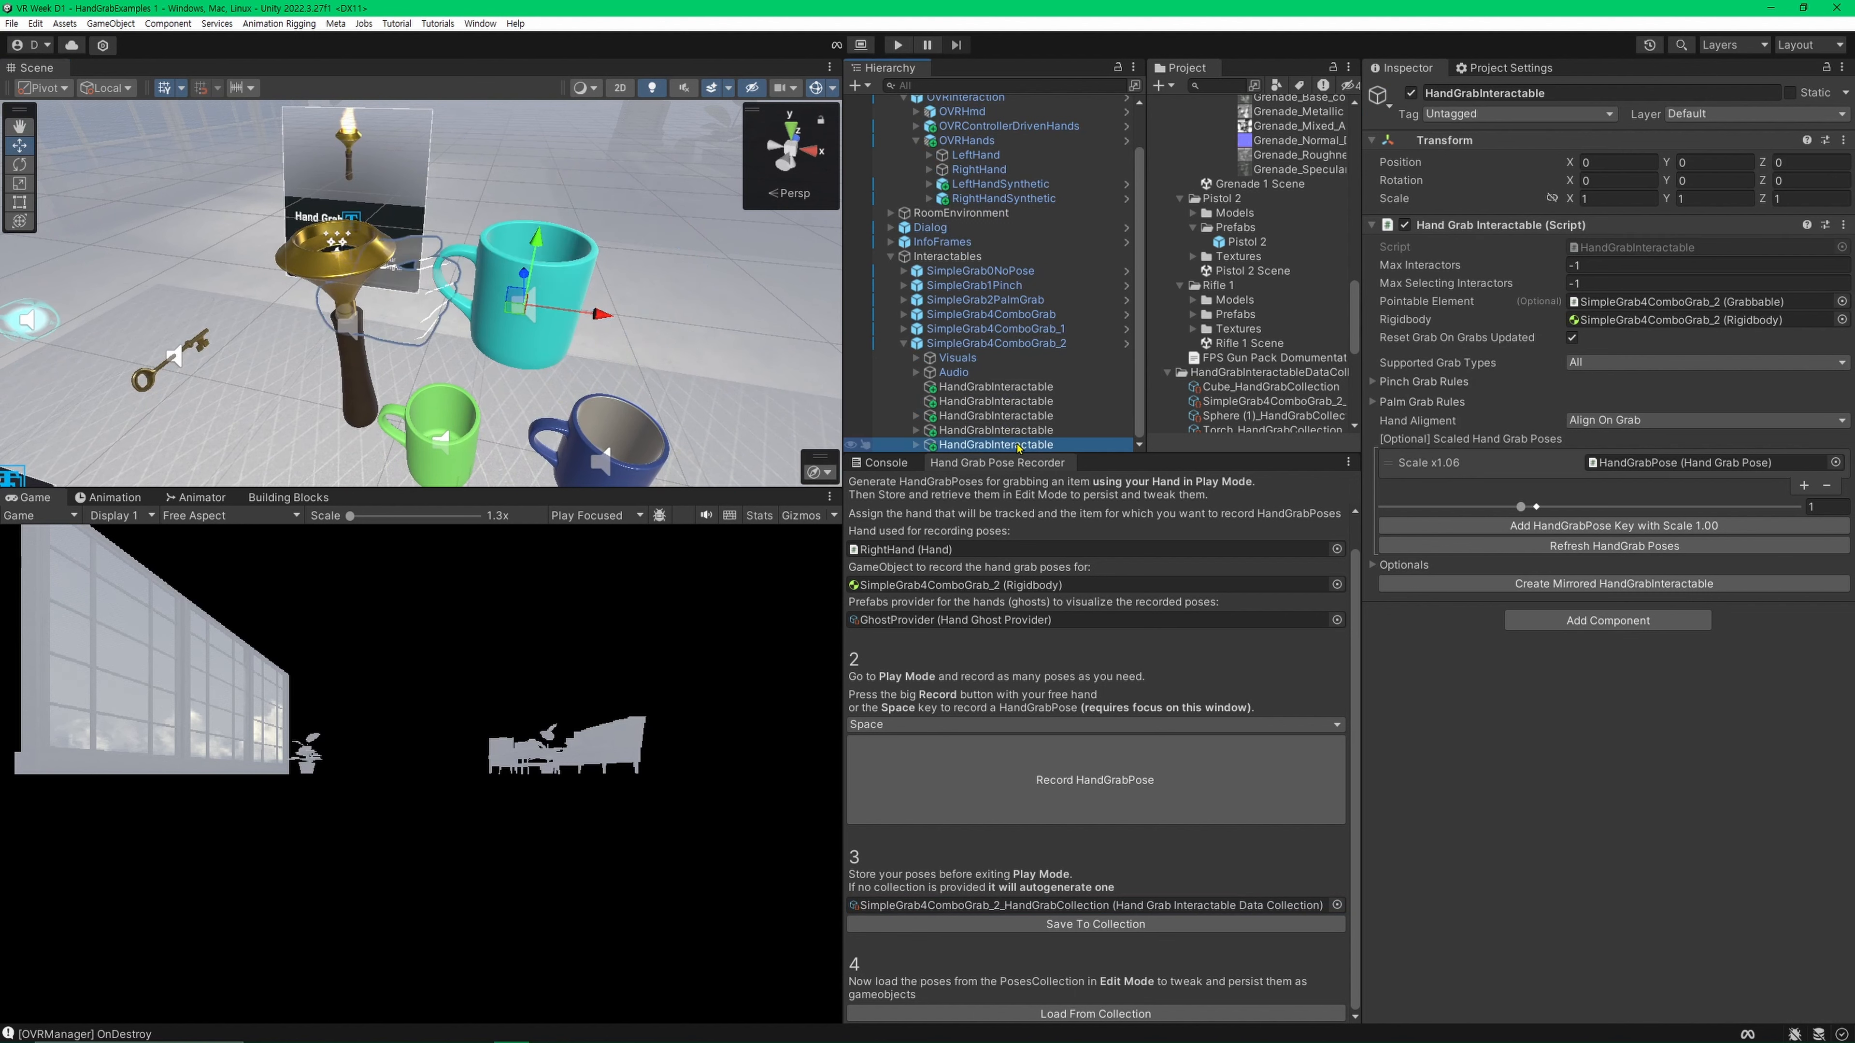
left_click(1019, 432)
left_click(1021, 419)
left_click(1020, 431)
left_click(1020, 445)
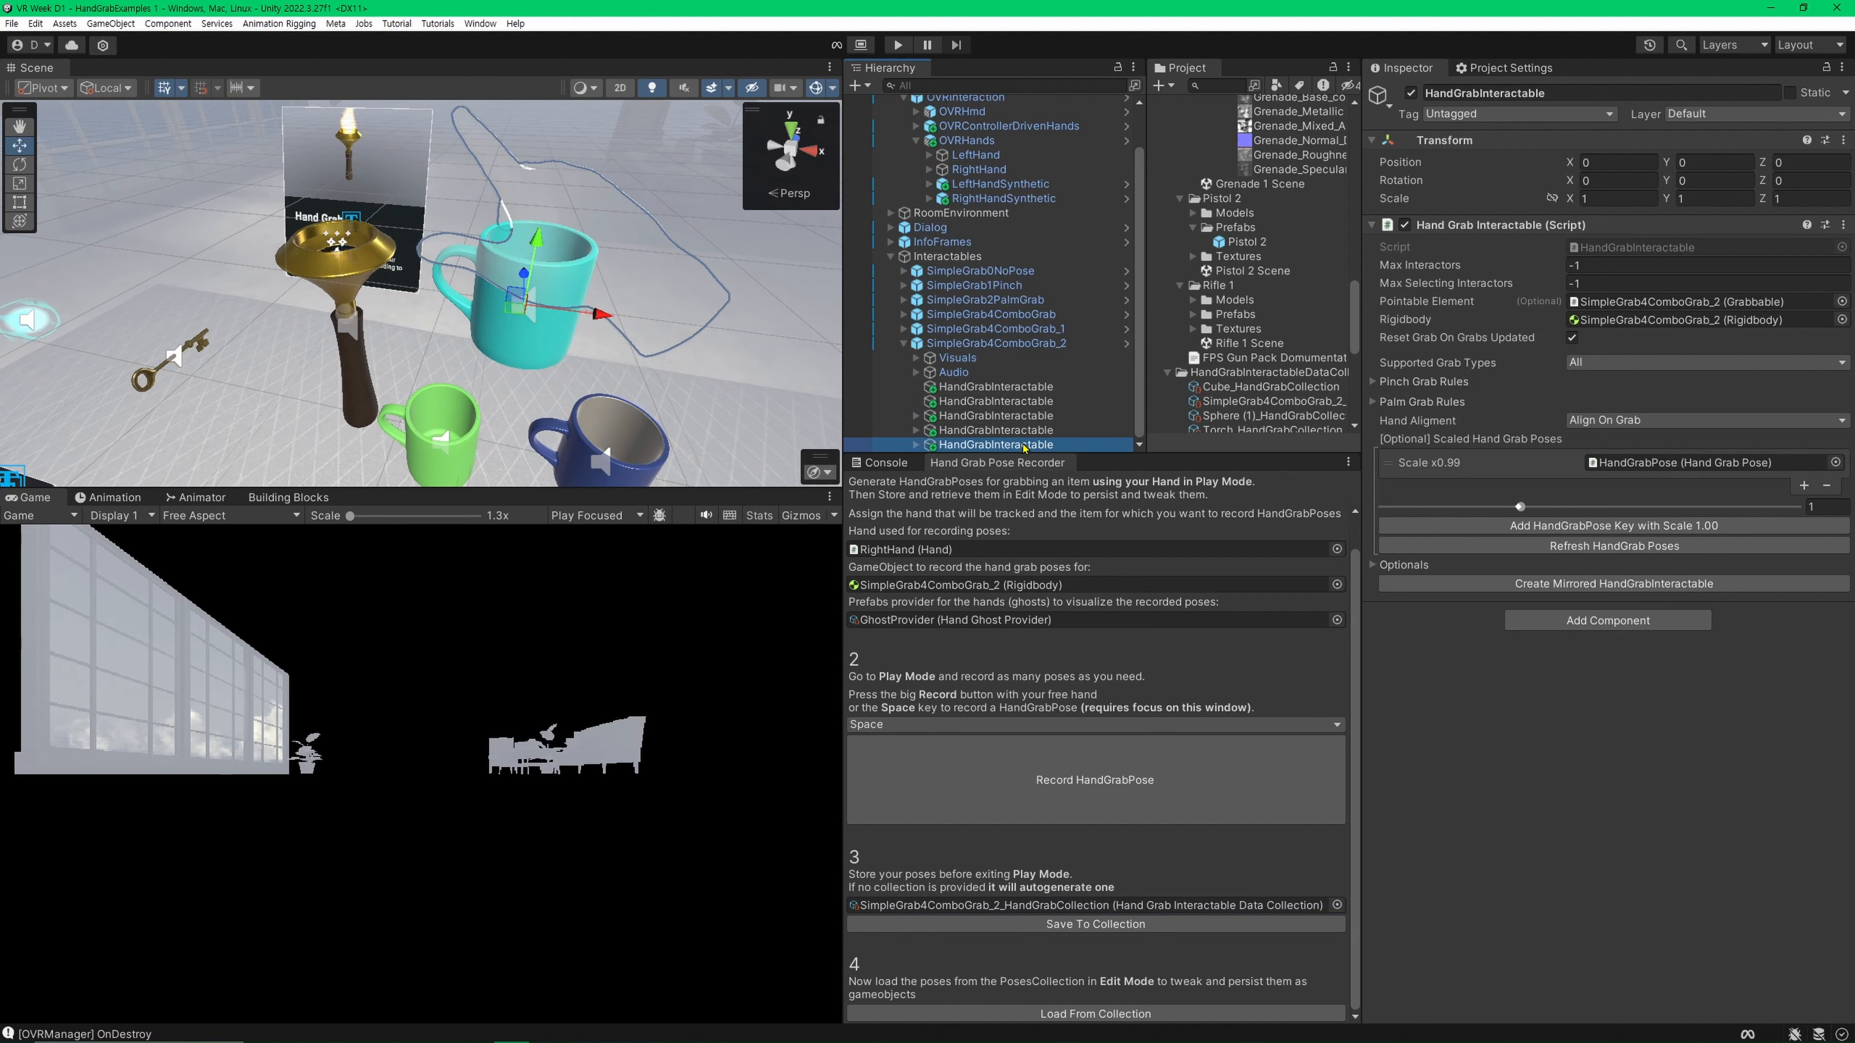
left_click(1018, 431)
left_click(1011, 416)
left_click(986, 402)
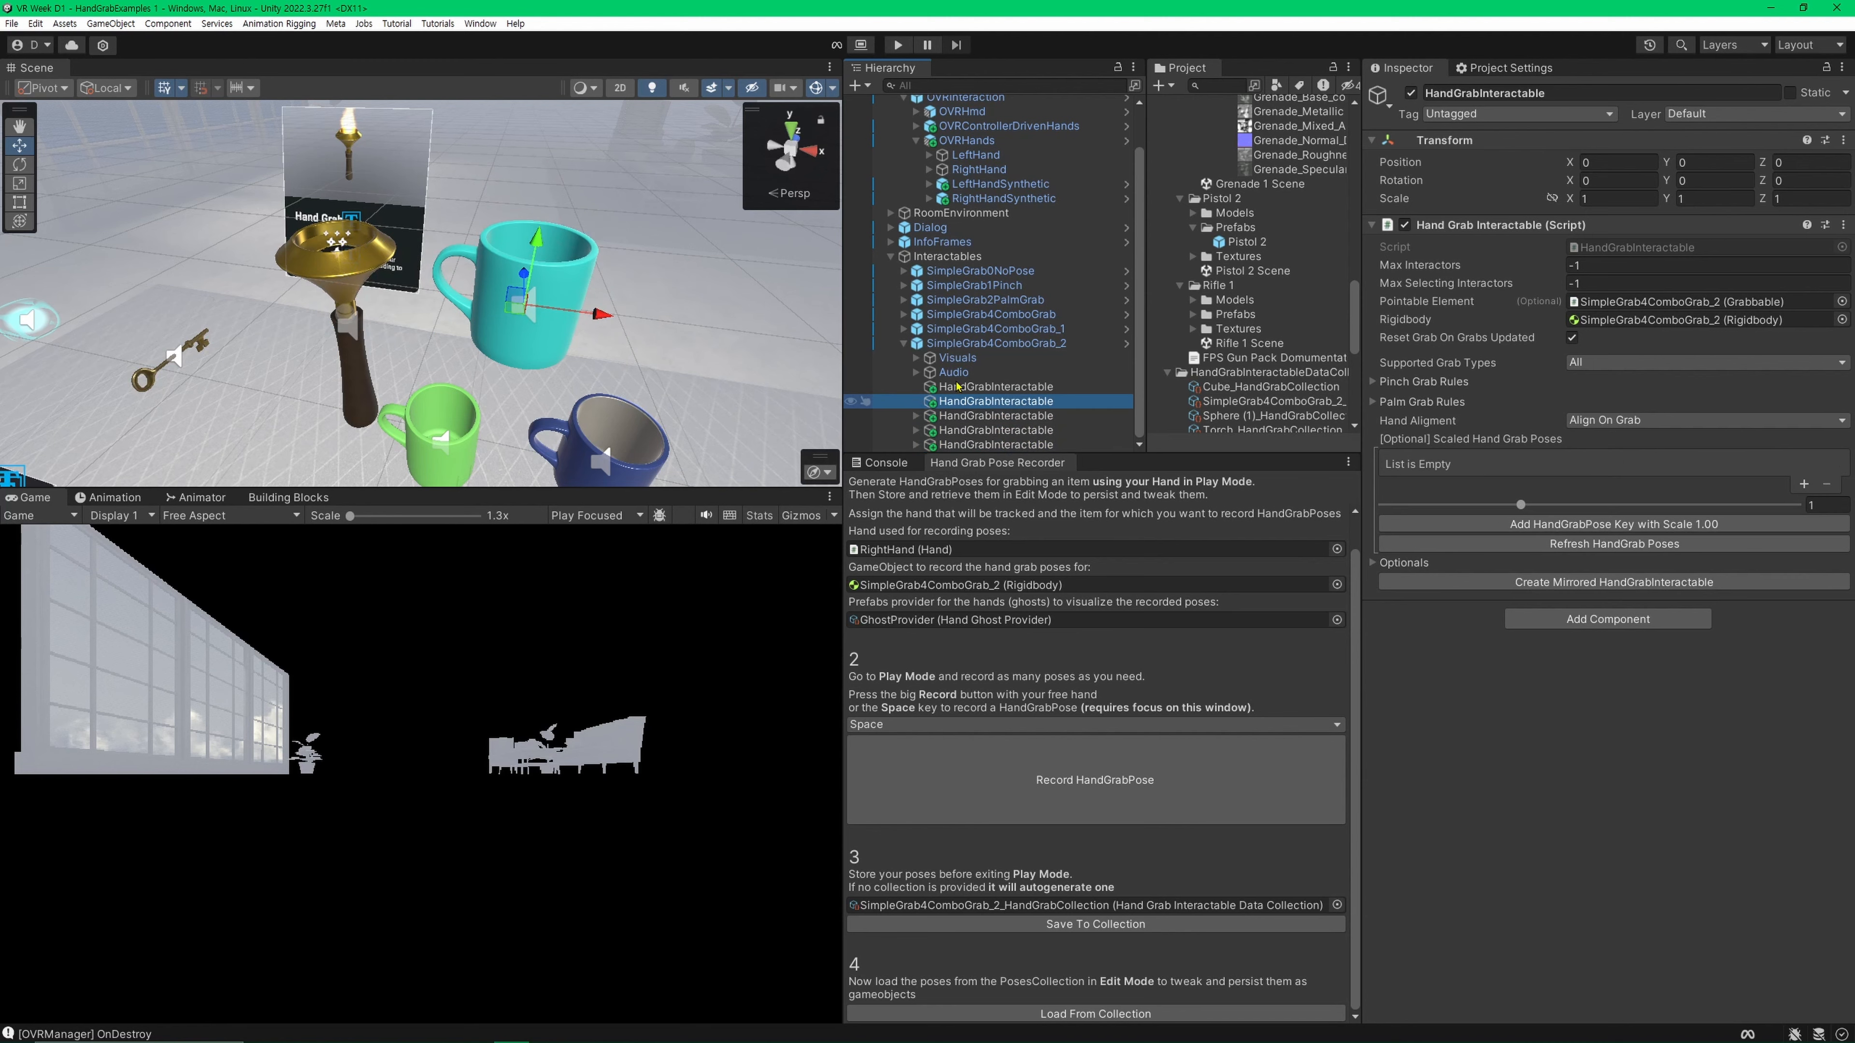
left_click(1020, 388)
right_click_drag(661, 300, 652, 251)
key("w")
key("s")
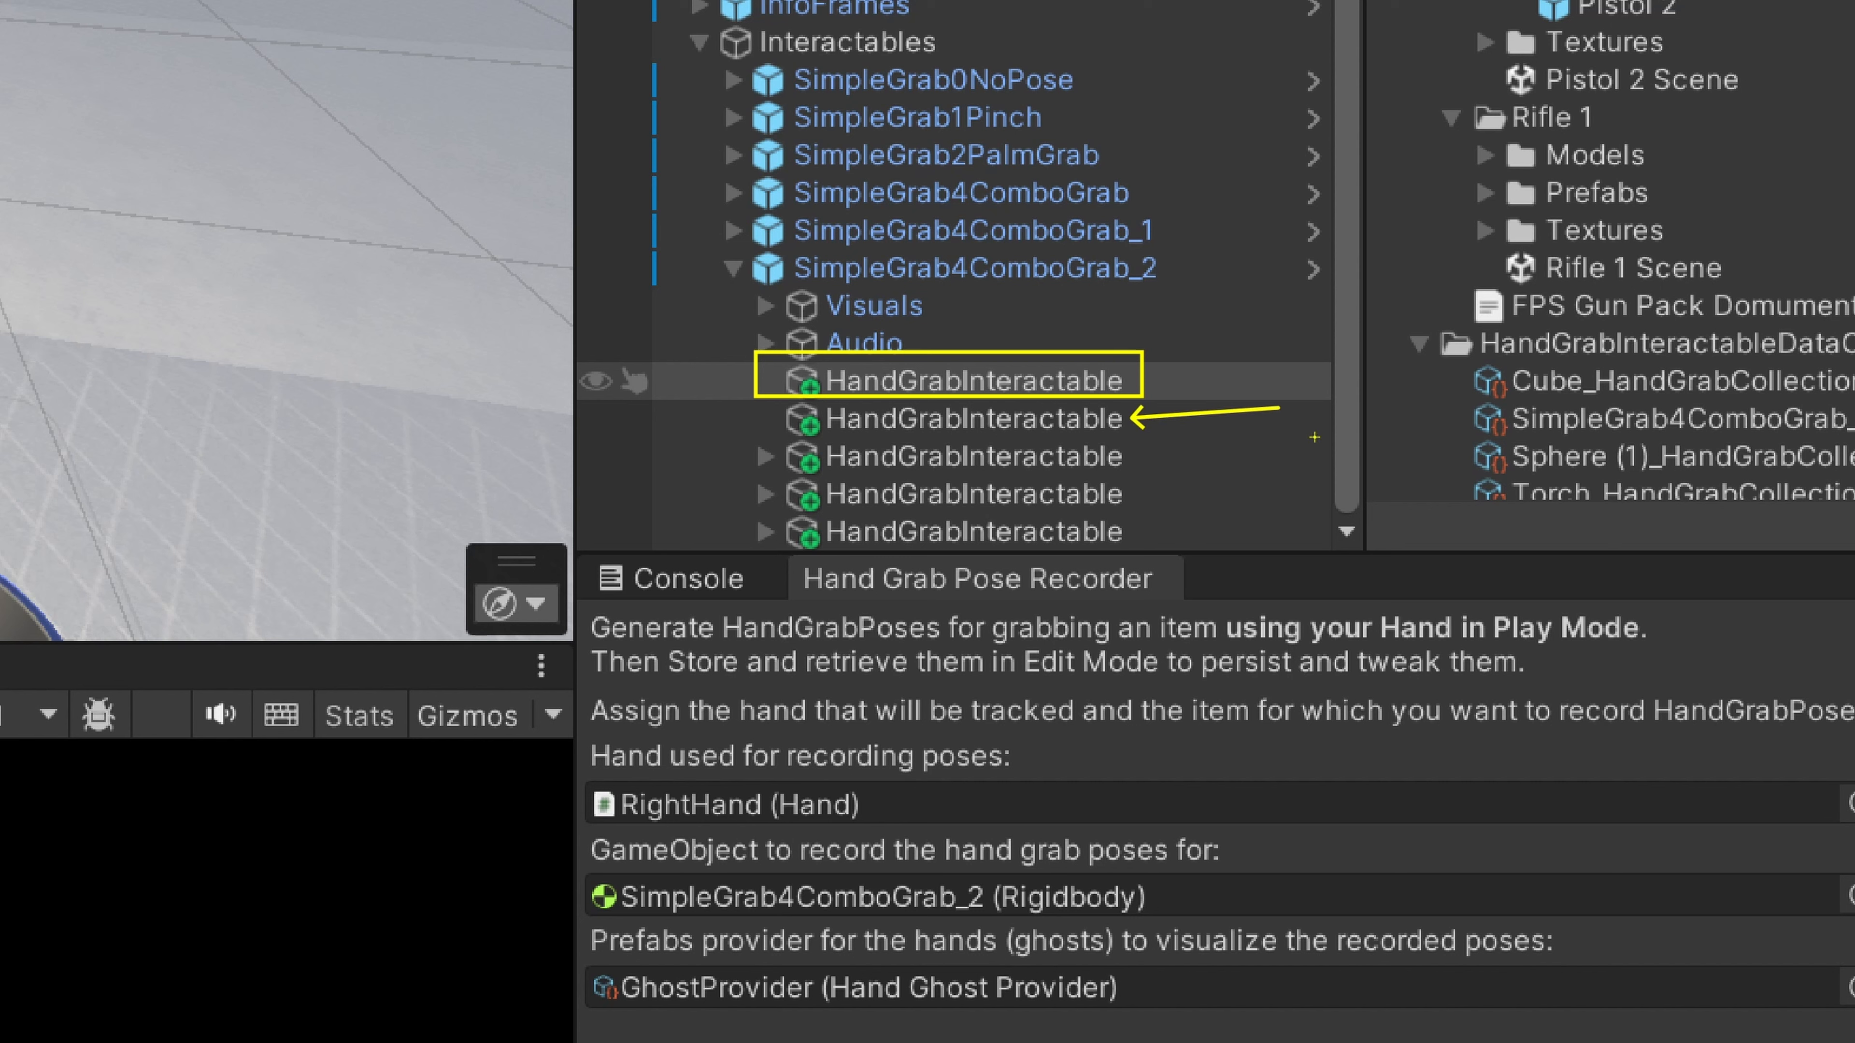
left_click_drag(730, 444, 1137, 546)
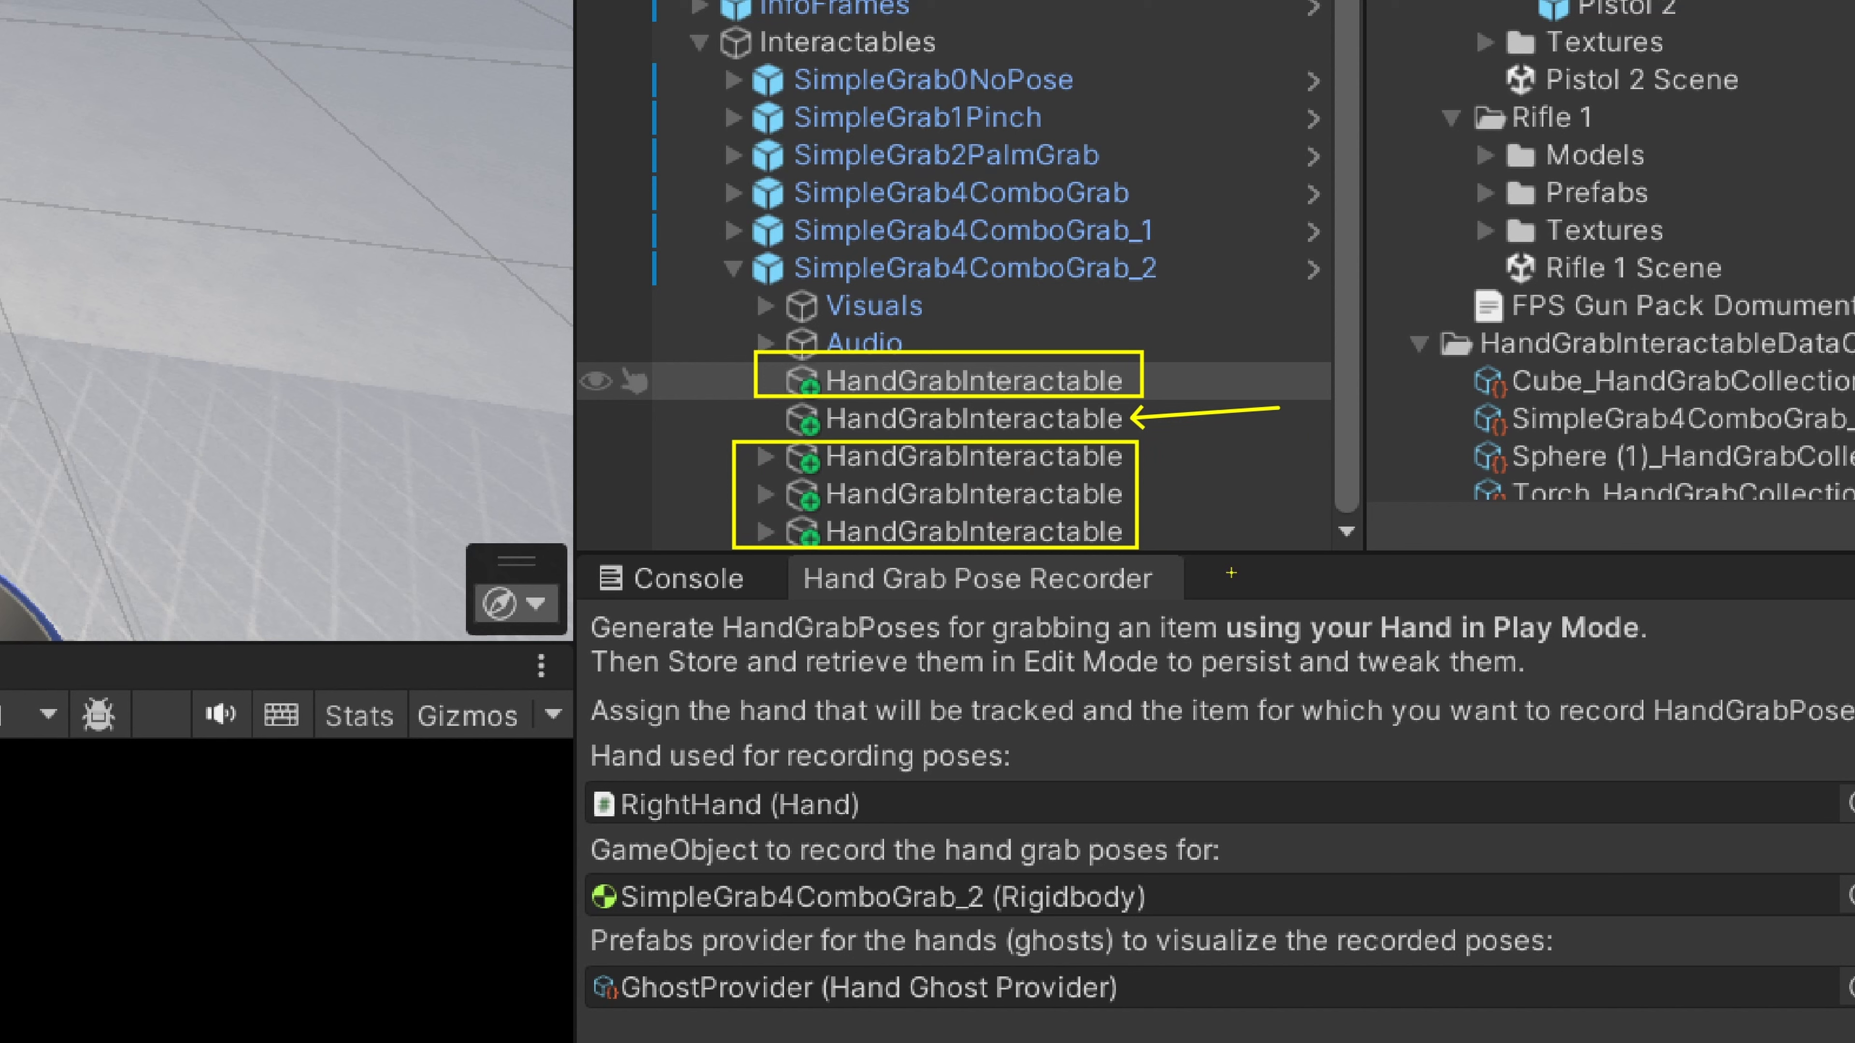
key("e")
left_click_drag(770, 378, 1140, 388, "ctrl")
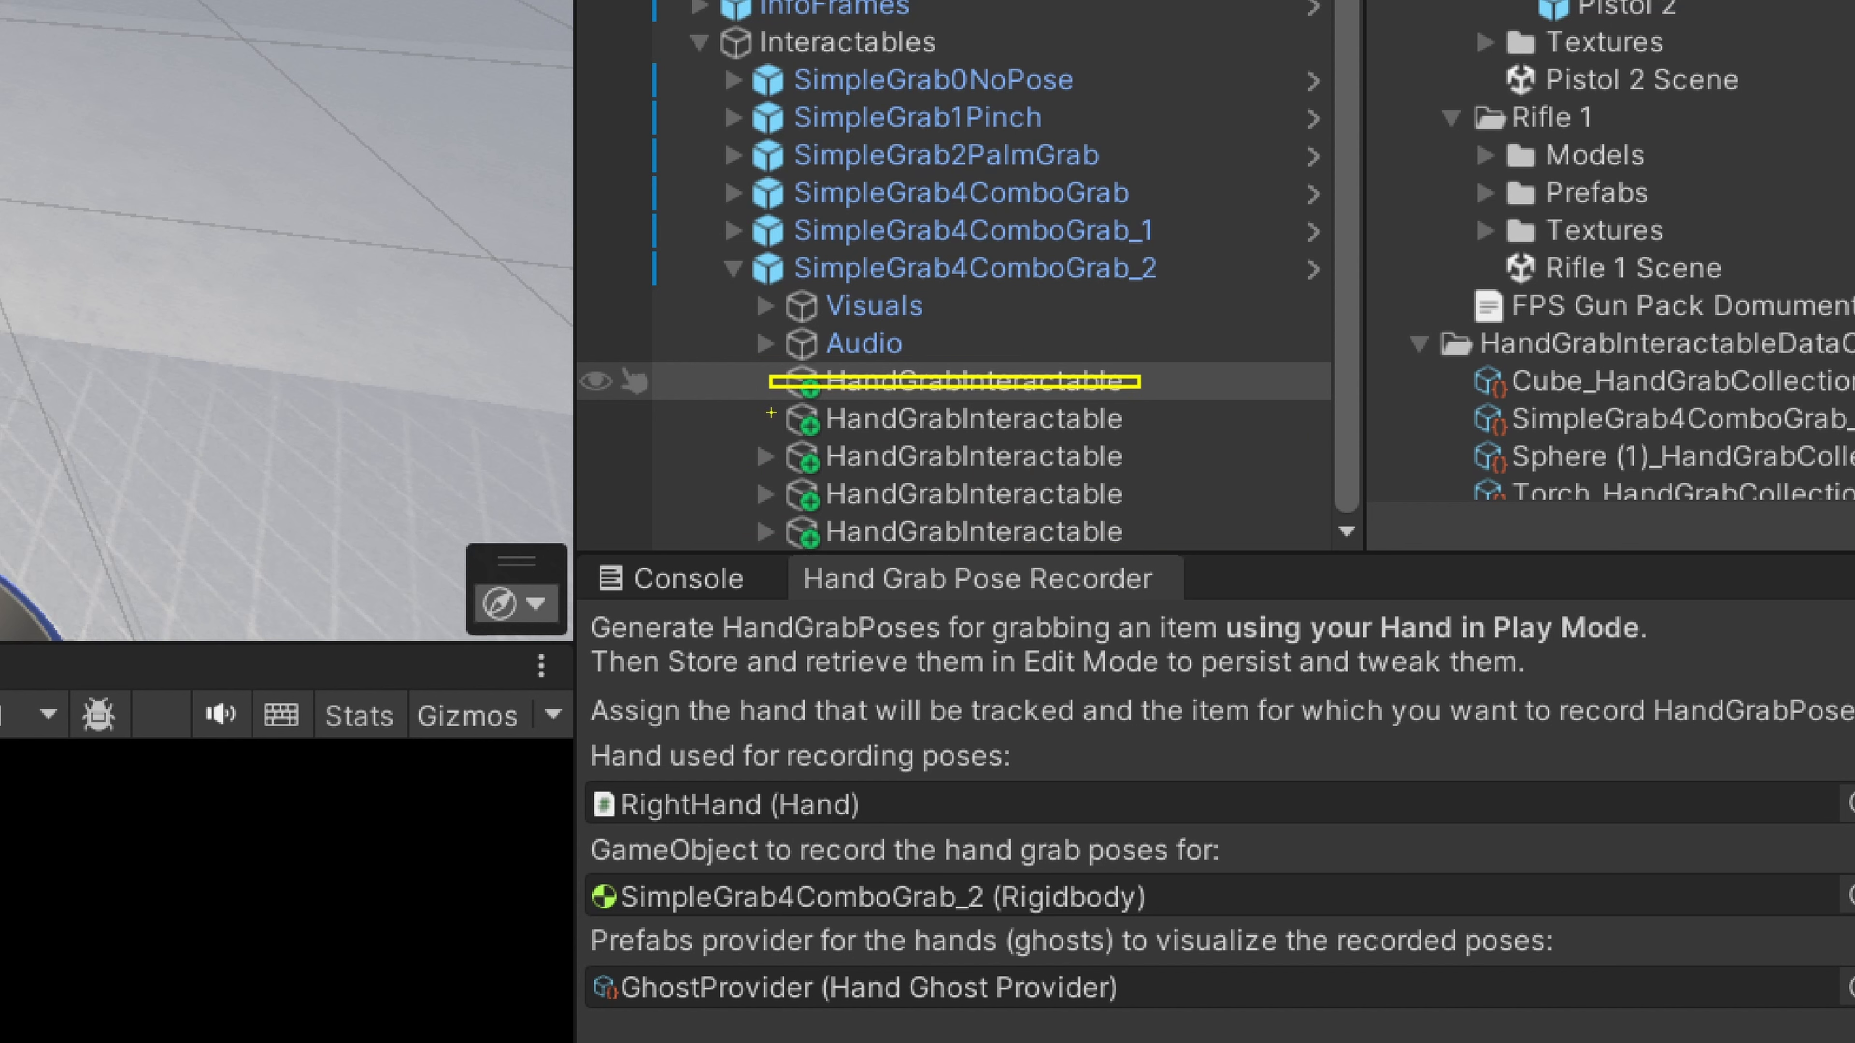
left_click_drag(770, 413, 1142, 426, "ctrl")
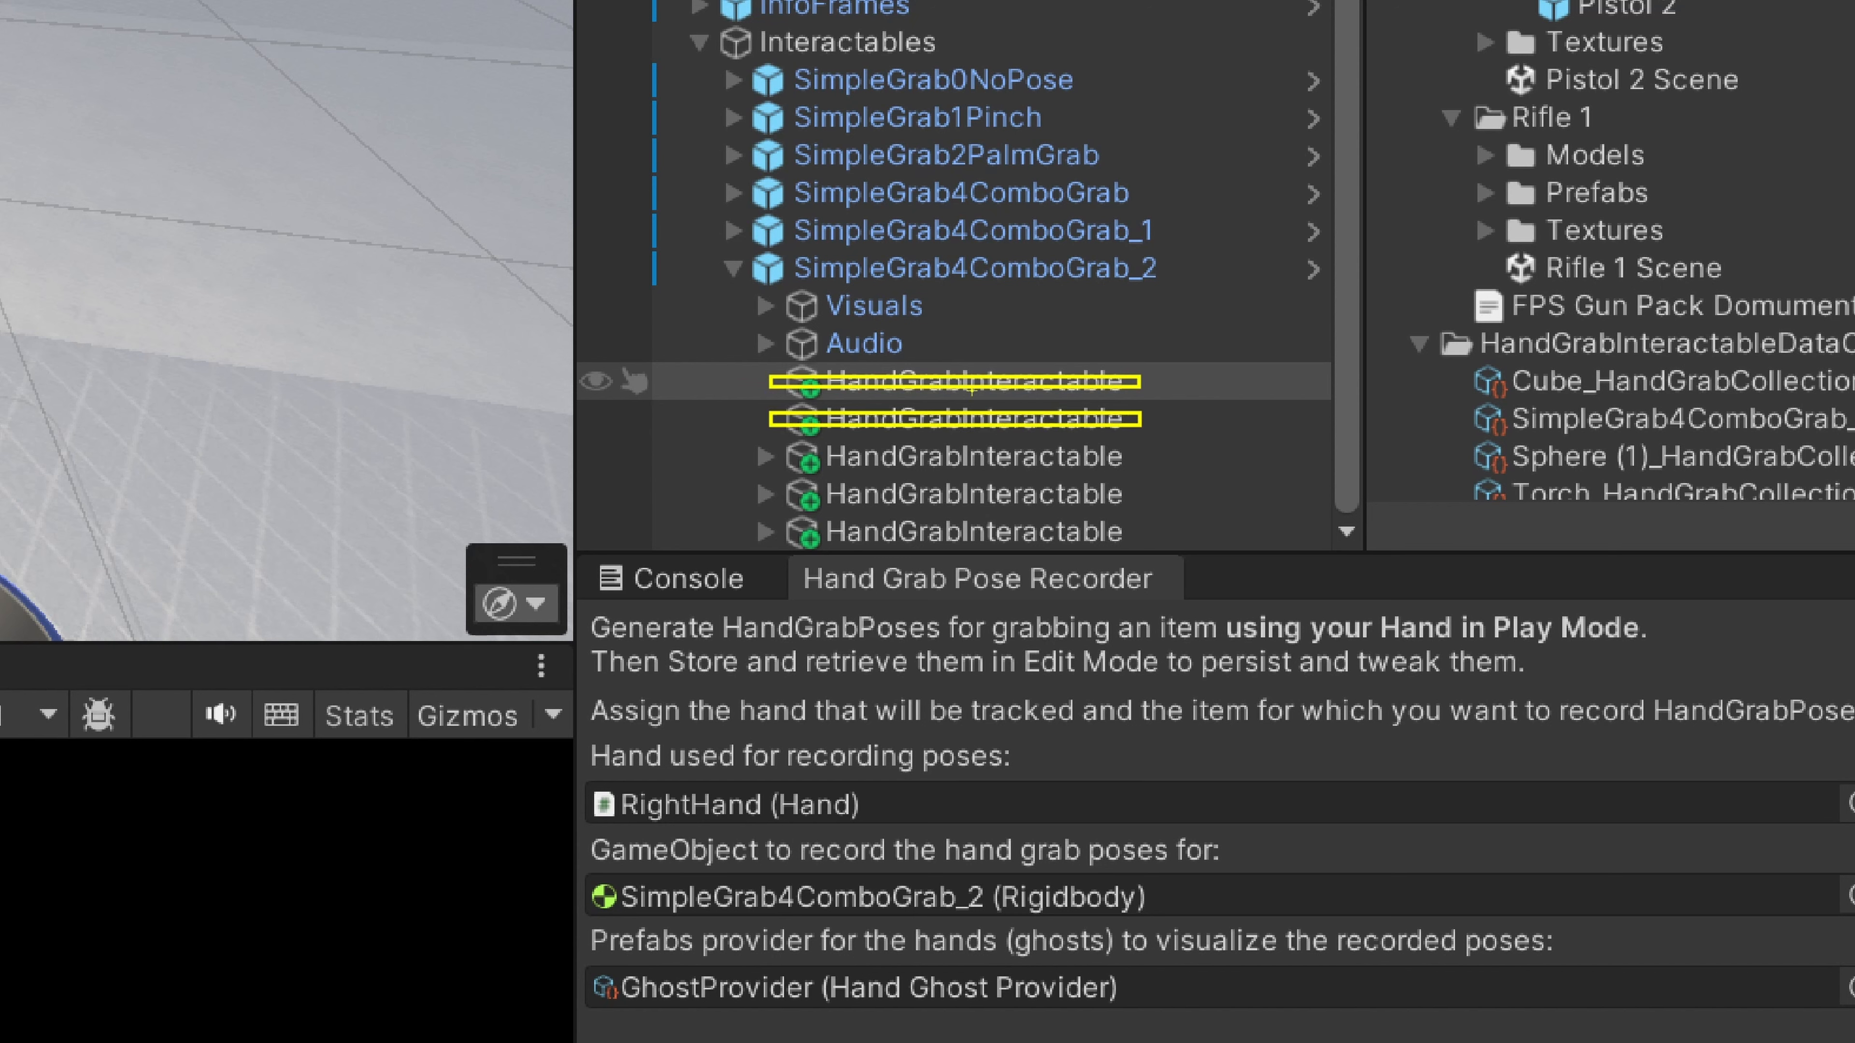
key("Escape")
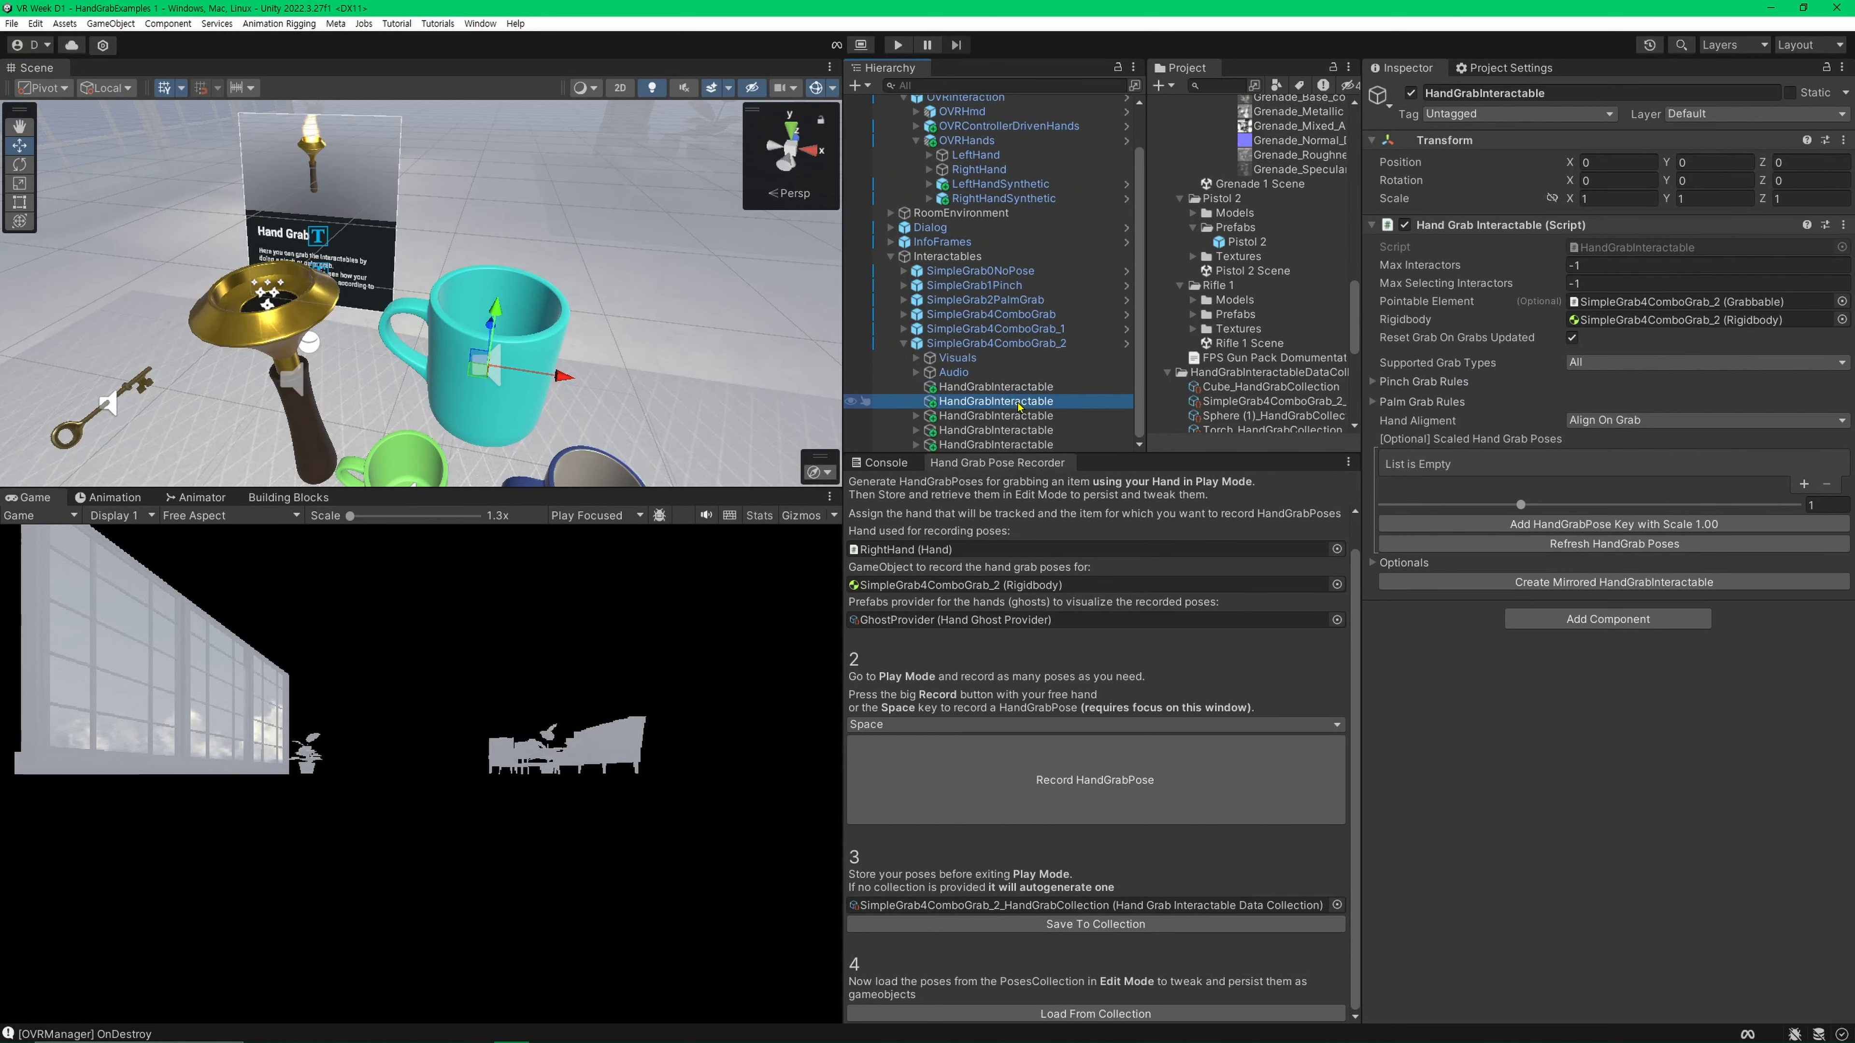
Step: Delete the two HandGrabInteractables without poses from SimpleGrab4ComboGrab_2
left_click(1023, 388)
left_click(1014, 402)
key("Delete")
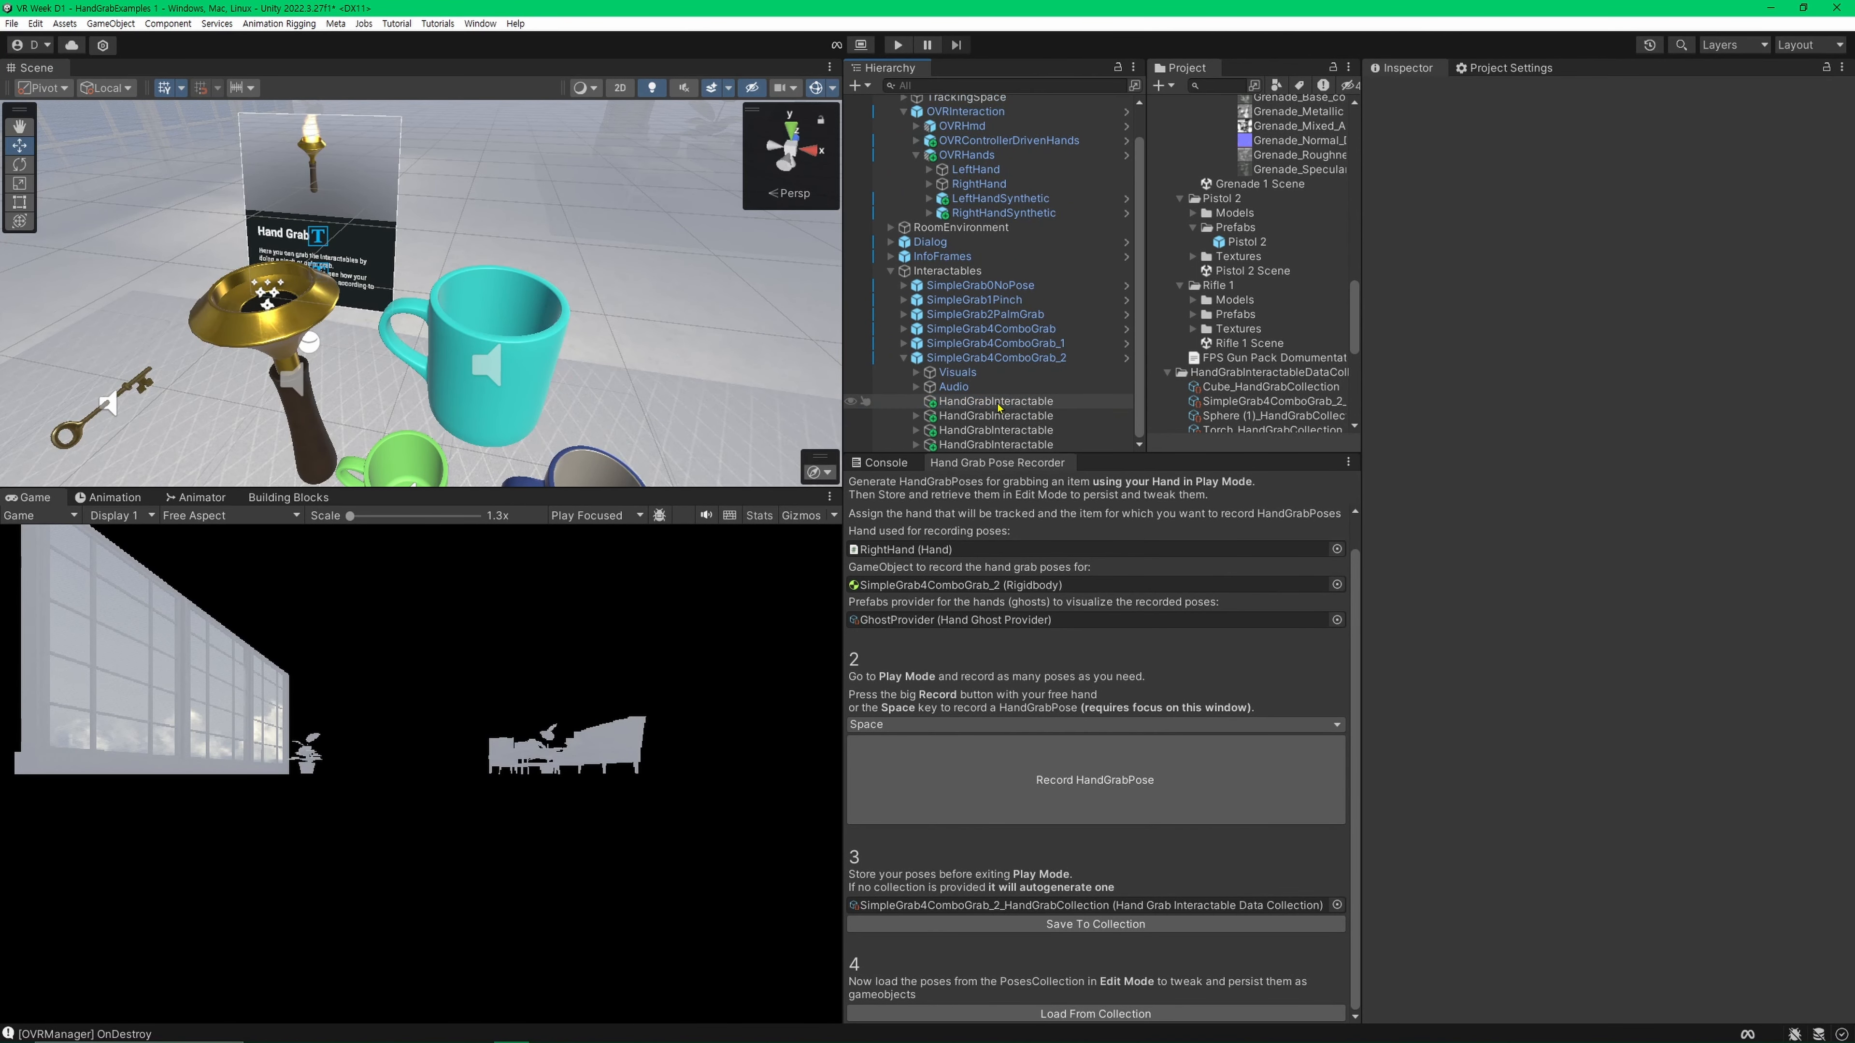
Step: Enlarge the hierarchy, expand the remaining HandGrabInteractables and examine the HandGrabPose inside each one
left_click_drag(1093, 455, 1093, 543)
left_click(916, 449)
left_click(916, 436)
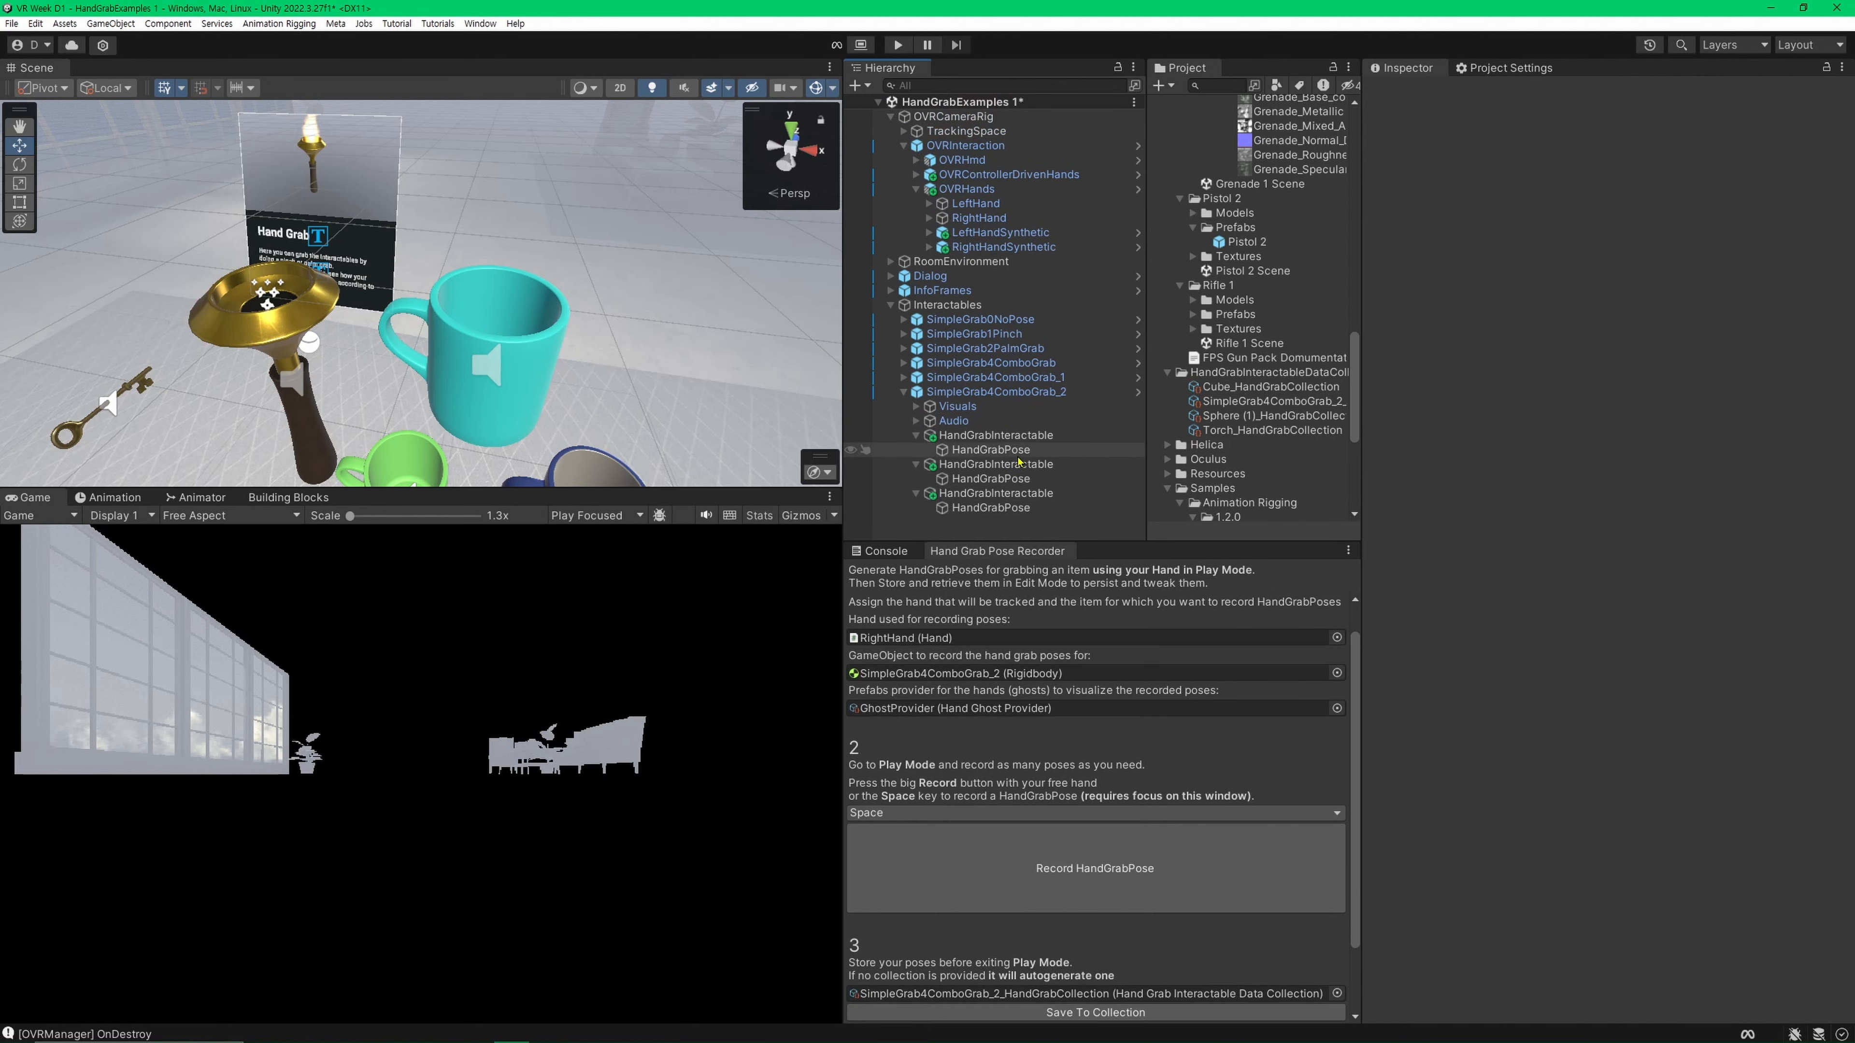
left_click(990, 449)
left_click_drag(657, 322, 620, 330, "alt")
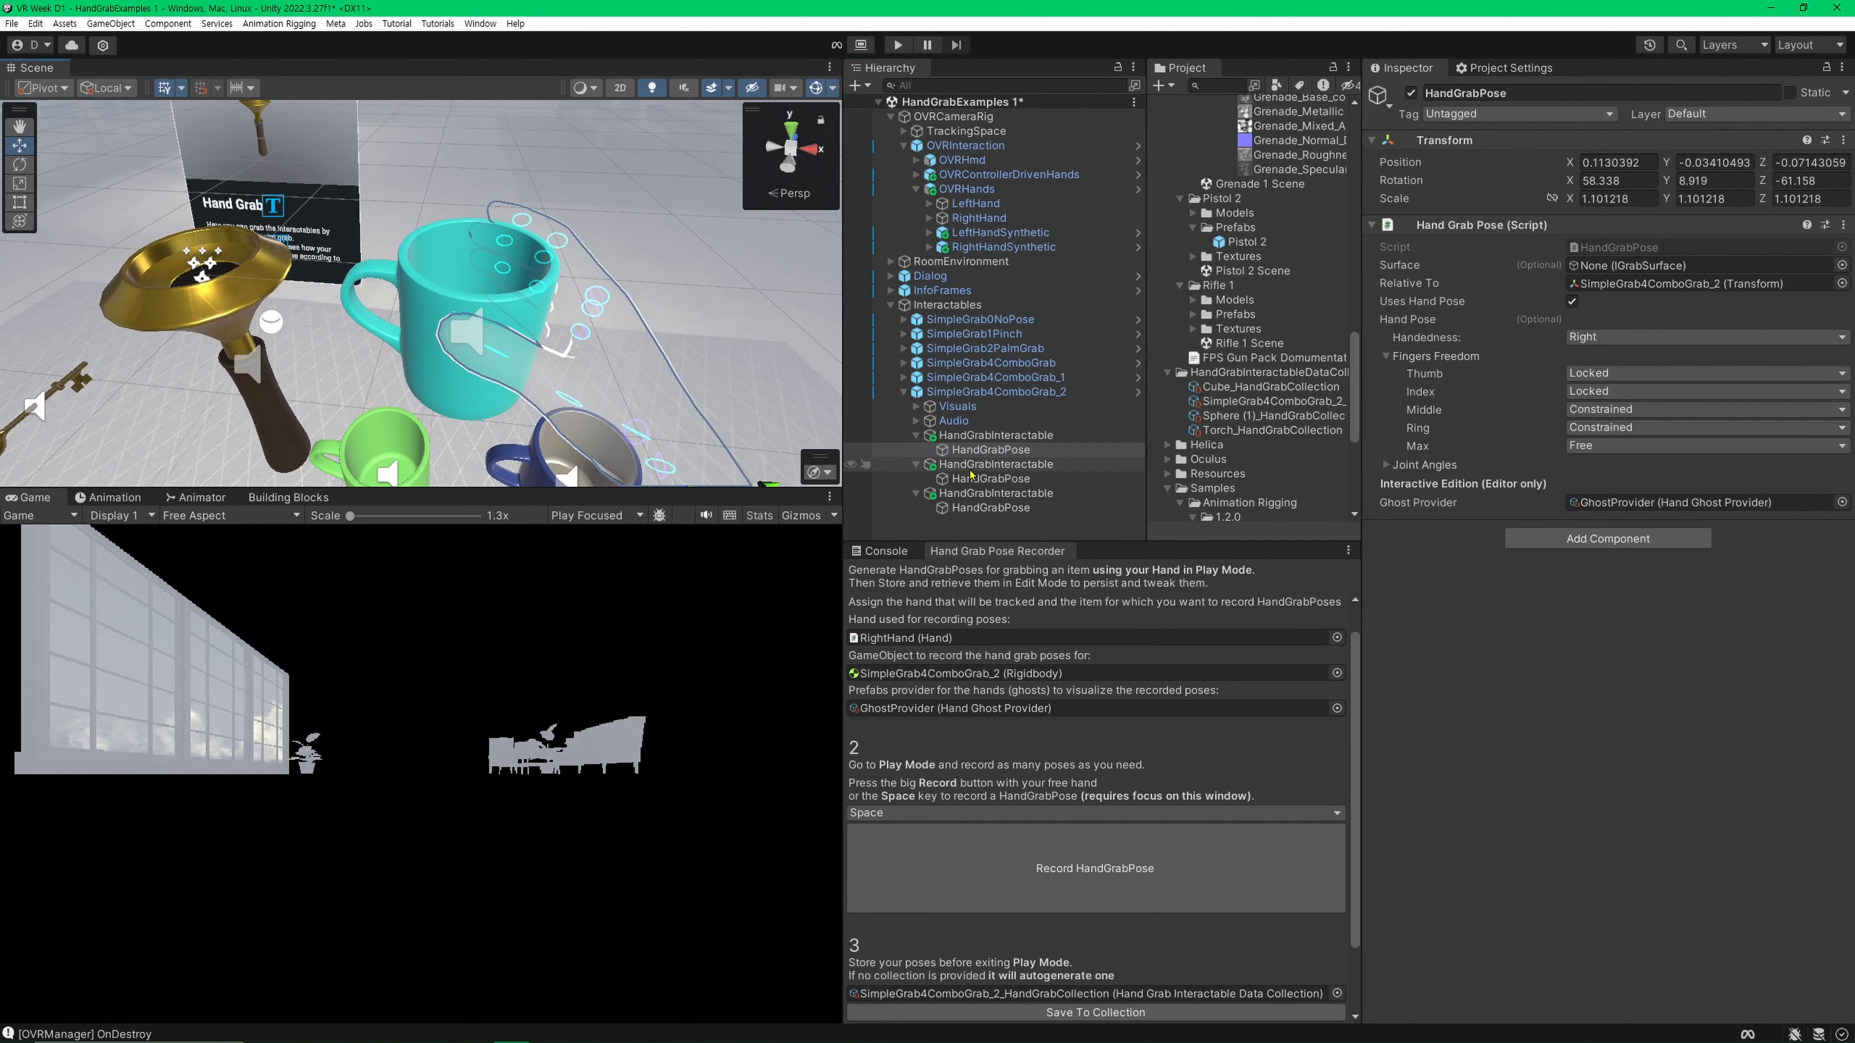
left_click(990, 479)
left_click(991, 508)
mouse_move(625, 407)
left_mouse_down("alt")
mouse_move(574, 398)
mouse_move(650, 394)
left_mouse_up("alt")
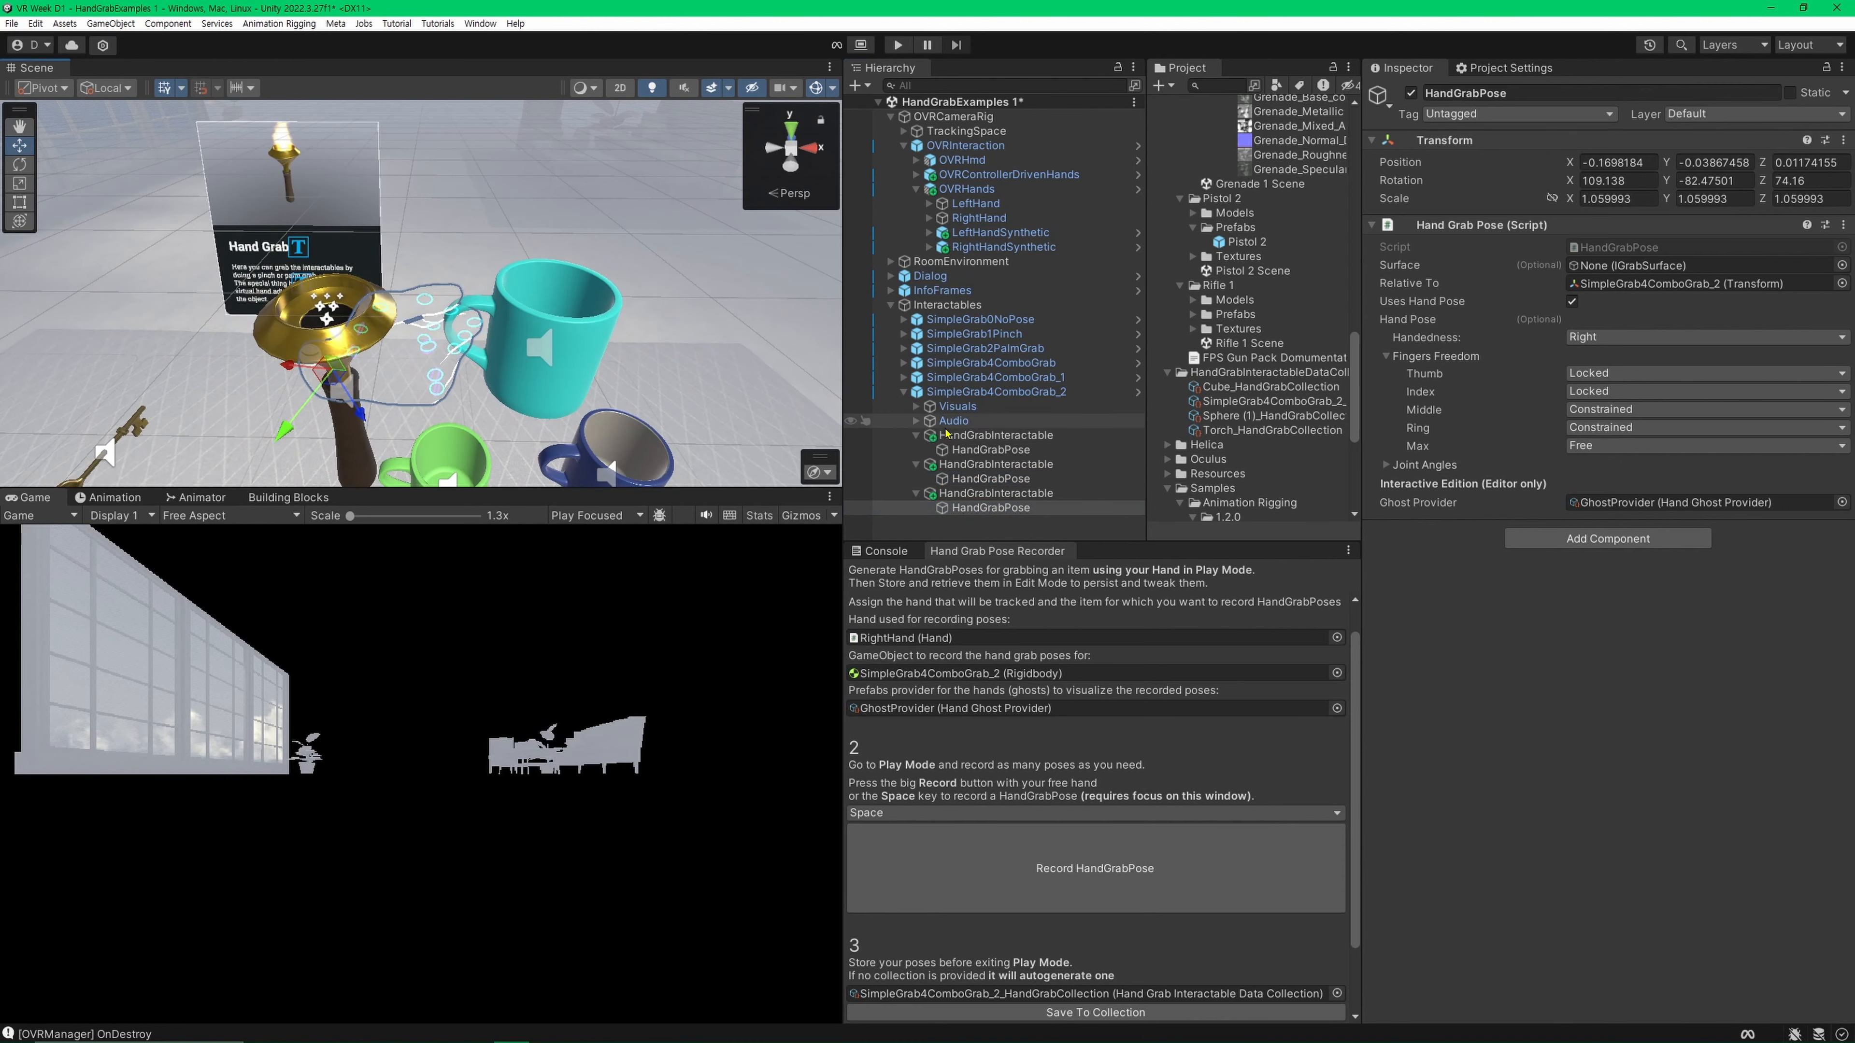
Step: Set the Max finger freedom of the first HandGrabPose under SimpleGrab4ComboGrab_2 to Constrained
left_click(971, 450)
left_click_drag(511, 307, 590, 251, "alt")
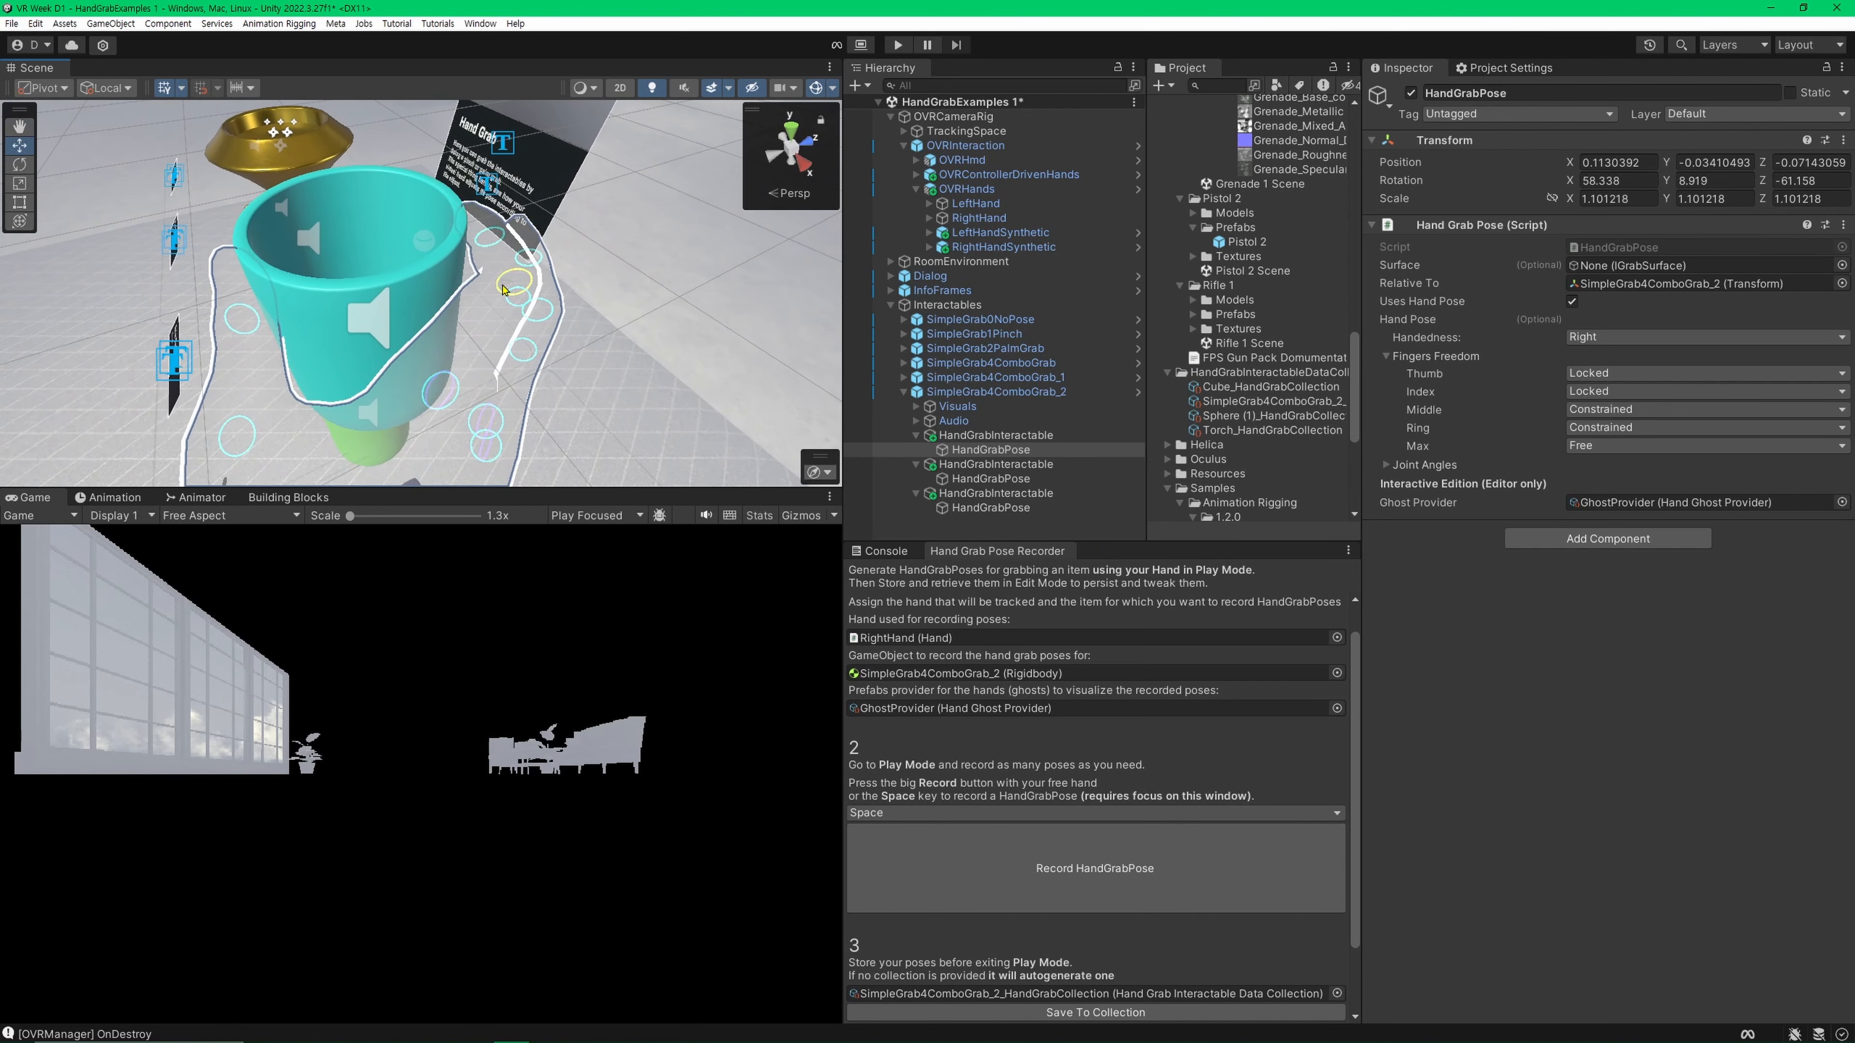
right_click_drag(544, 271, 389, 290)
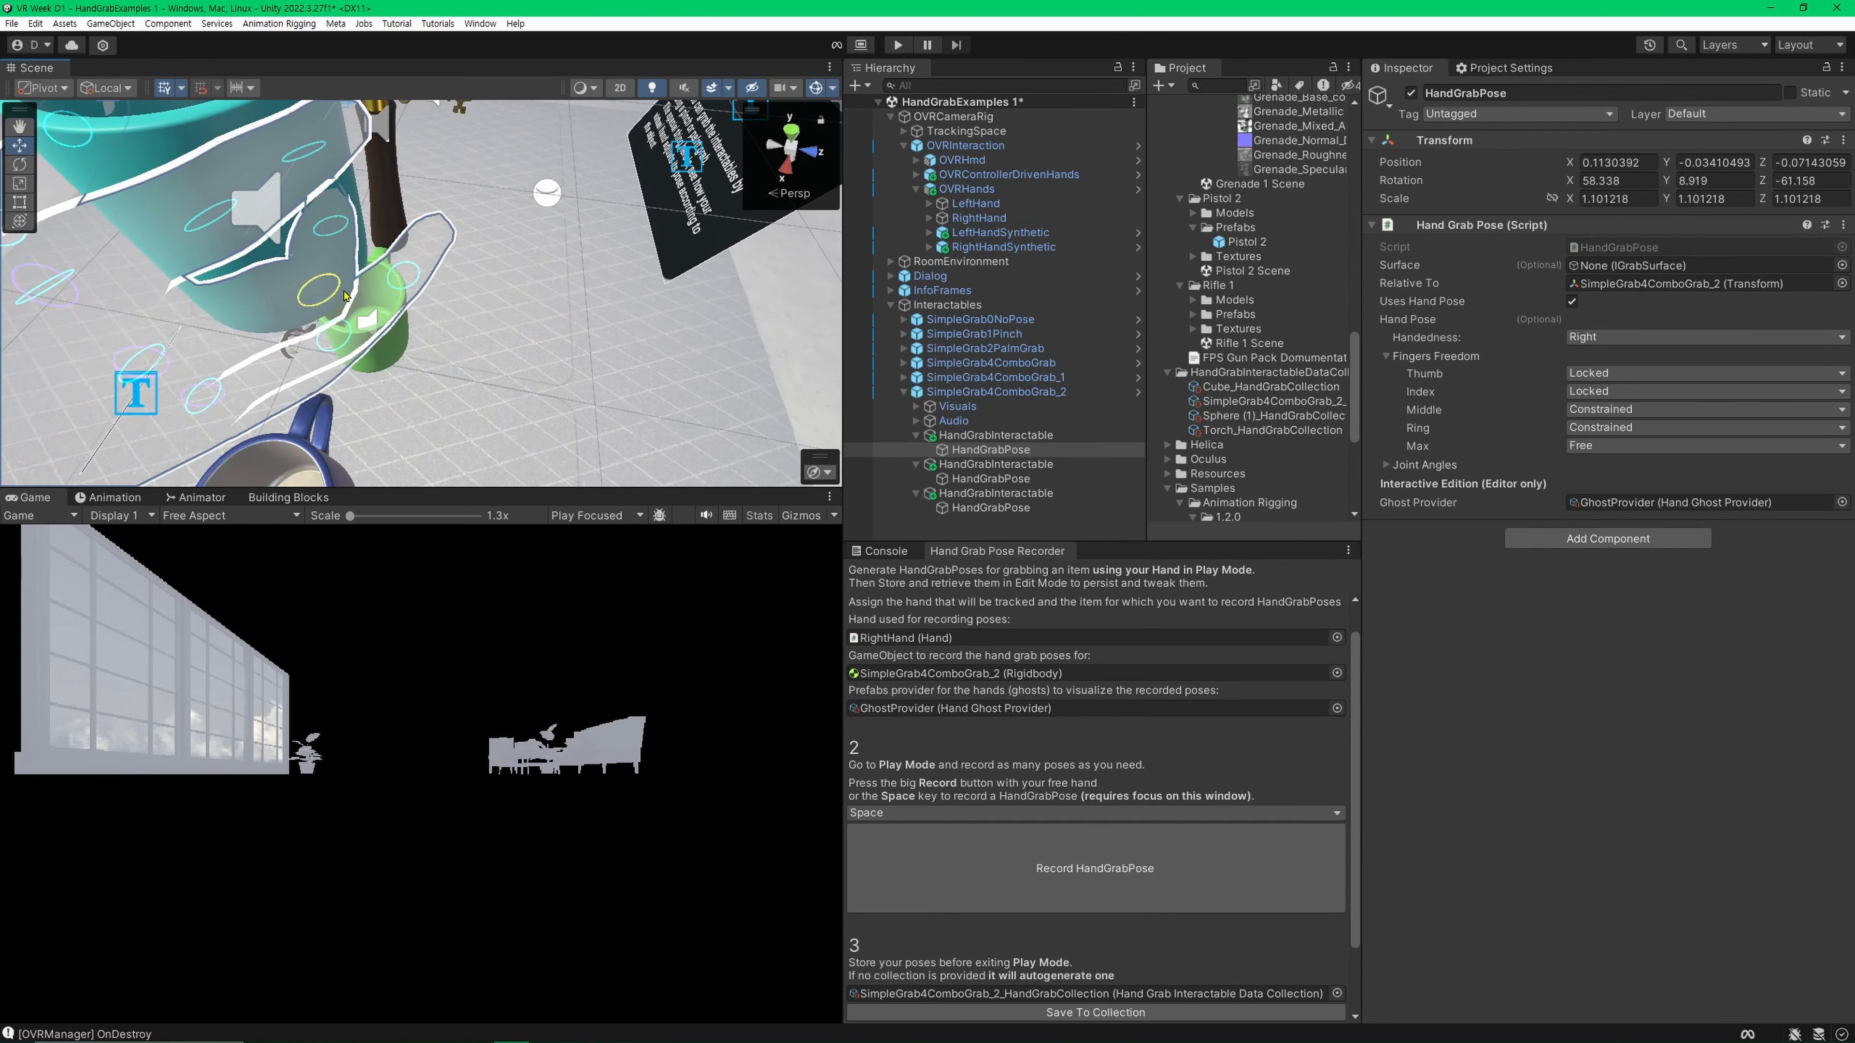
right_click_drag(346, 294, 414, 324)
key("s")
key("d")
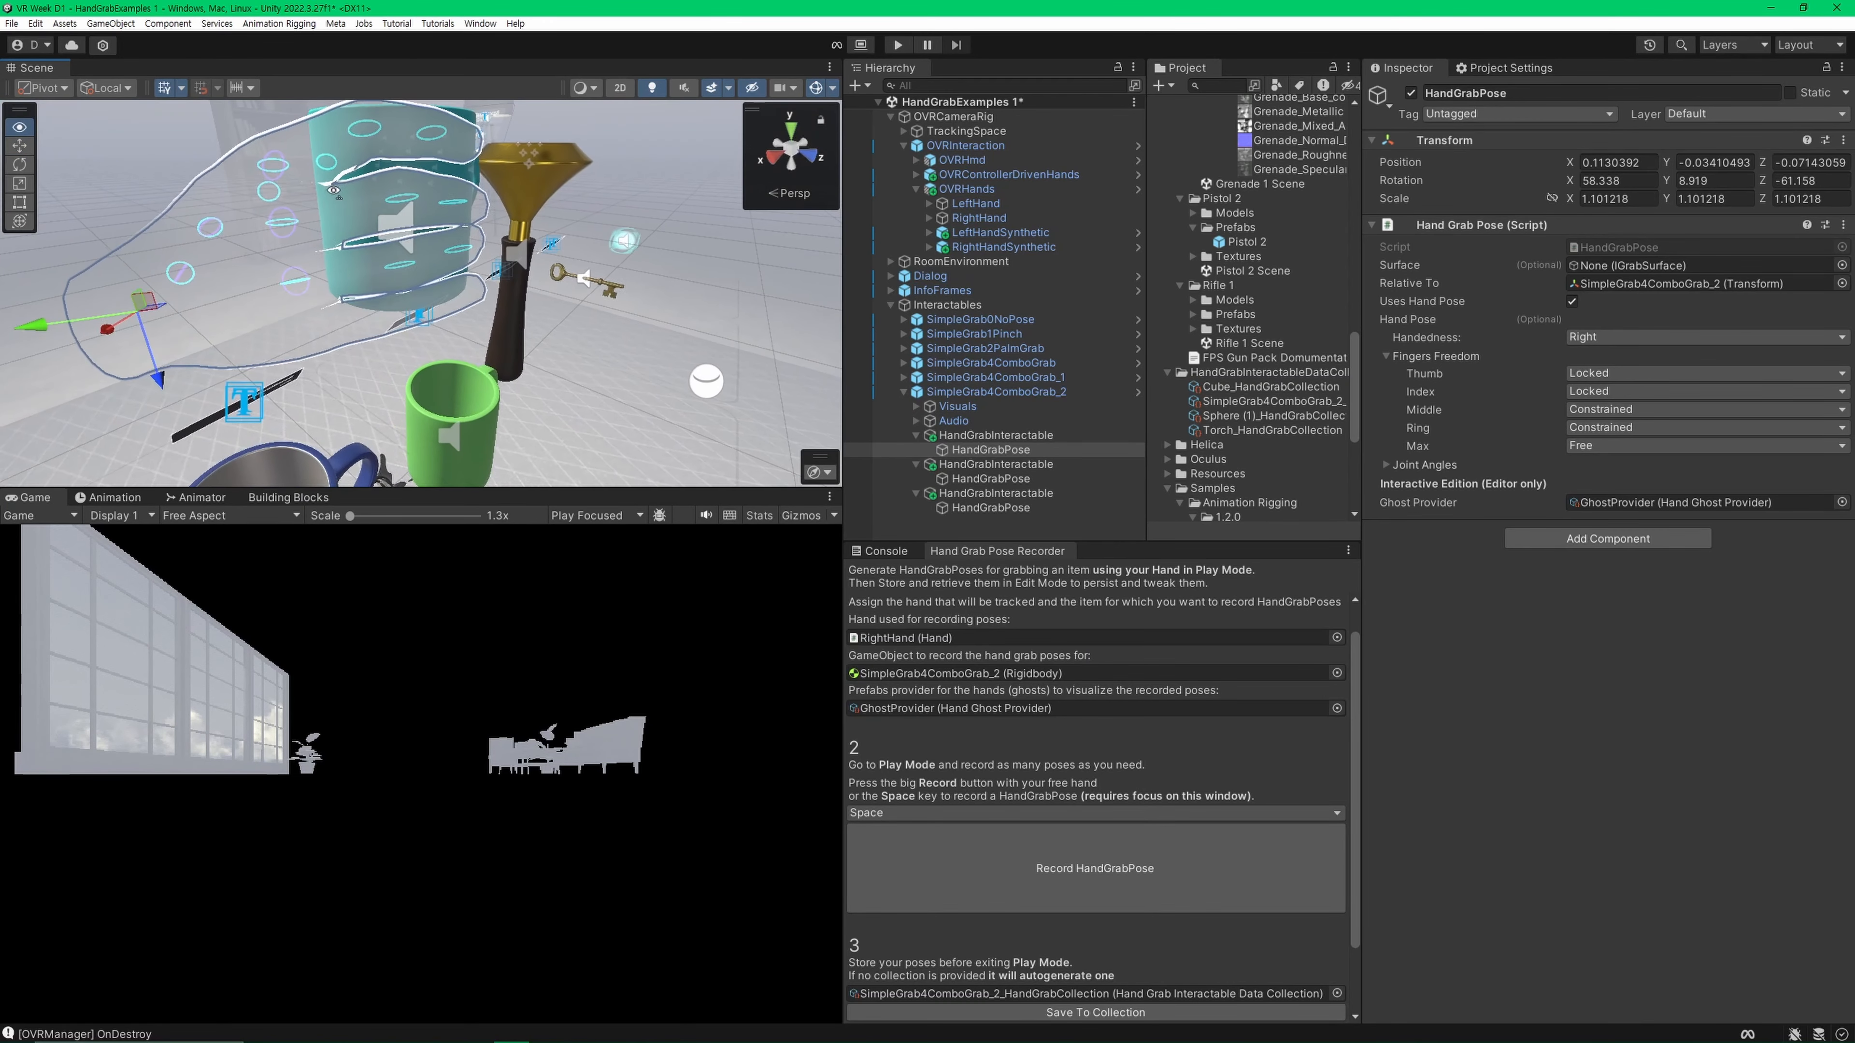
middle_click_drag(391, 327, 468, 336)
scroll(482, 325, "up", 2)
scroll(539, 285, "down", 3)
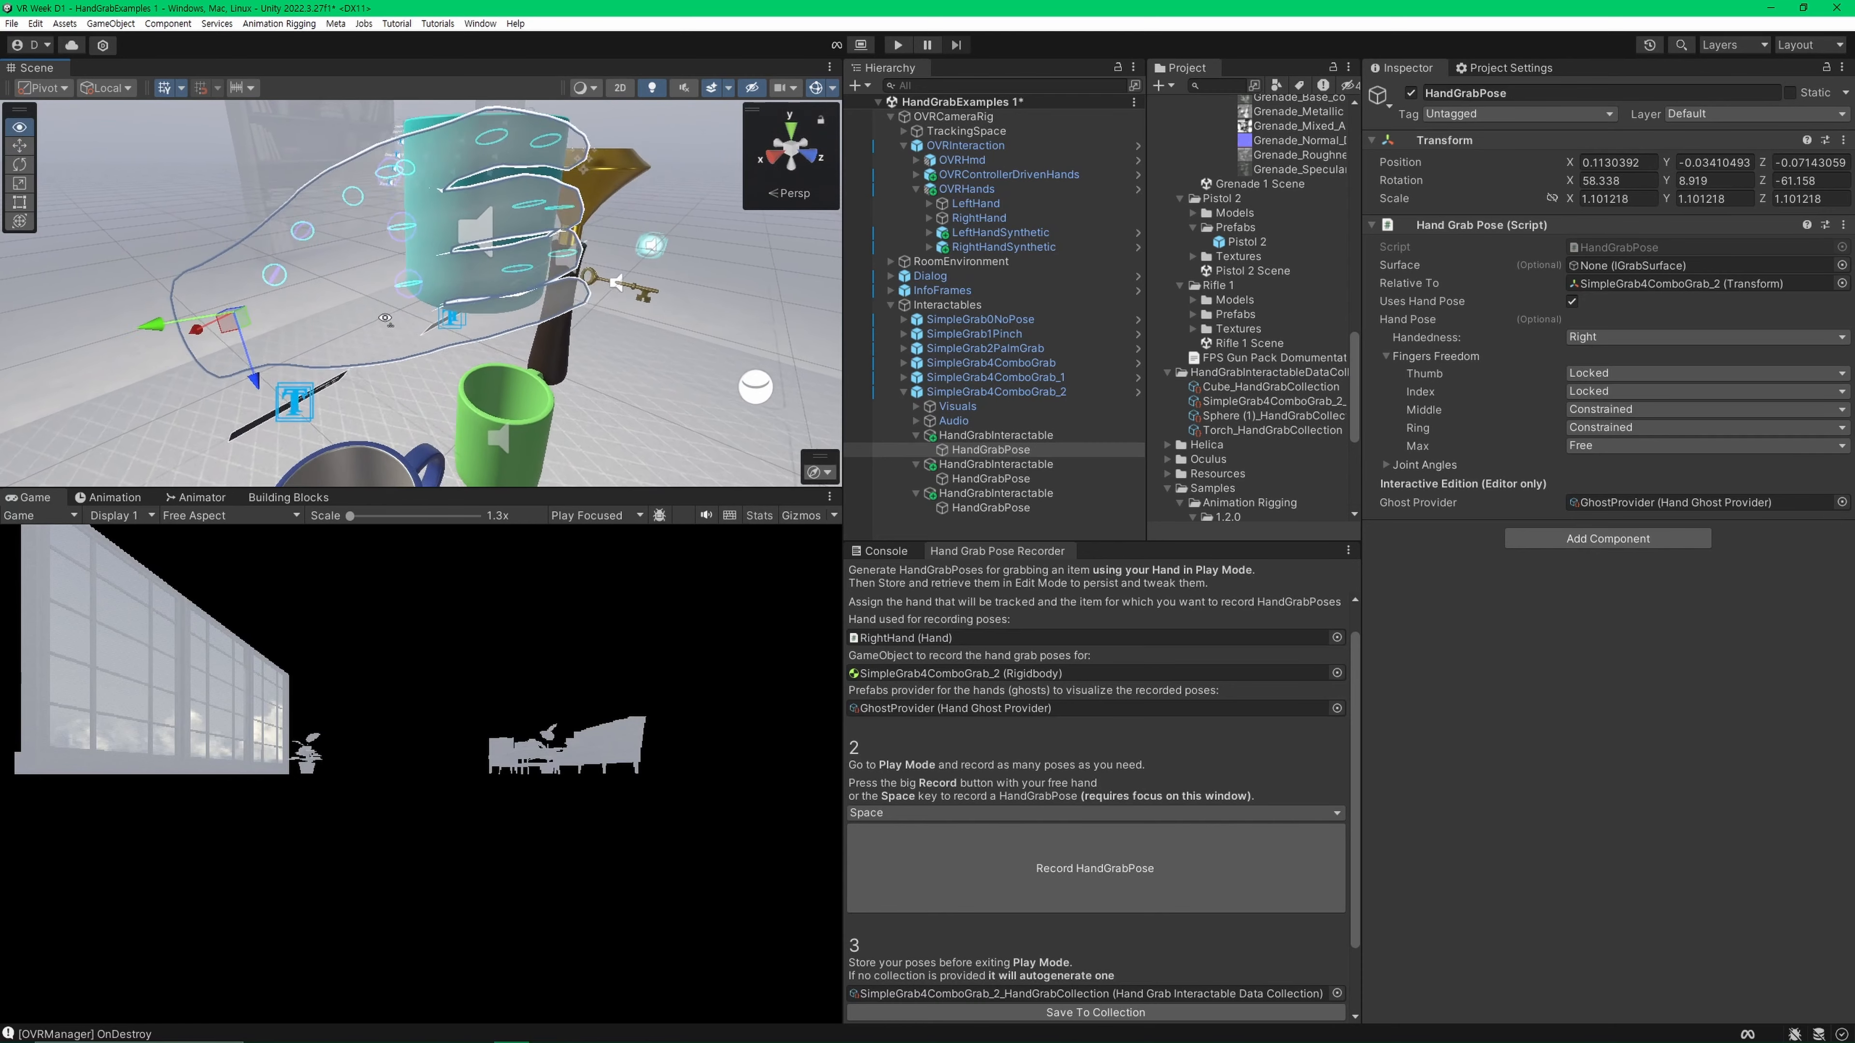
left_click(1785, 447)
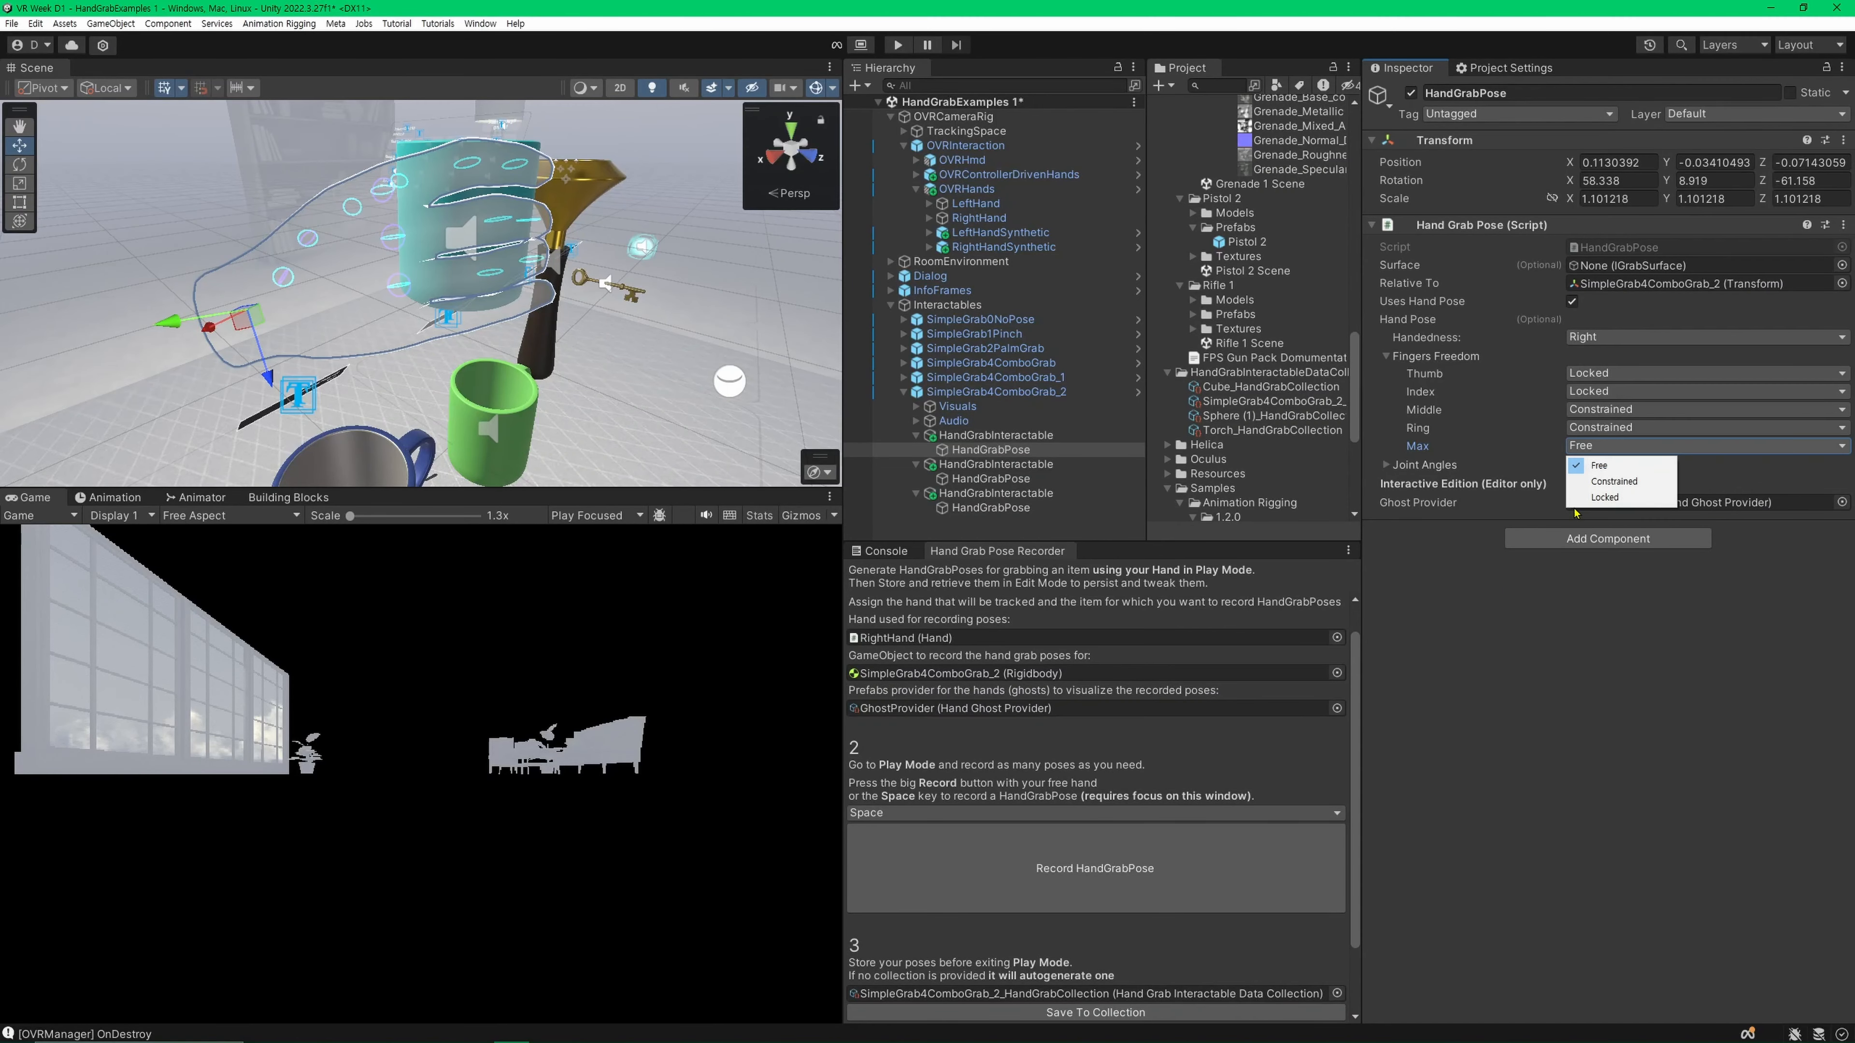
left_click(1614, 481)
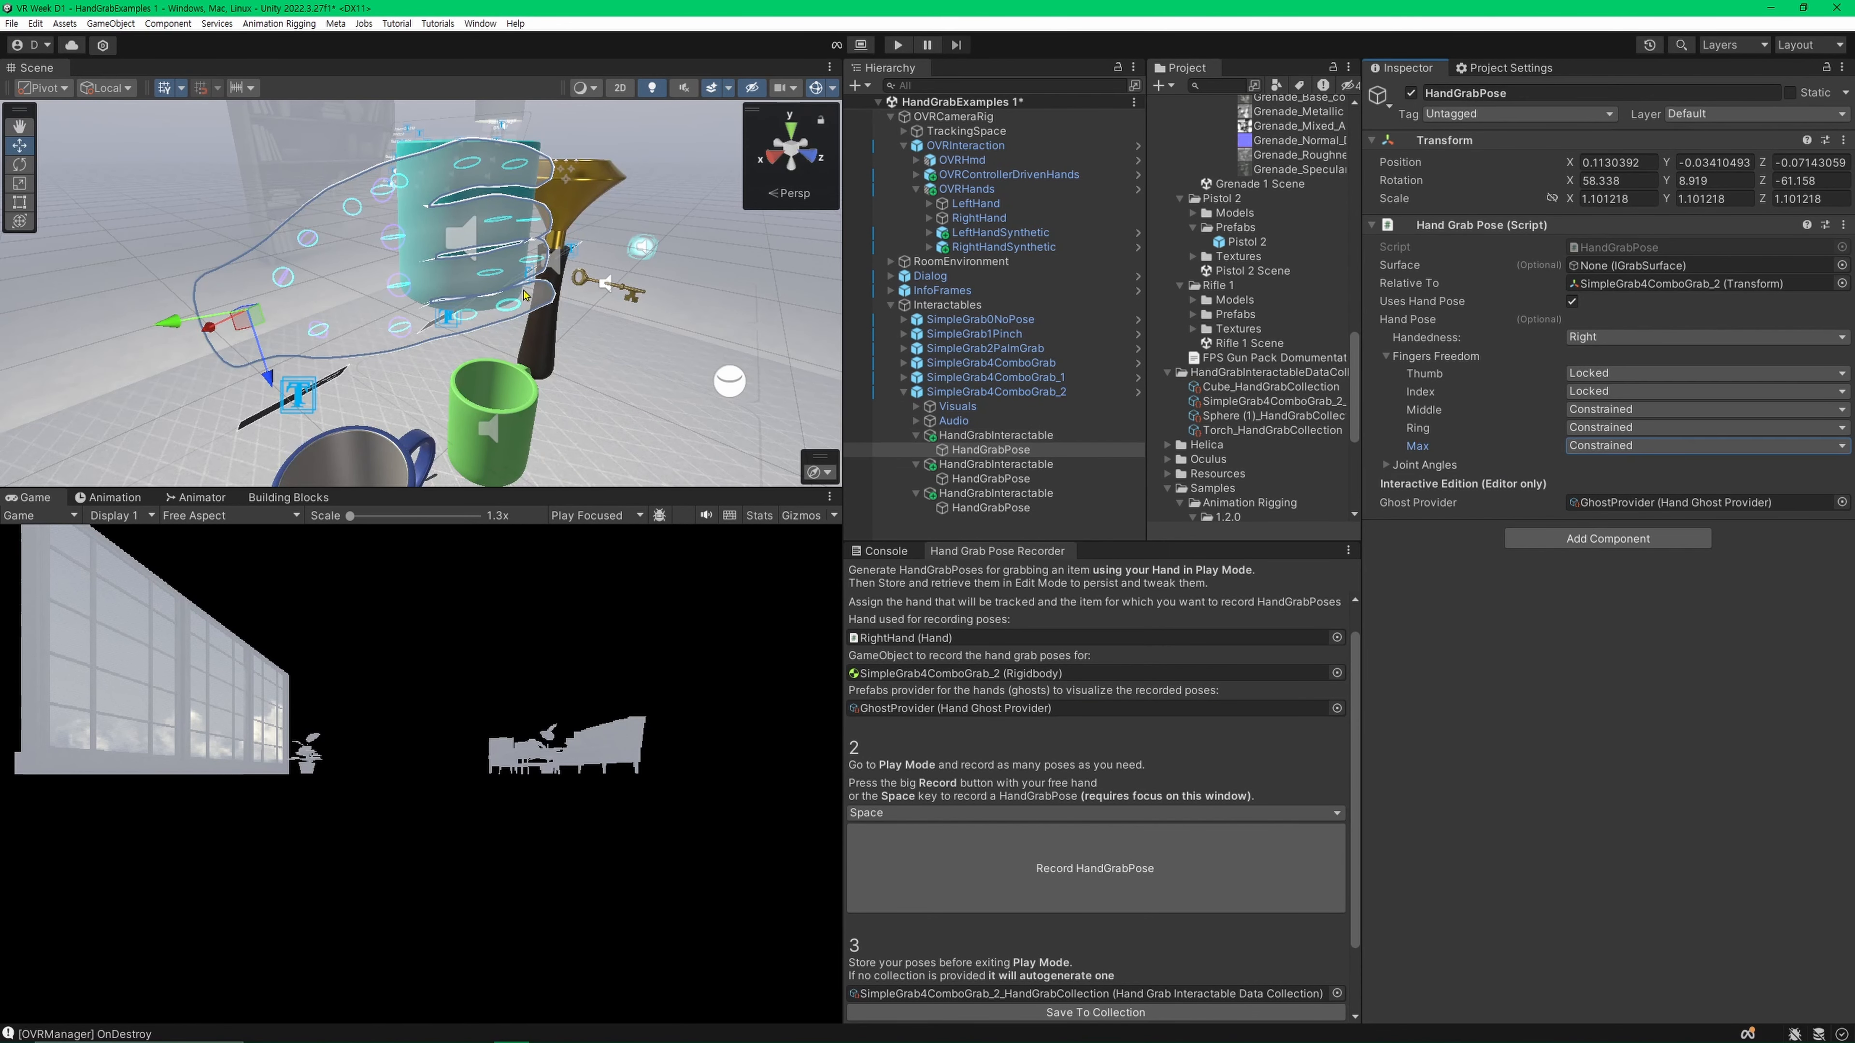
Step: Compare the ghost hands of the three HandGrabInteractables on the turquoise mug and examine the first one's HandGrabPose
left_click_drag(523, 295, 636, 349, "alt")
scroll(468, 311, "up", 4)
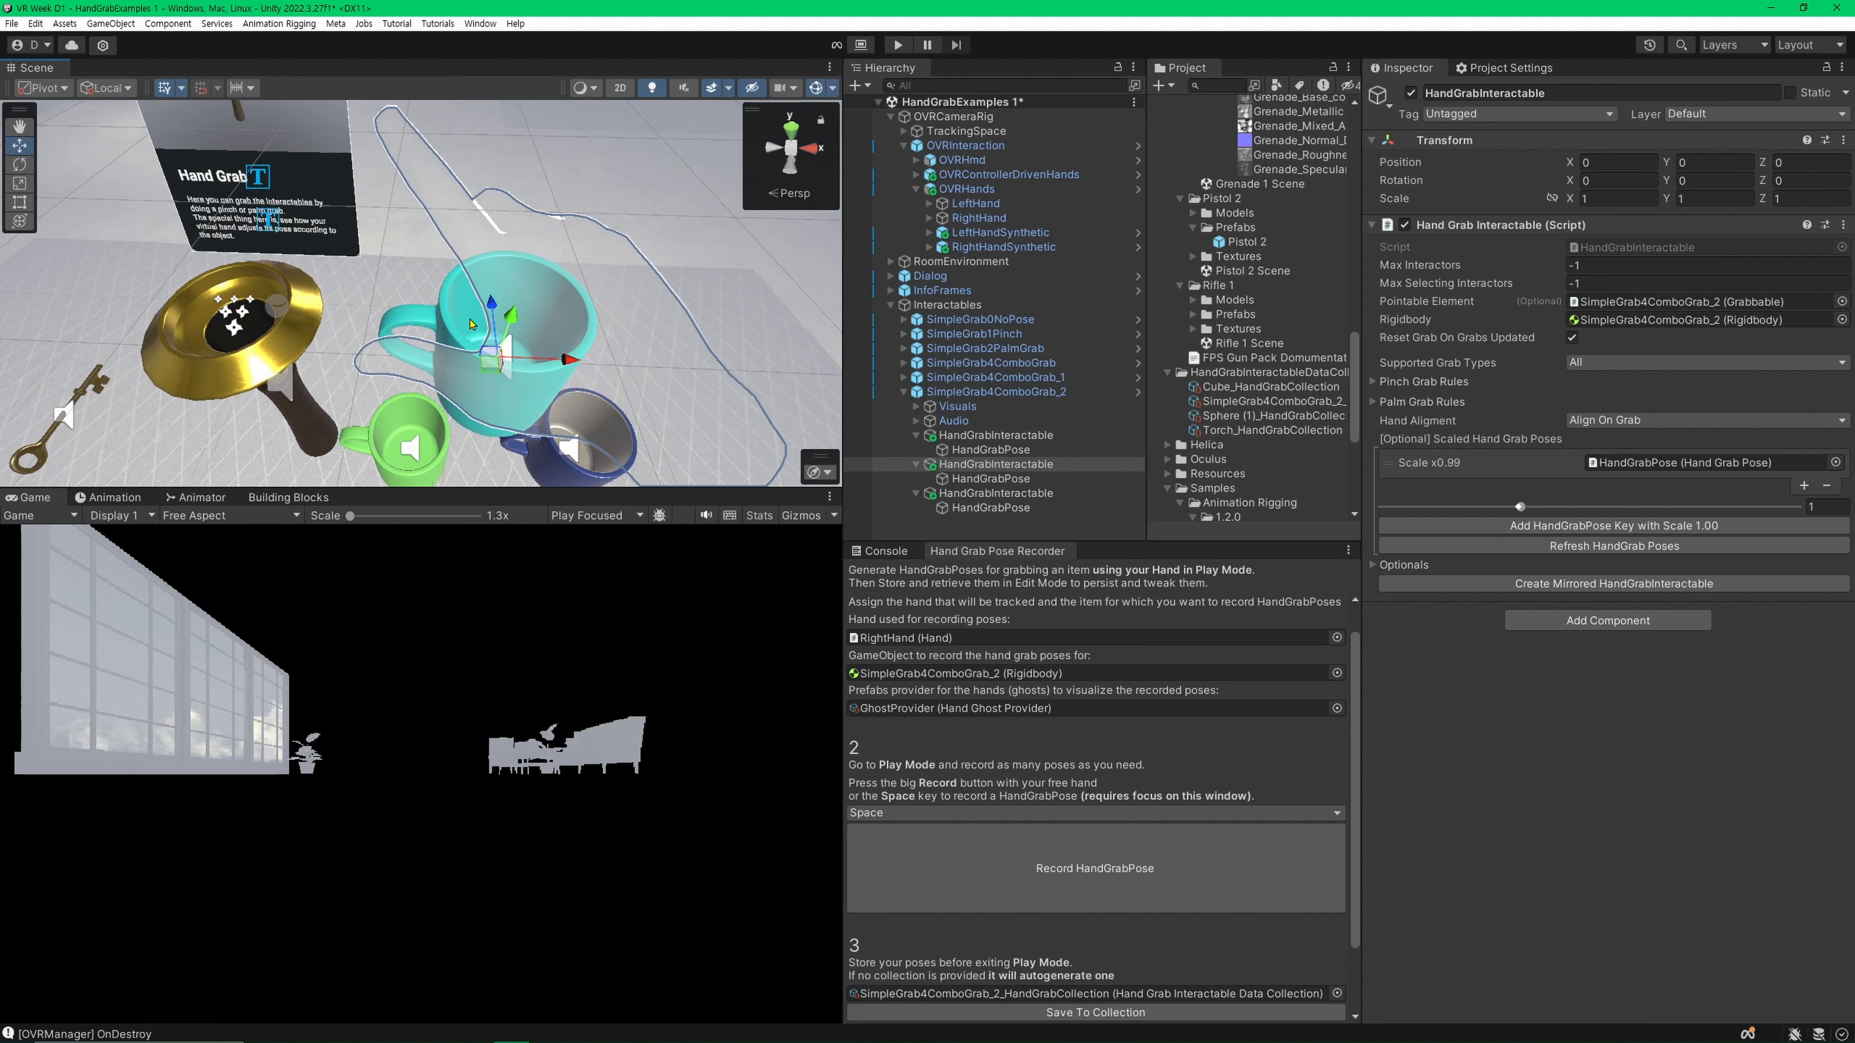
left_click(1013, 494)
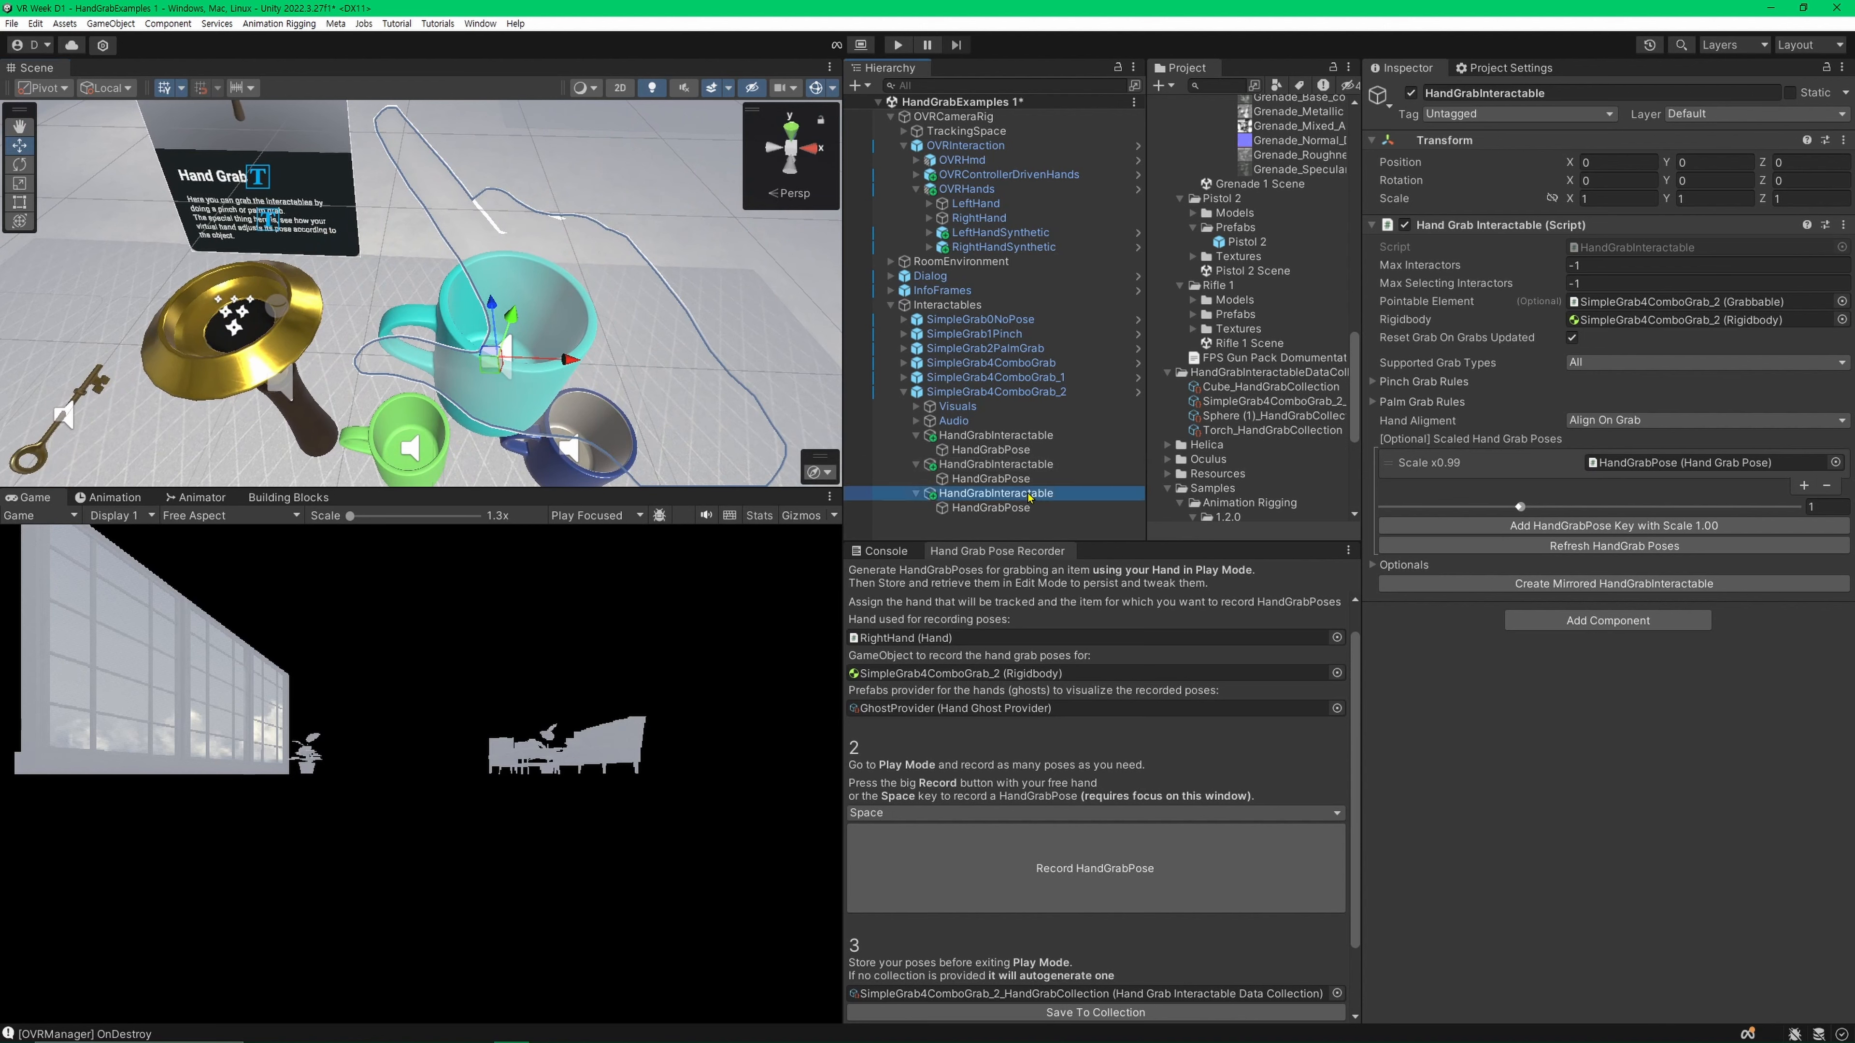
right_click_drag(467, 314, 392, 289)
key("w")
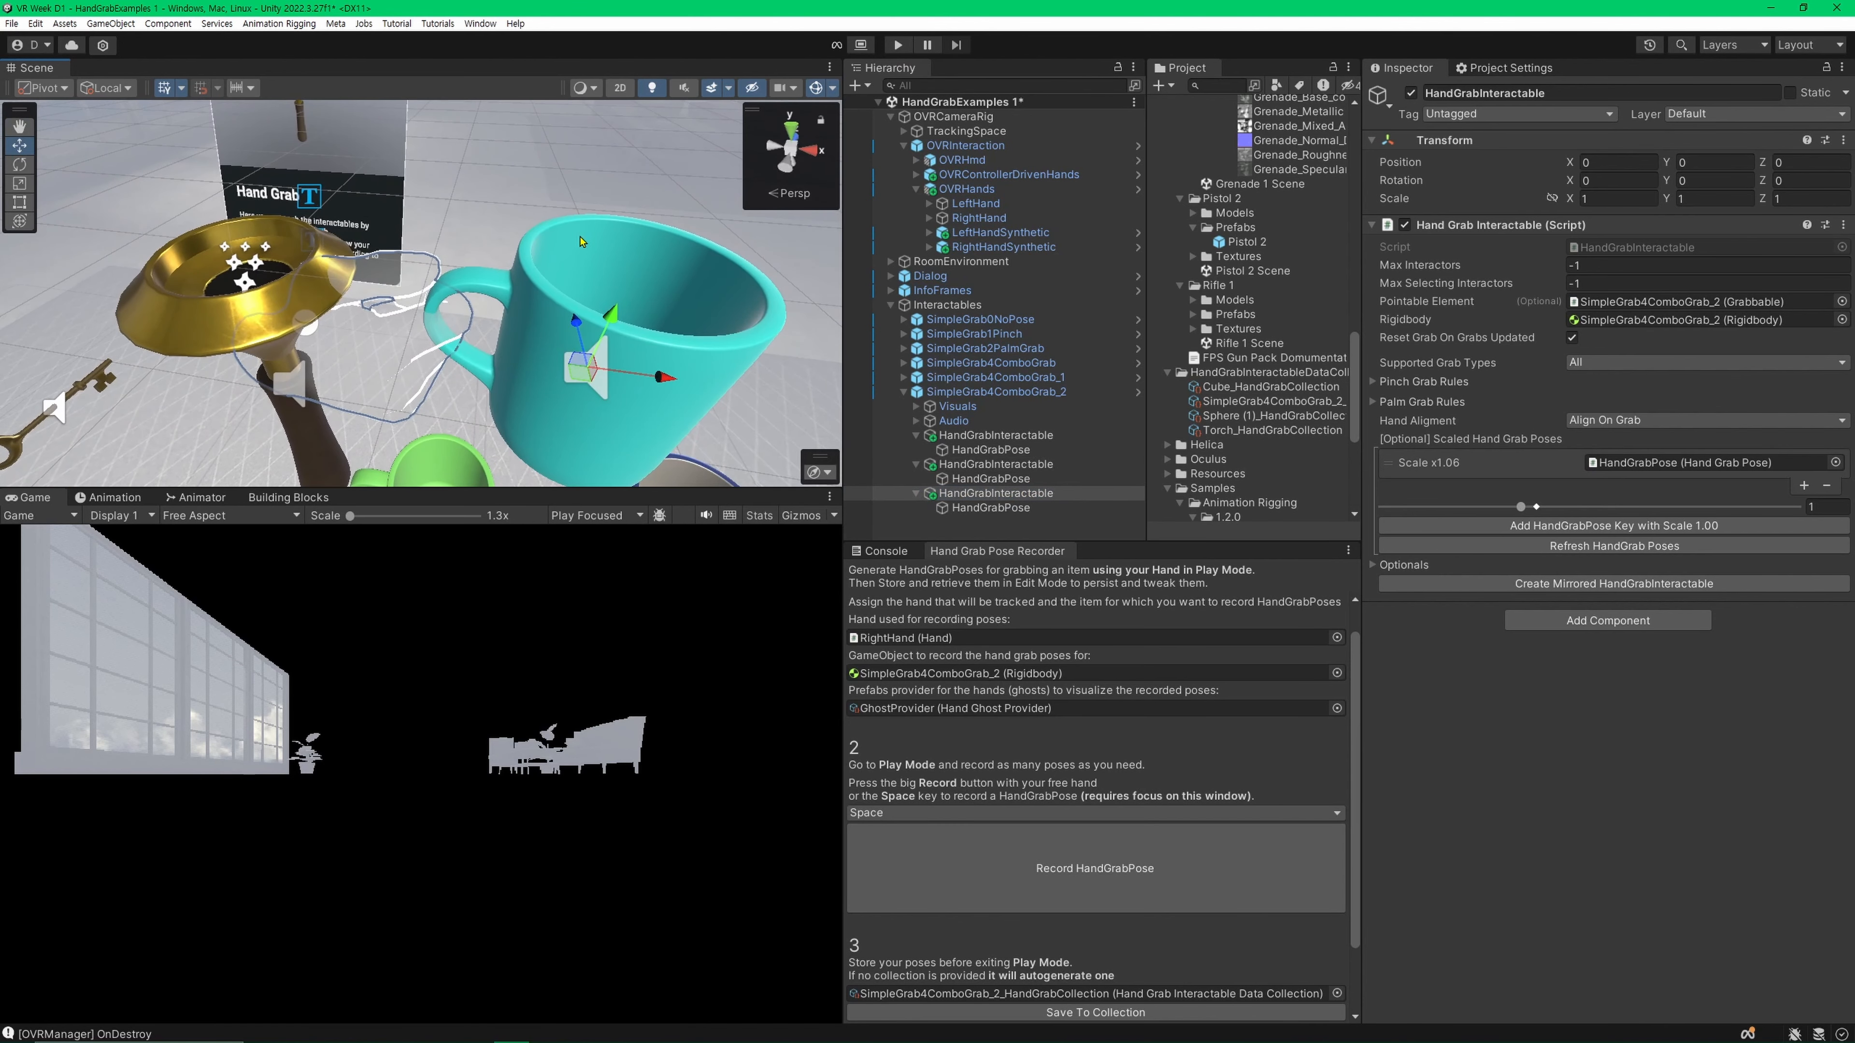
left_click(1008, 436)
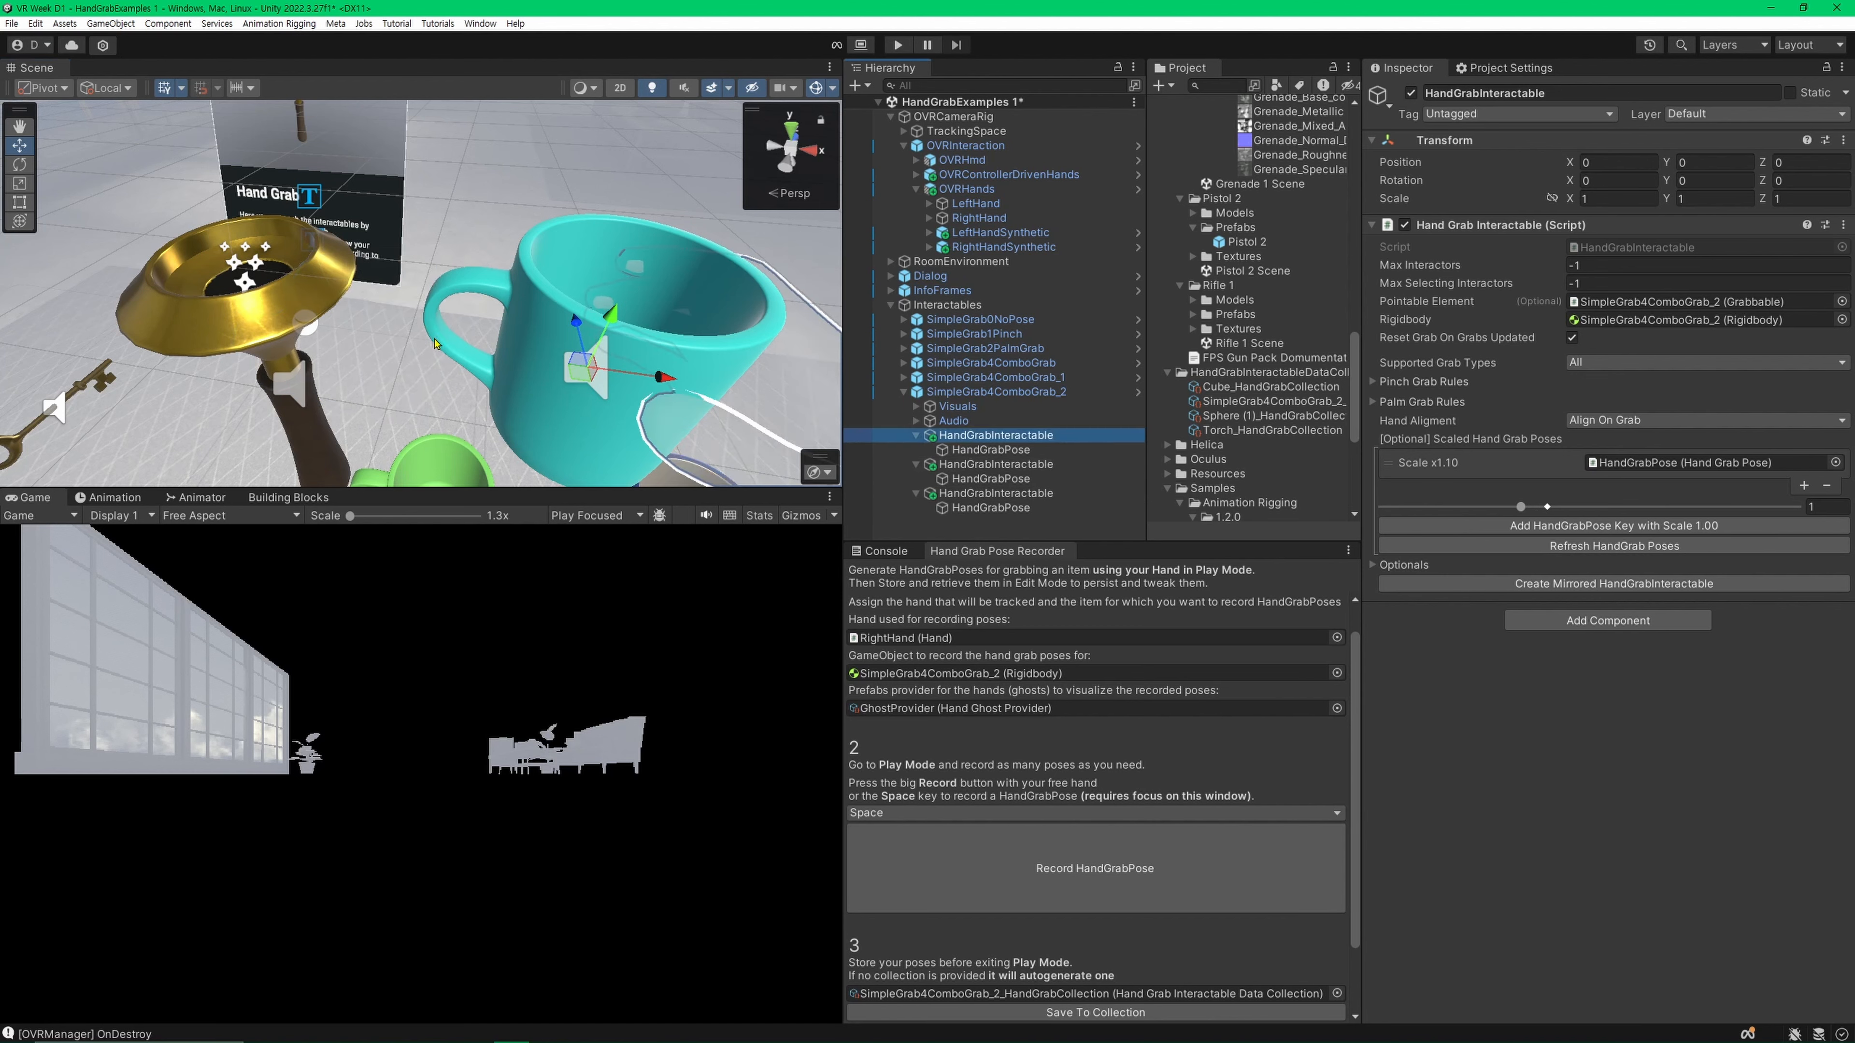
key("s")
right_click_drag(442, 316, 449, 291)
left_click(1011, 450)
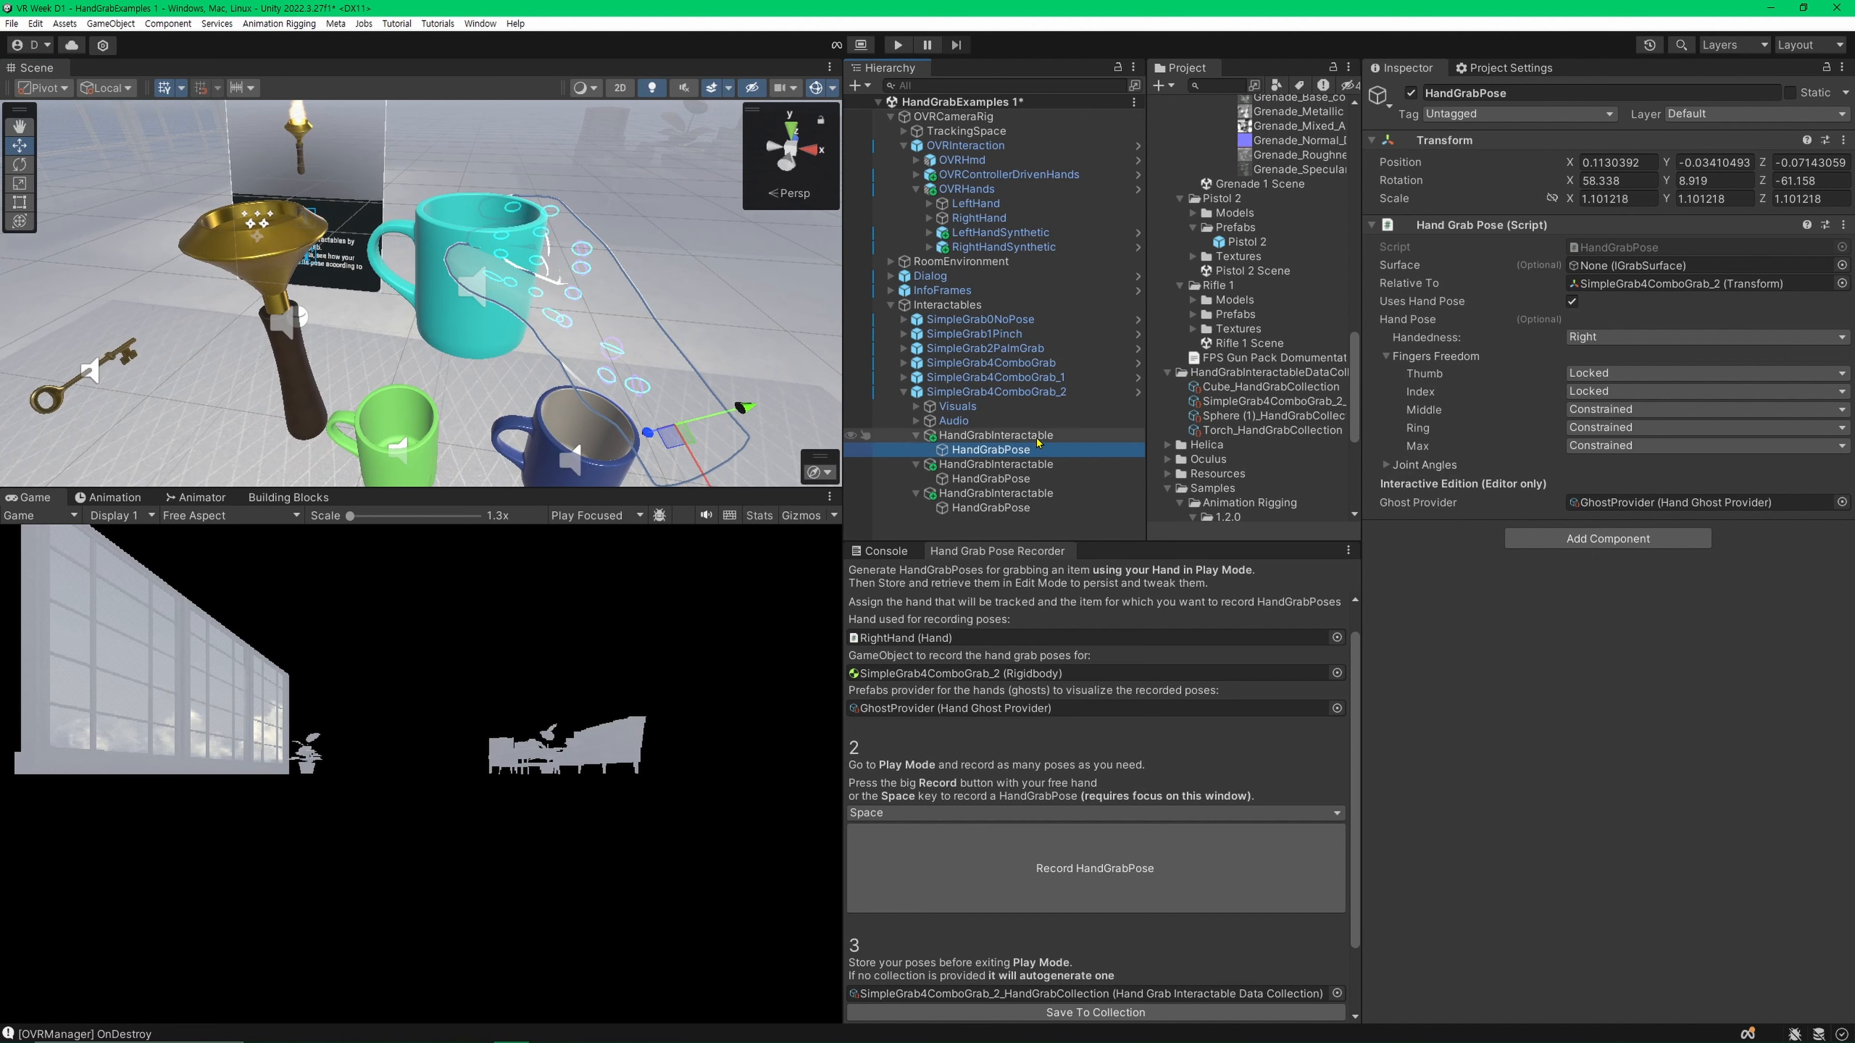
left_click(1014, 437)
left_click(1013, 450)
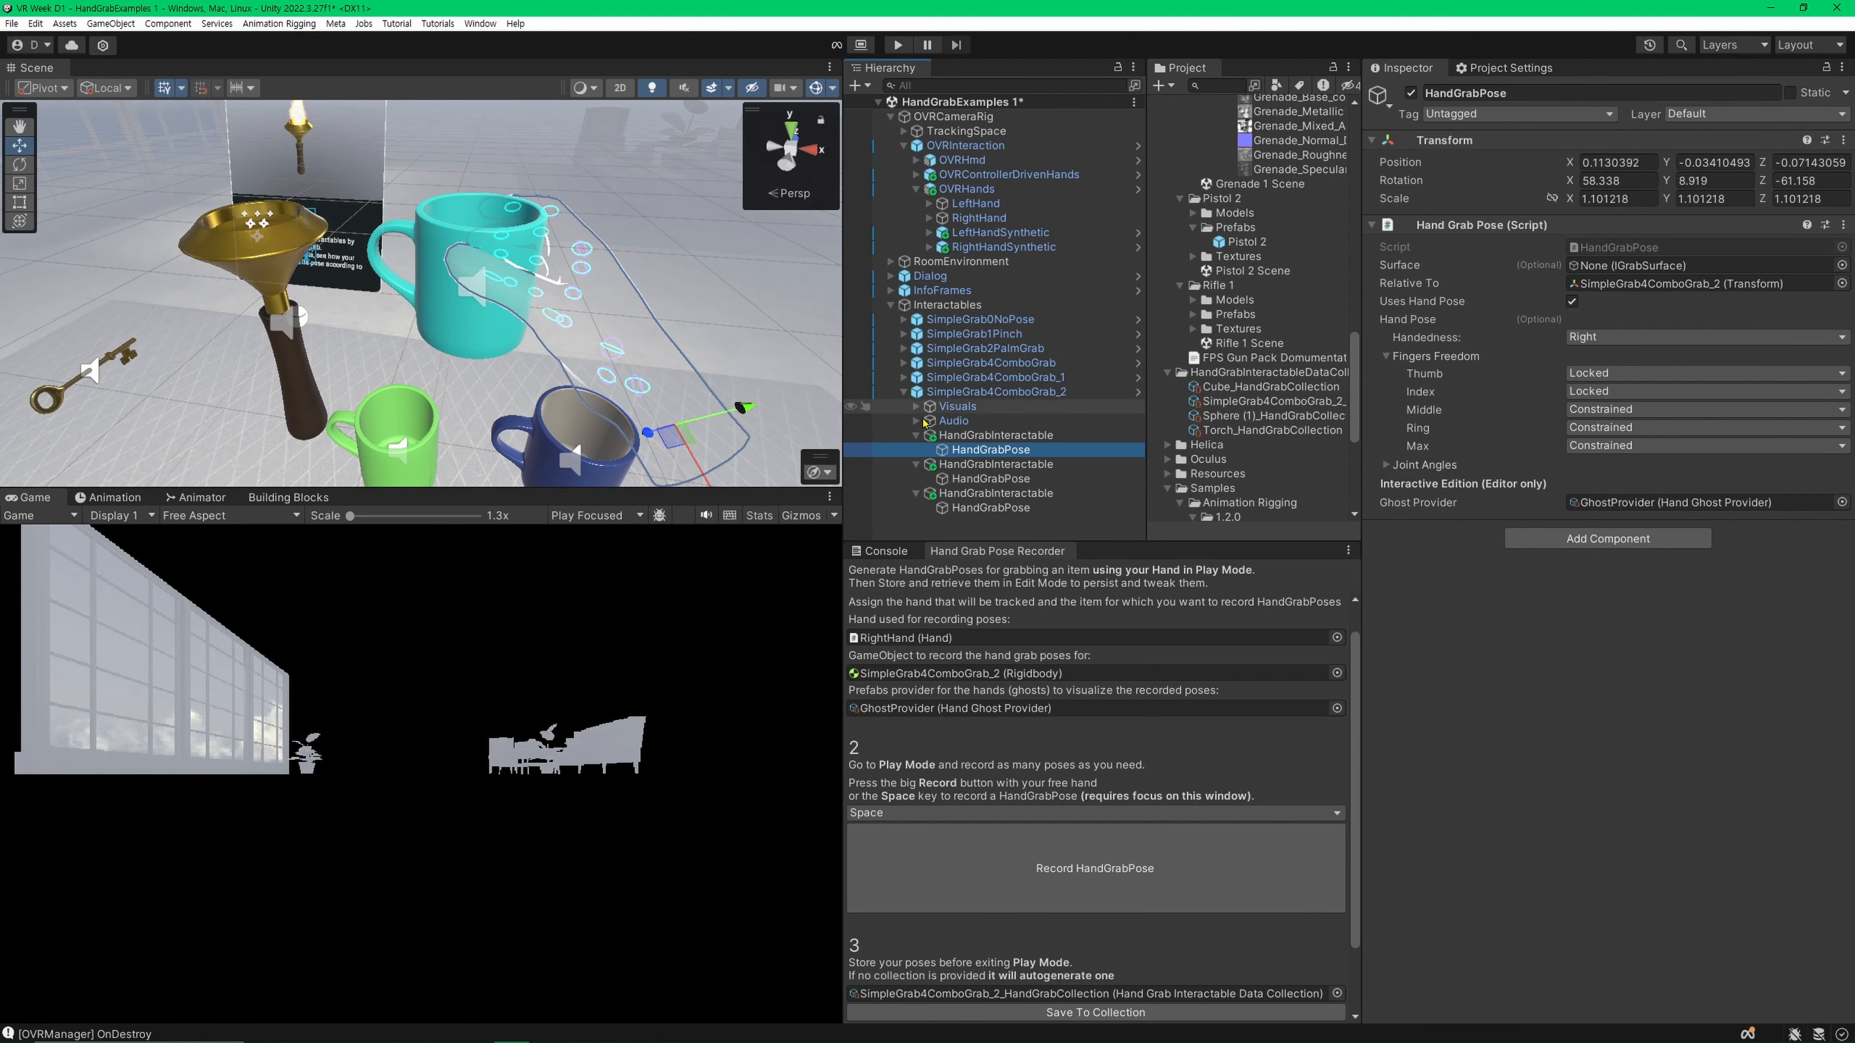
left_click_drag(646, 301, 599, 292, "alt")
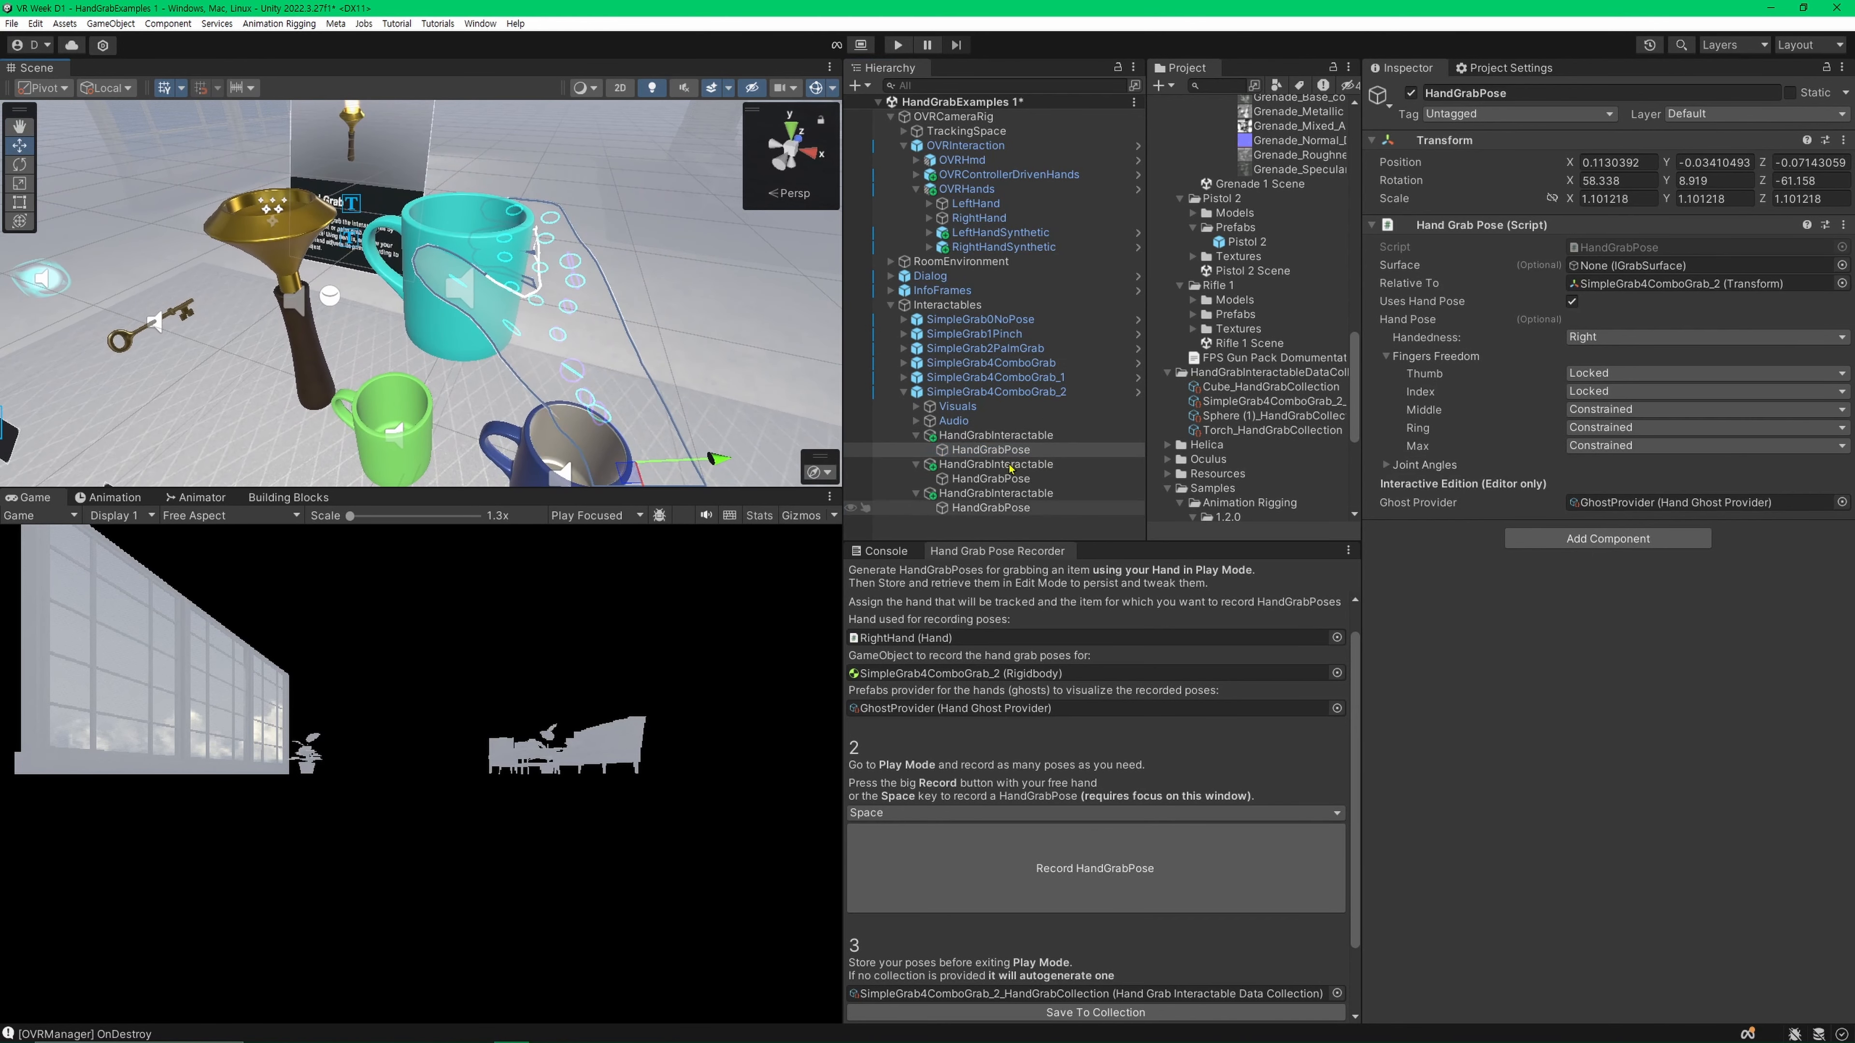
scroll(504, 263, "up", 6, "alt")
scroll(496, 241, "down", 5)
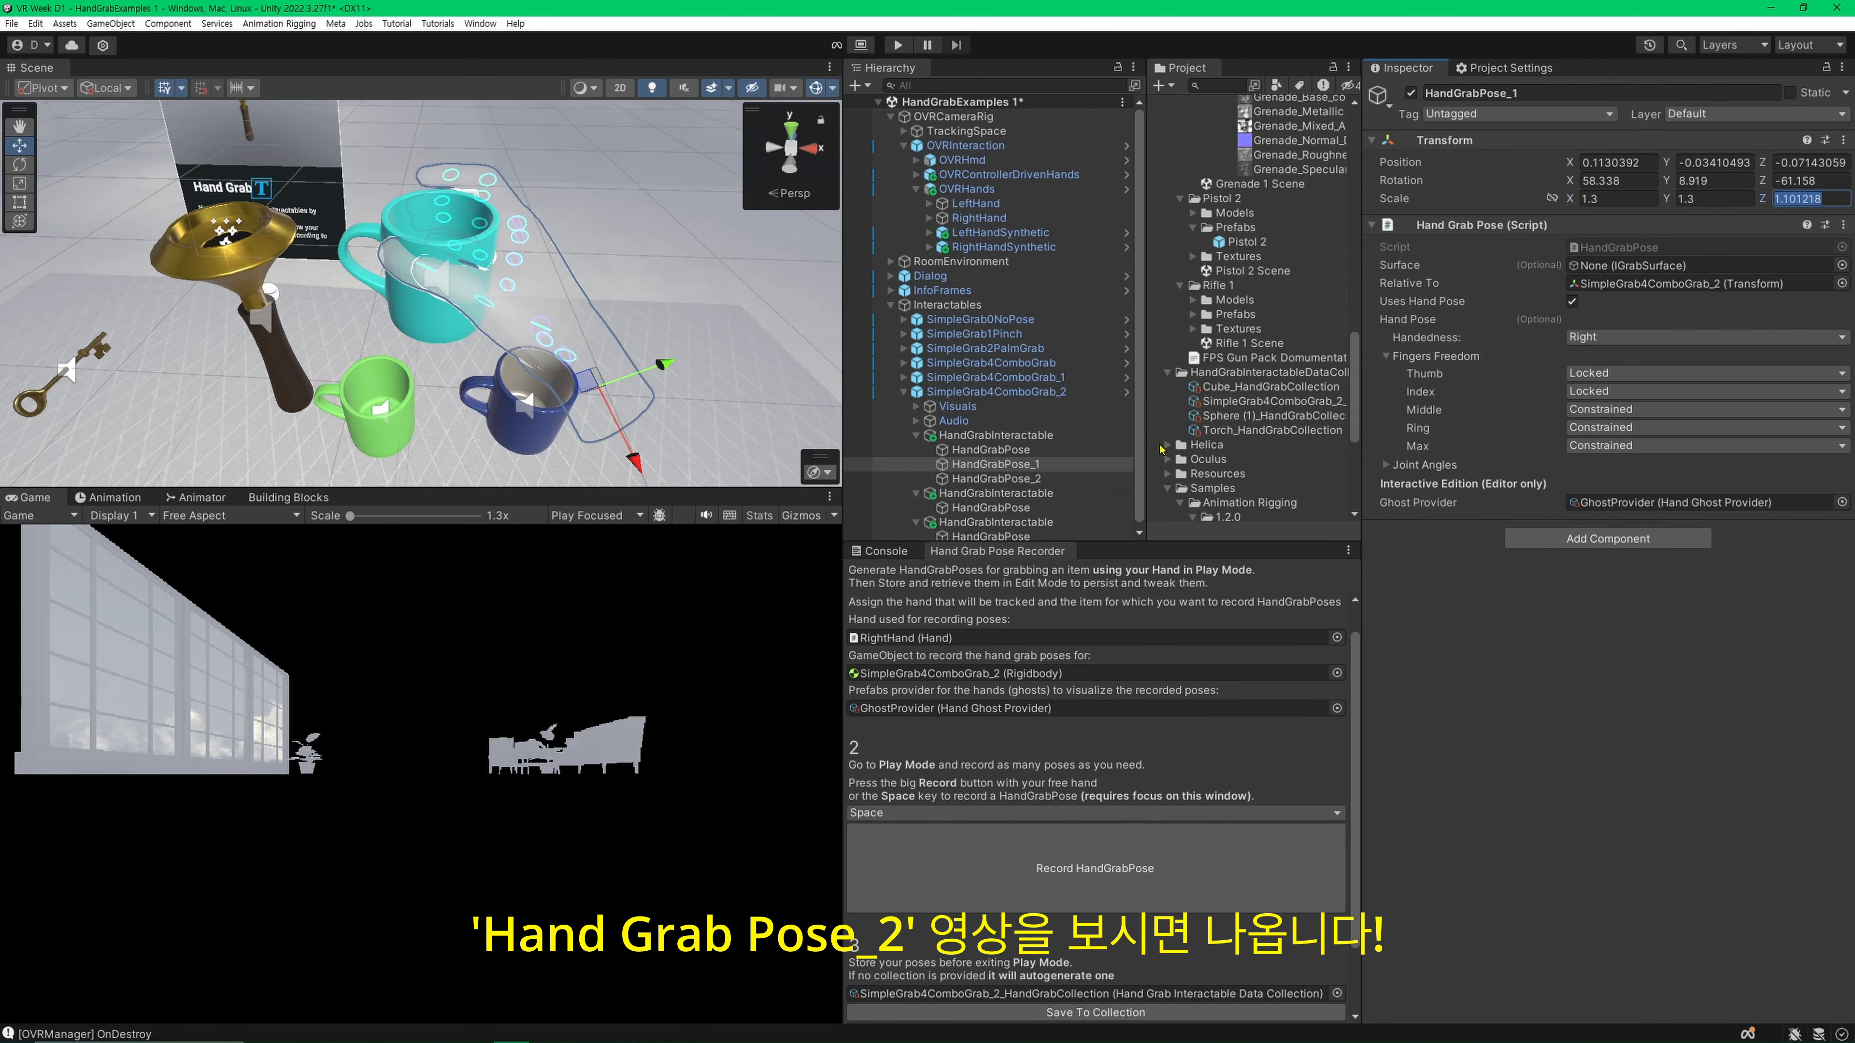
Step: Add HandGrabPose_1 and HandGrabPose_2 to the first HandGrabInteractable's scaled hand grab poses and save the scene
left_click(1044, 479)
left_click_drag(676, 299, 561, 392, "alt")
left_click(996, 466)
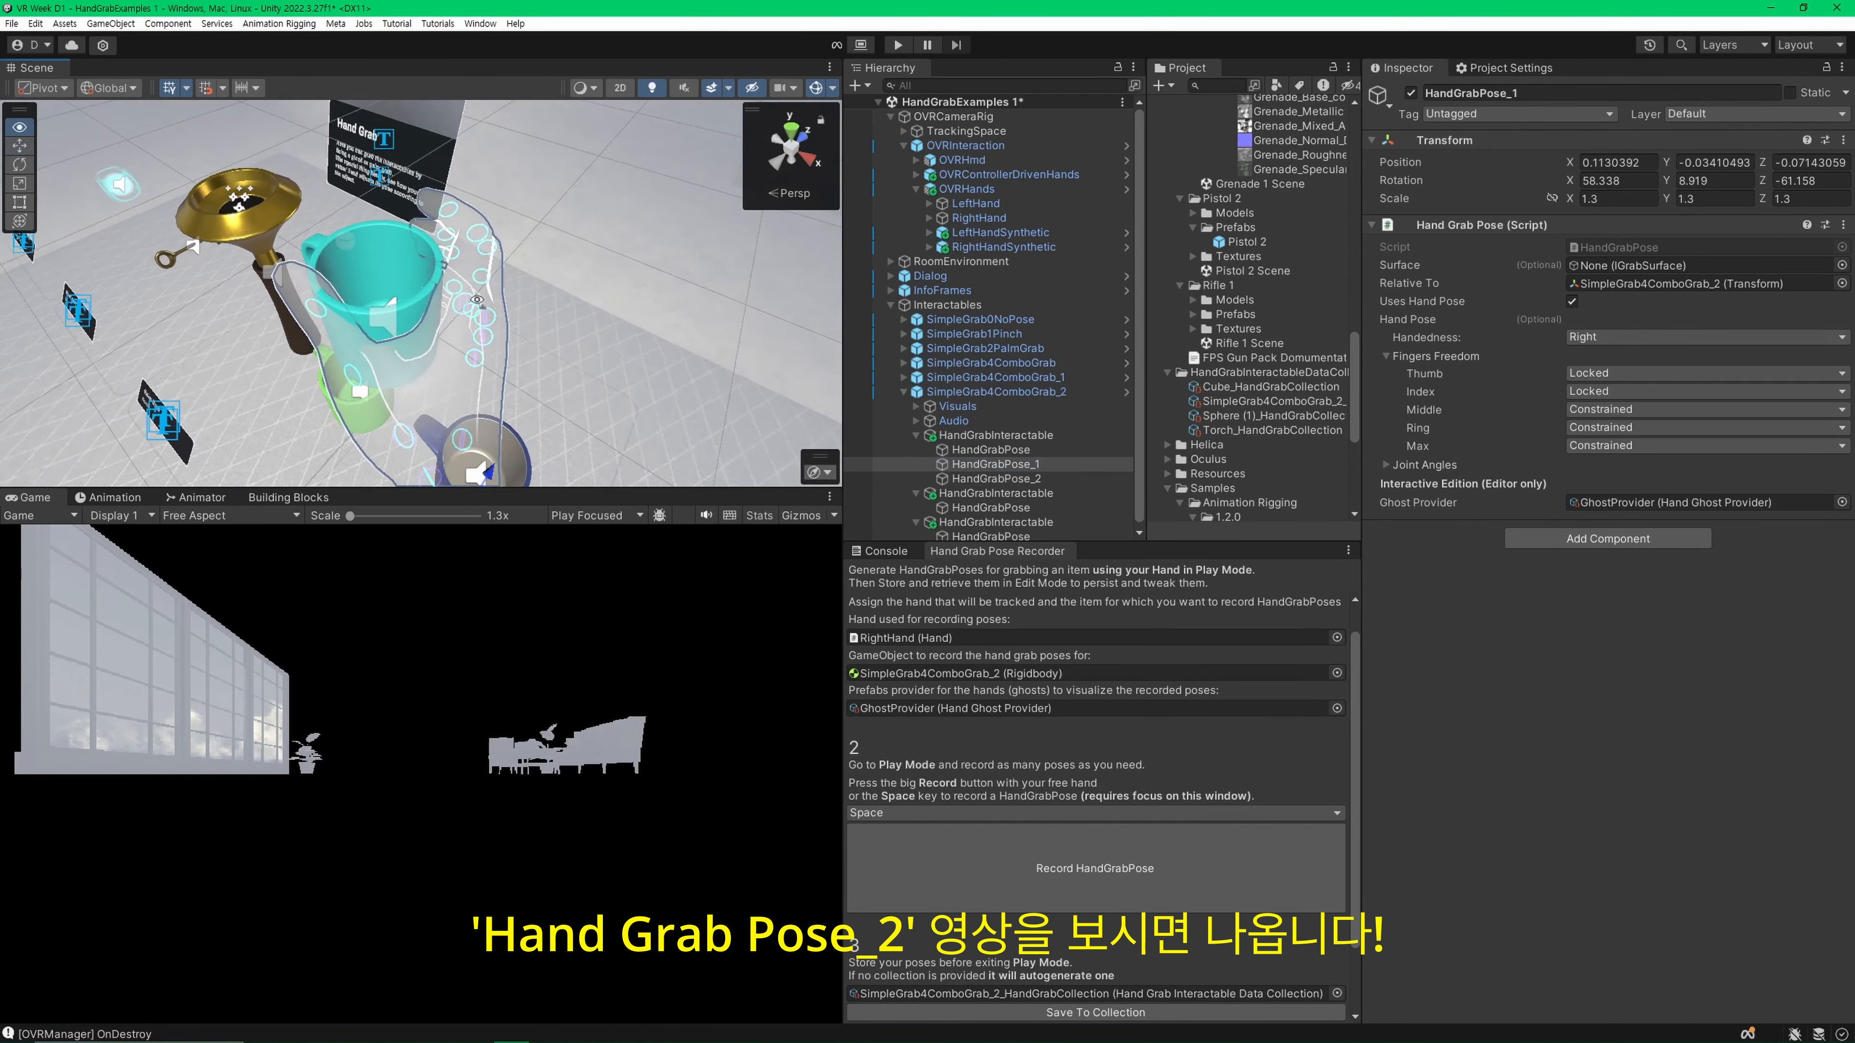
left_click(995, 478)
left_click(996, 436)
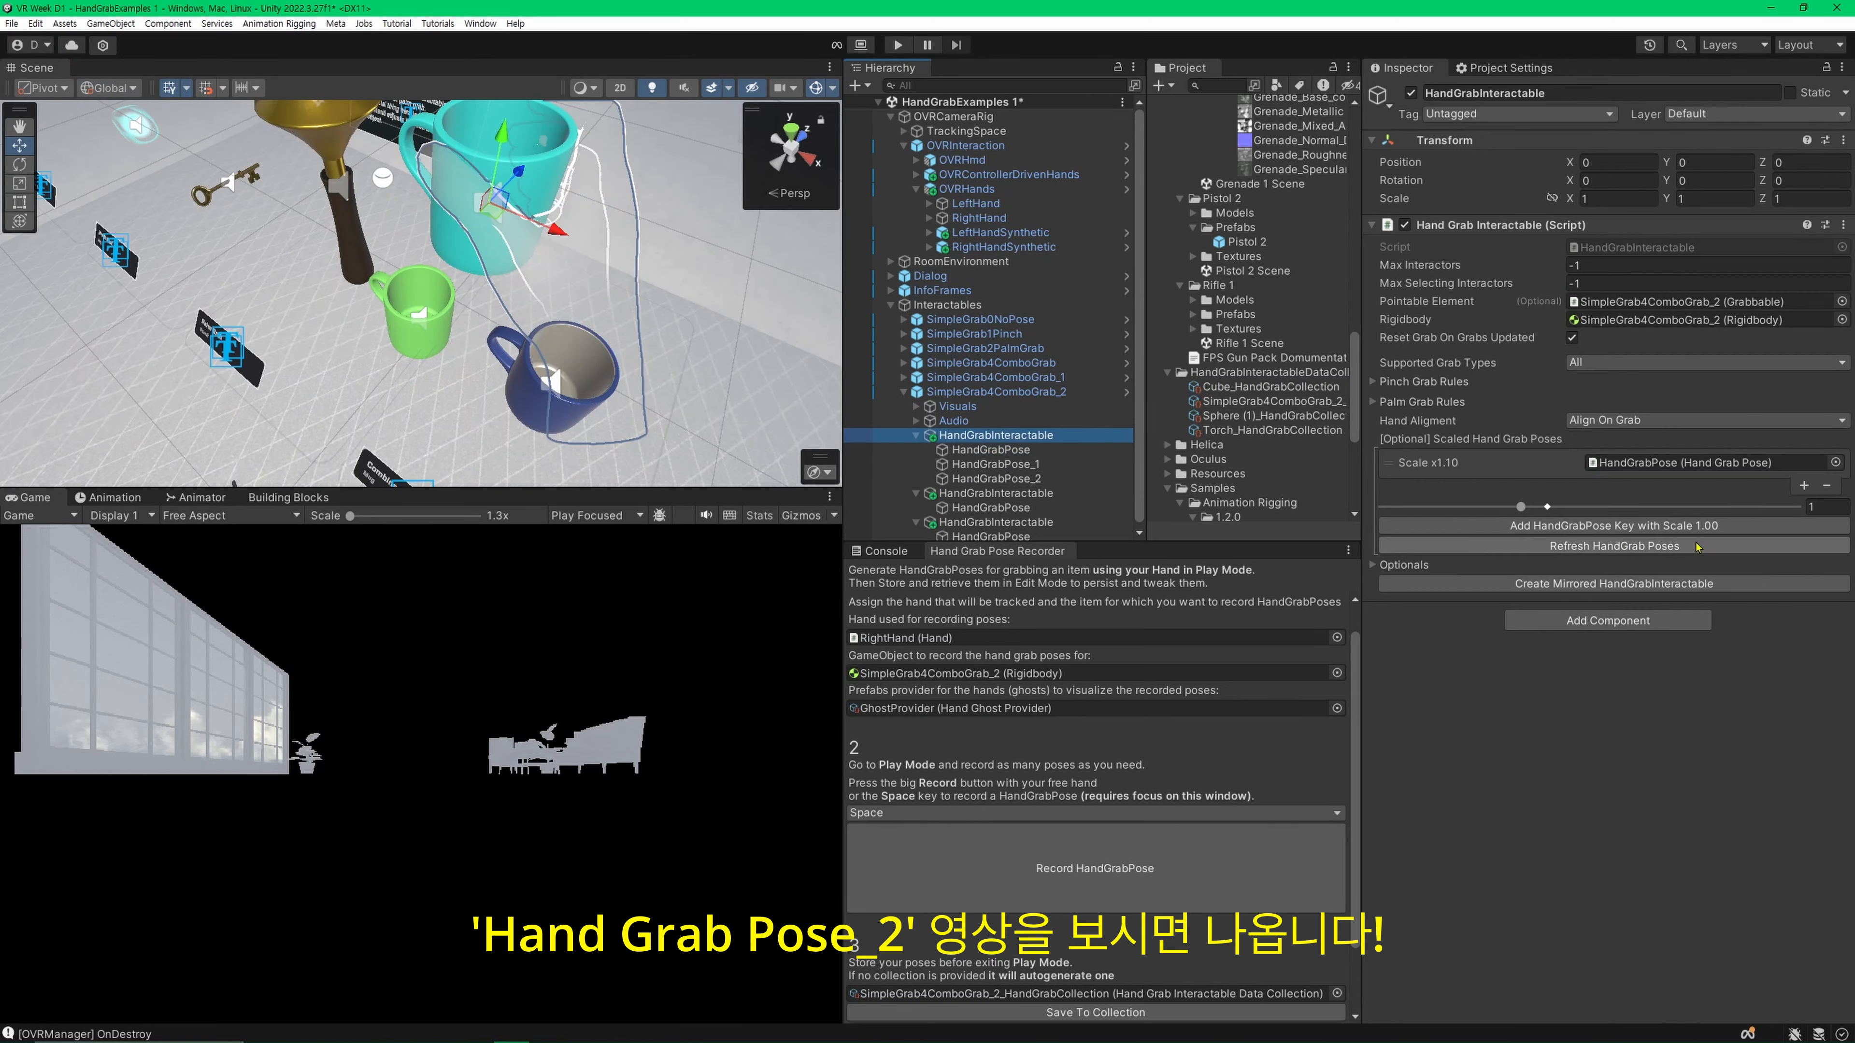
left_click_drag(995, 465, 1702, 484)
left_click_drag(995, 479, 1702, 505)
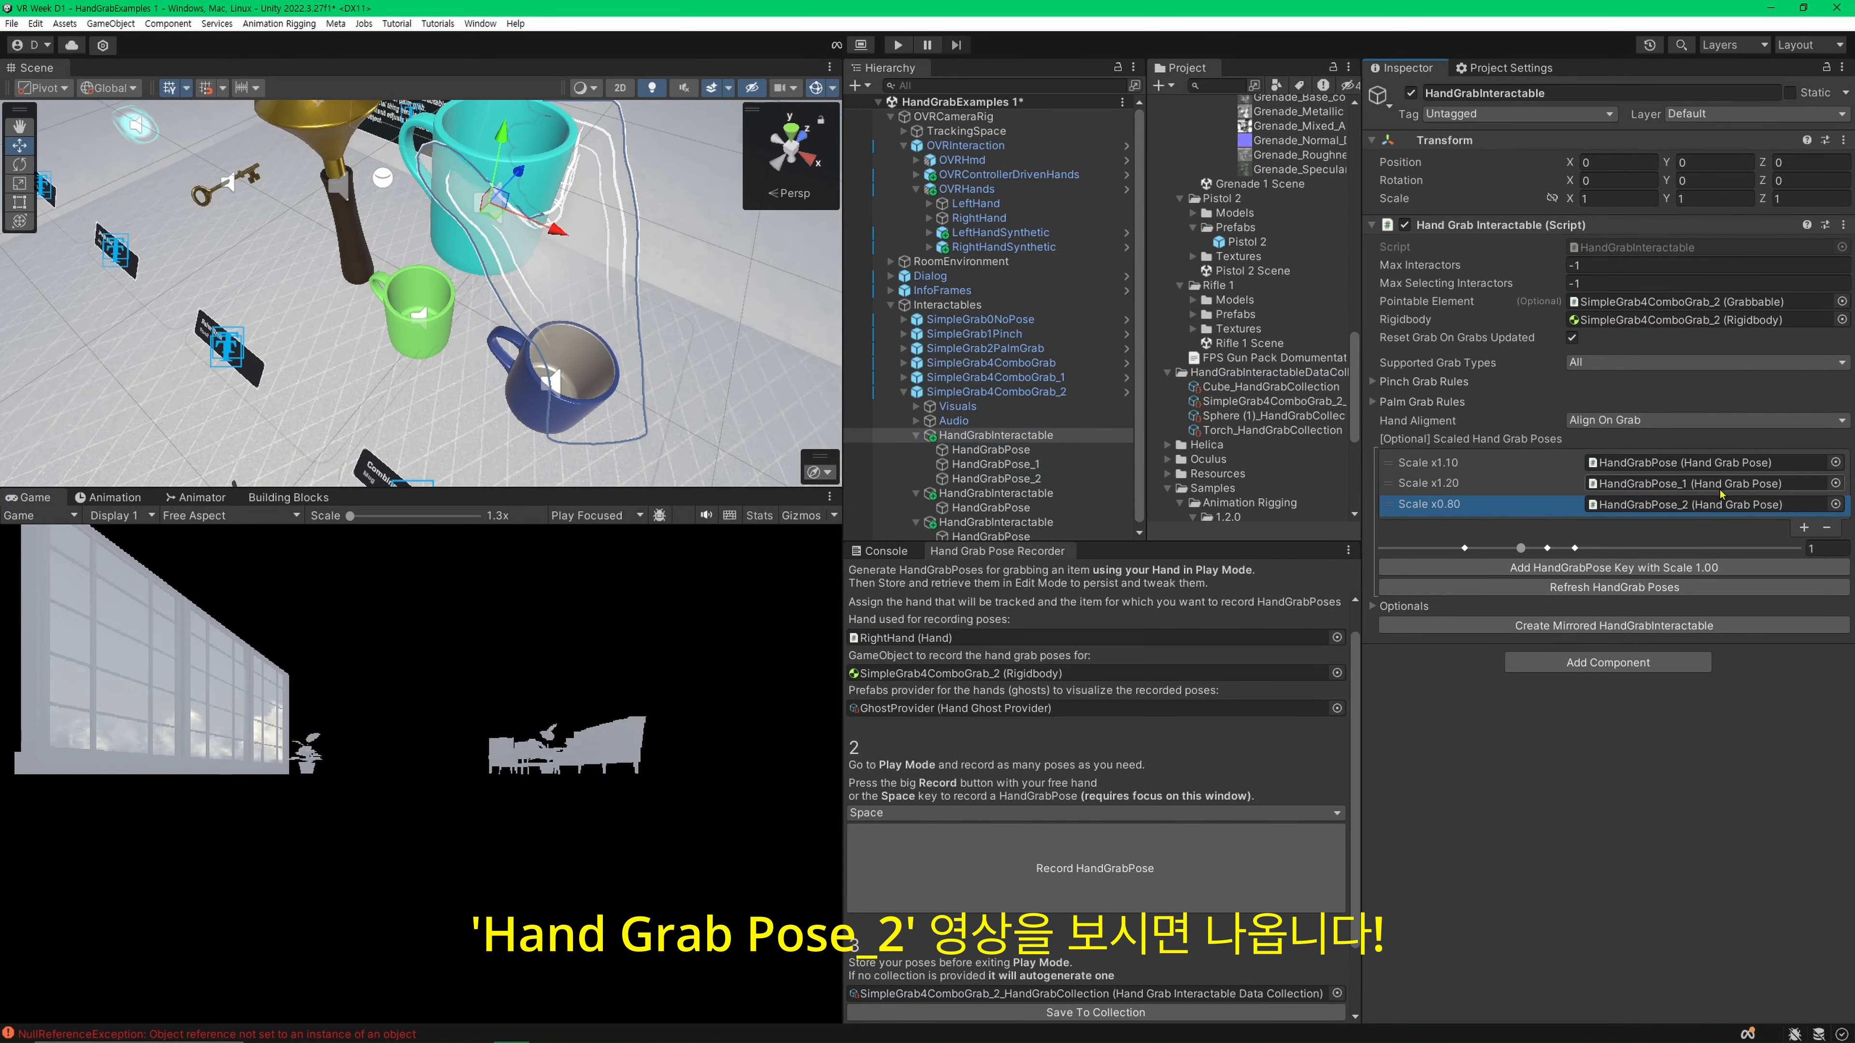
left_click(1680, 463)
key("ctrl+s")
Step: Review HandGrabPose_1 and the HandGrabPose of each of the other two HandGrabInteractables on the turquoise mug
left_click_drag(438, 329, 613, 277, "alt")
left_click(995, 465)
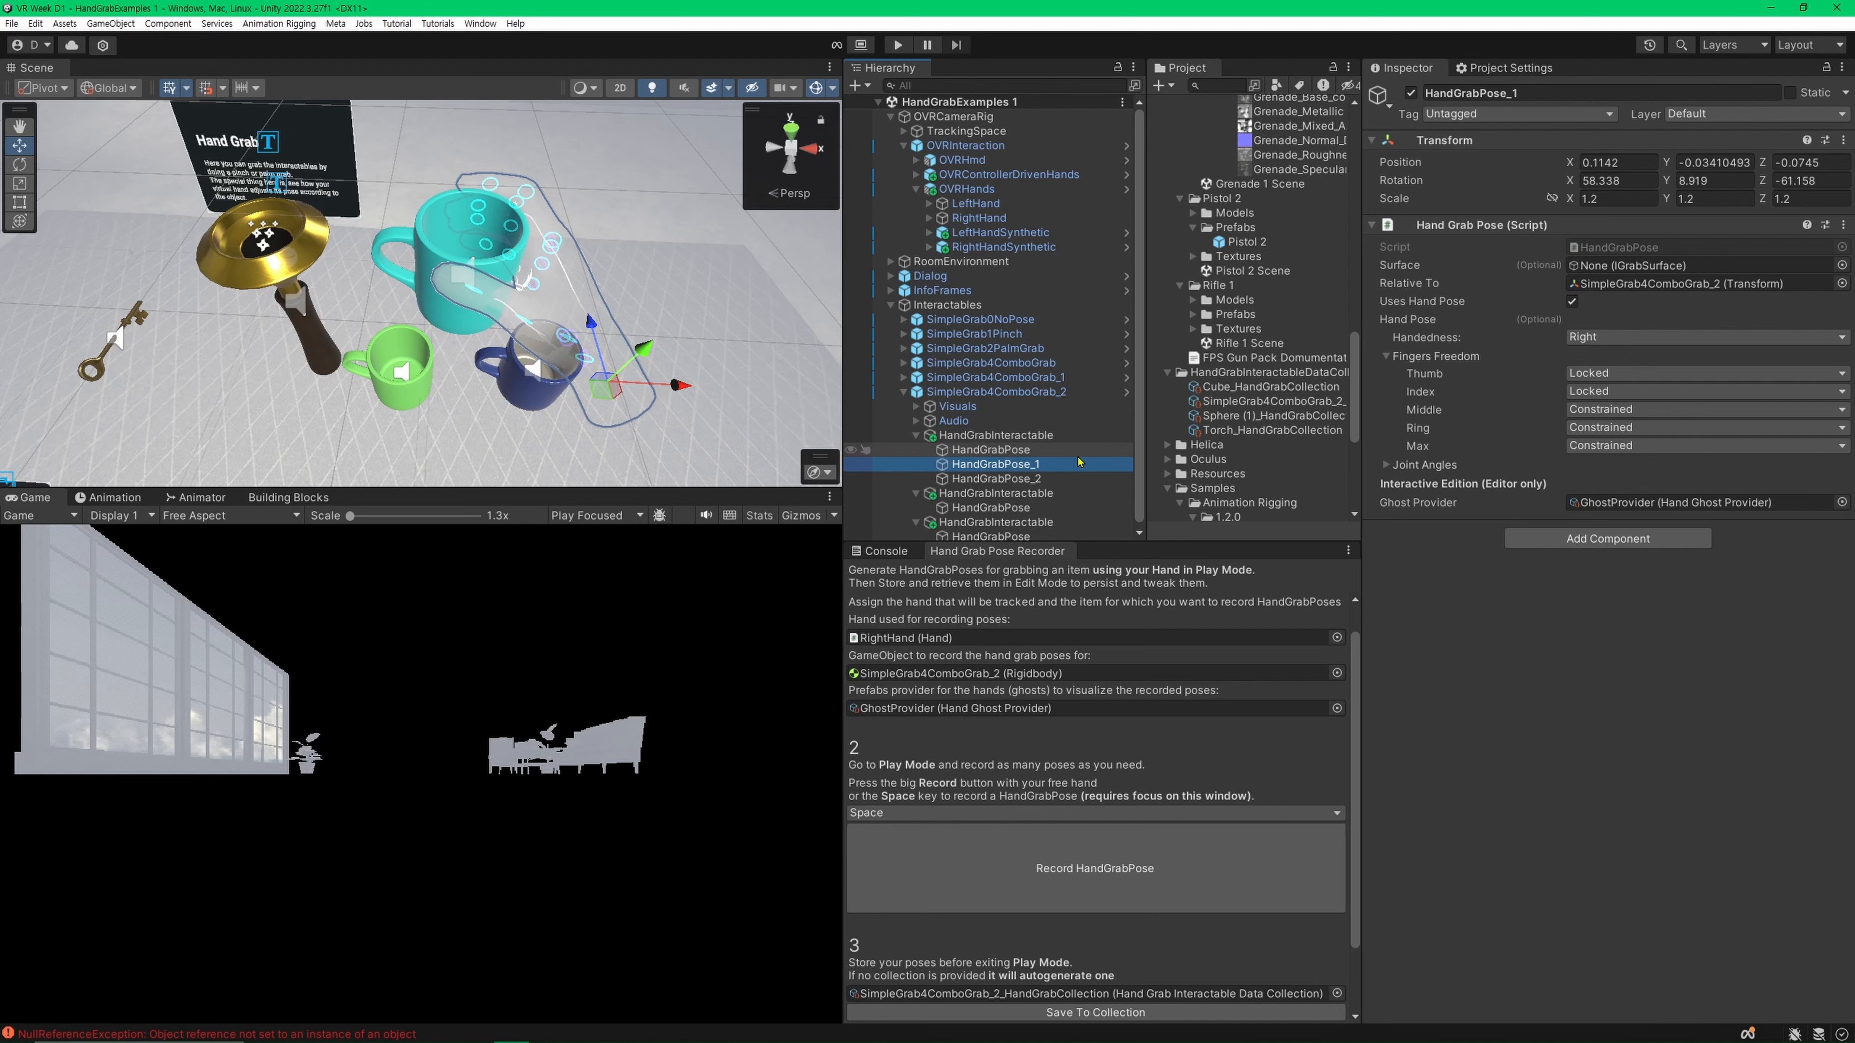
left_click(991, 508)
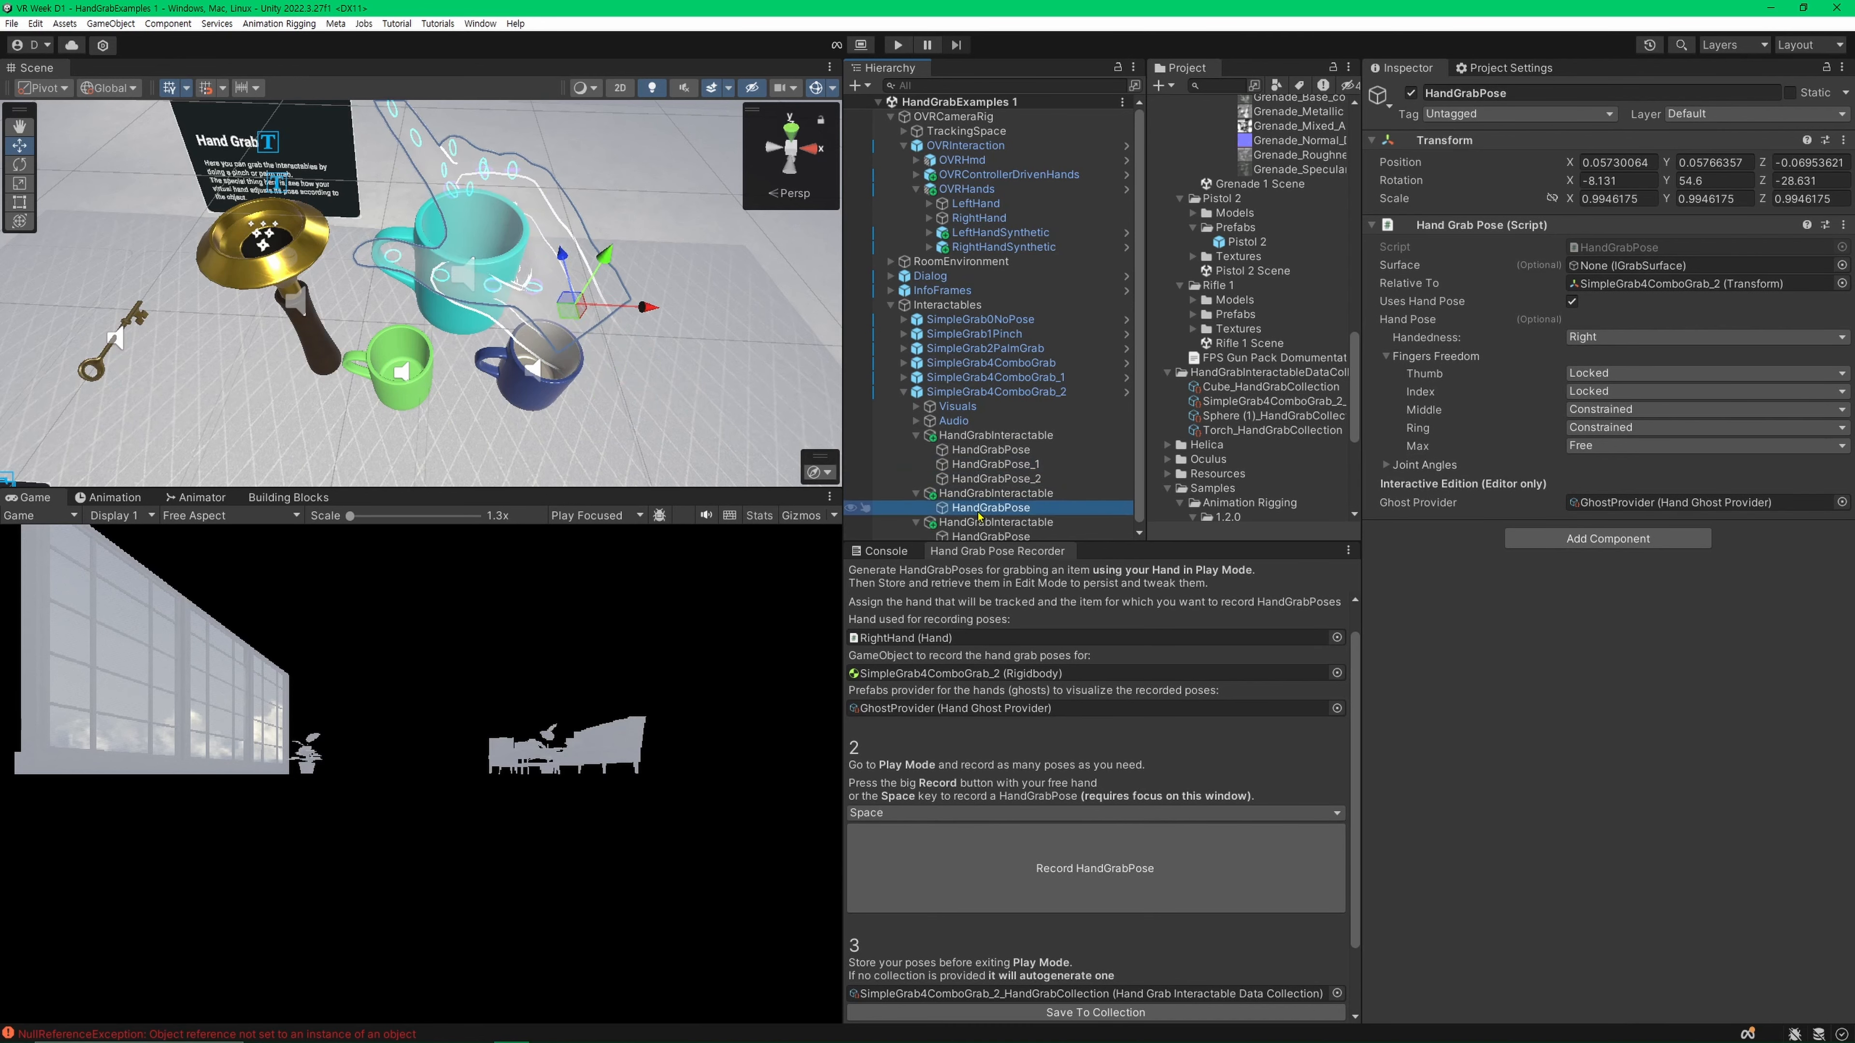
left_click_drag(541, 249, 584, 232, "alt")
left_click(992, 537)
left_click_drag(399, 219, 392, 281, "alt")
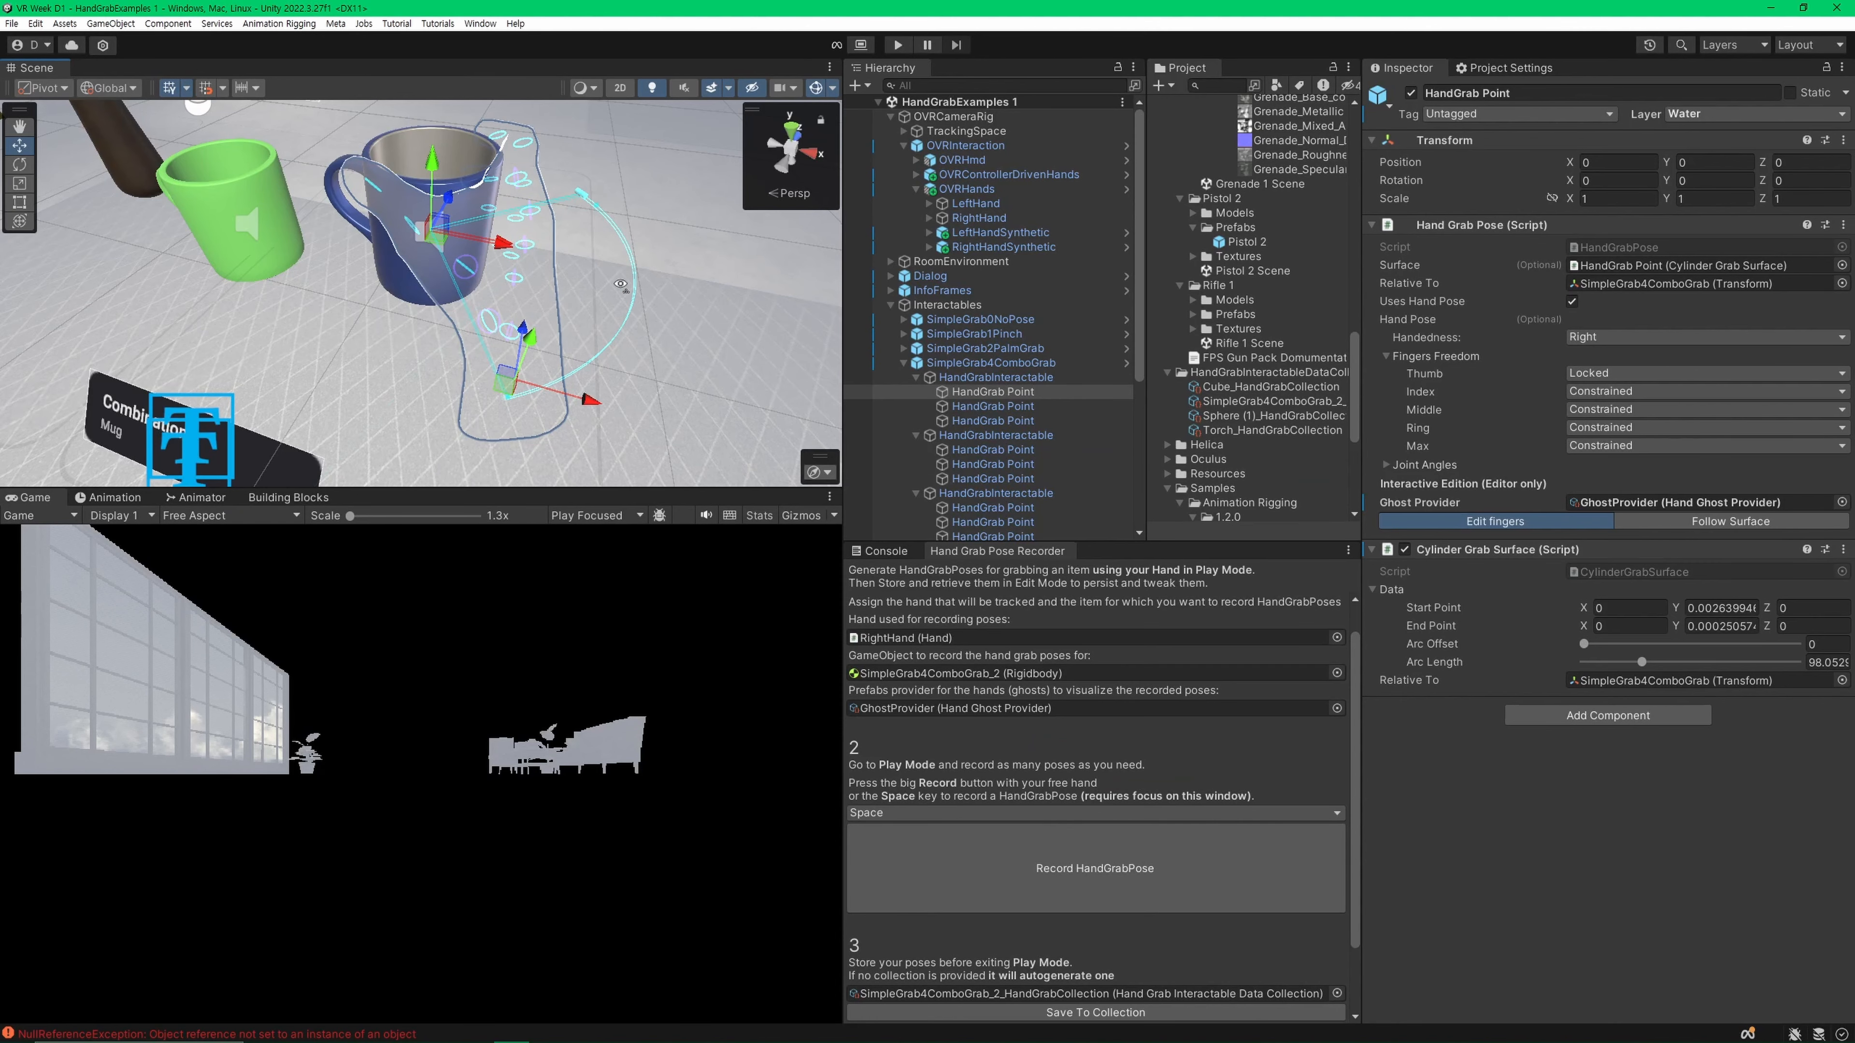
Step: Examine the HandGrab Points of SimpleGrab4ComboGrab's first and third HandGrabInteractables around the blue mug
key("w")
right_click_drag(621, 284, 688, 310)
key("s")
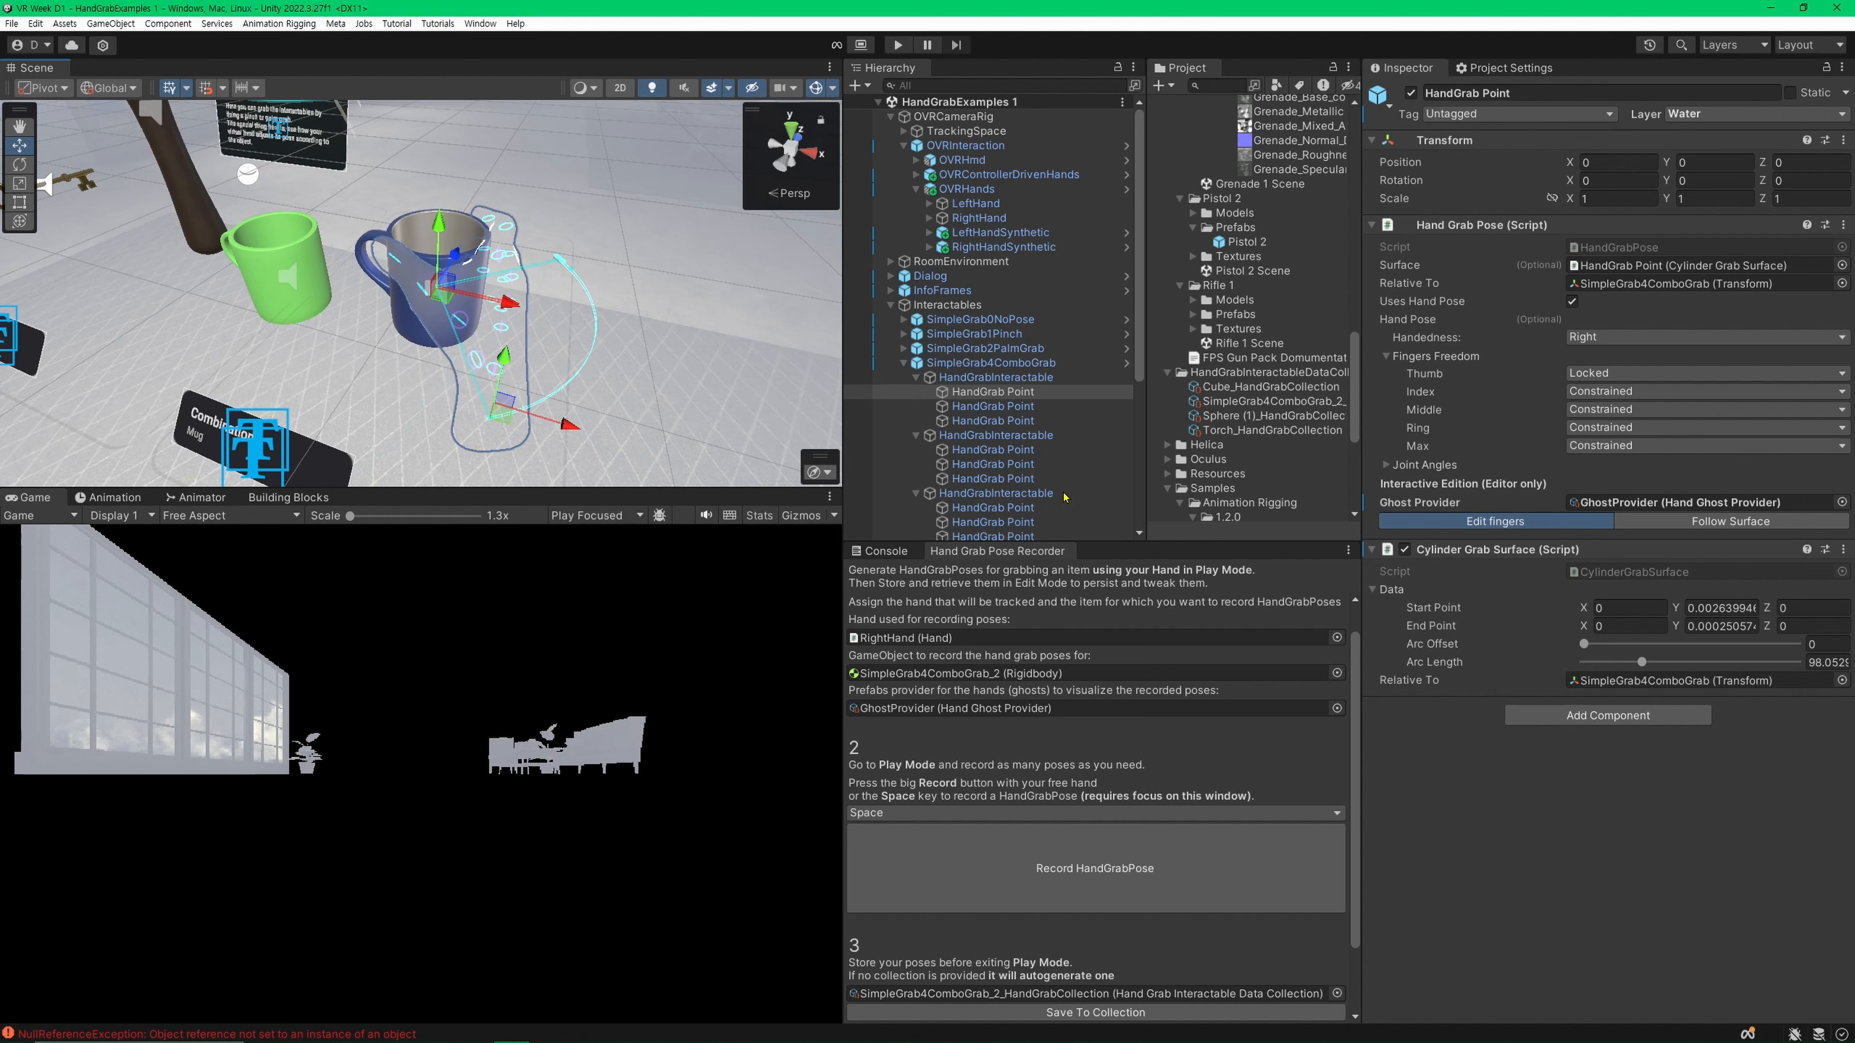
scroll(1064, 498, "down", 3)
left_click(1020, 414)
key("a")
right_click_drag(468, 292, 391, 257)
key("w")
key("w")
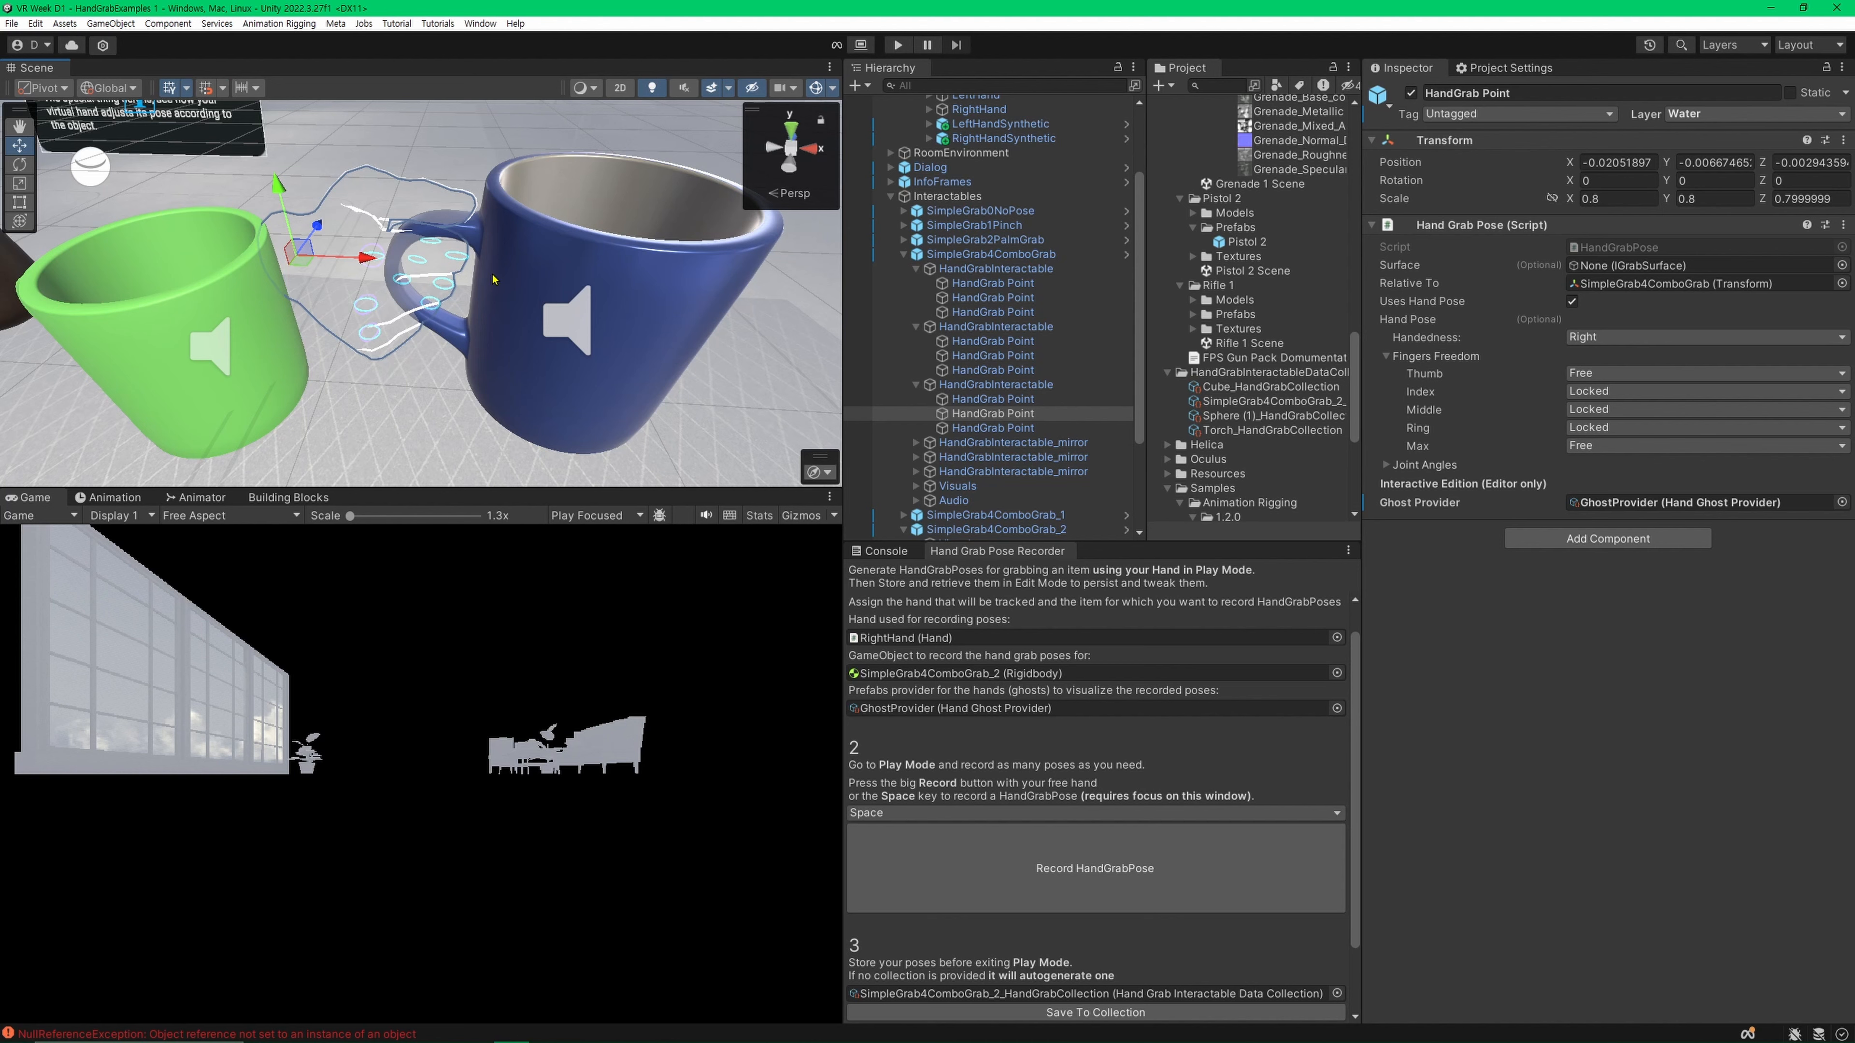
Step: Examine the Cylinder Grab Surface on the middle HandGrab Point of SimpleGrab4ComboGrab's second HandGrabInteractable
left_click(993, 356)
right_click_drag(606, 278, 672, 254)
key("s")
key("w")
key("s")
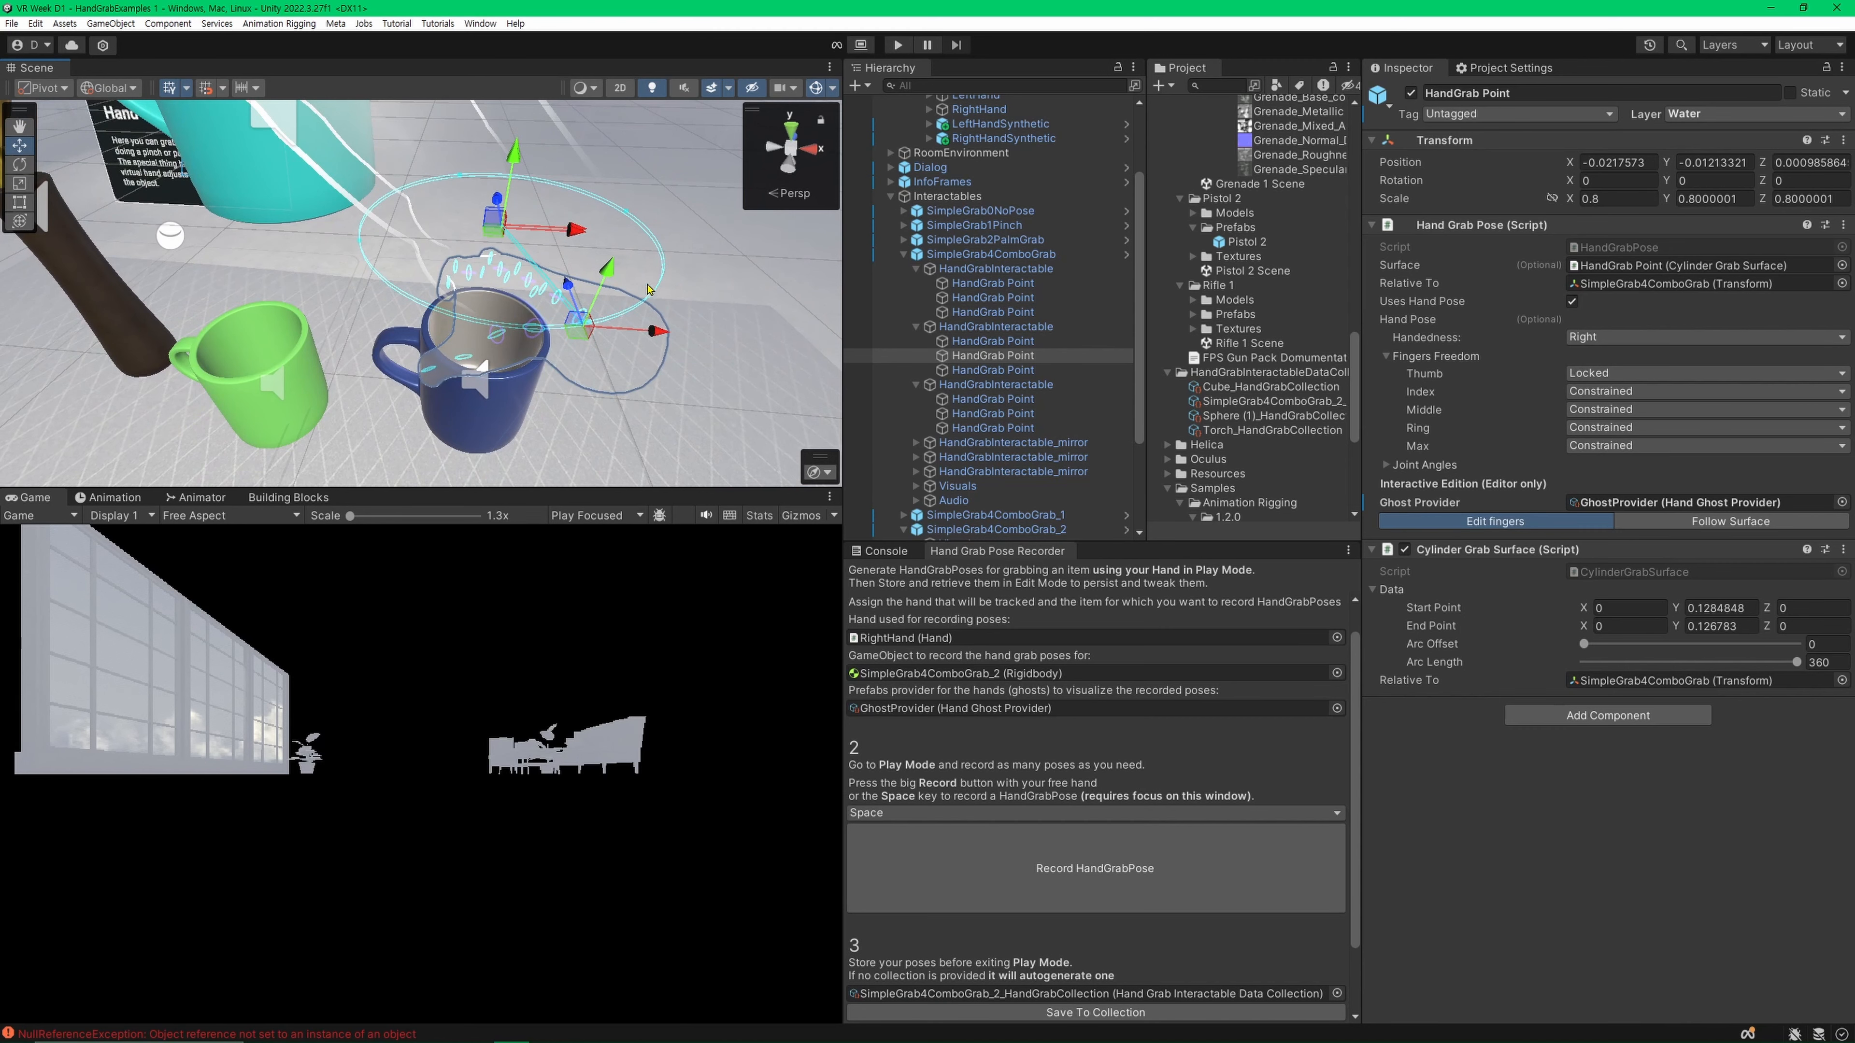
key("s")
right_click_drag(649, 289, 625, 295)
key("w")
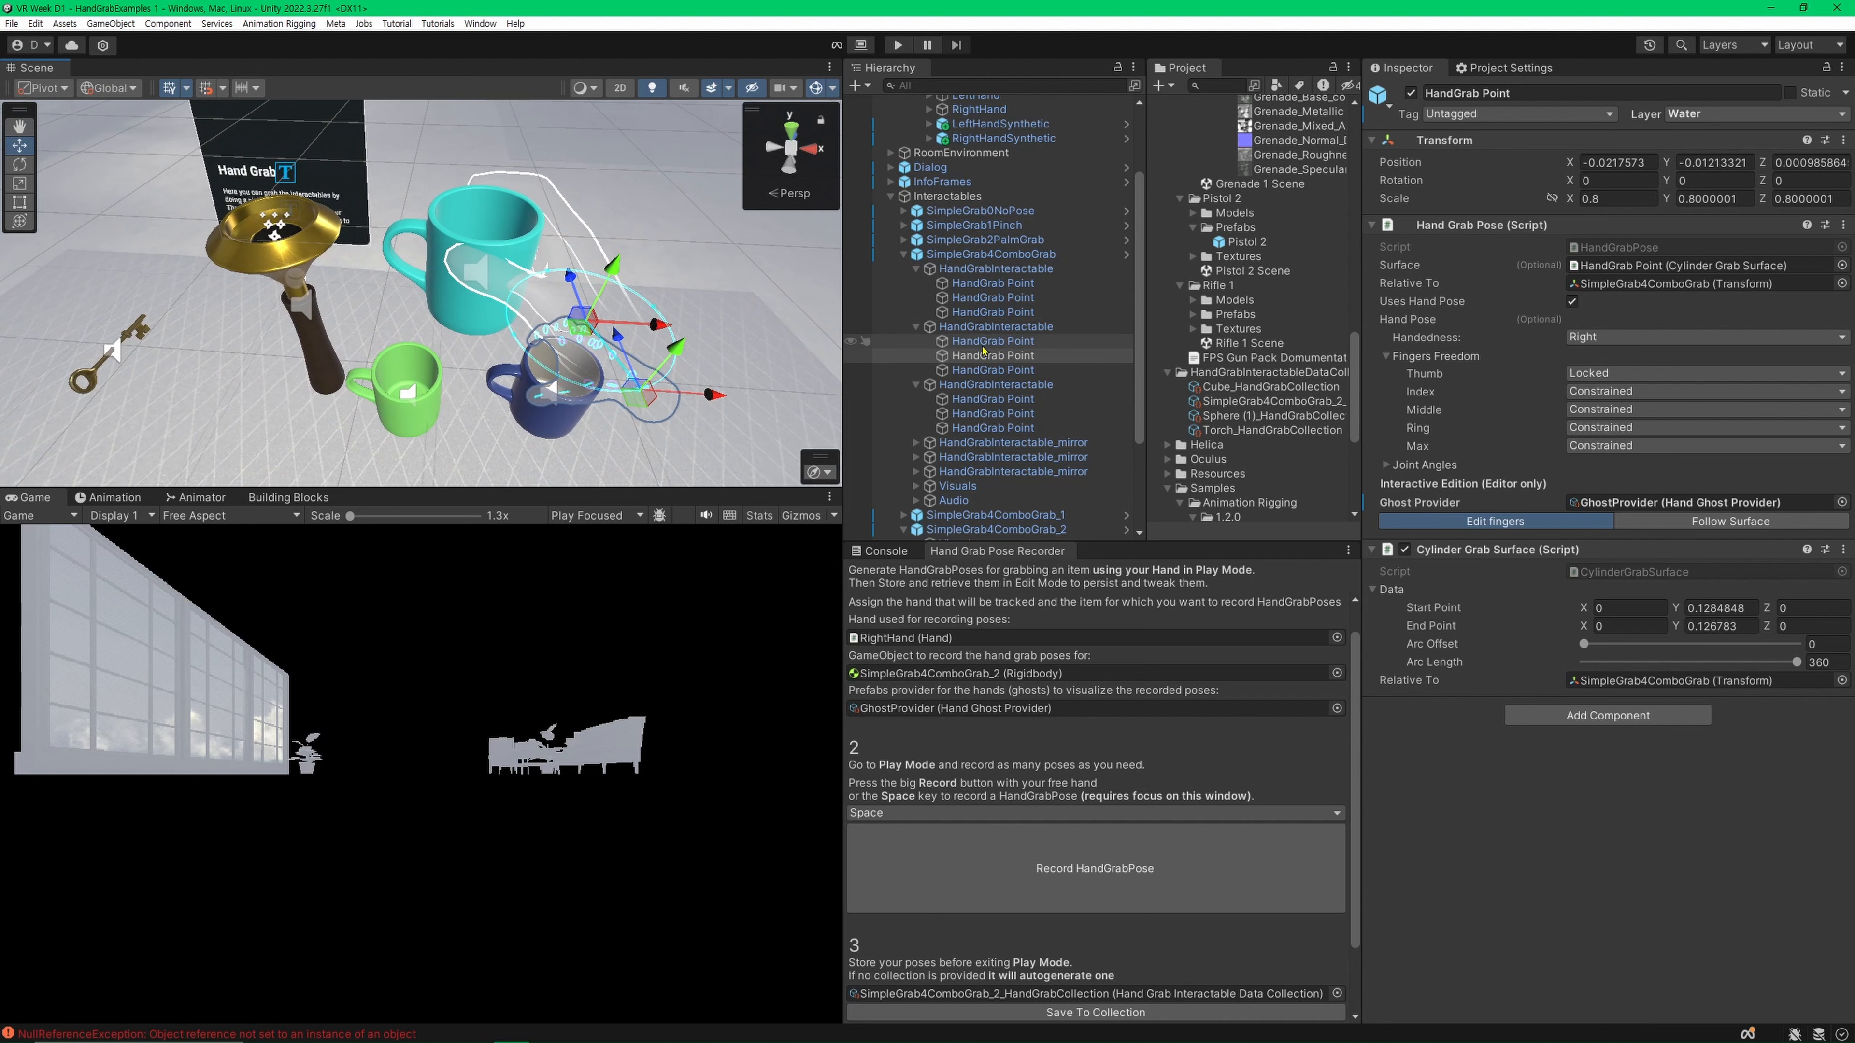
Step: Collapse SimpleGrab4ComboGrab and the three HandGrabInteractables under SimpleGrab4ComboGrab_2, with the first of those interactables selected
left_click(904, 254)
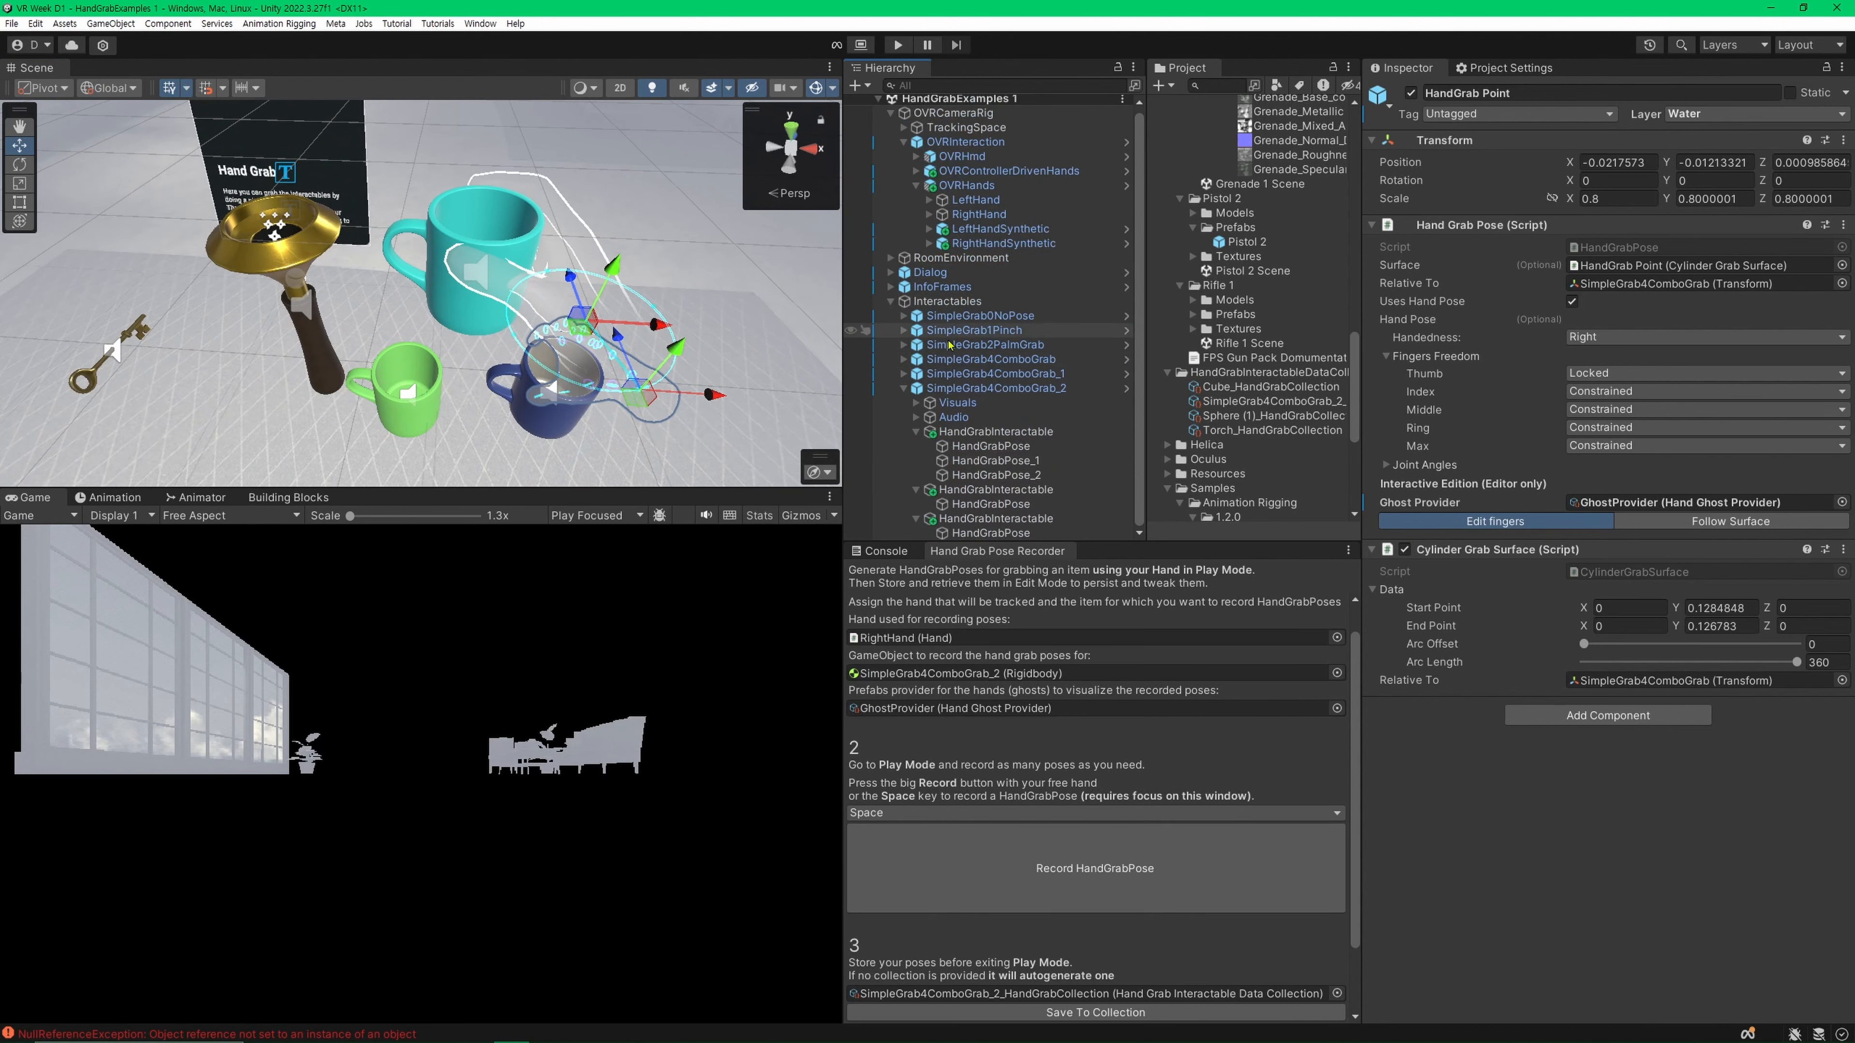
left_click(970, 446)
left_click(968, 433)
right_click_drag(589, 349, 574, 316)
key("w")
key("s")
key("w")
left_click(916, 433)
left_click(918, 452)
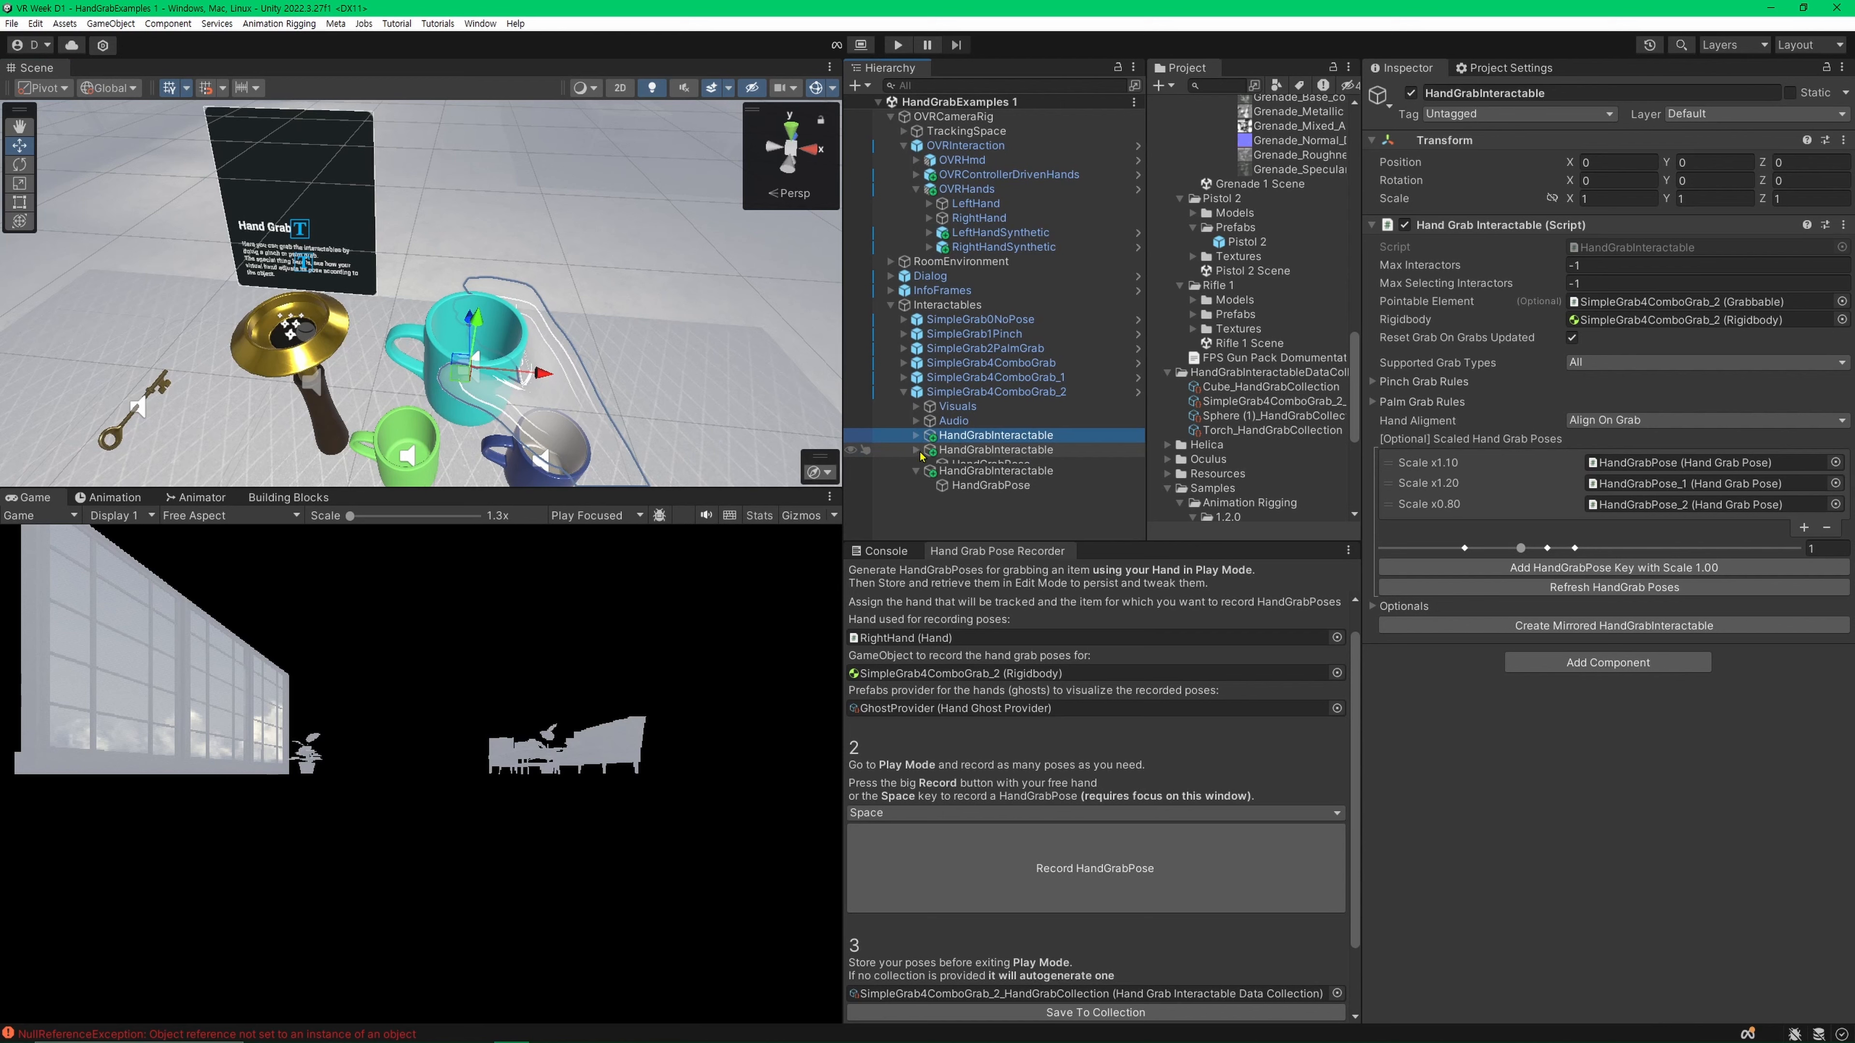
left_click(917, 465)
right_click_drag(544, 370, 475, 342)
key("w")
key("s")
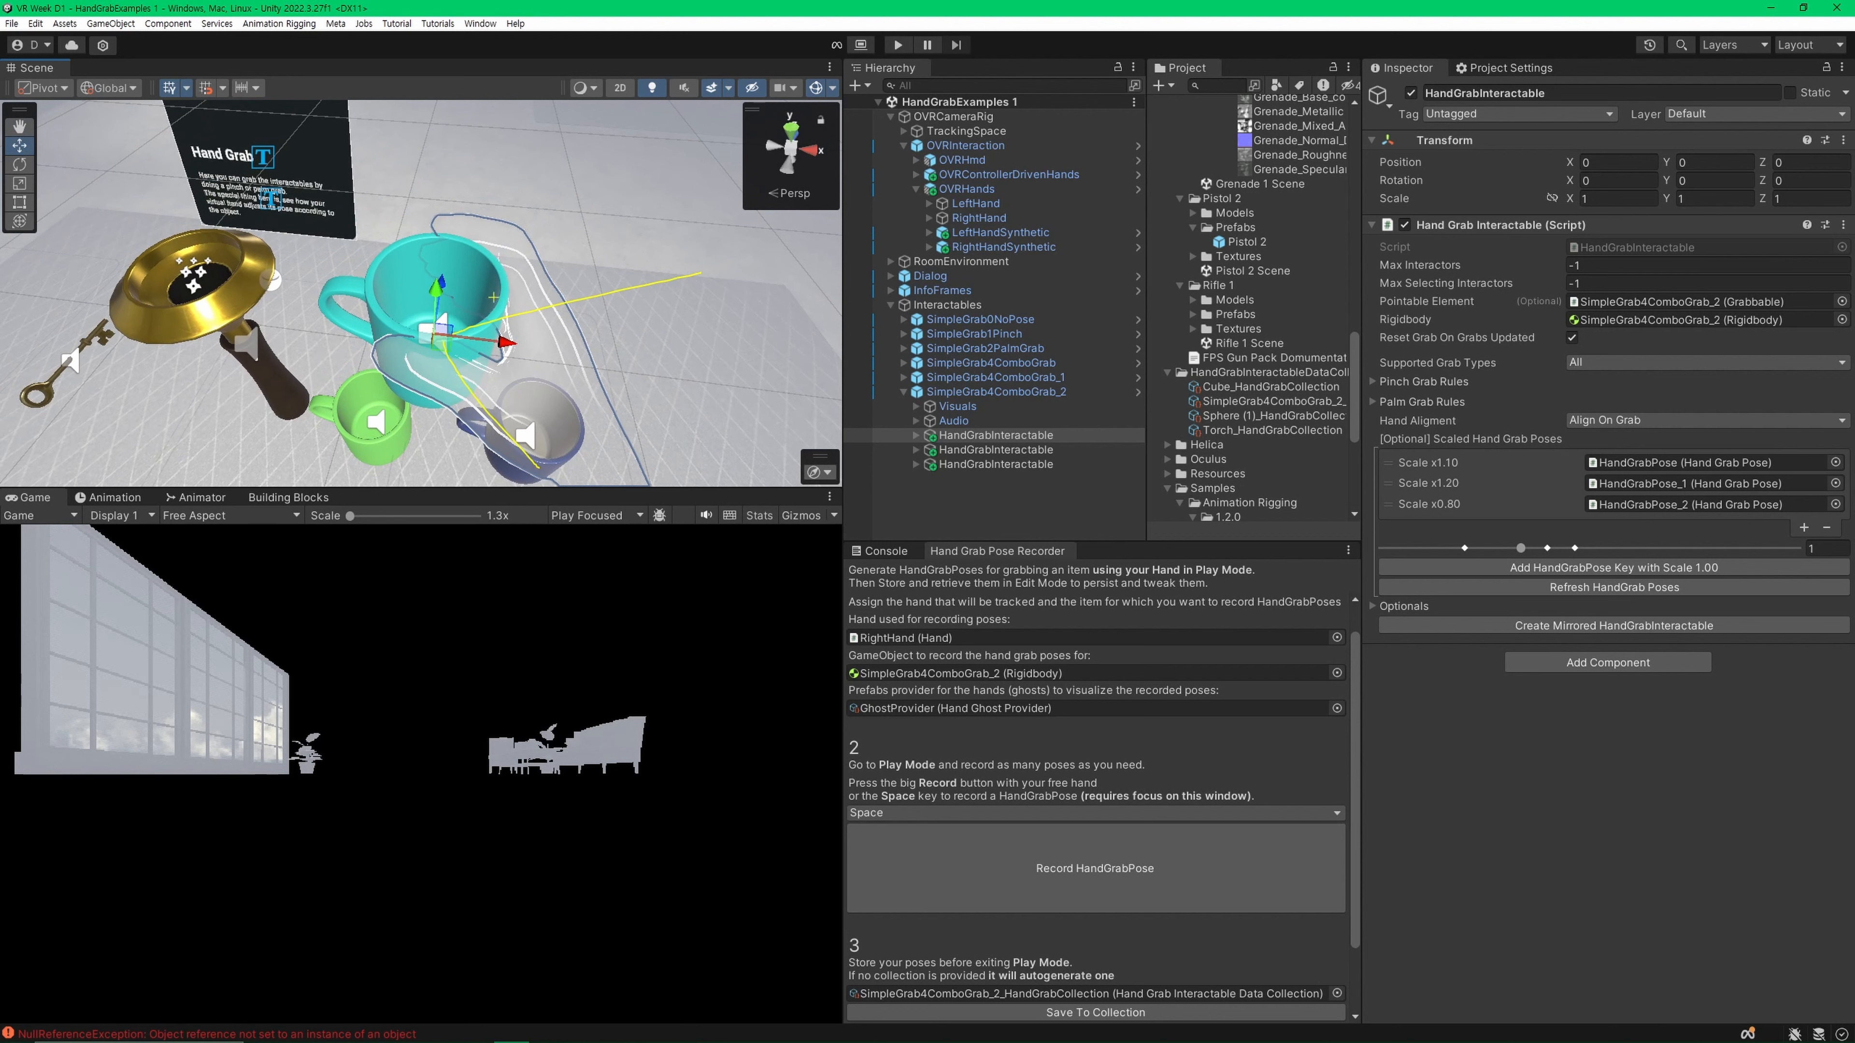
left_click_drag(411, 185, 652, 443)
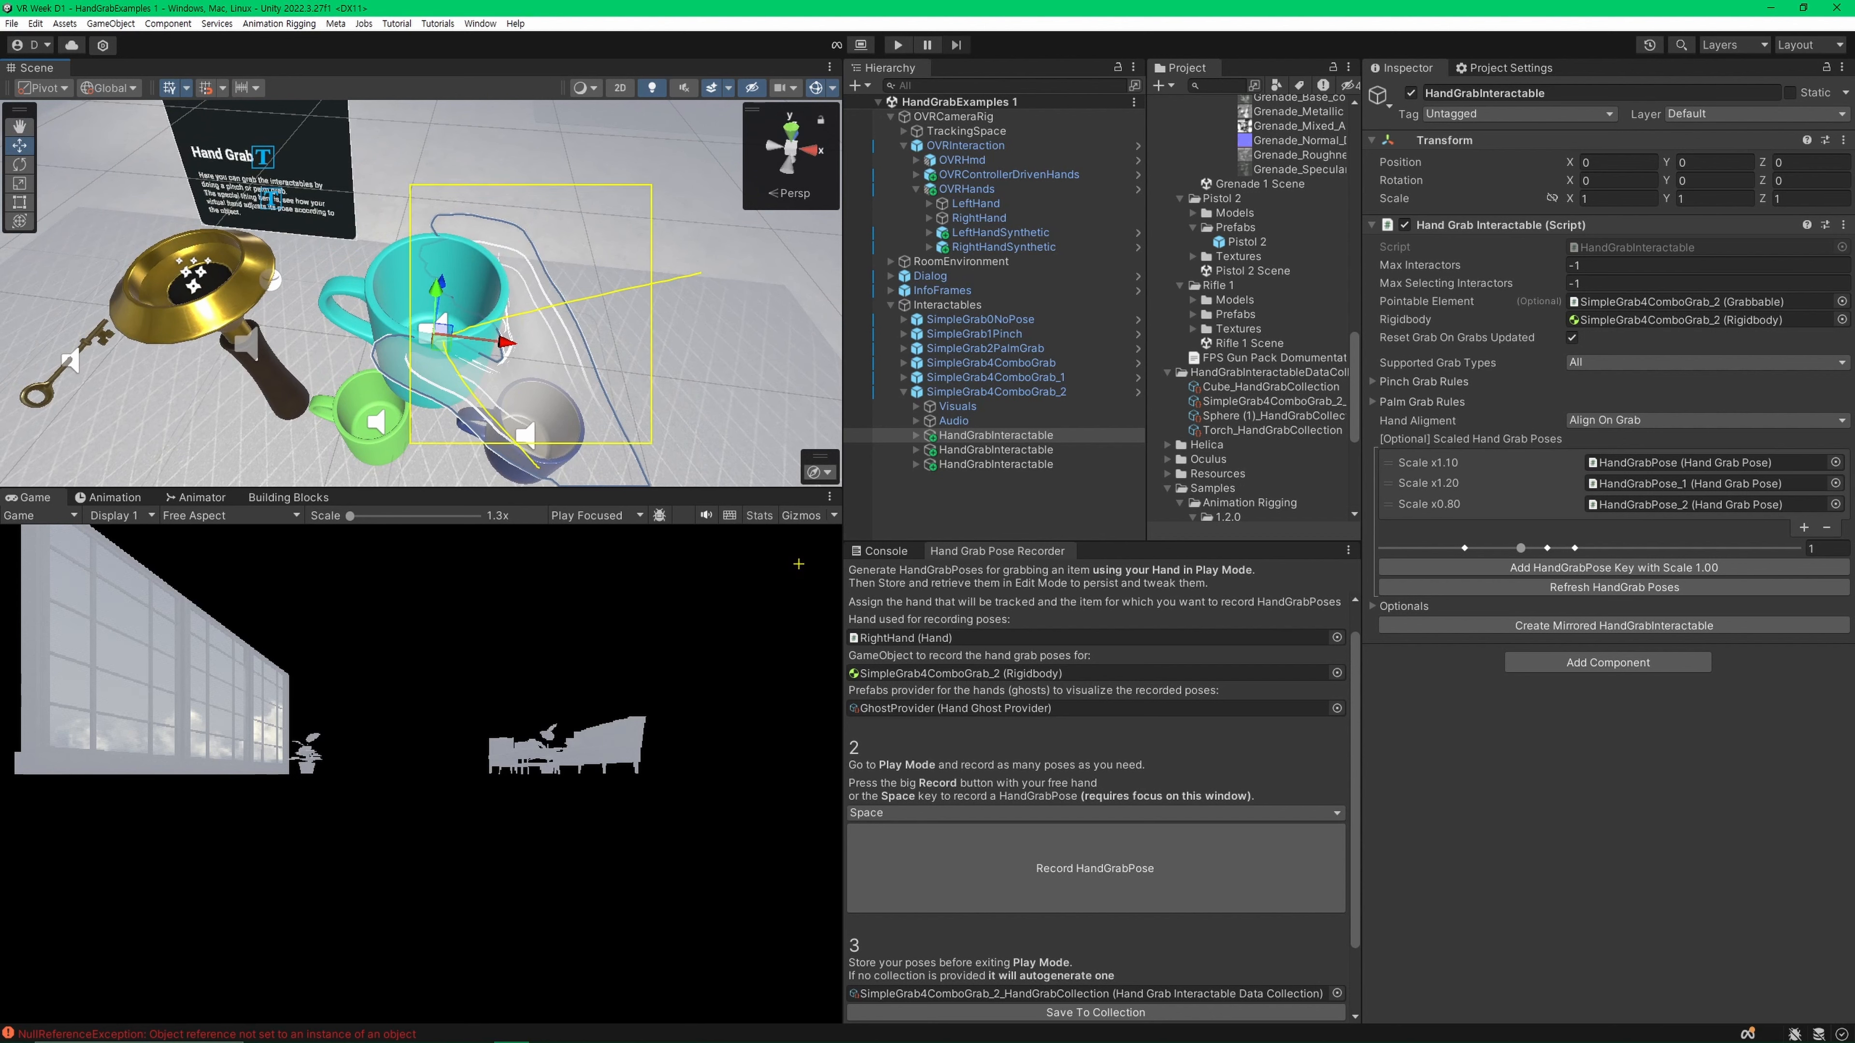
left_click(666, 406)
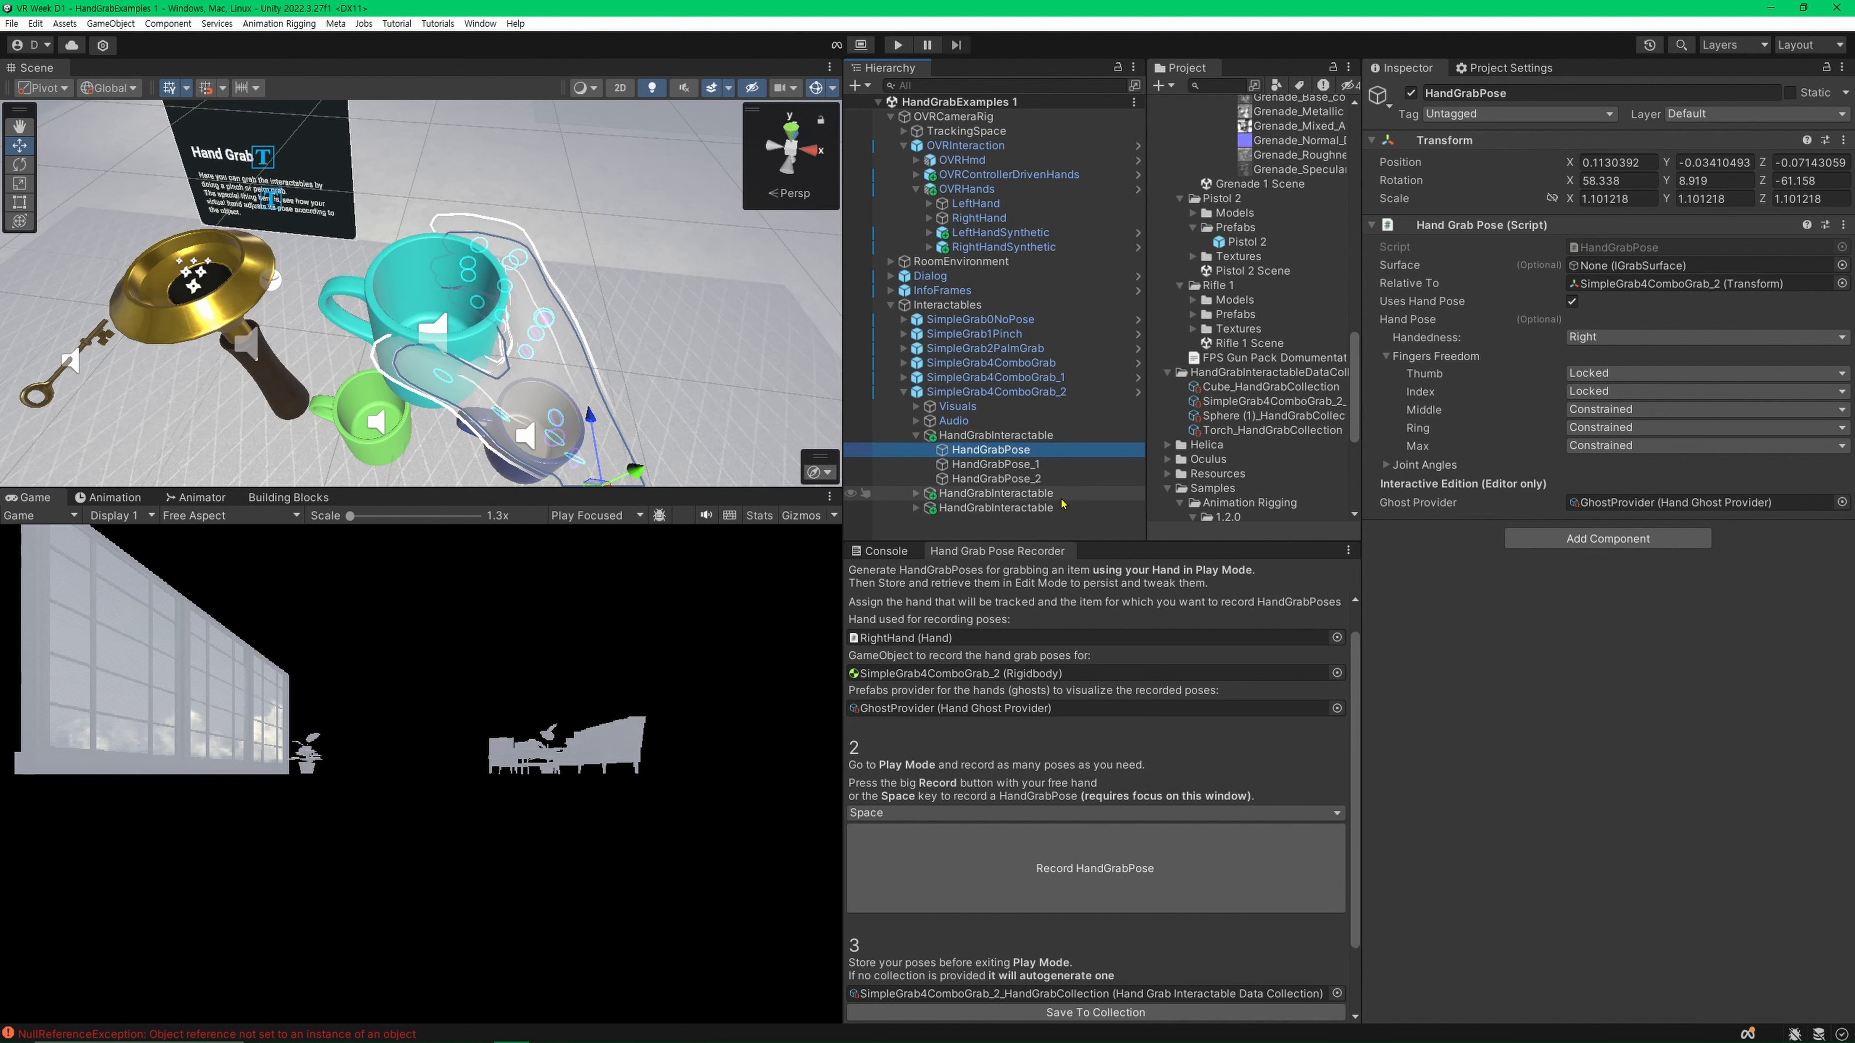
Step: Add a Cylinder Grab Surface component to the first HandGrabPose under SimpleGrab4ComboGrab_2
left_click(1607, 540)
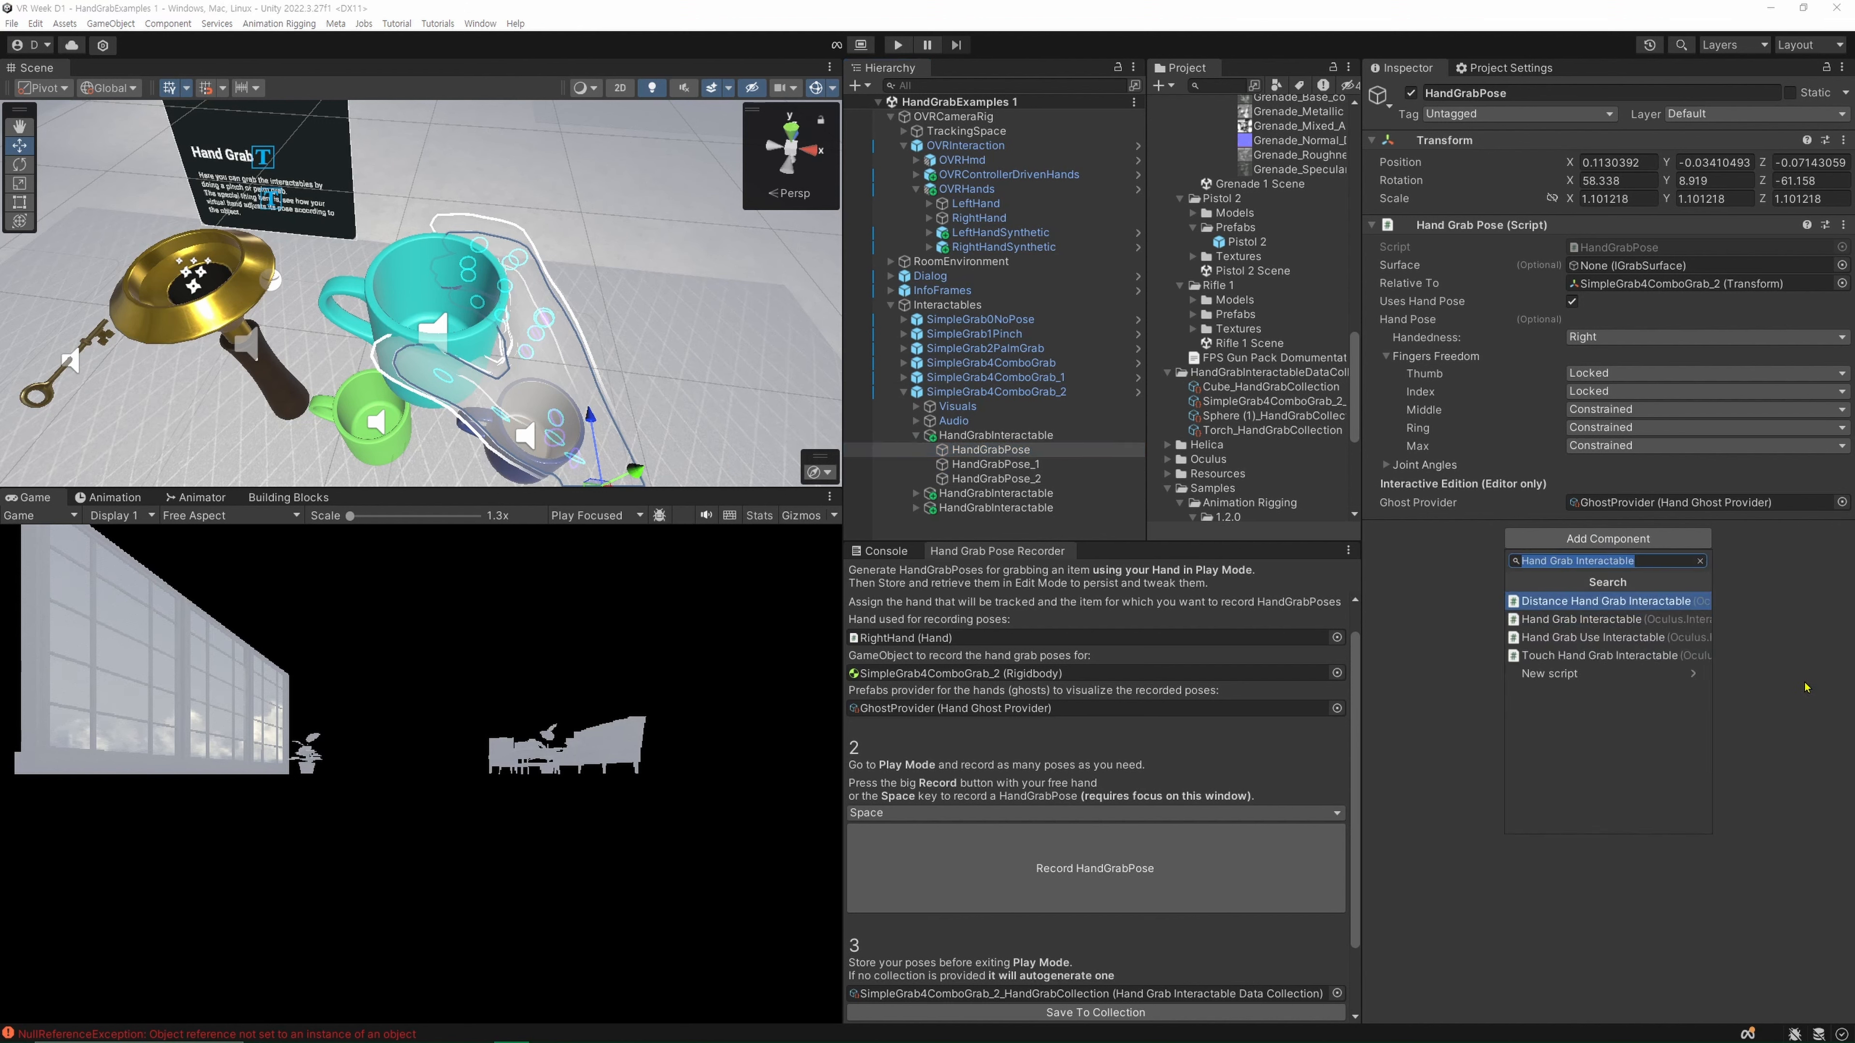
type("Cyl")
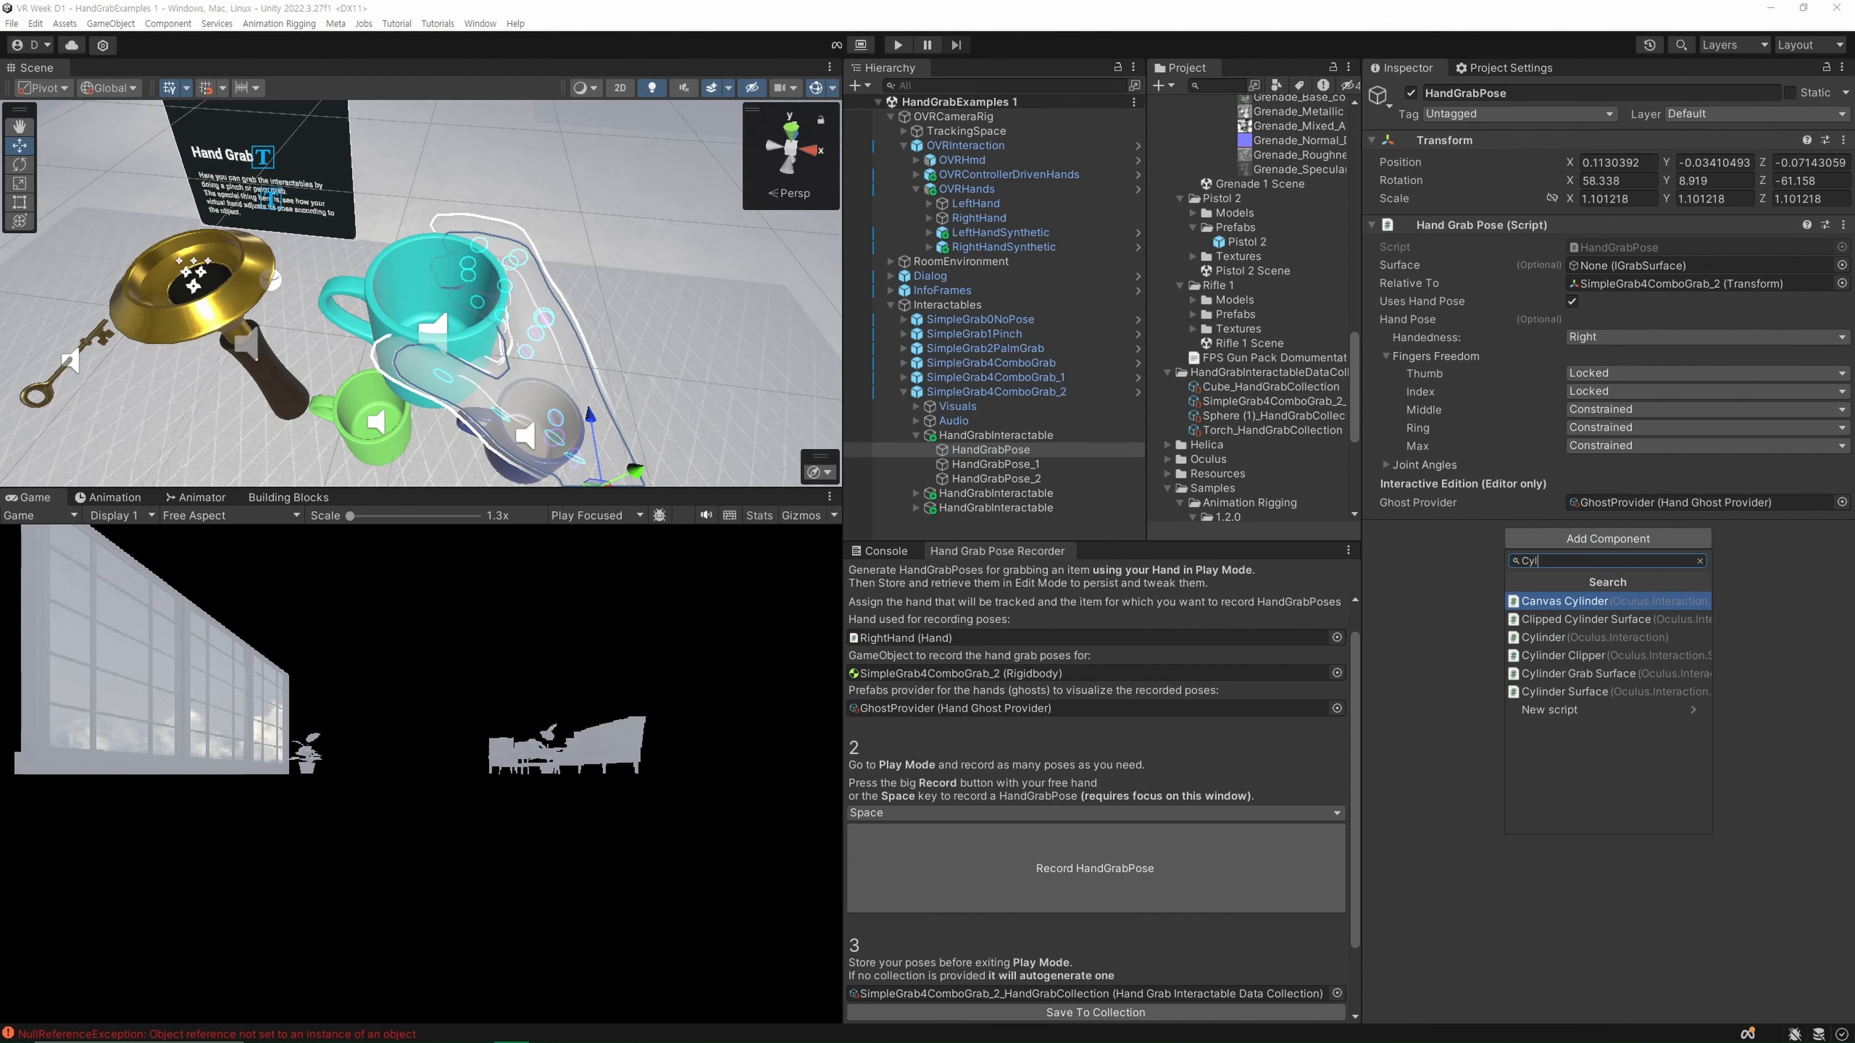
type("ind")
key("Down")
key("Down")
key("Down")
key("Down")
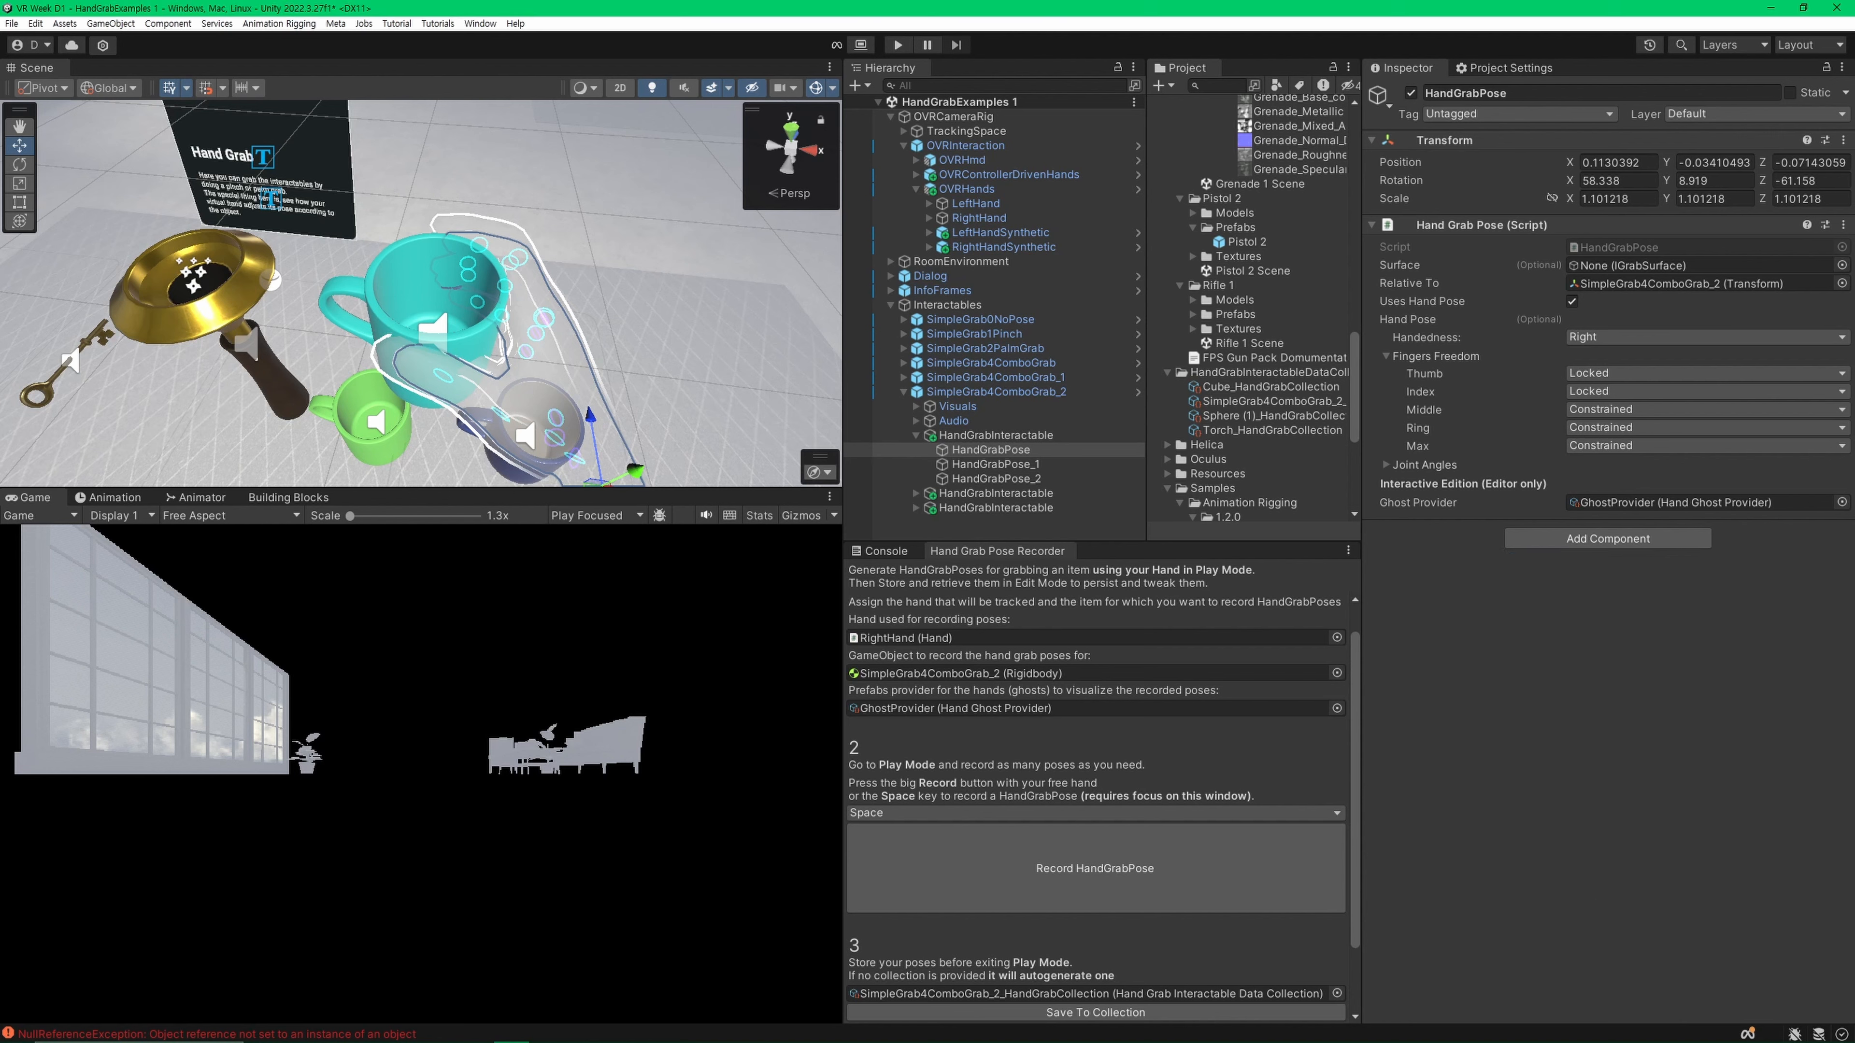
key("Return")
Step: Hide the gizmos in the scene view around the mugs
right_click_drag(673, 381, 658, 374)
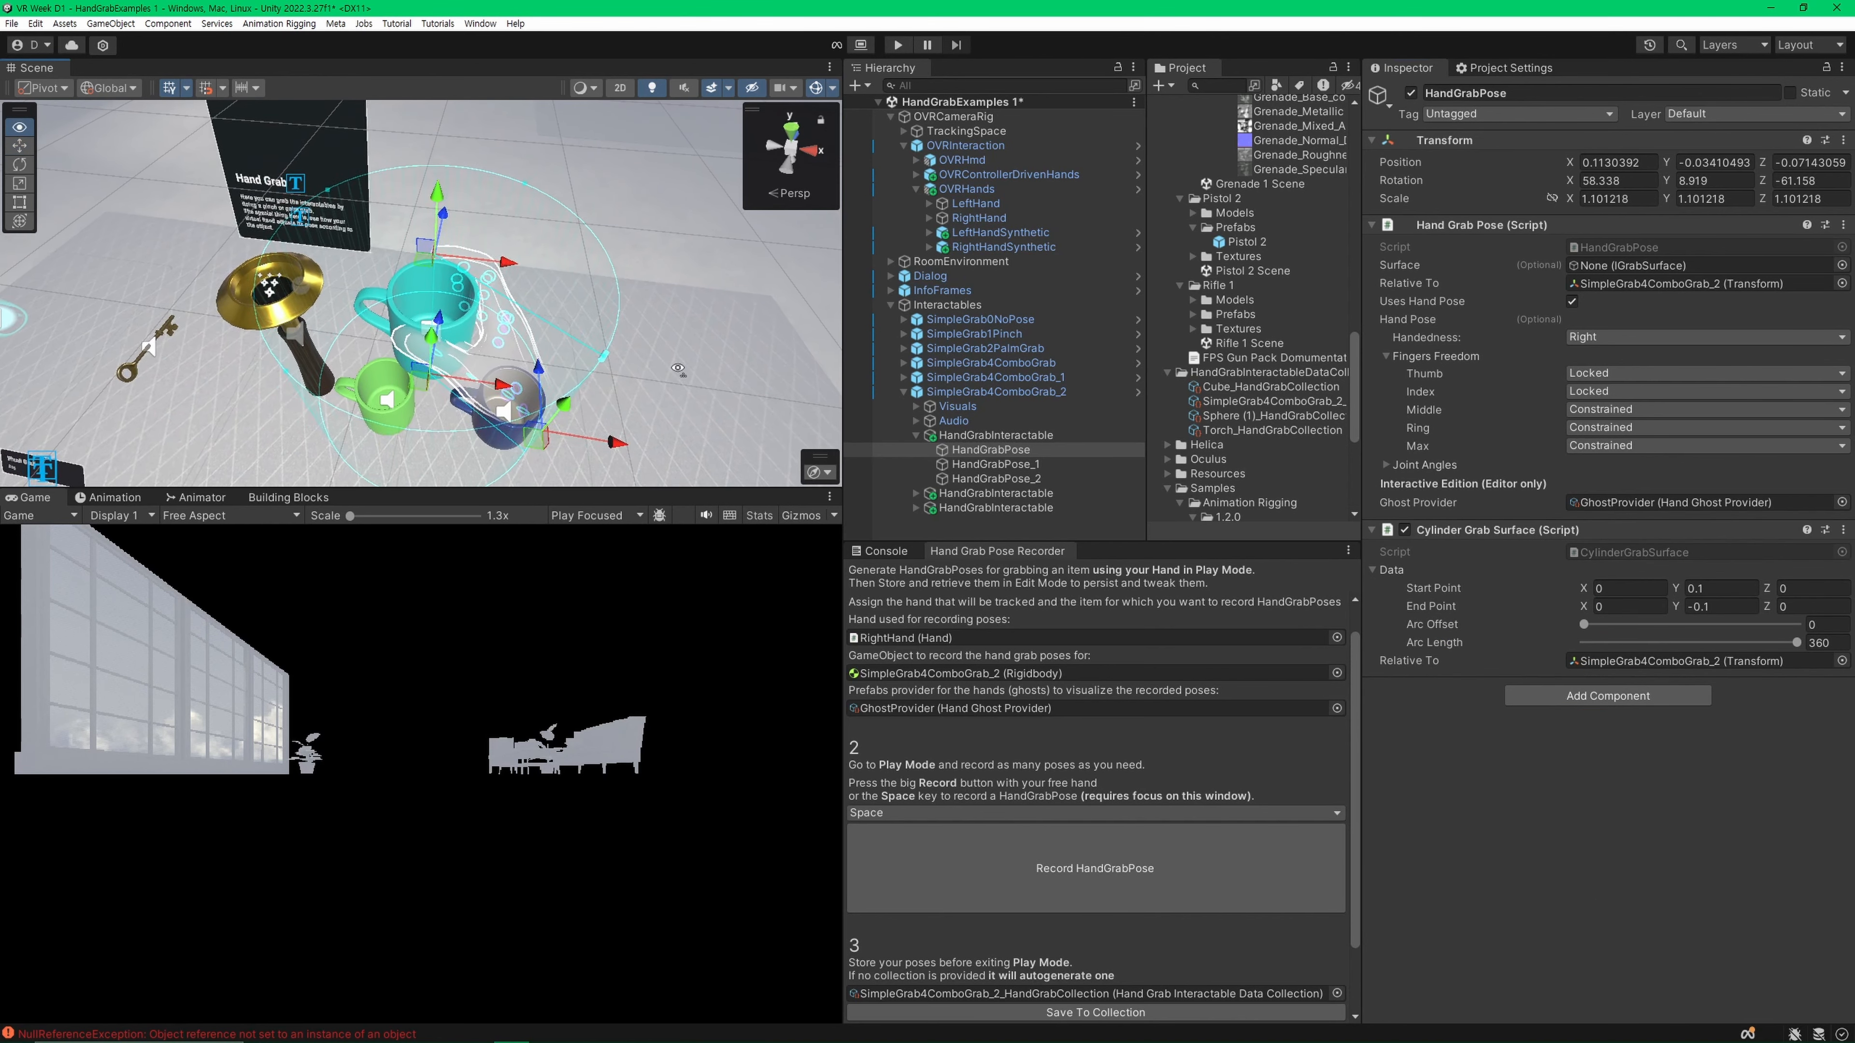
scroll(327, 347, "up", 3)
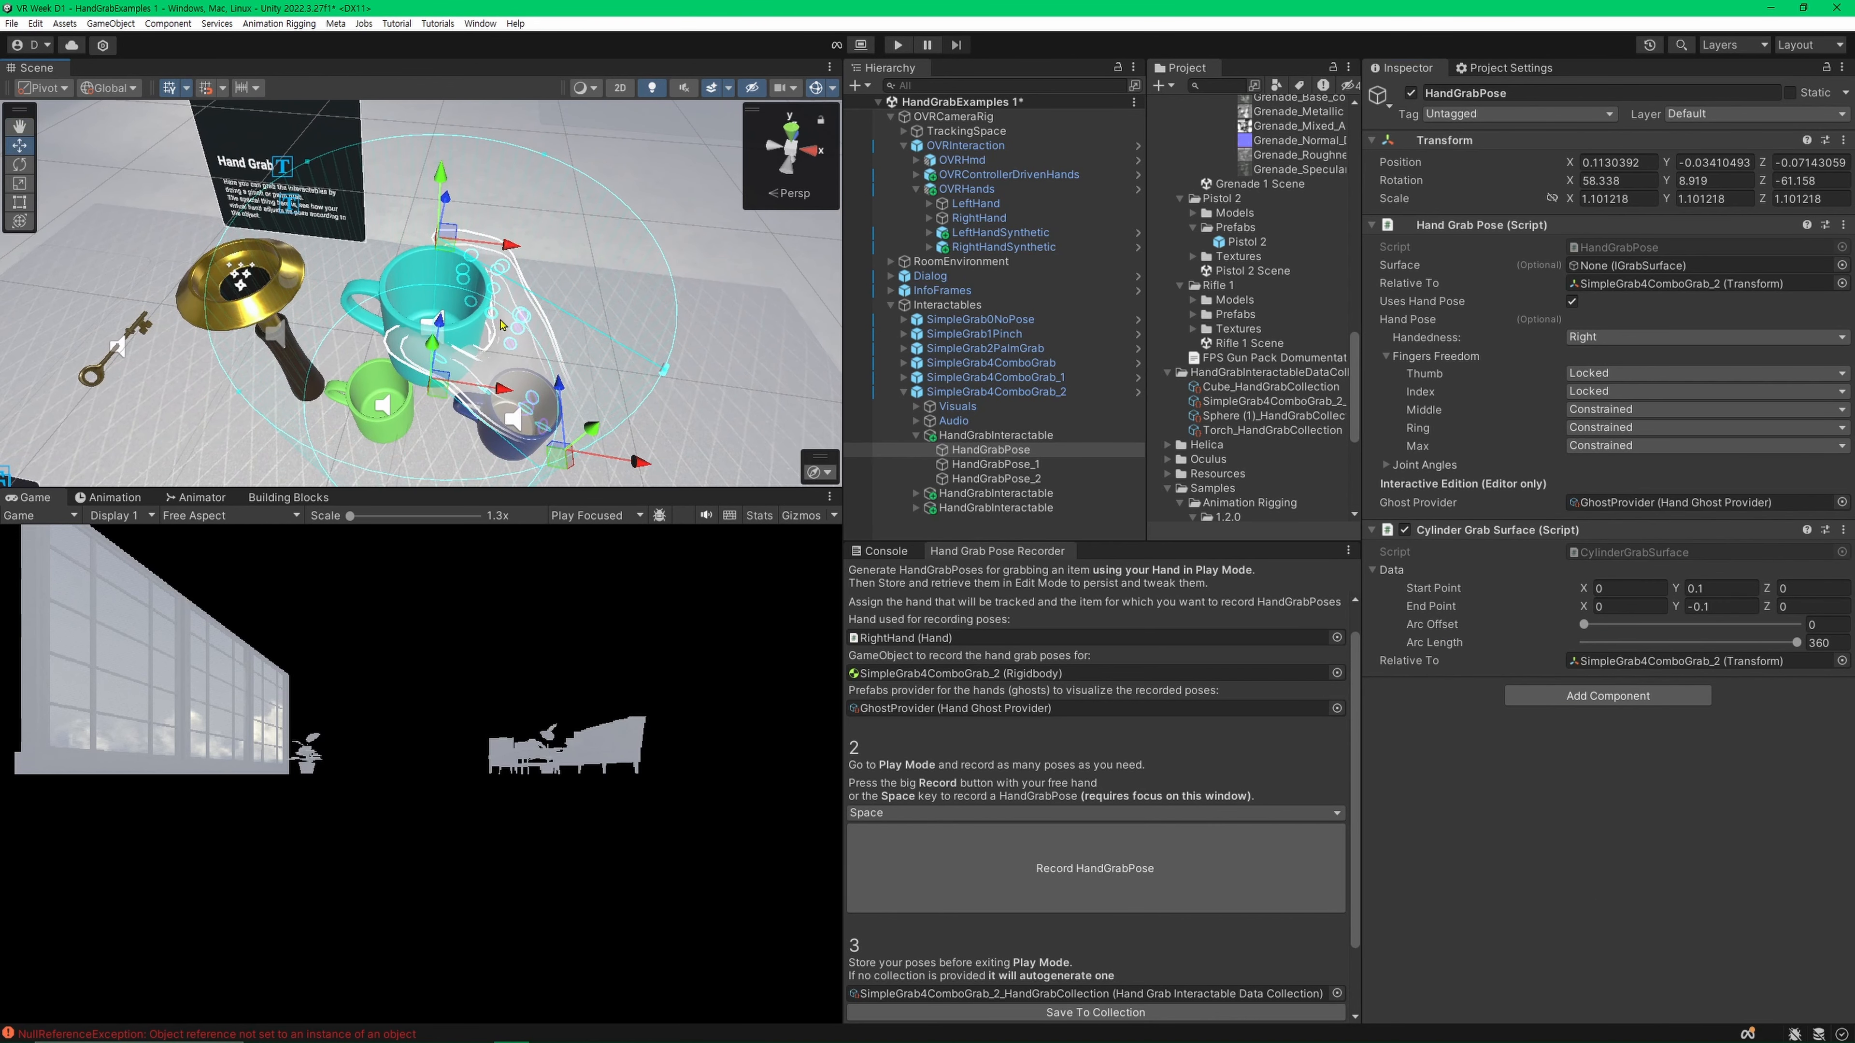
left_click(816, 86)
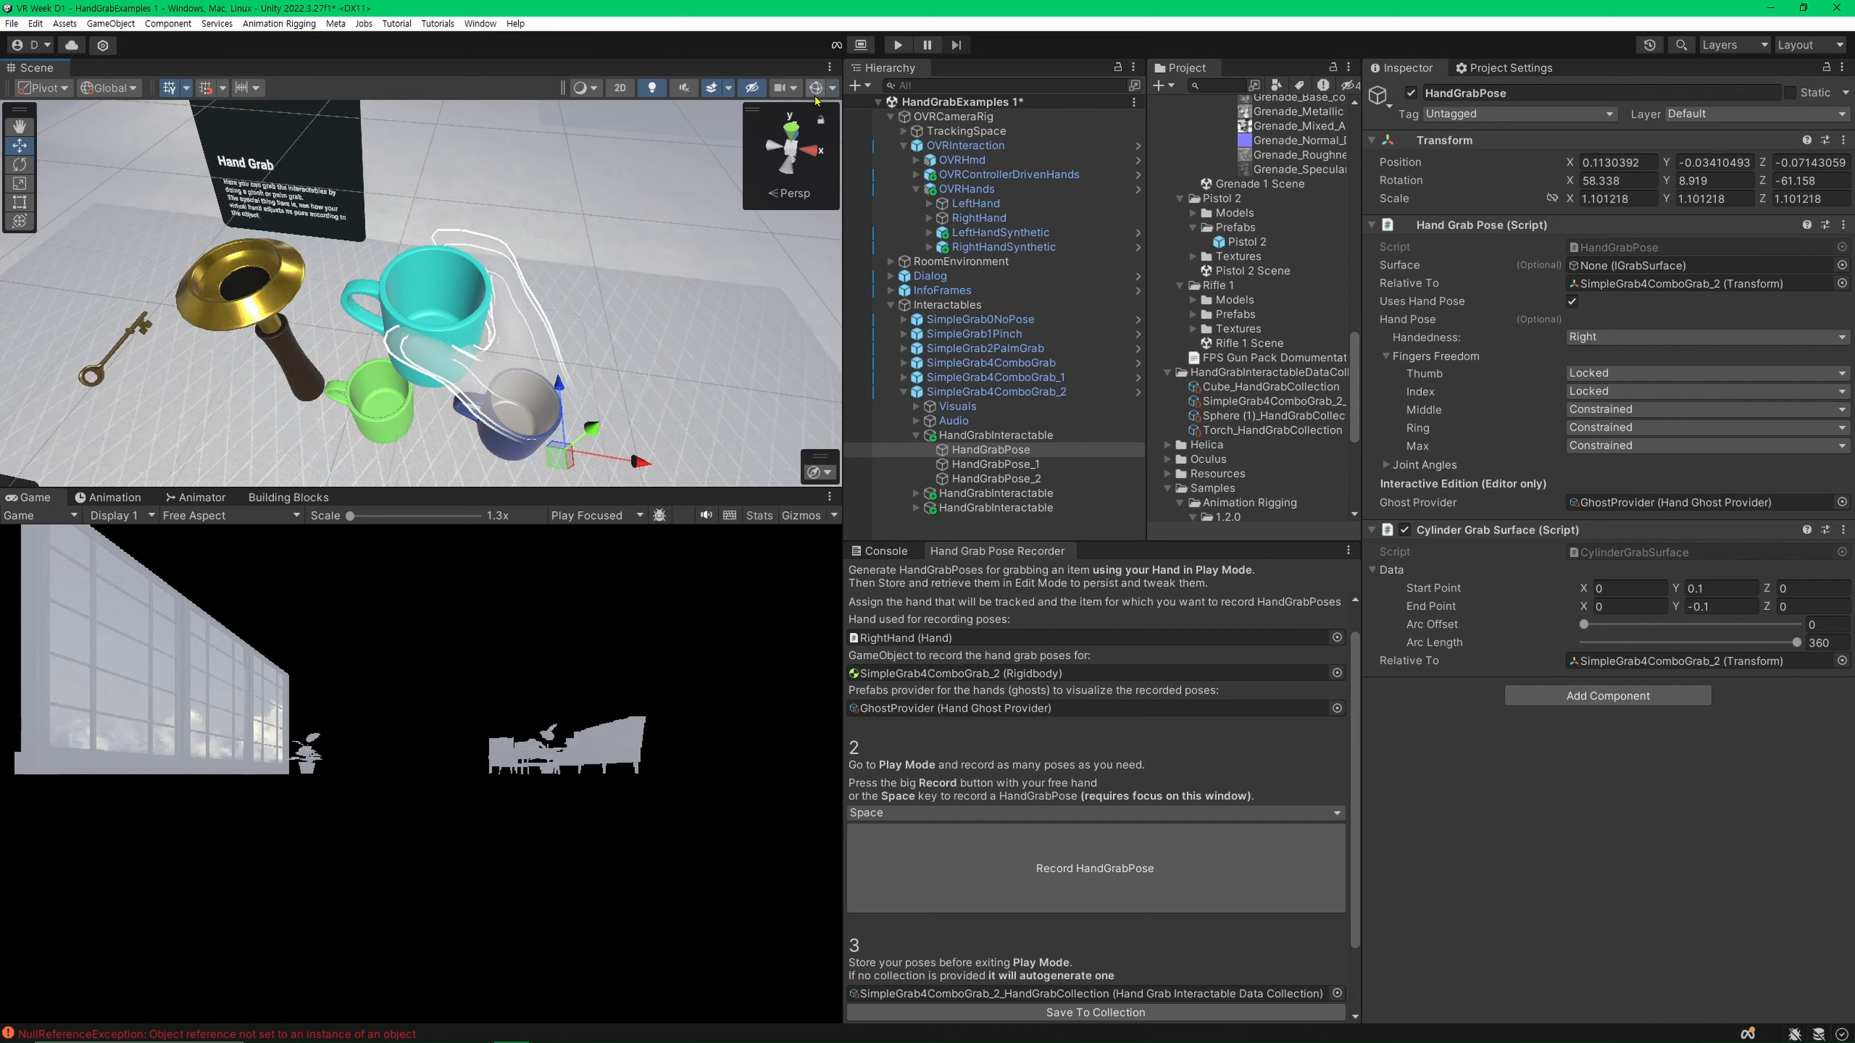
Step: Show the gizmos and set the first pose's Cylinder Grab Surface to Start and End Point Y 0, Arc Length 83 and Arc Offset 305
left_click(816, 87)
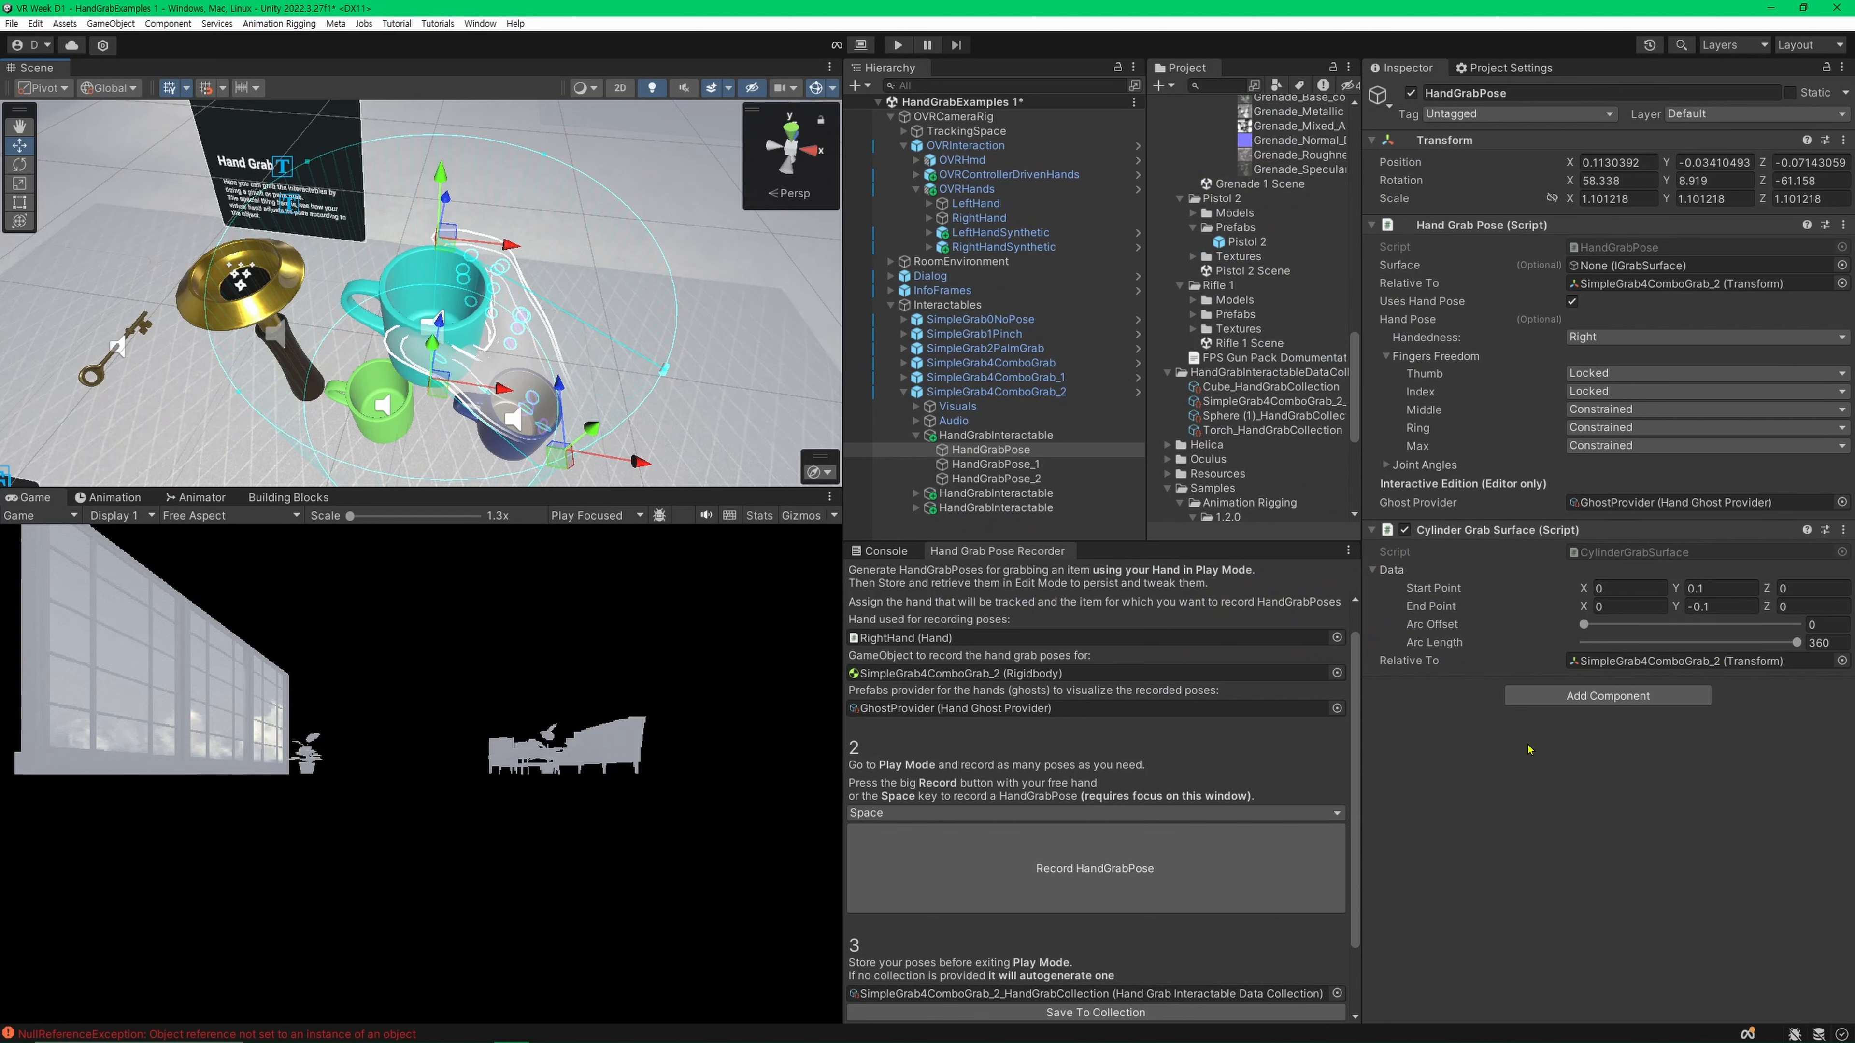
left_click_drag(1782, 645, 1633, 658)
left_click(1706, 588)
type("0")
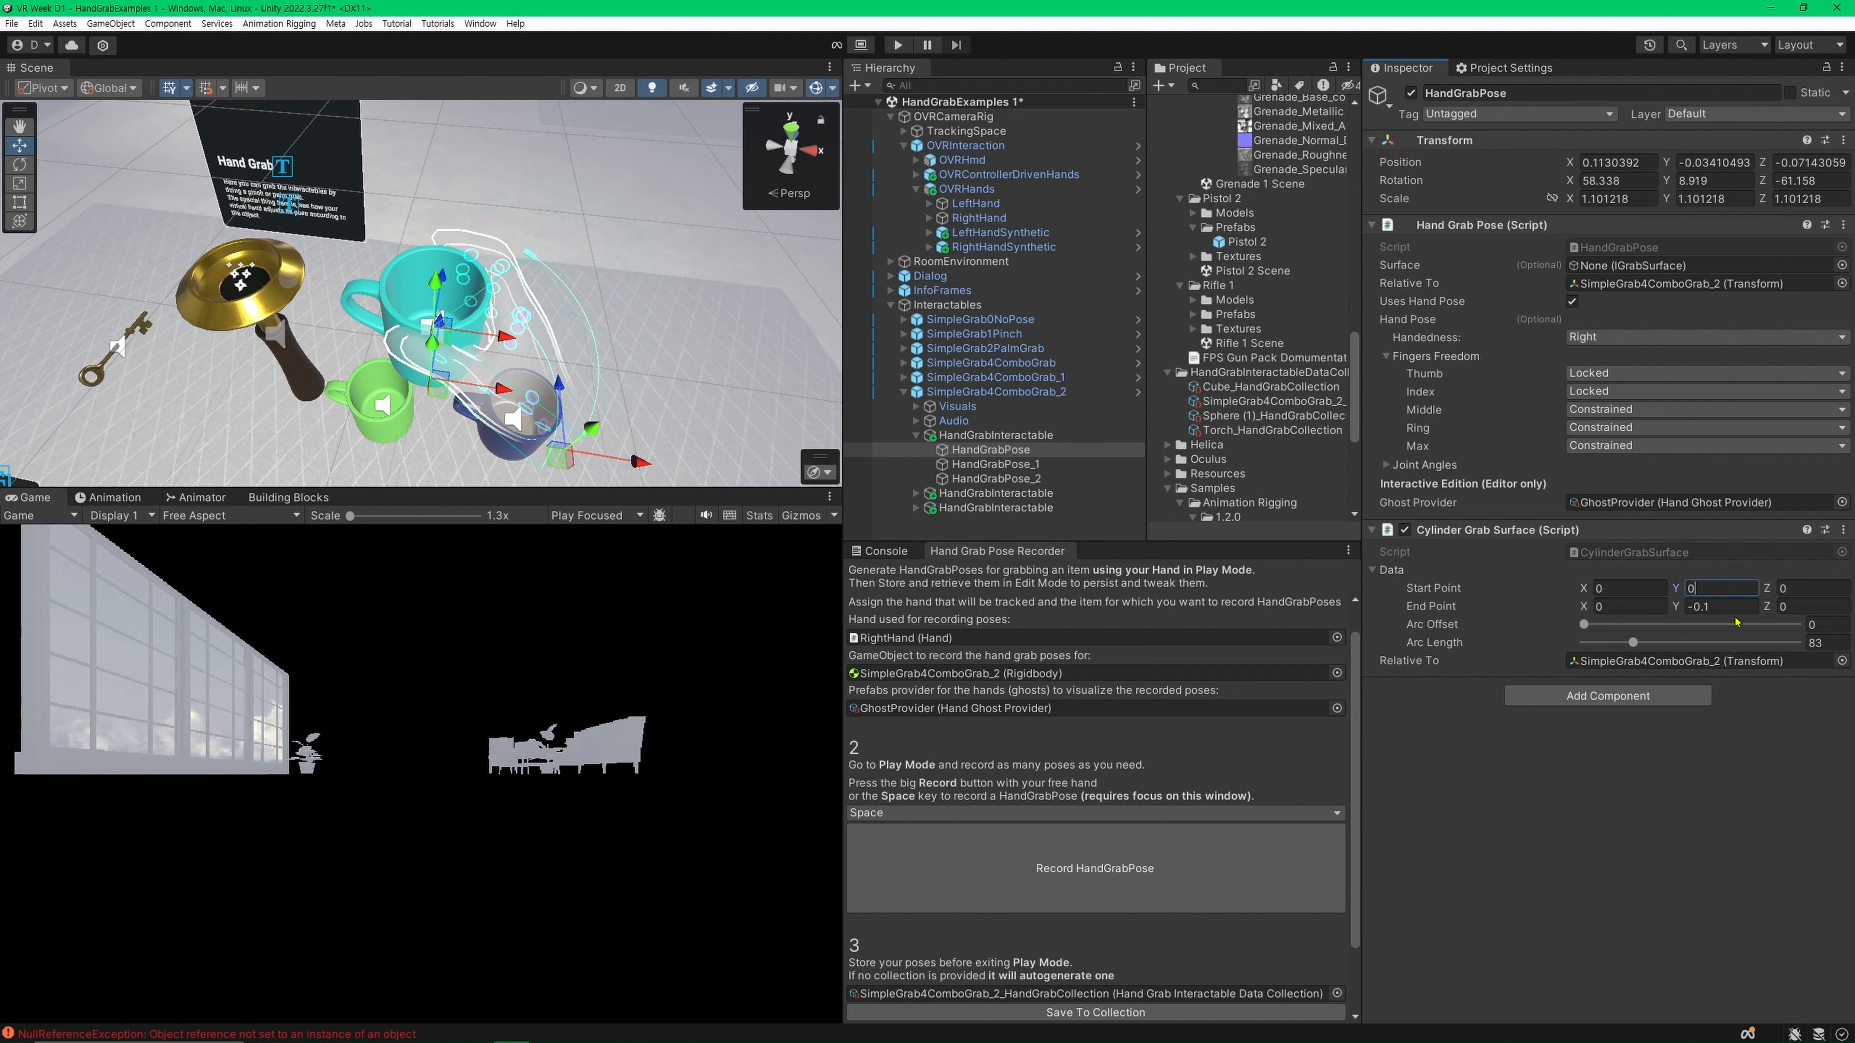
left_click(1706, 607)
type("0")
right_click_drag(479, 316, 456, 352)
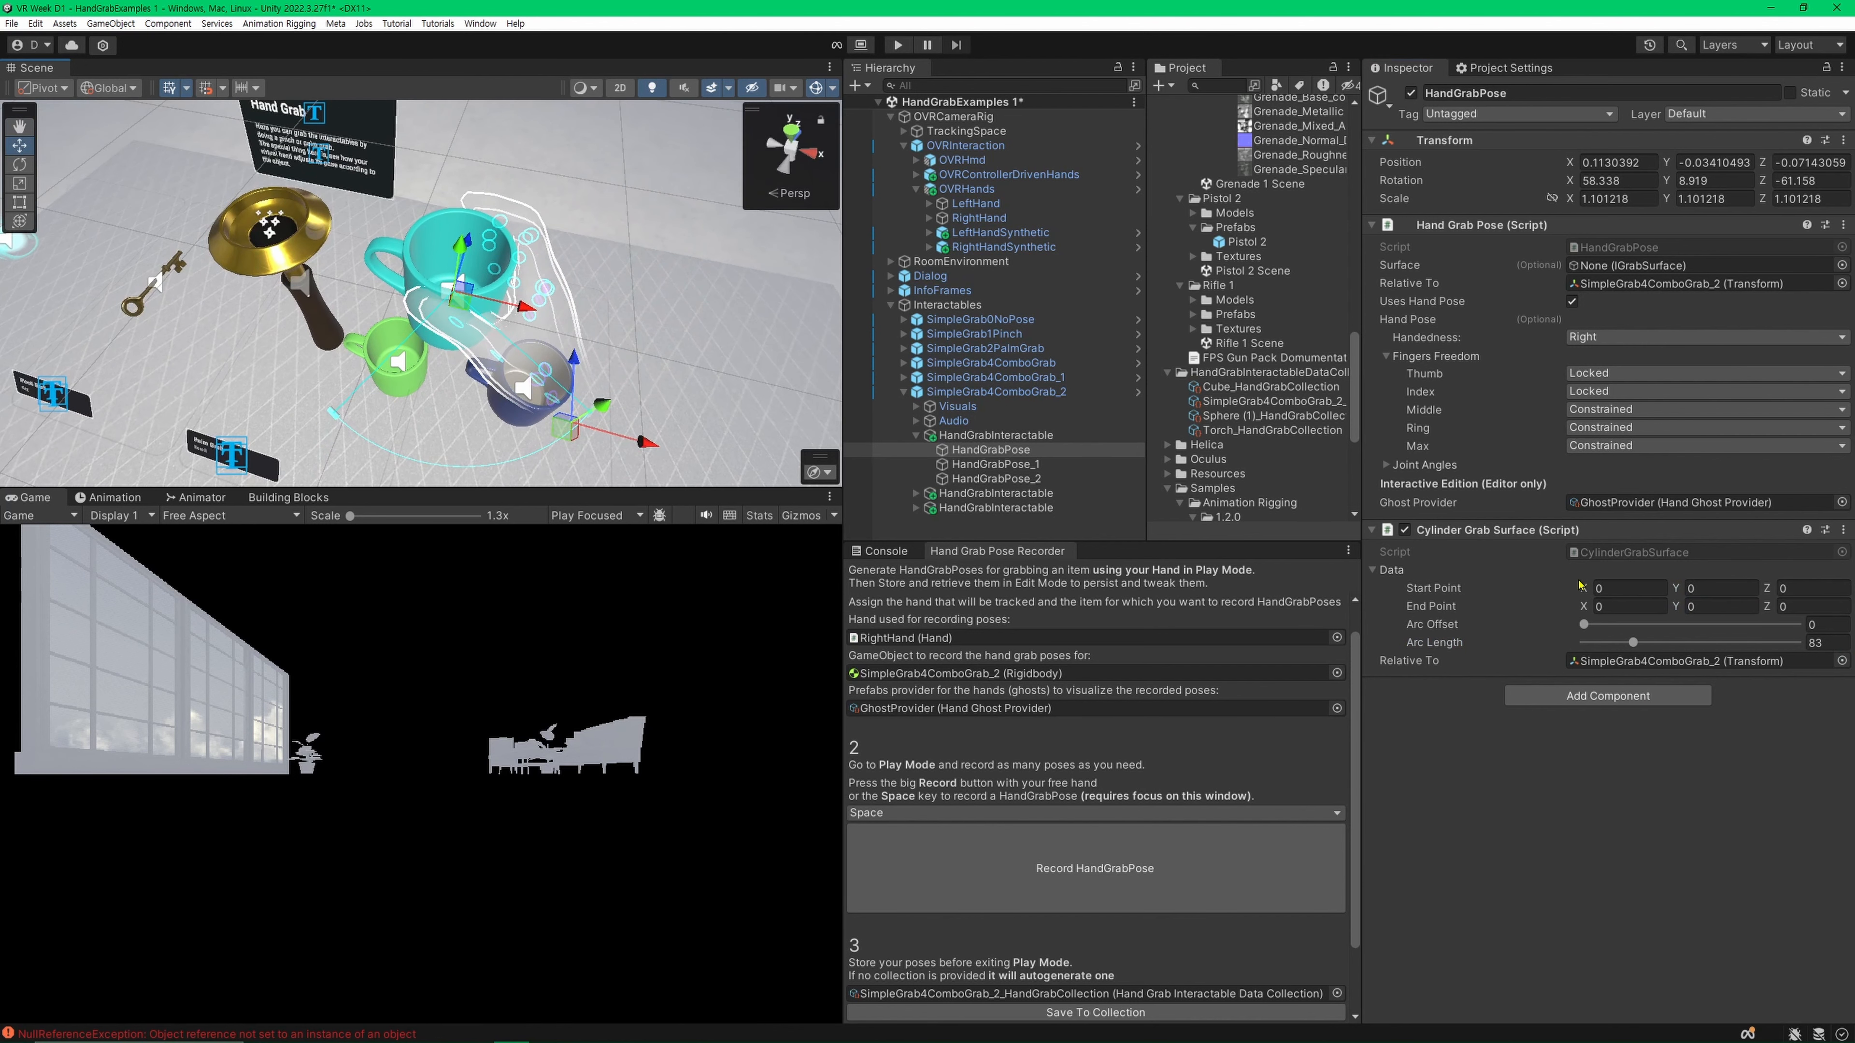
left_click_drag(1584, 625, 1768, 648)
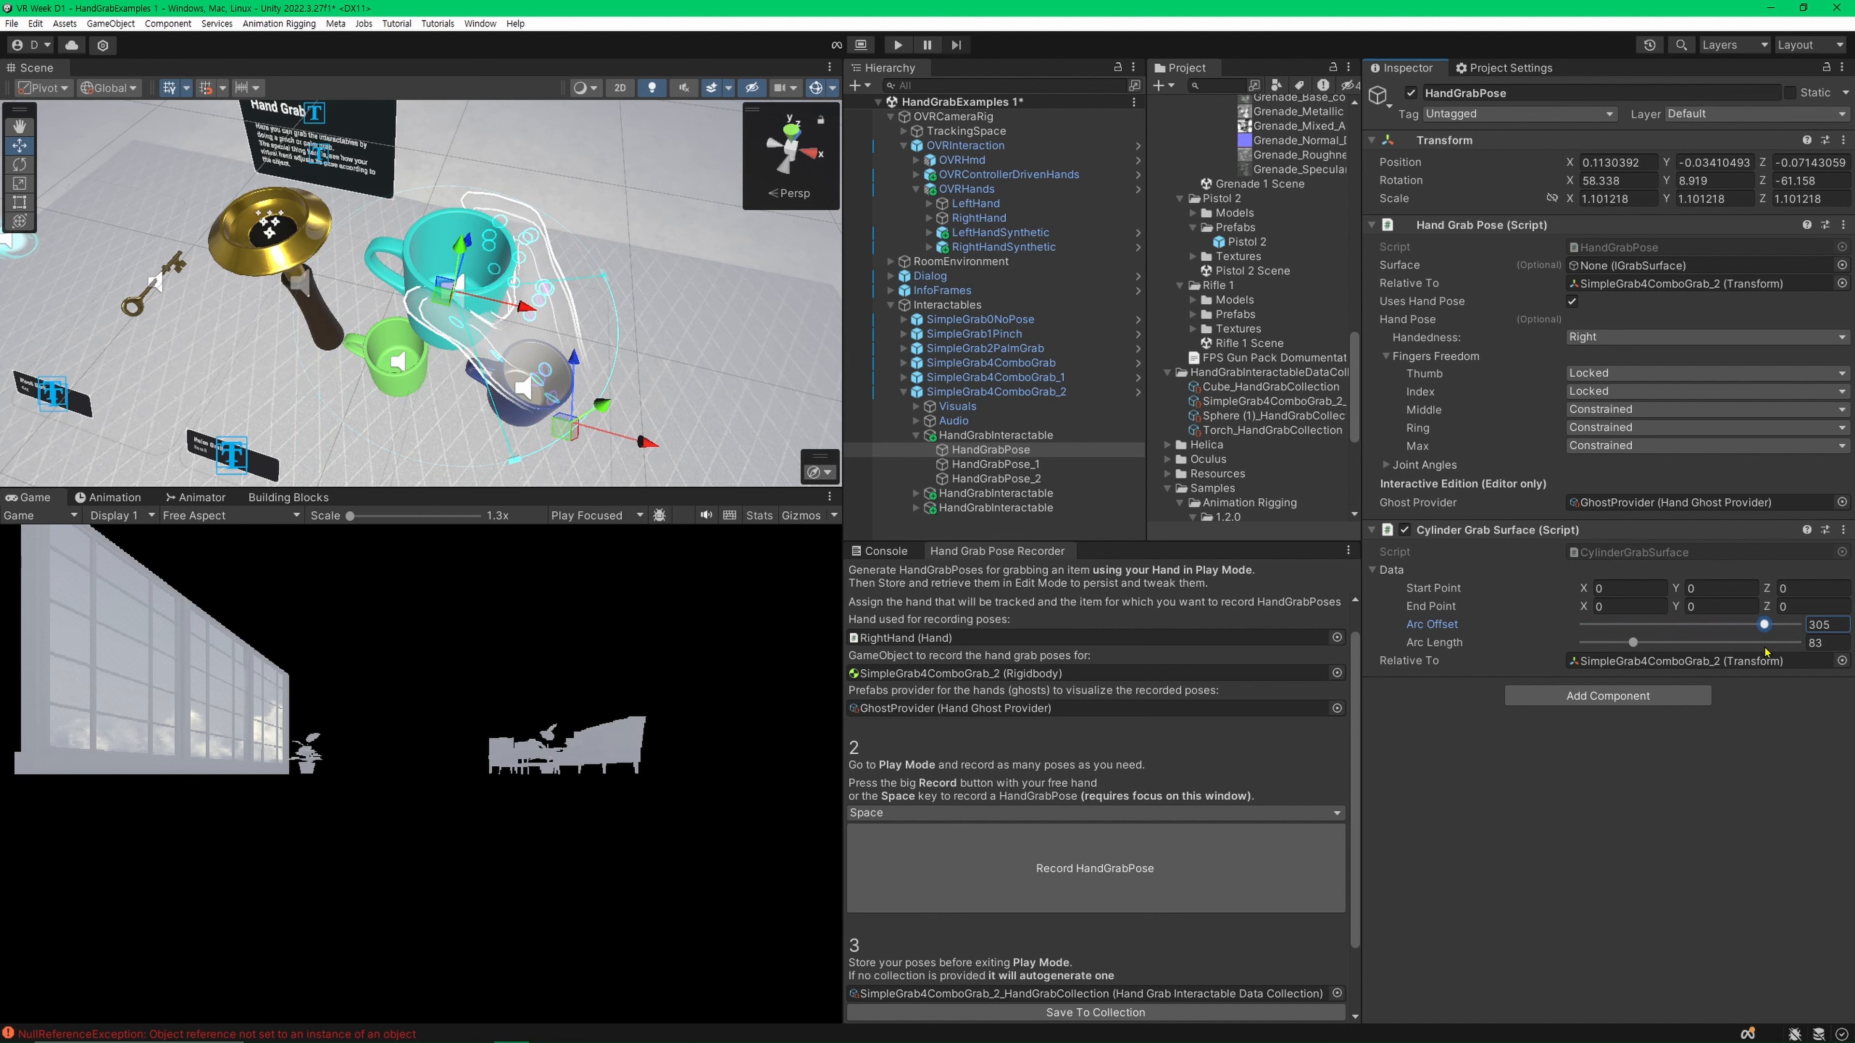
Step: Compare the first HandGrabPose and its grab surface arc with HandGrabPose_1 around the mug
right_click(869, 366)
left_click(1102, 353)
left_click(1085, 465)
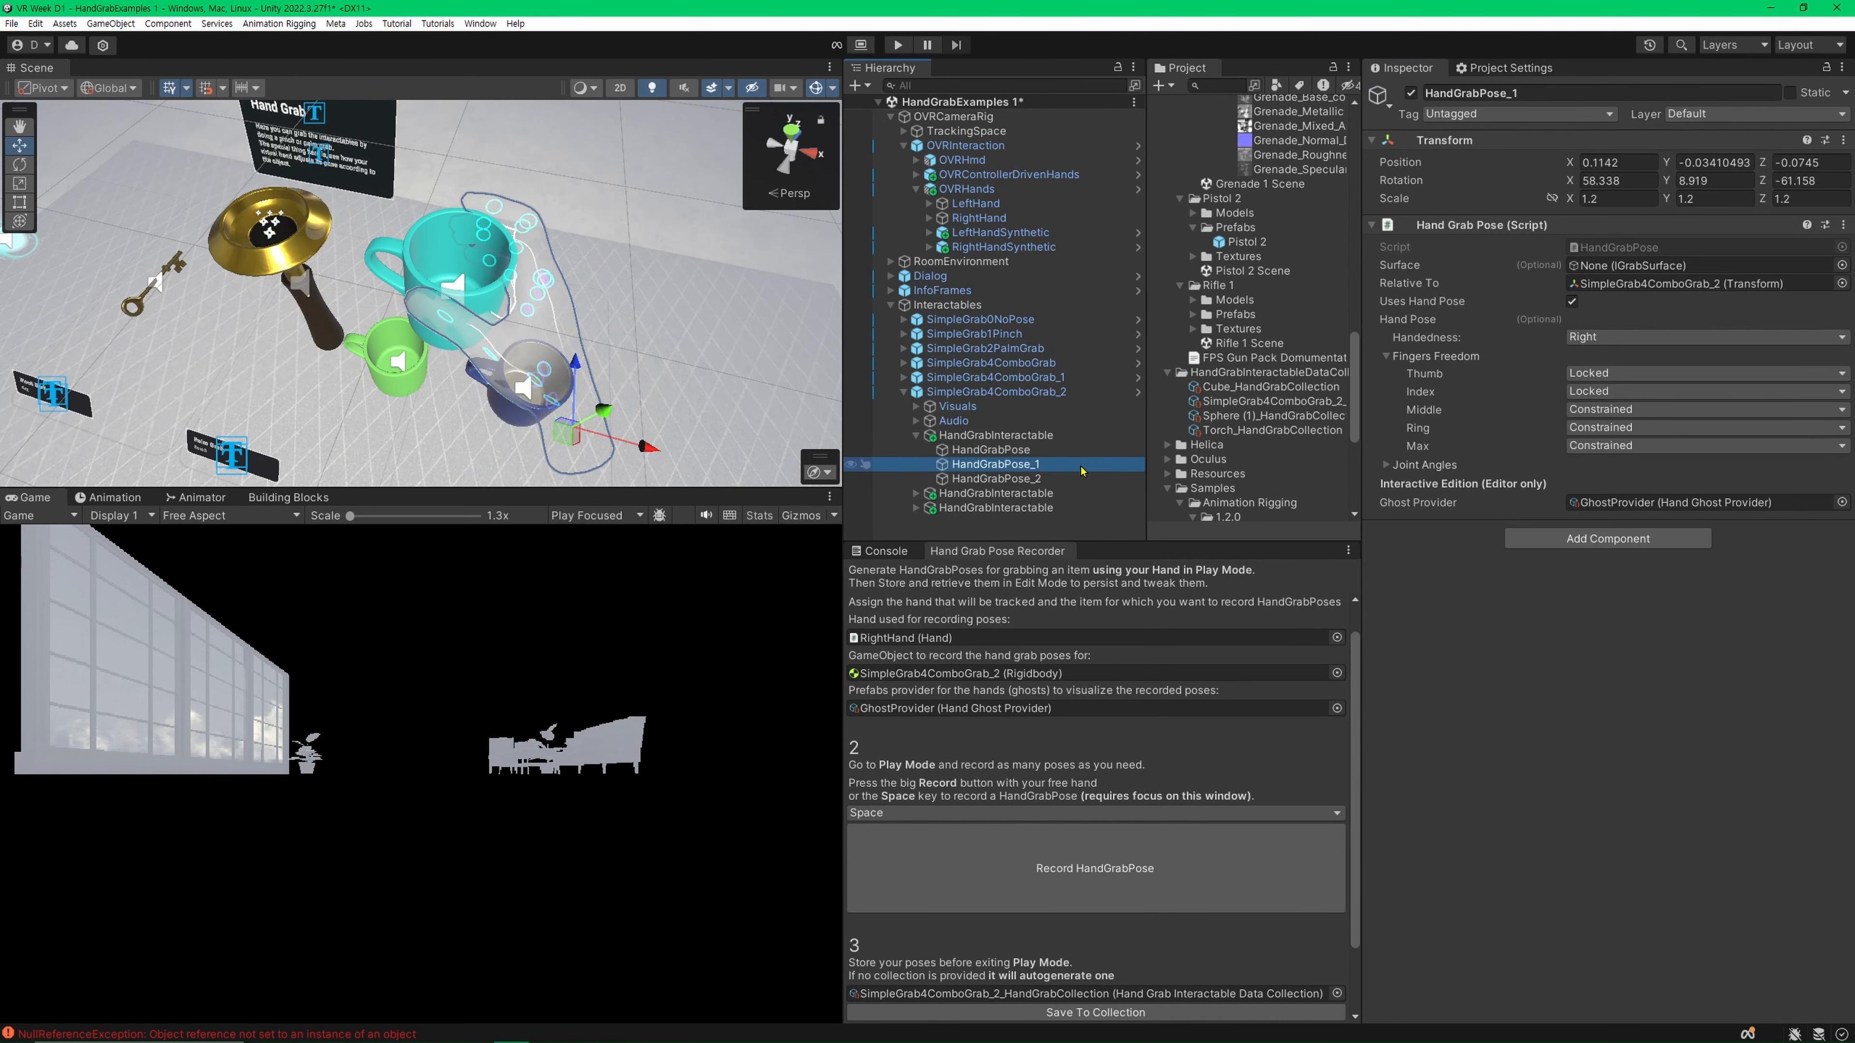
left_click(1073, 437)
key("w")
key("d")
right_click_drag(603, 307, 601, 335)
left_click(1046, 466)
left_click(1041, 450)
key("s")
key("a")
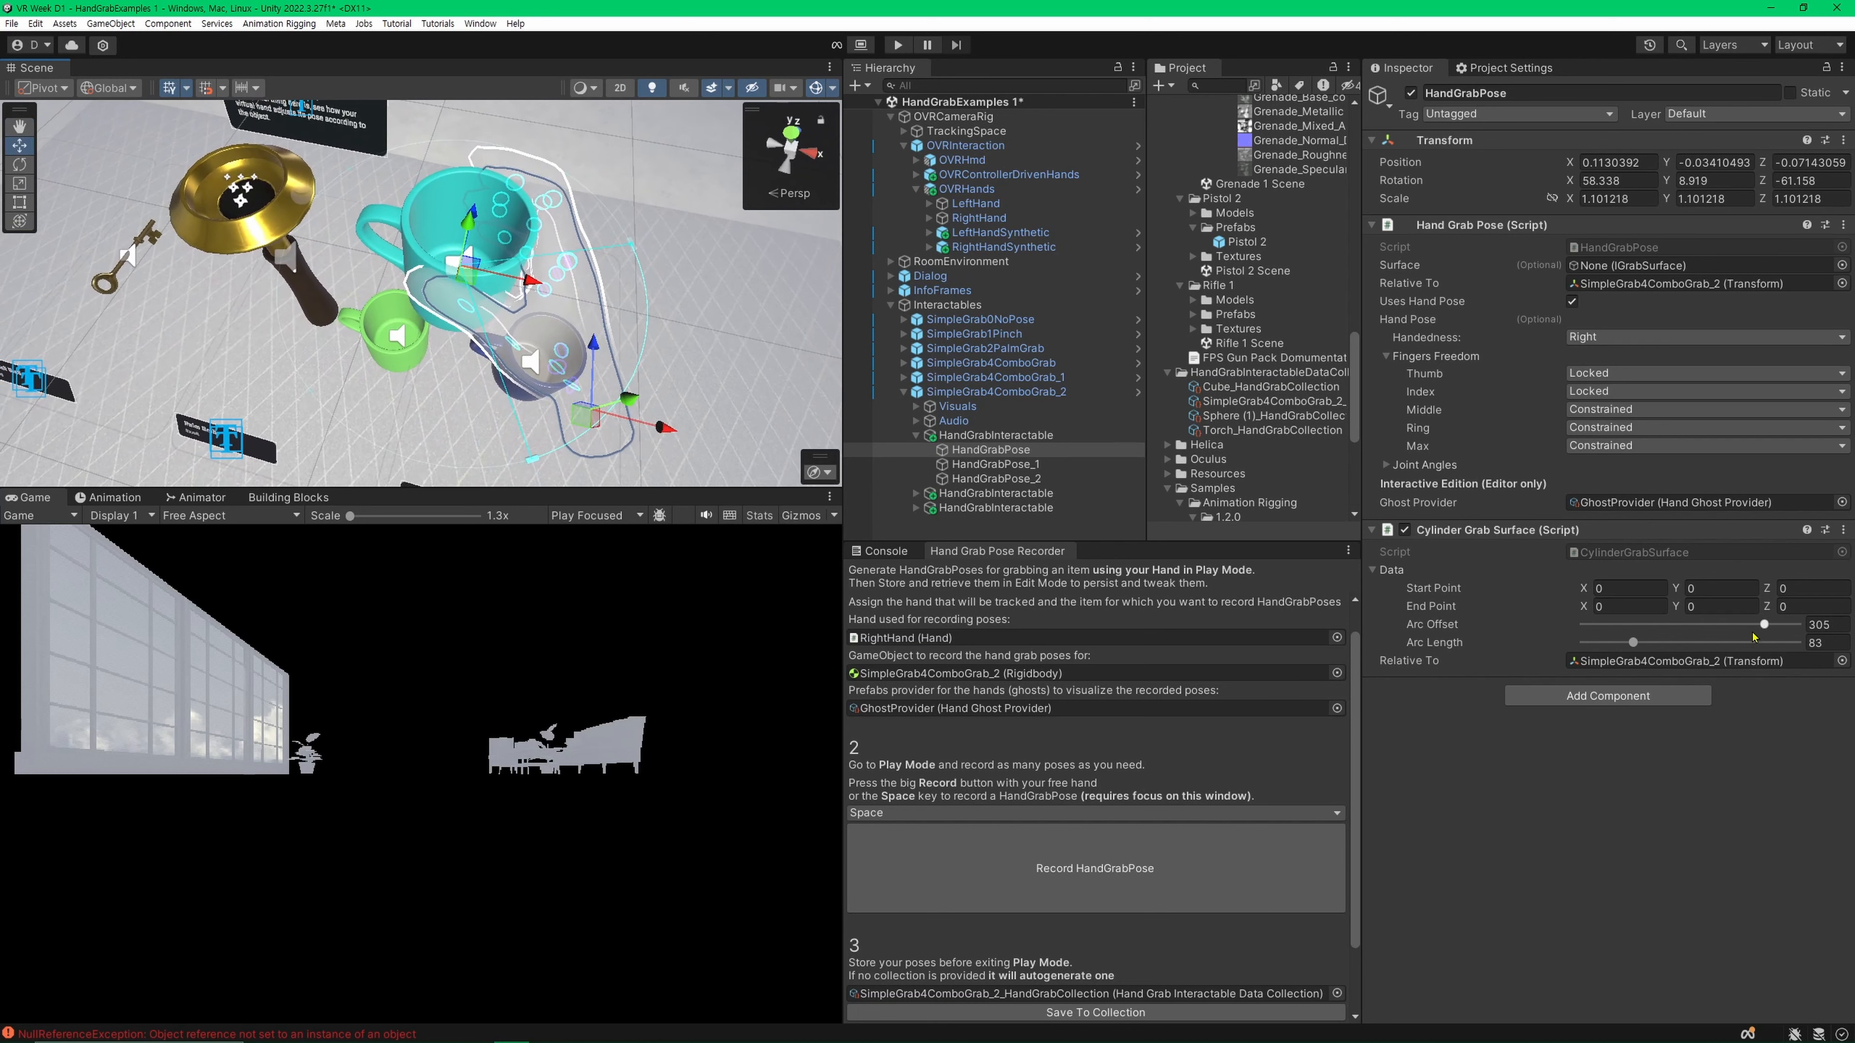
Step: Set the first HandGrabPose's Cylinder Grab Surface to an Arc Length of 100 and an Arc Offset of 300
left_click(1815, 643)
type("100")
left_click(1820, 626)
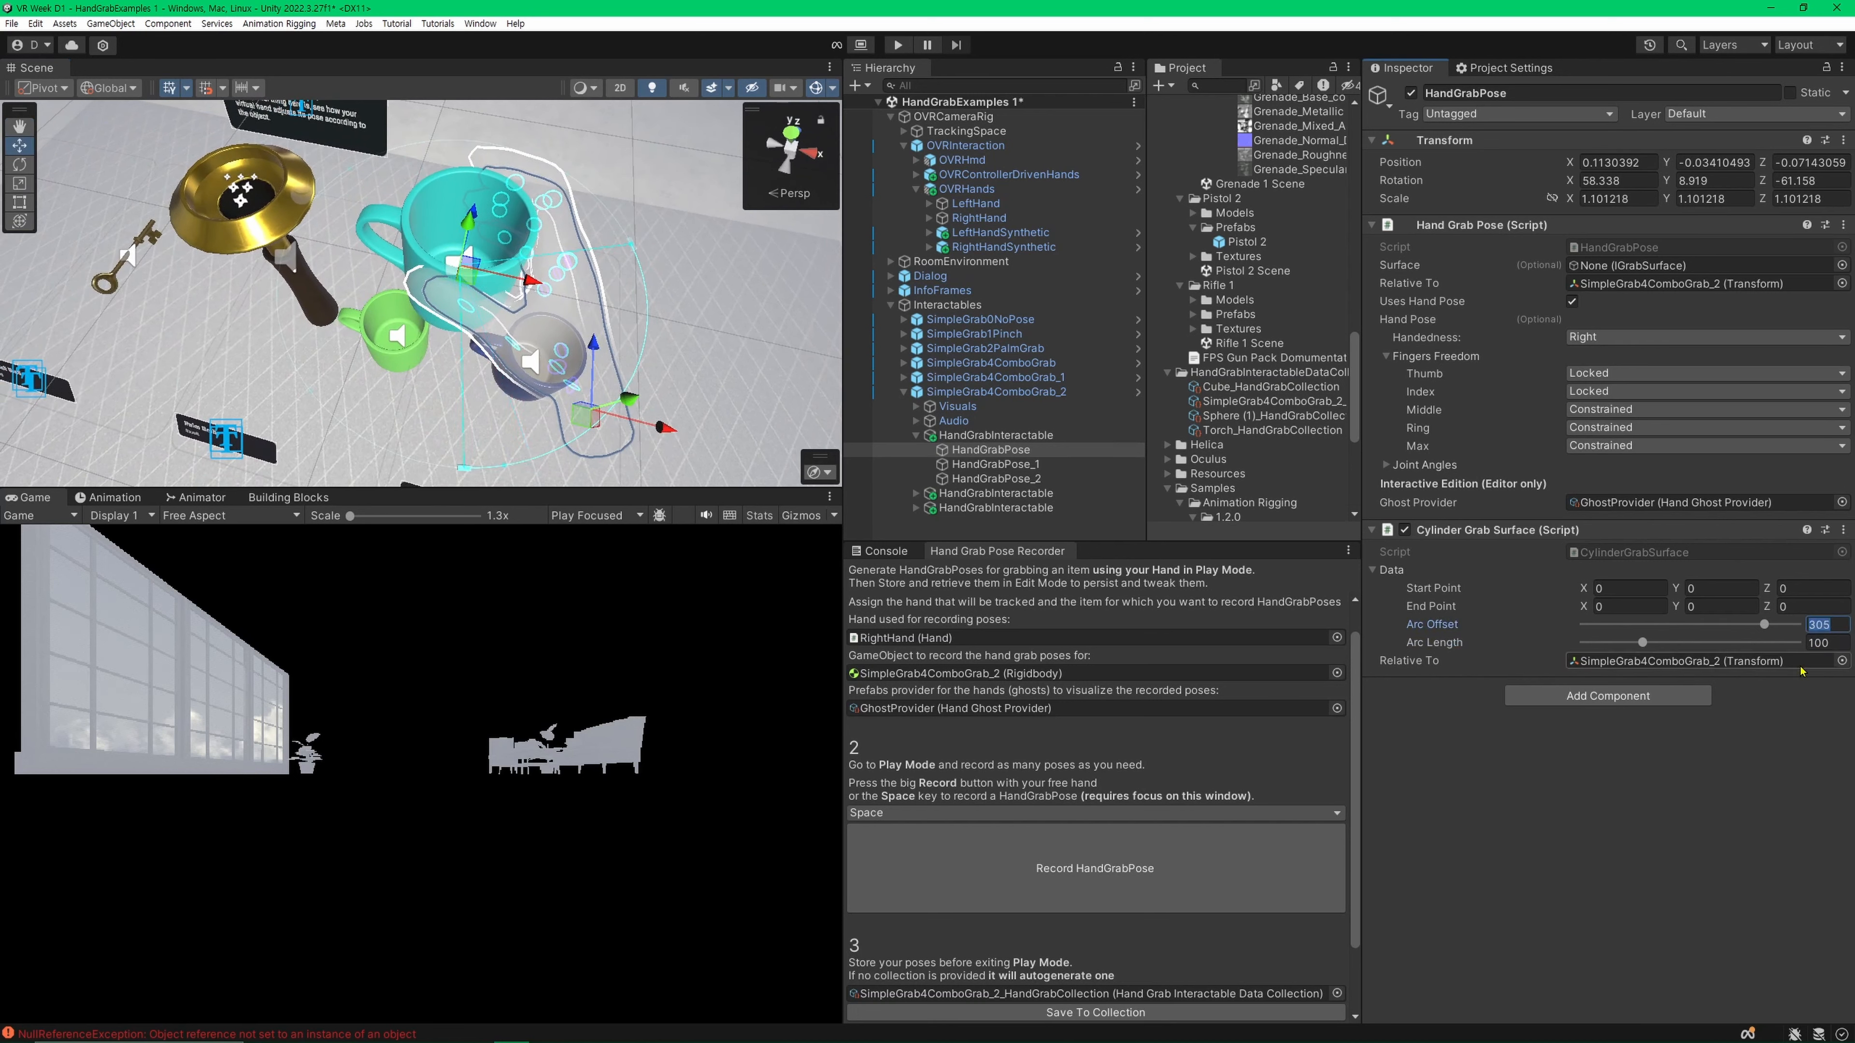
type("300")
right_click_drag(514, 314, 462, 307)
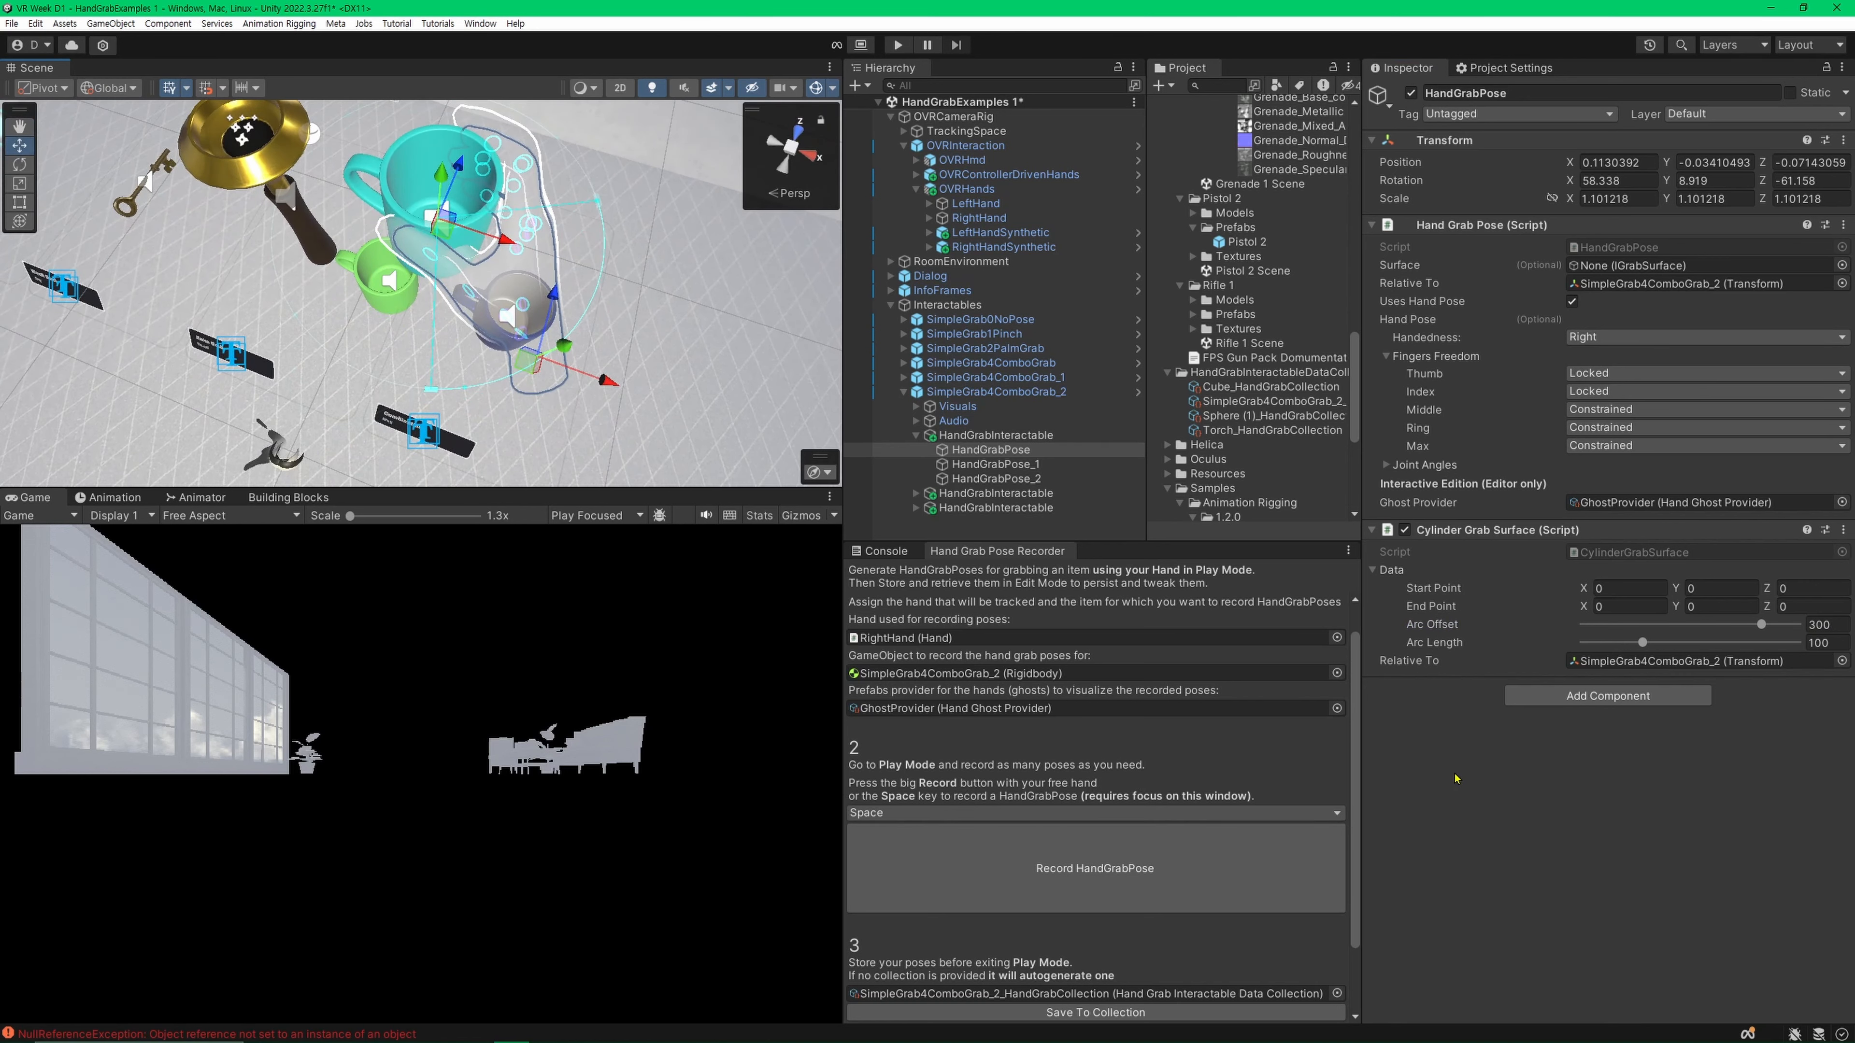
Step: Copy the Cylinder Grab Surface component and paste it as new onto both HandGrabPose_1 and HandGrabPose_2
left_click(1583, 662)
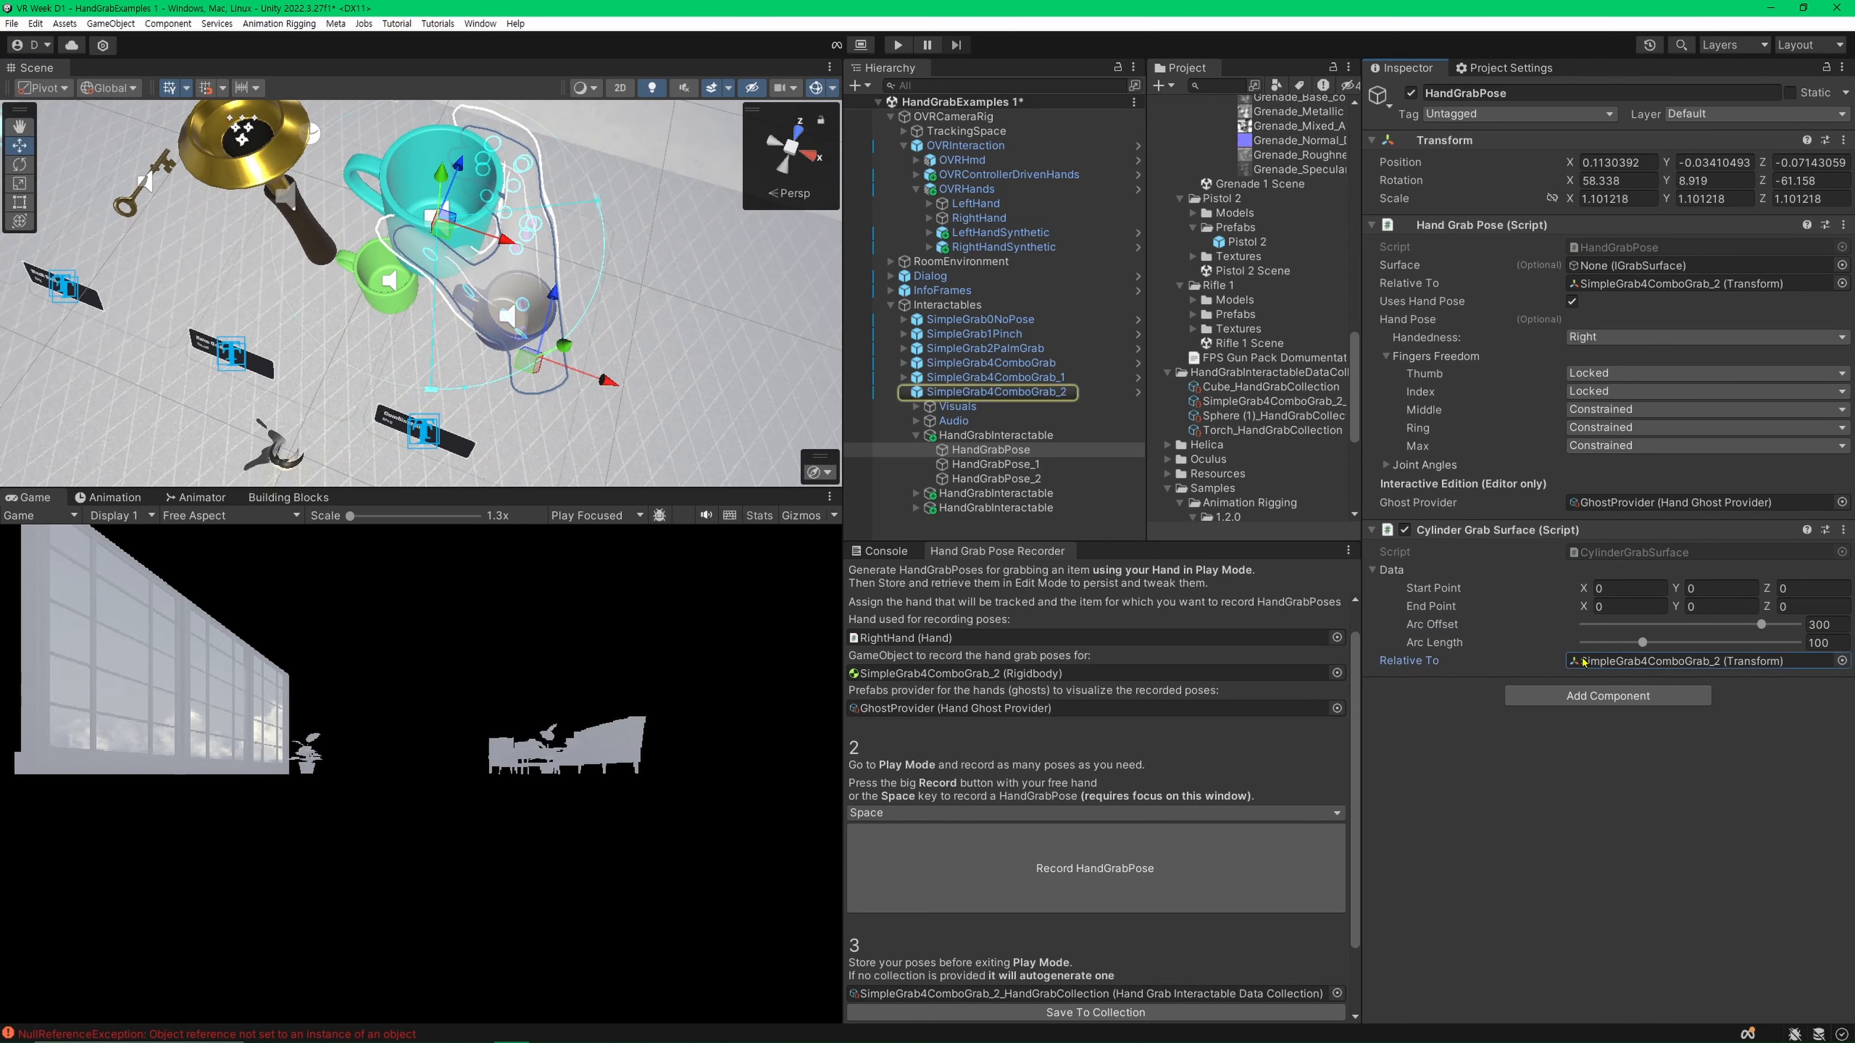
right_click(1548, 534)
left_click(1627, 616)
left_click(994, 465)
left_click(1023, 478, "shift")
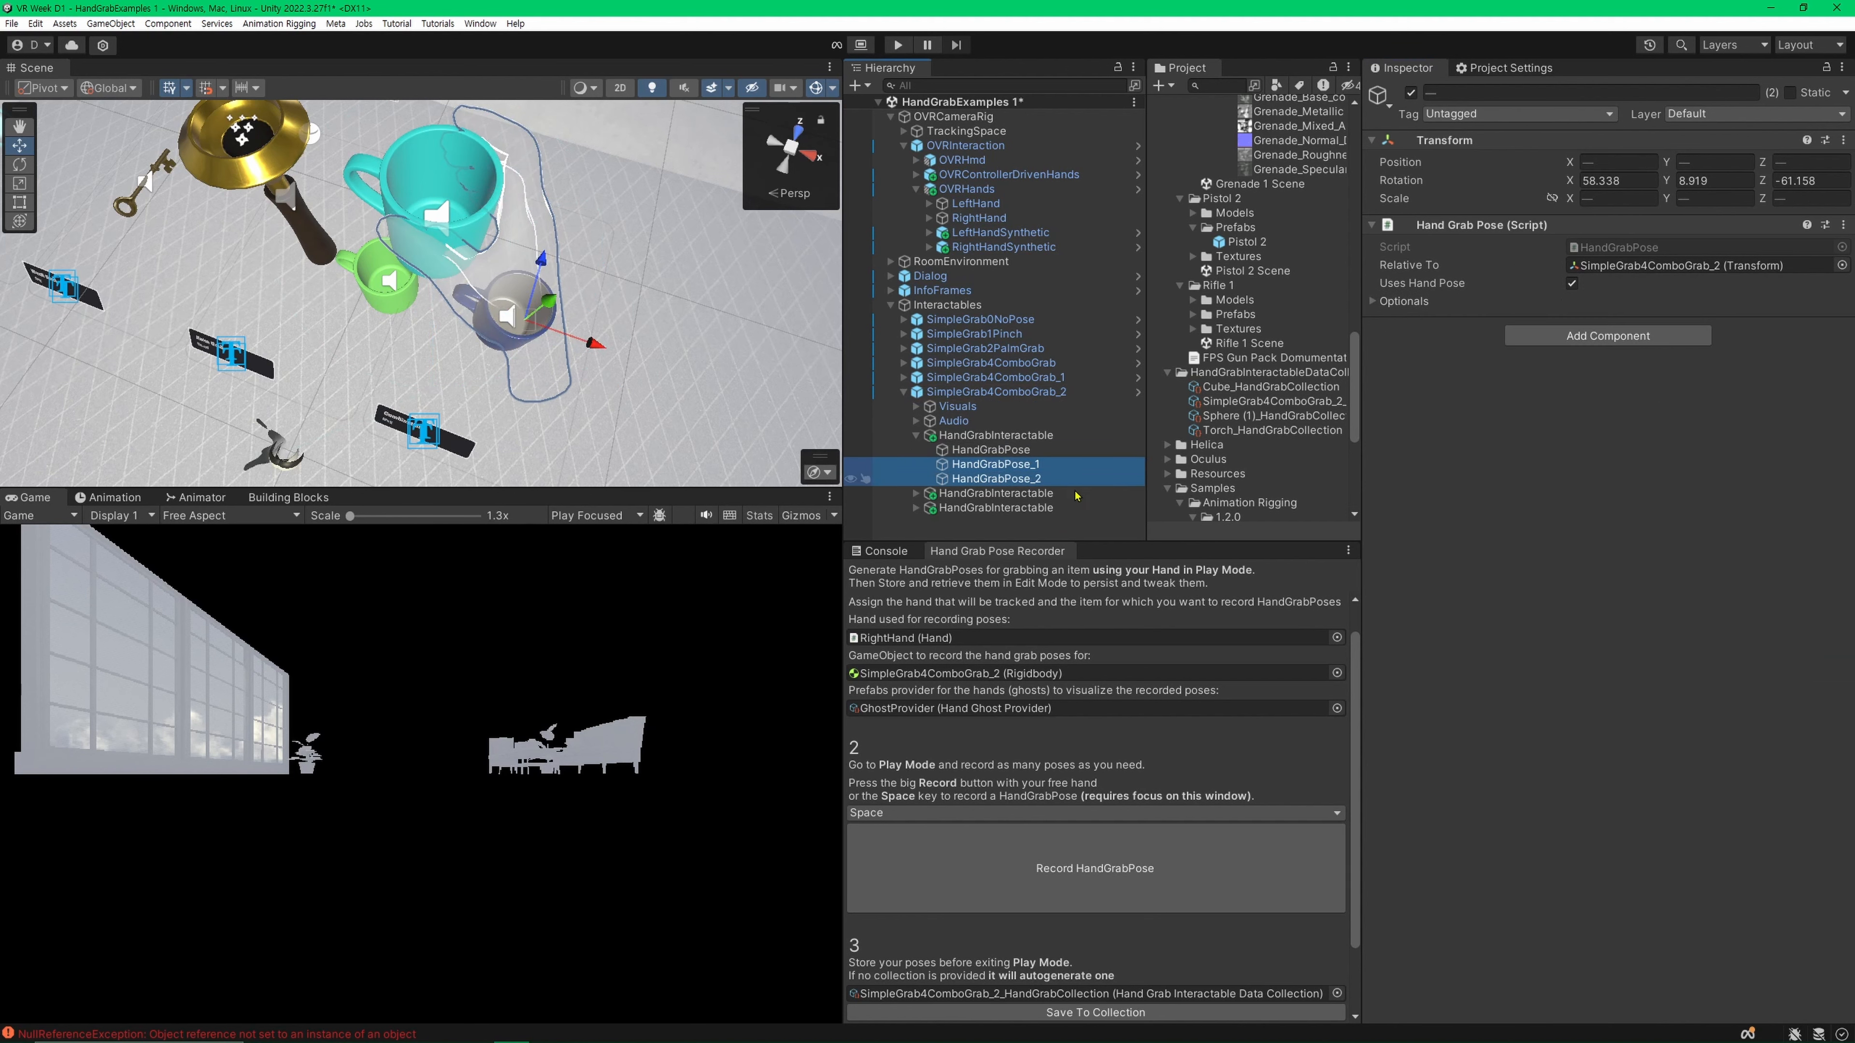
left_click(1037, 479, "ctrl")
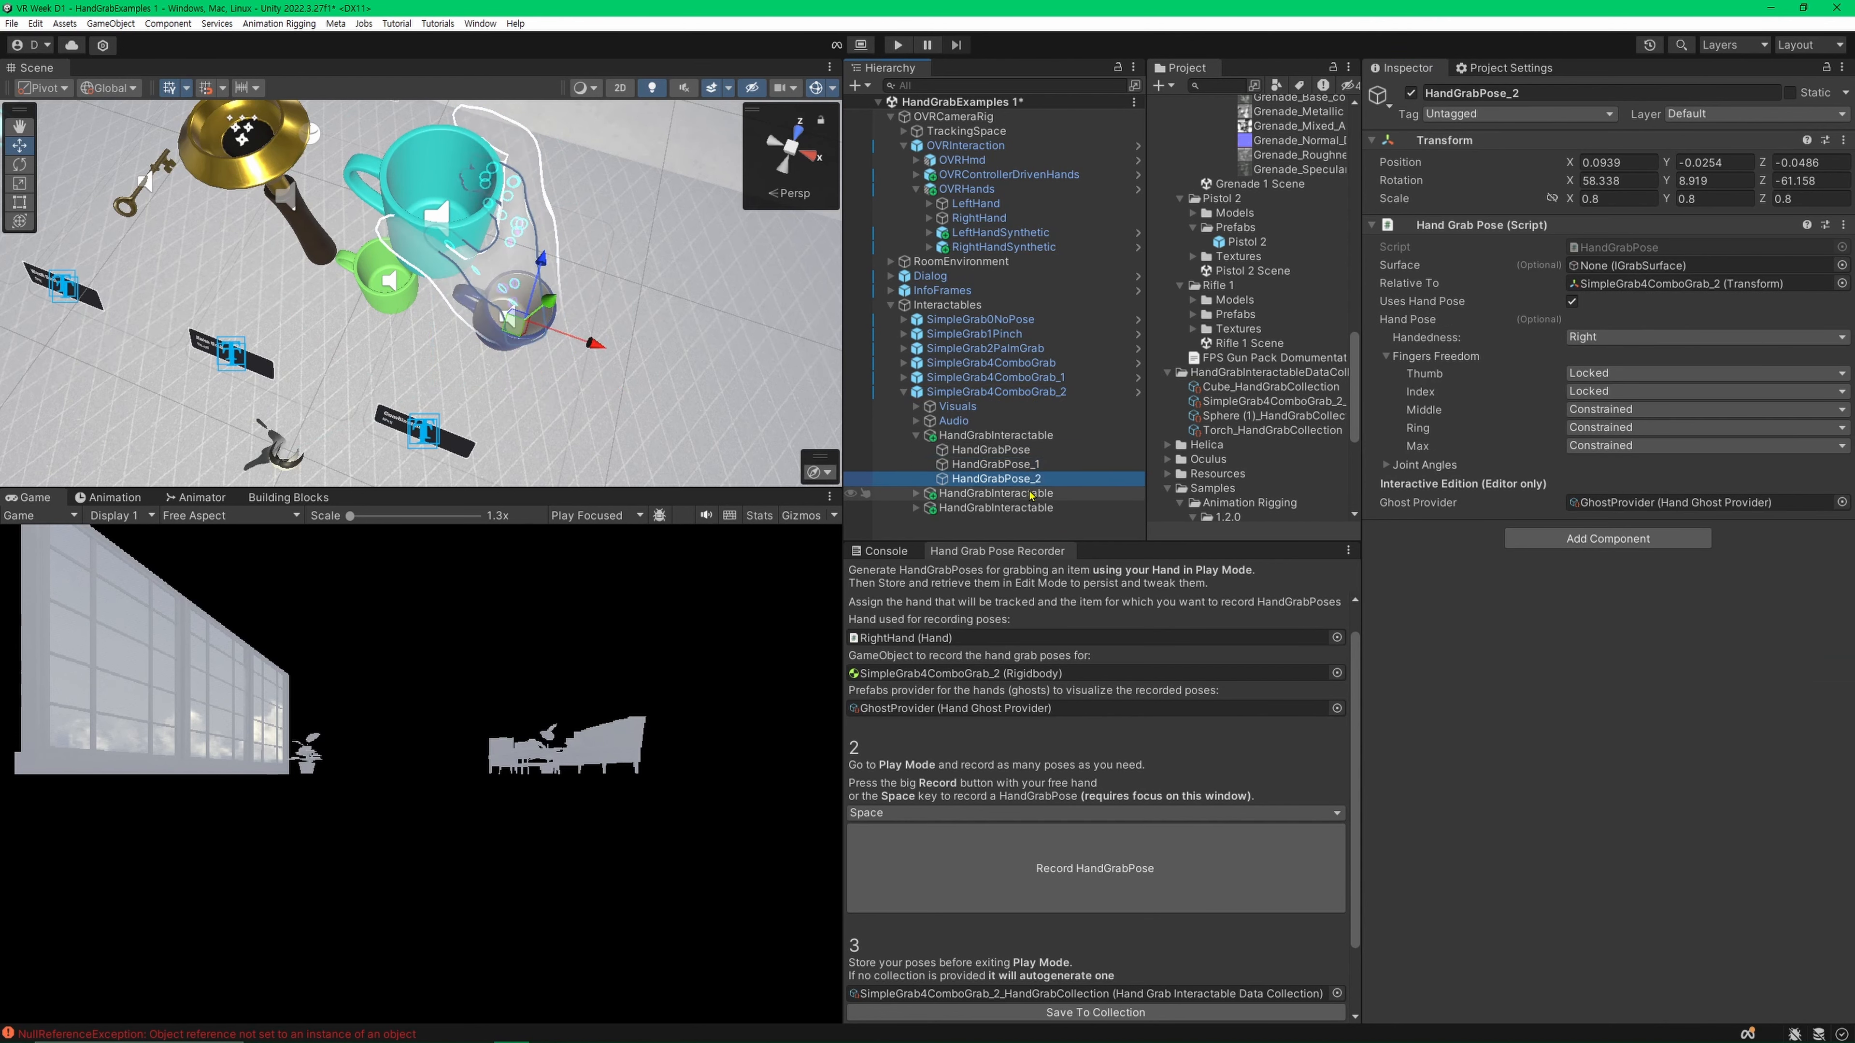
left_click(1023, 479, "ctrl")
right_click(1570, 226)
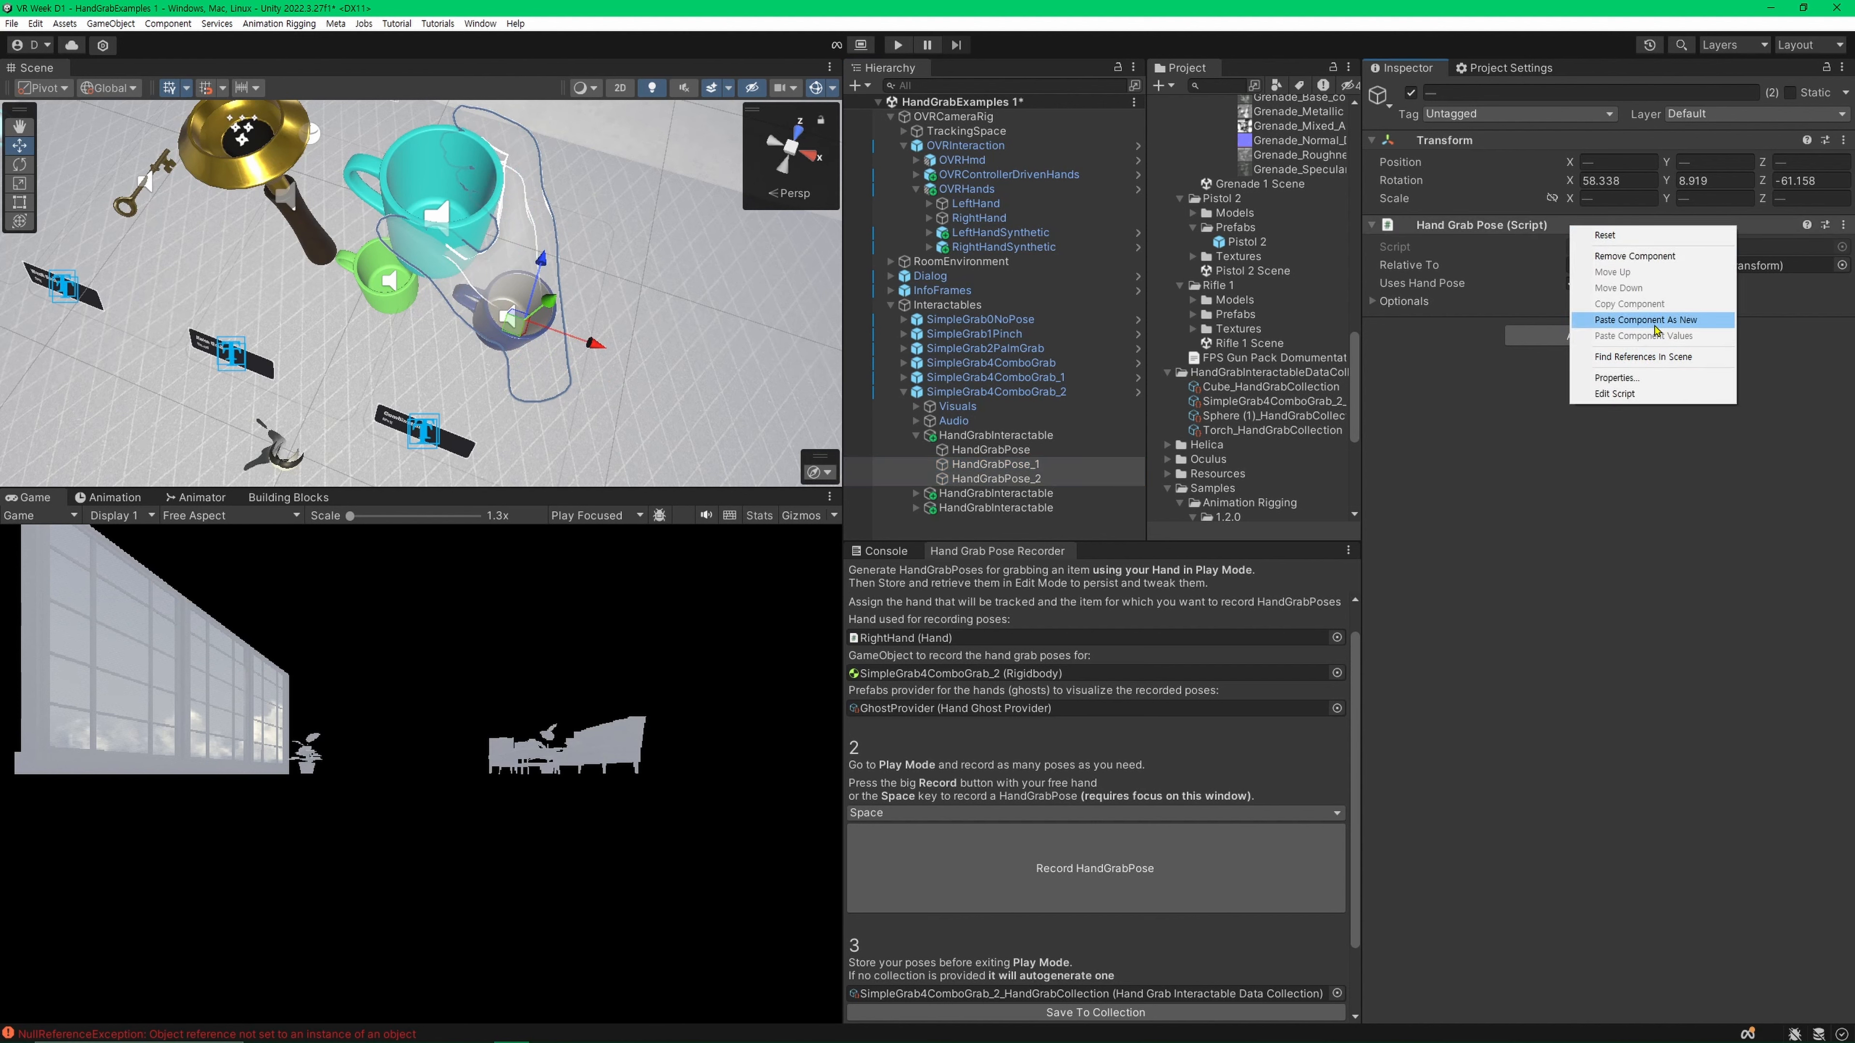
left_click(1649, 320)
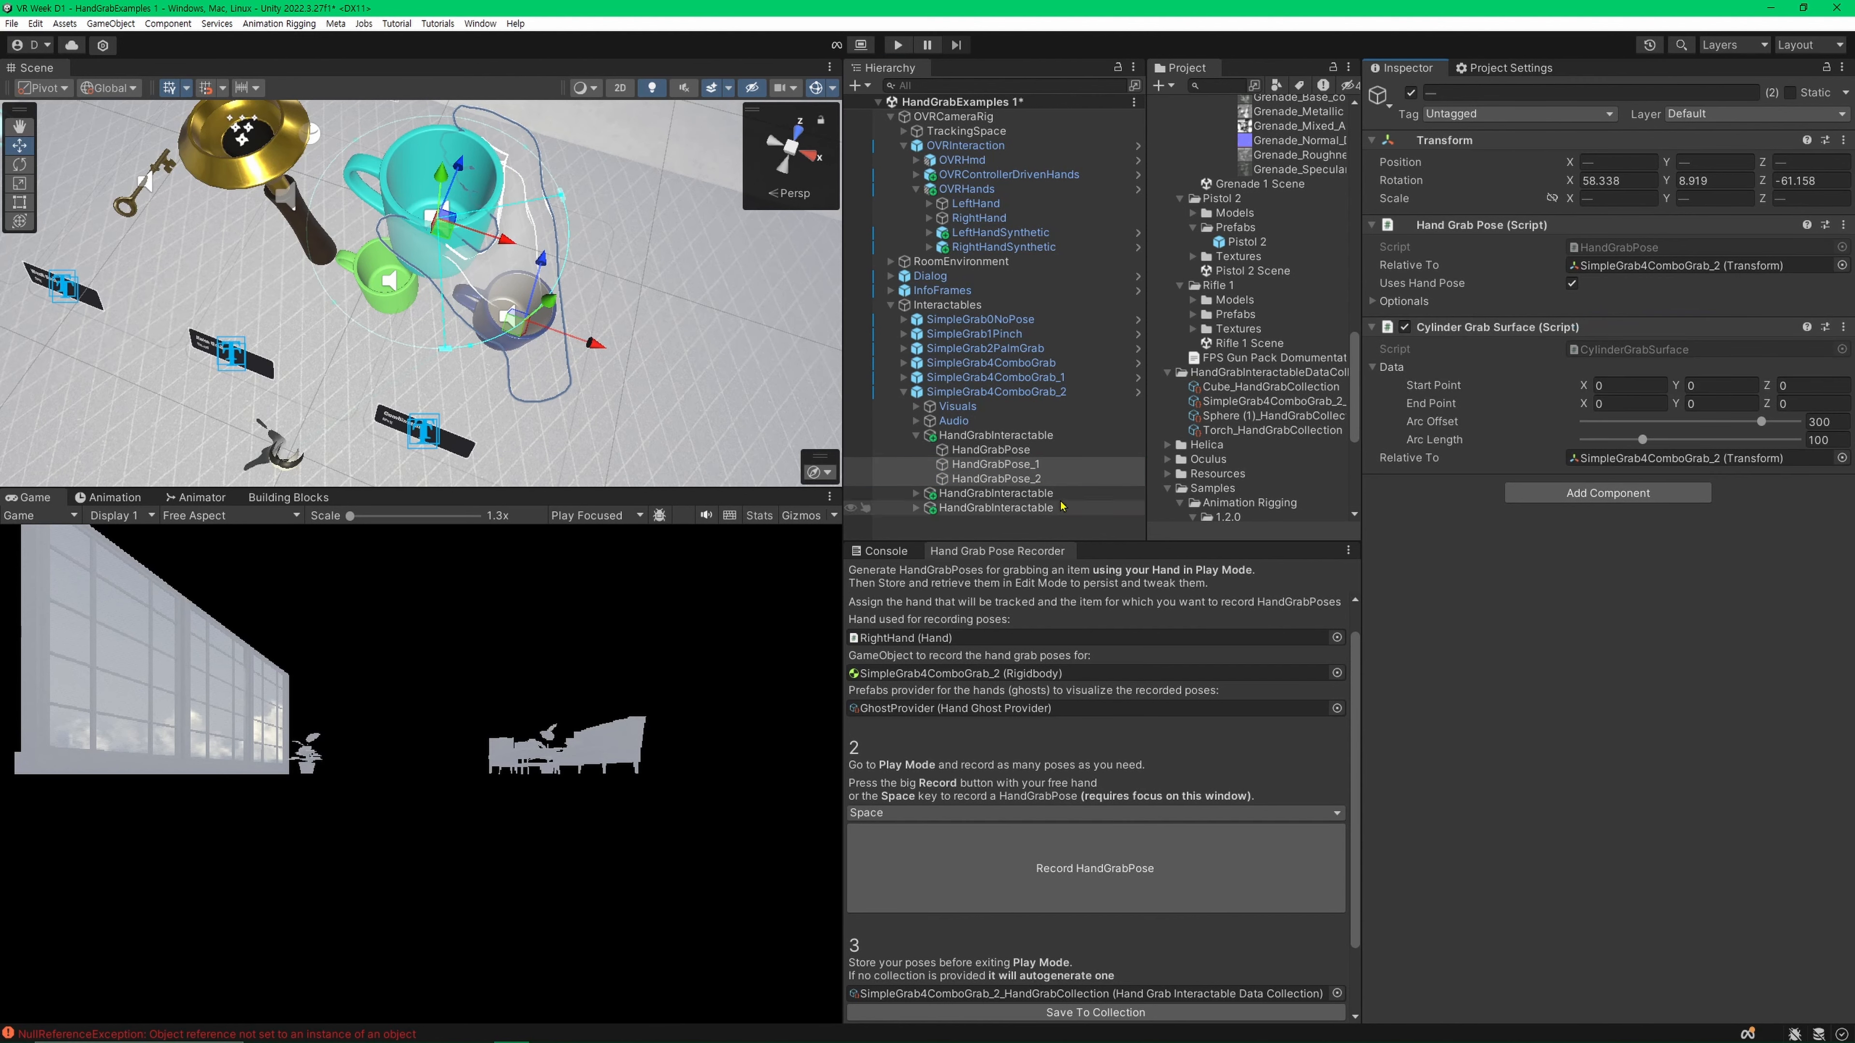
Step: Compare the hand ghosts and grab surface arcs of HandGrabPose, HandGrabPose_1 and HandGrabPose_2 on the mug
left_click(1030, 480)
left_click(1038, 466)
left_click(1035, 452)
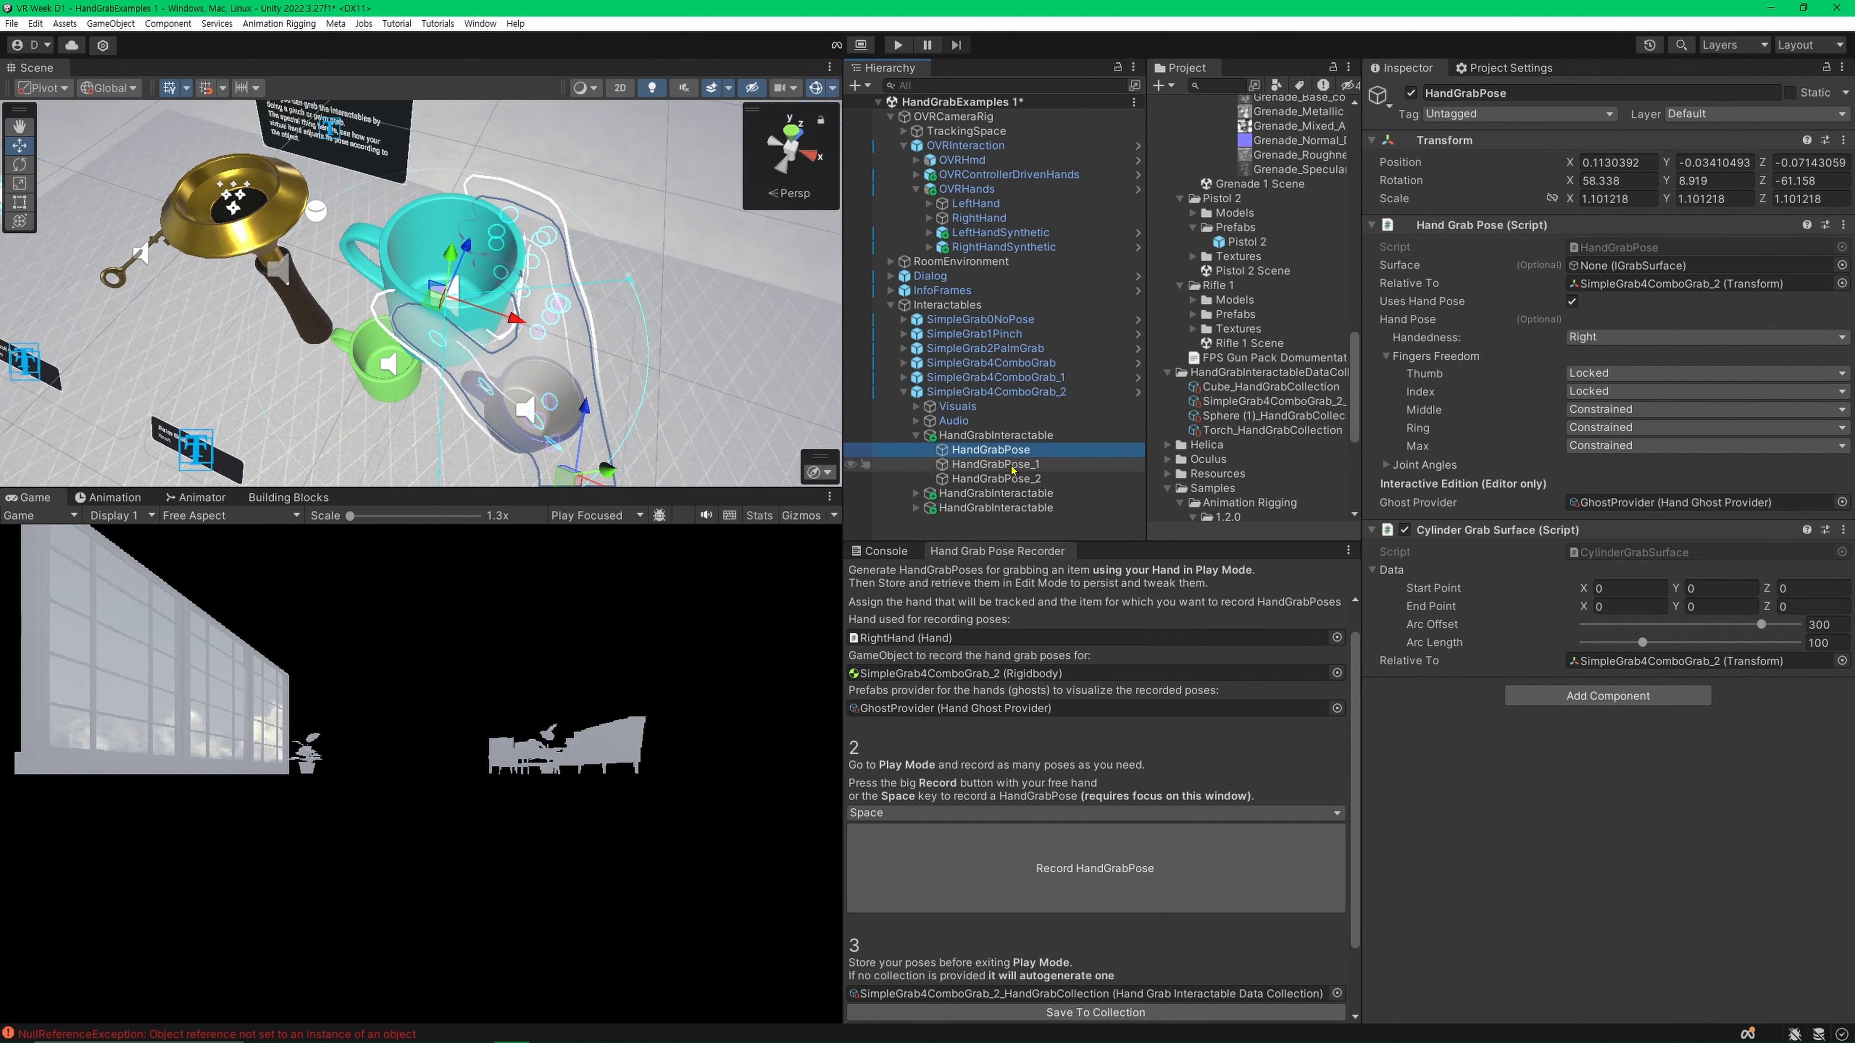
left_click(1024, 466)
left_click(1026, 479)
left_click(1022, 466)
left_click(1018, 452)
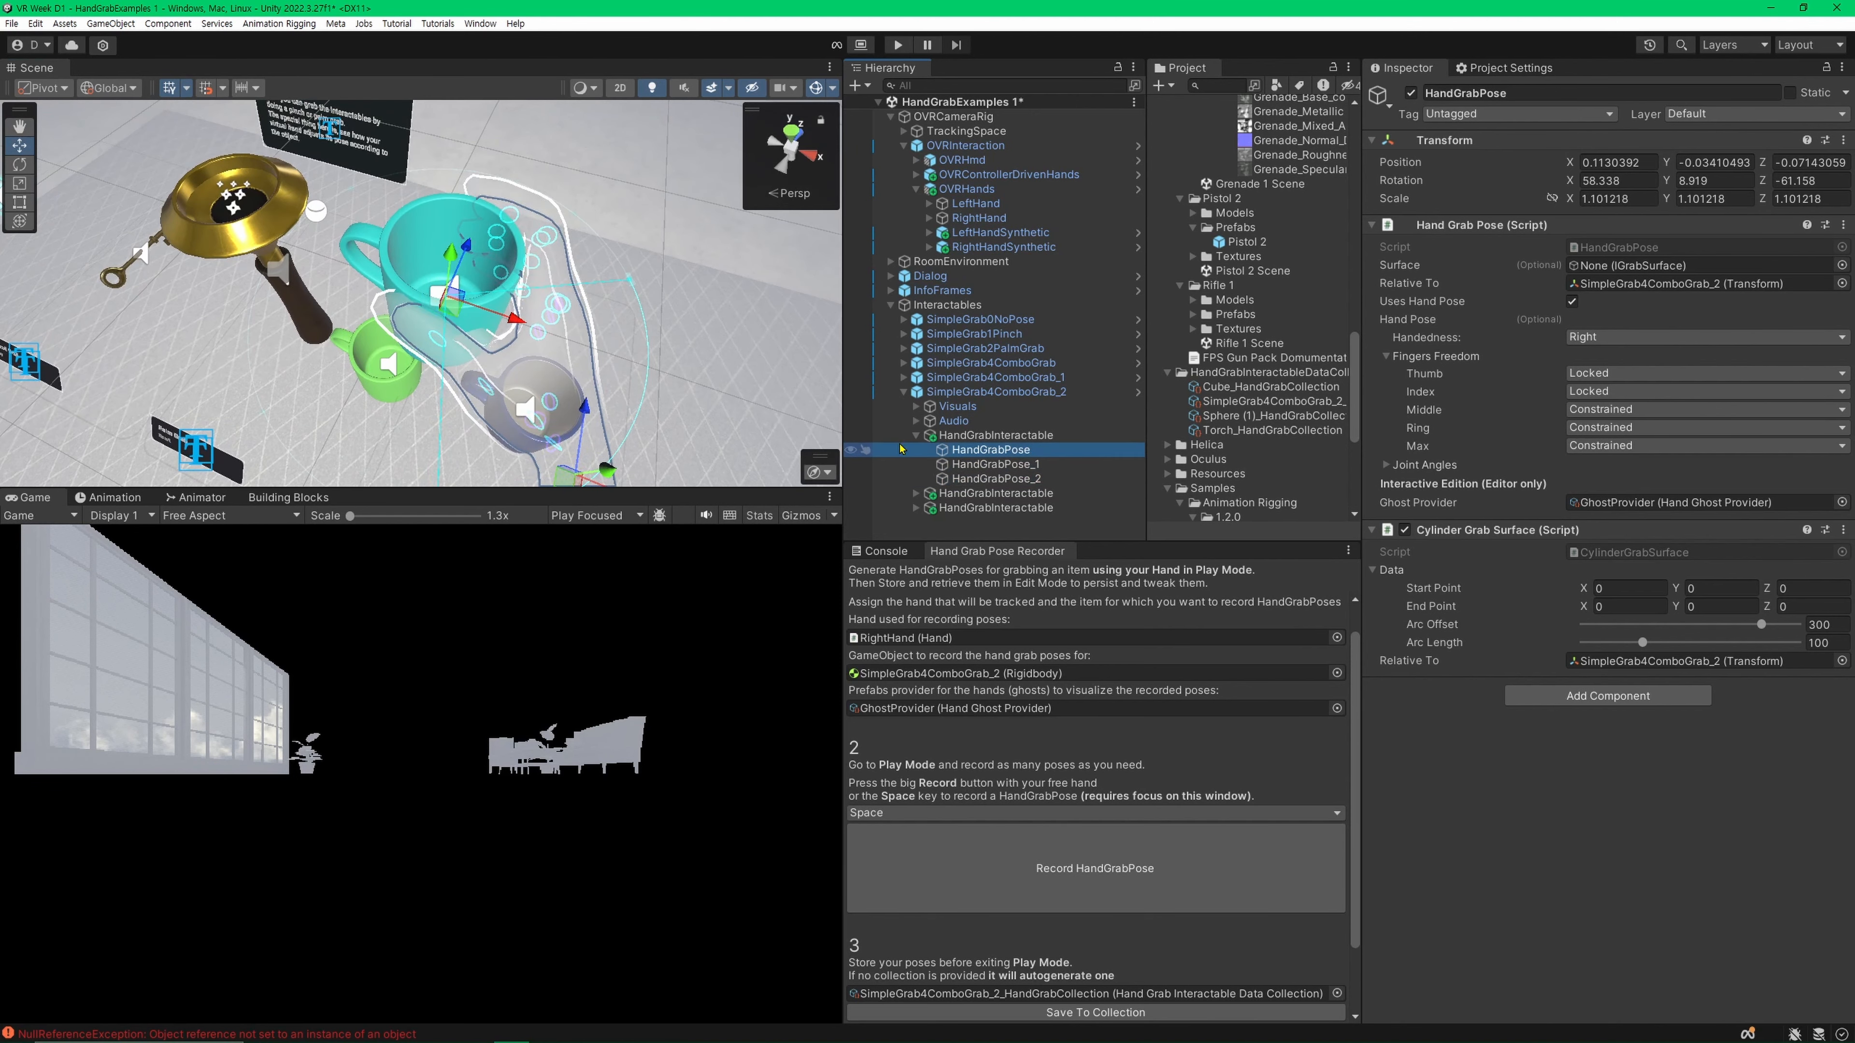
double_click(1018, 454)
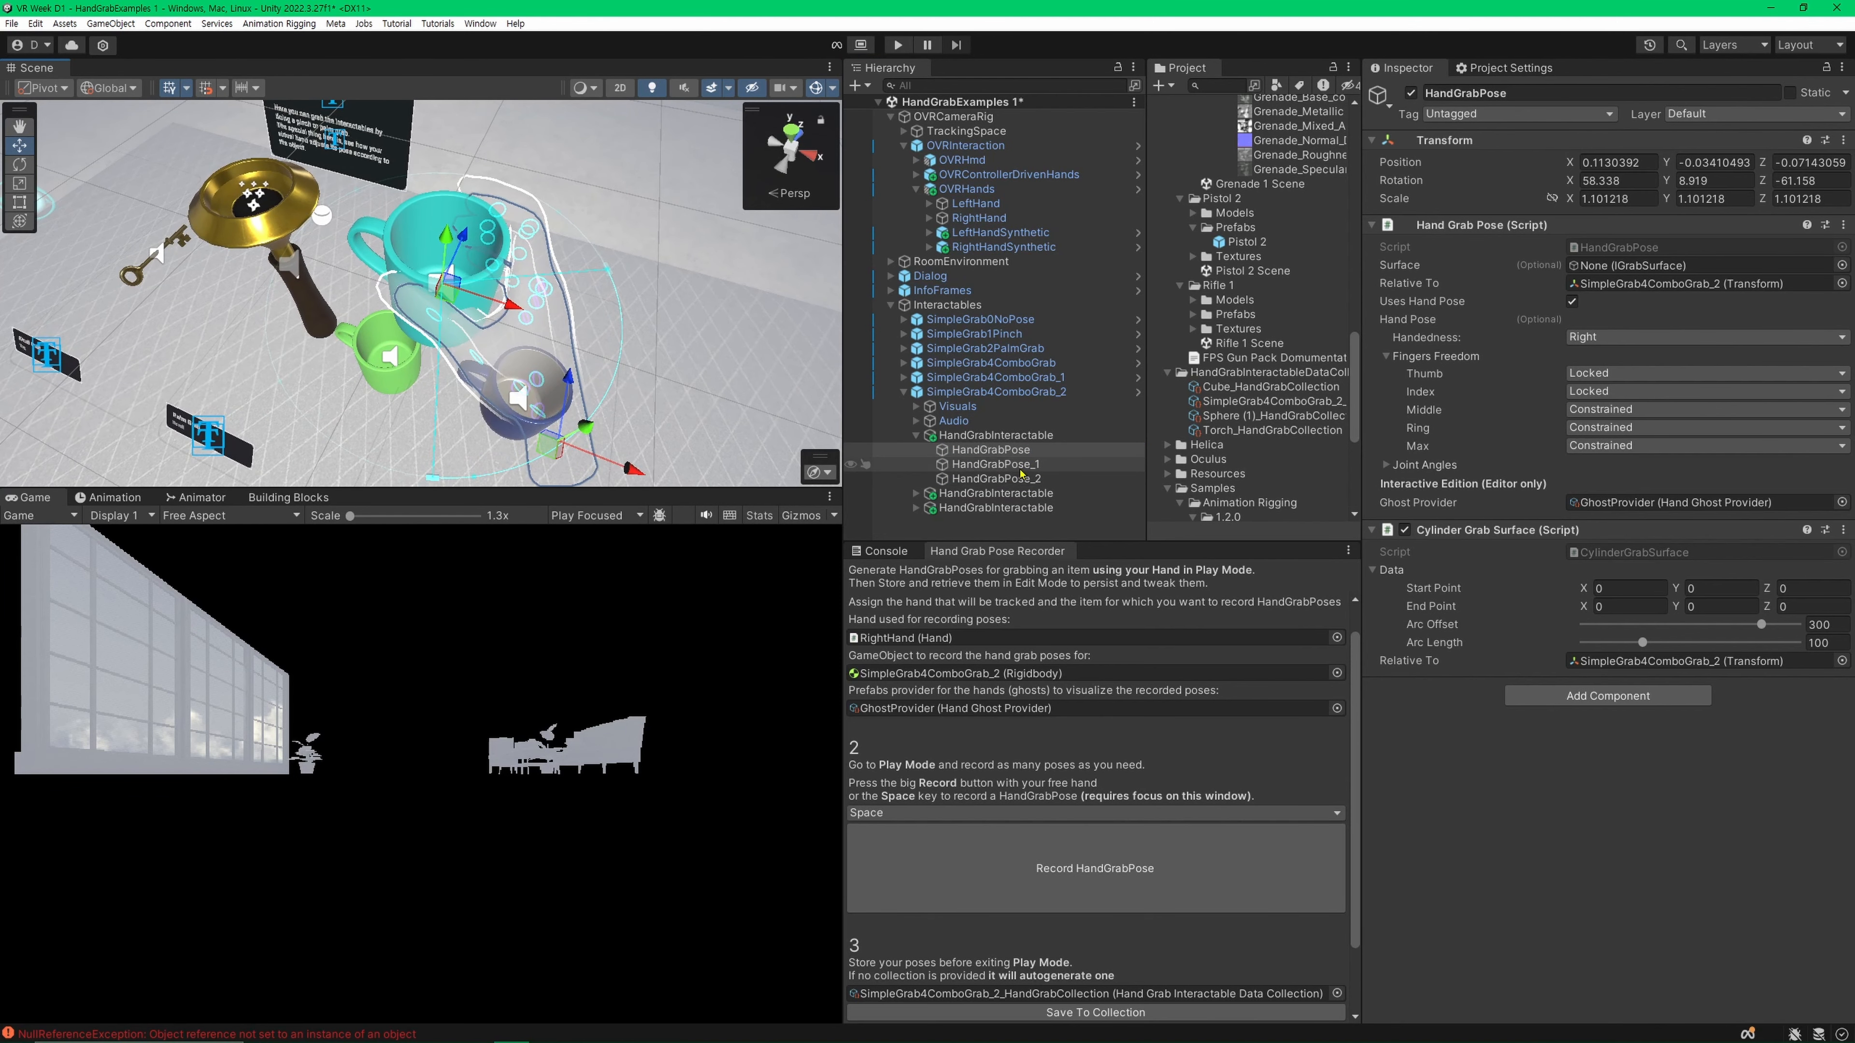
left_click(1021, 465)
left_click(1025, 480)
left_click(1026, 466)
left_click(1026, 452)
Step: Expand the second and third HandGrabInteractables of SimpleGrab4ComboGrab_2 and examine each one's HandGrabPose around the mug
left_click(916, 493)
left_click(988, 507)
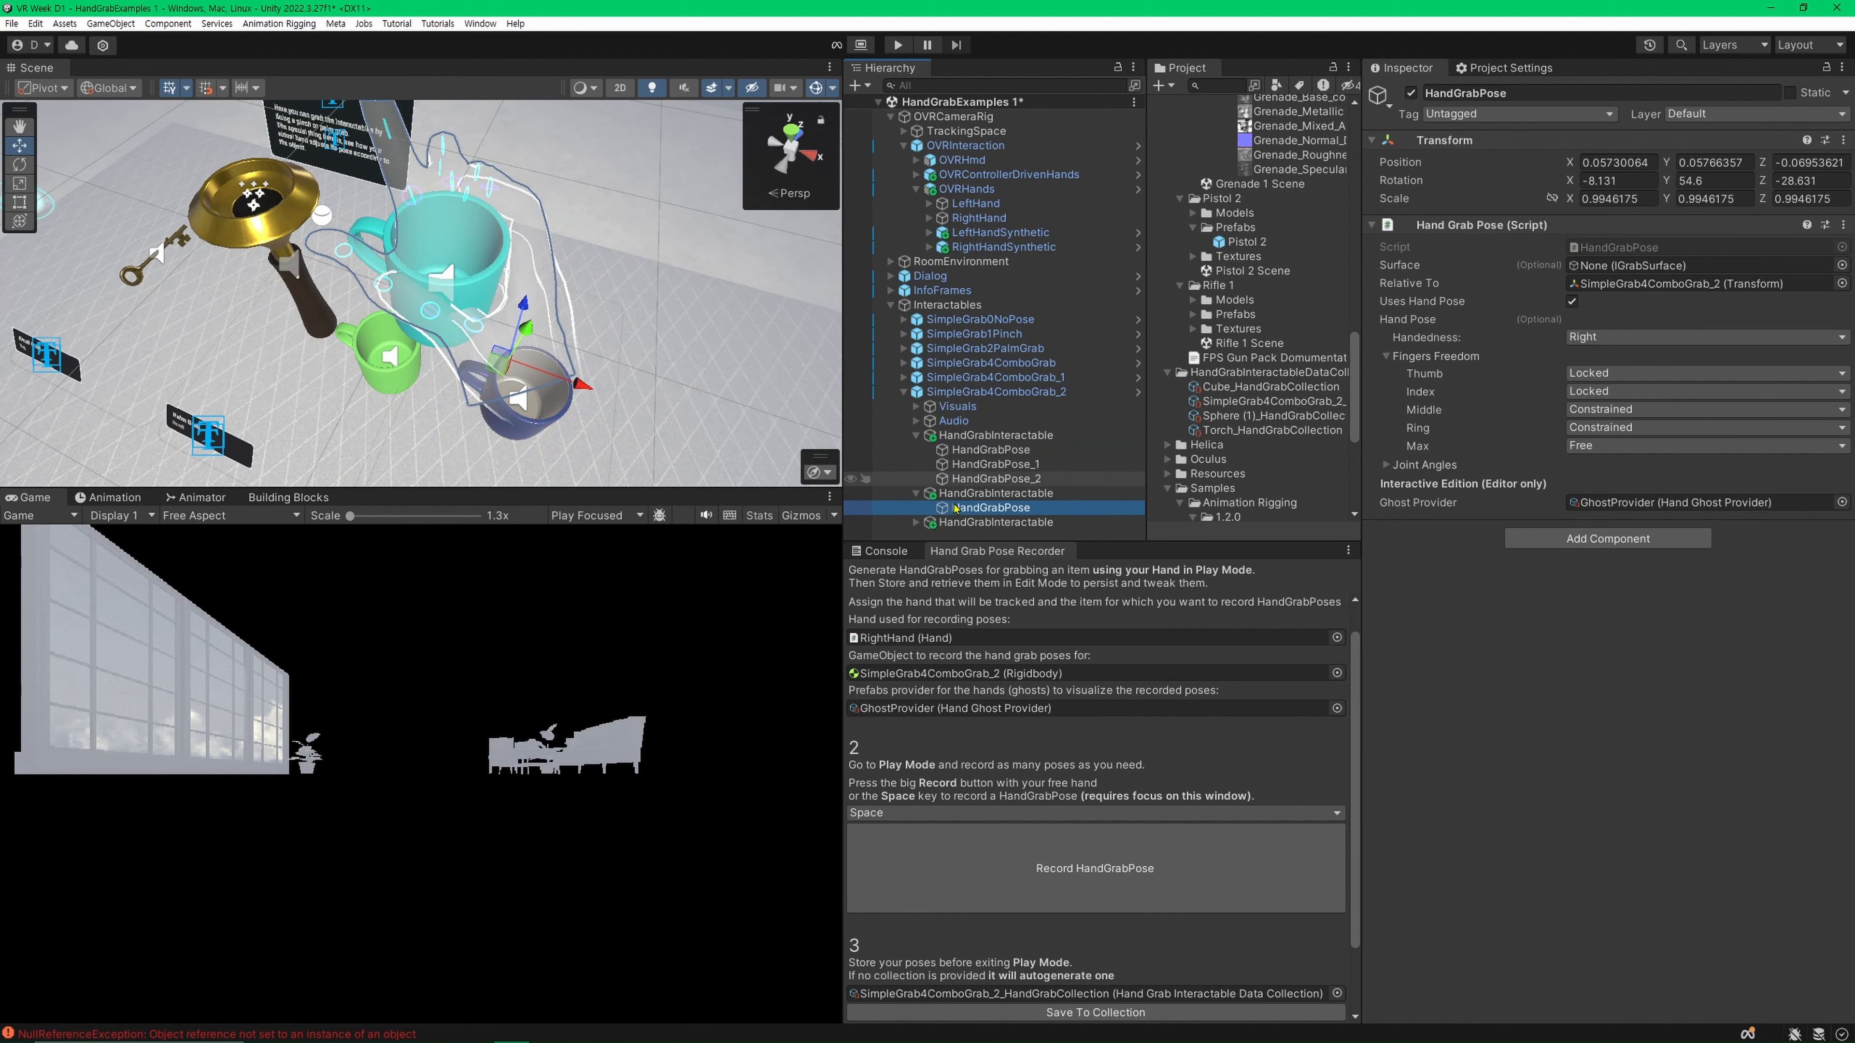
left_click(916, 523)
left_click_drag(570, 365, 720, 347, "alt")
scroll(1010, 463, "down", 1)
left_click(1010, 534)
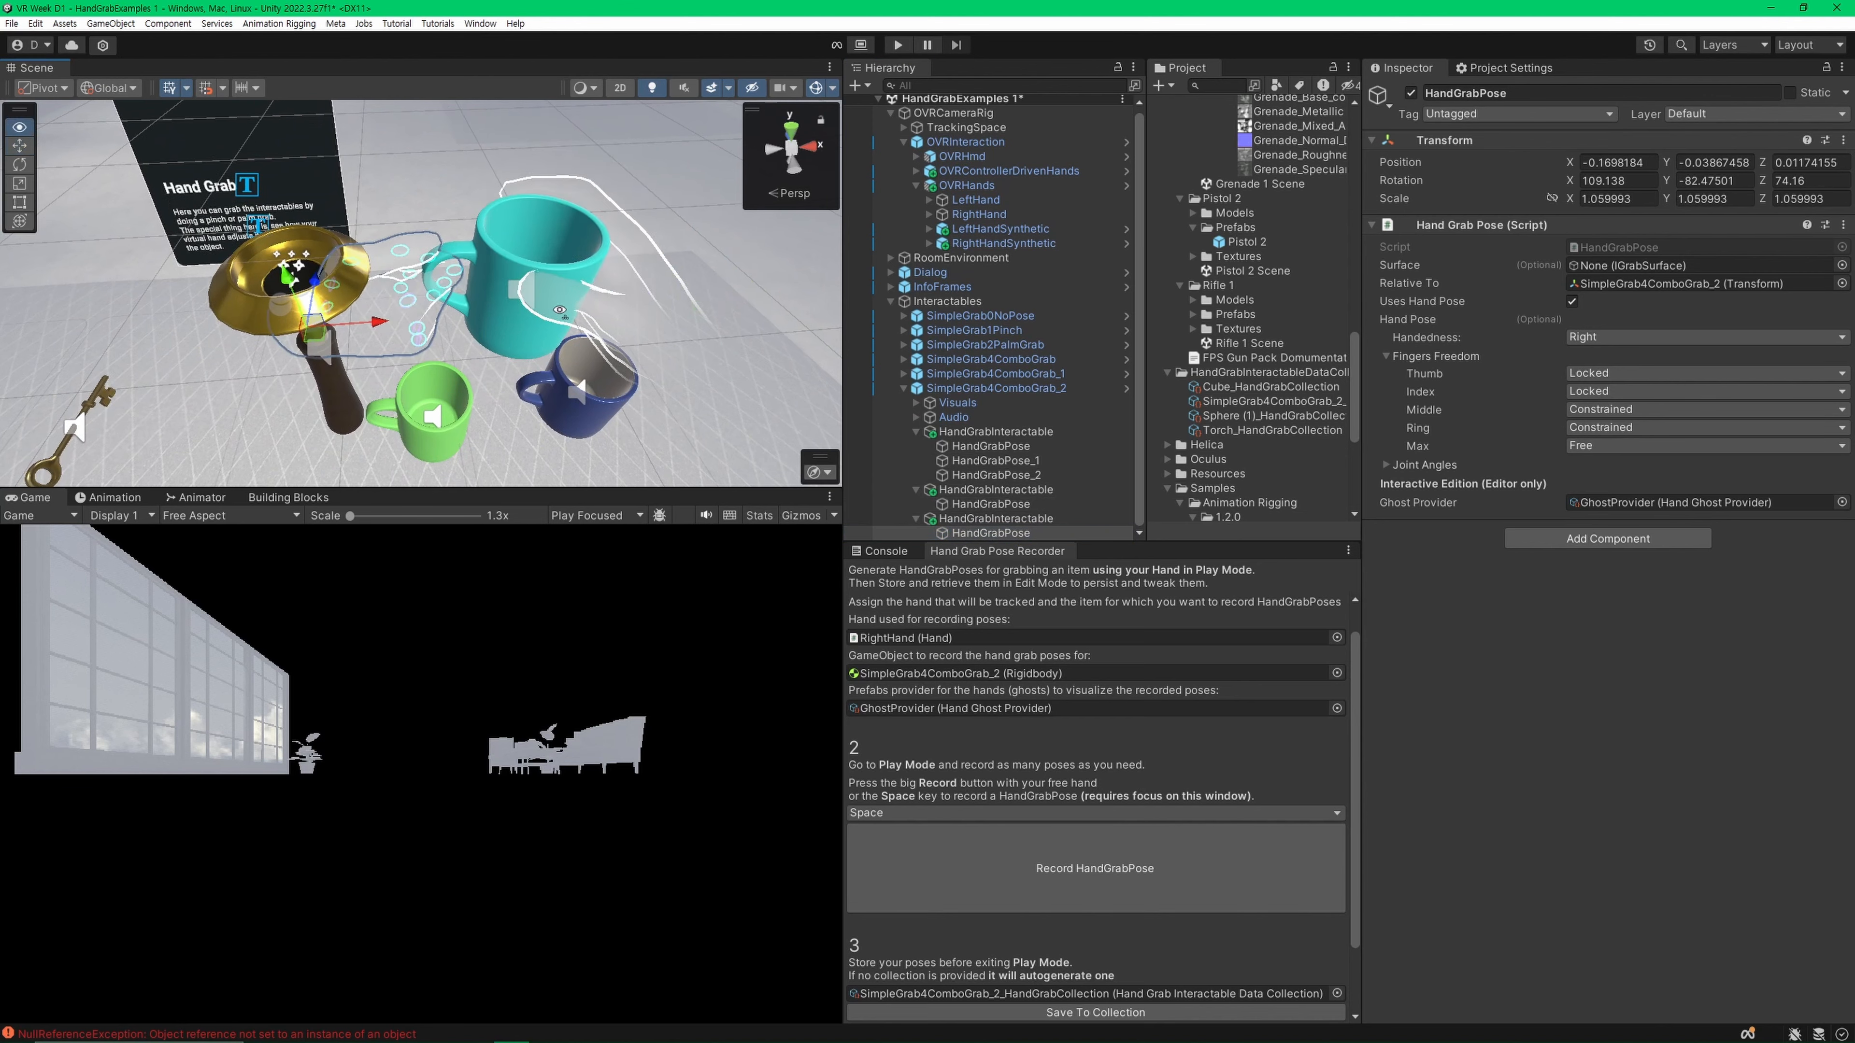
scroll(480, 301, "up", 3)
right_click_drag(480, 342, 476, 307)
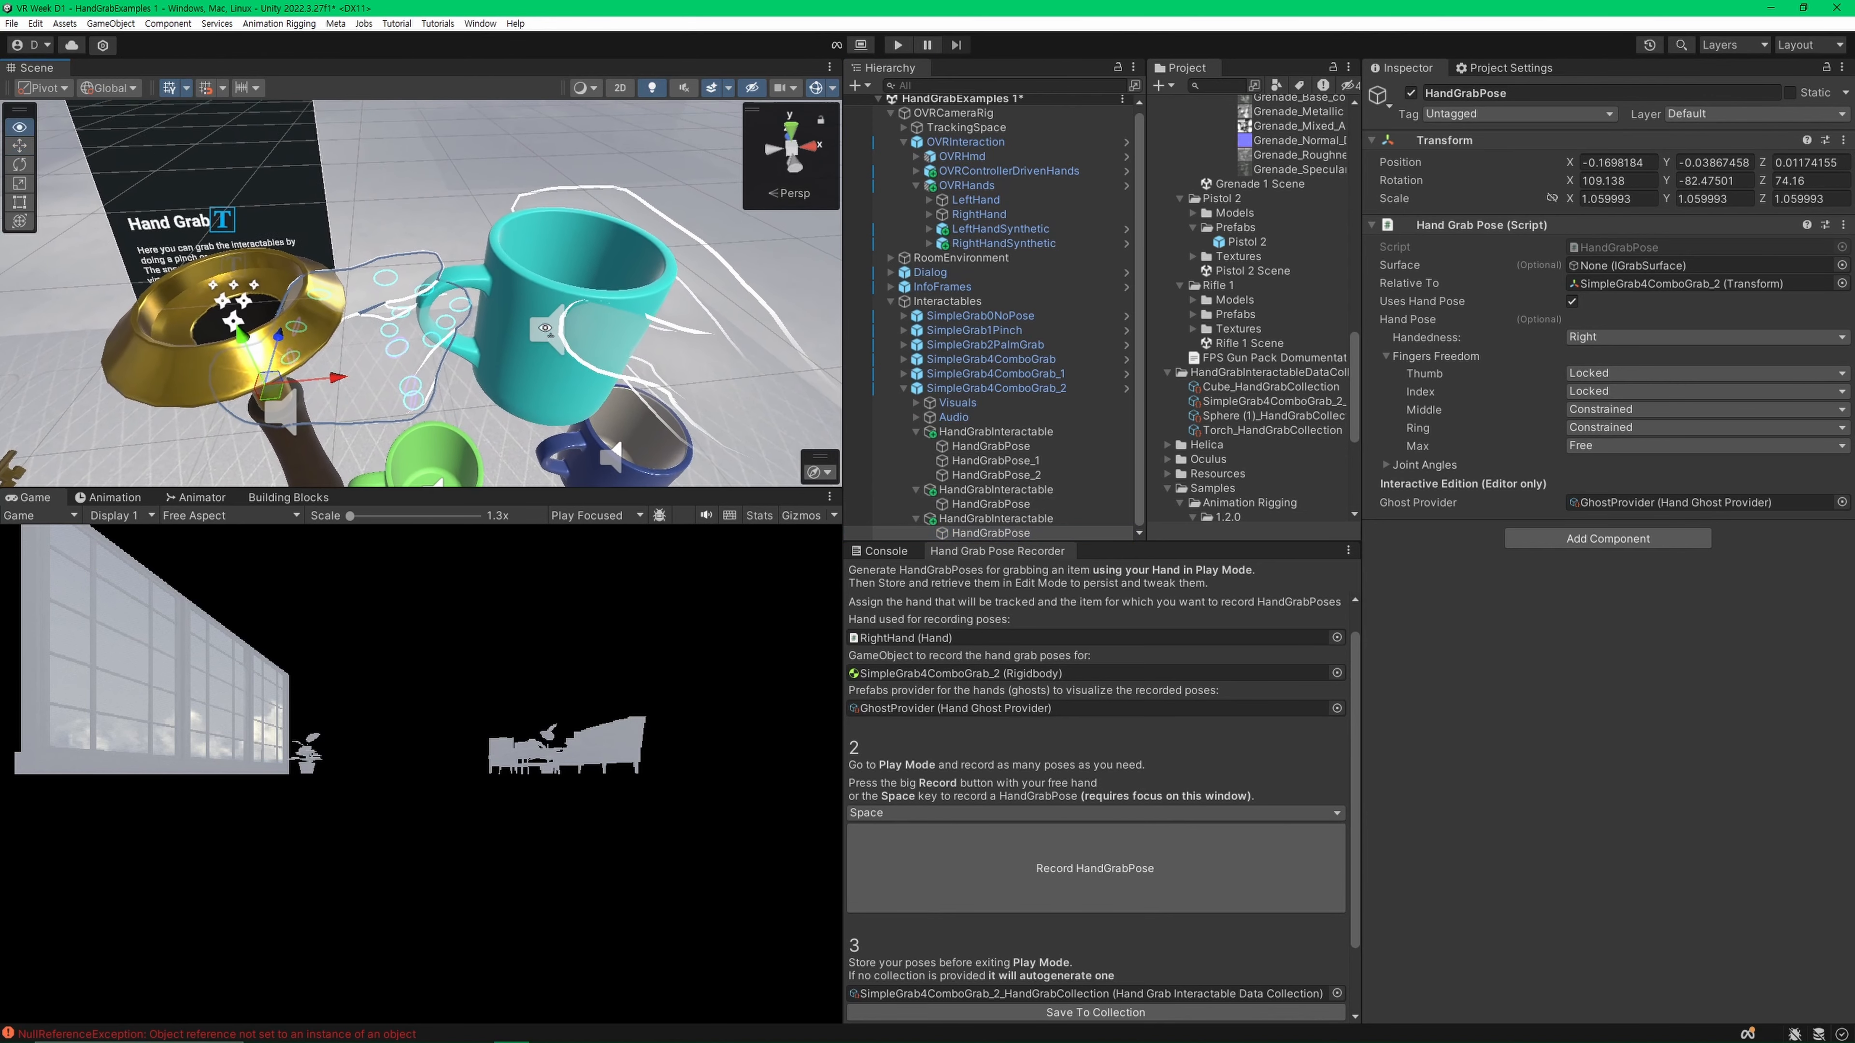
left_click(1002, 505)
right_click_drag(594, 355, 580, 296)
scroll(584, 301, "down", 3)
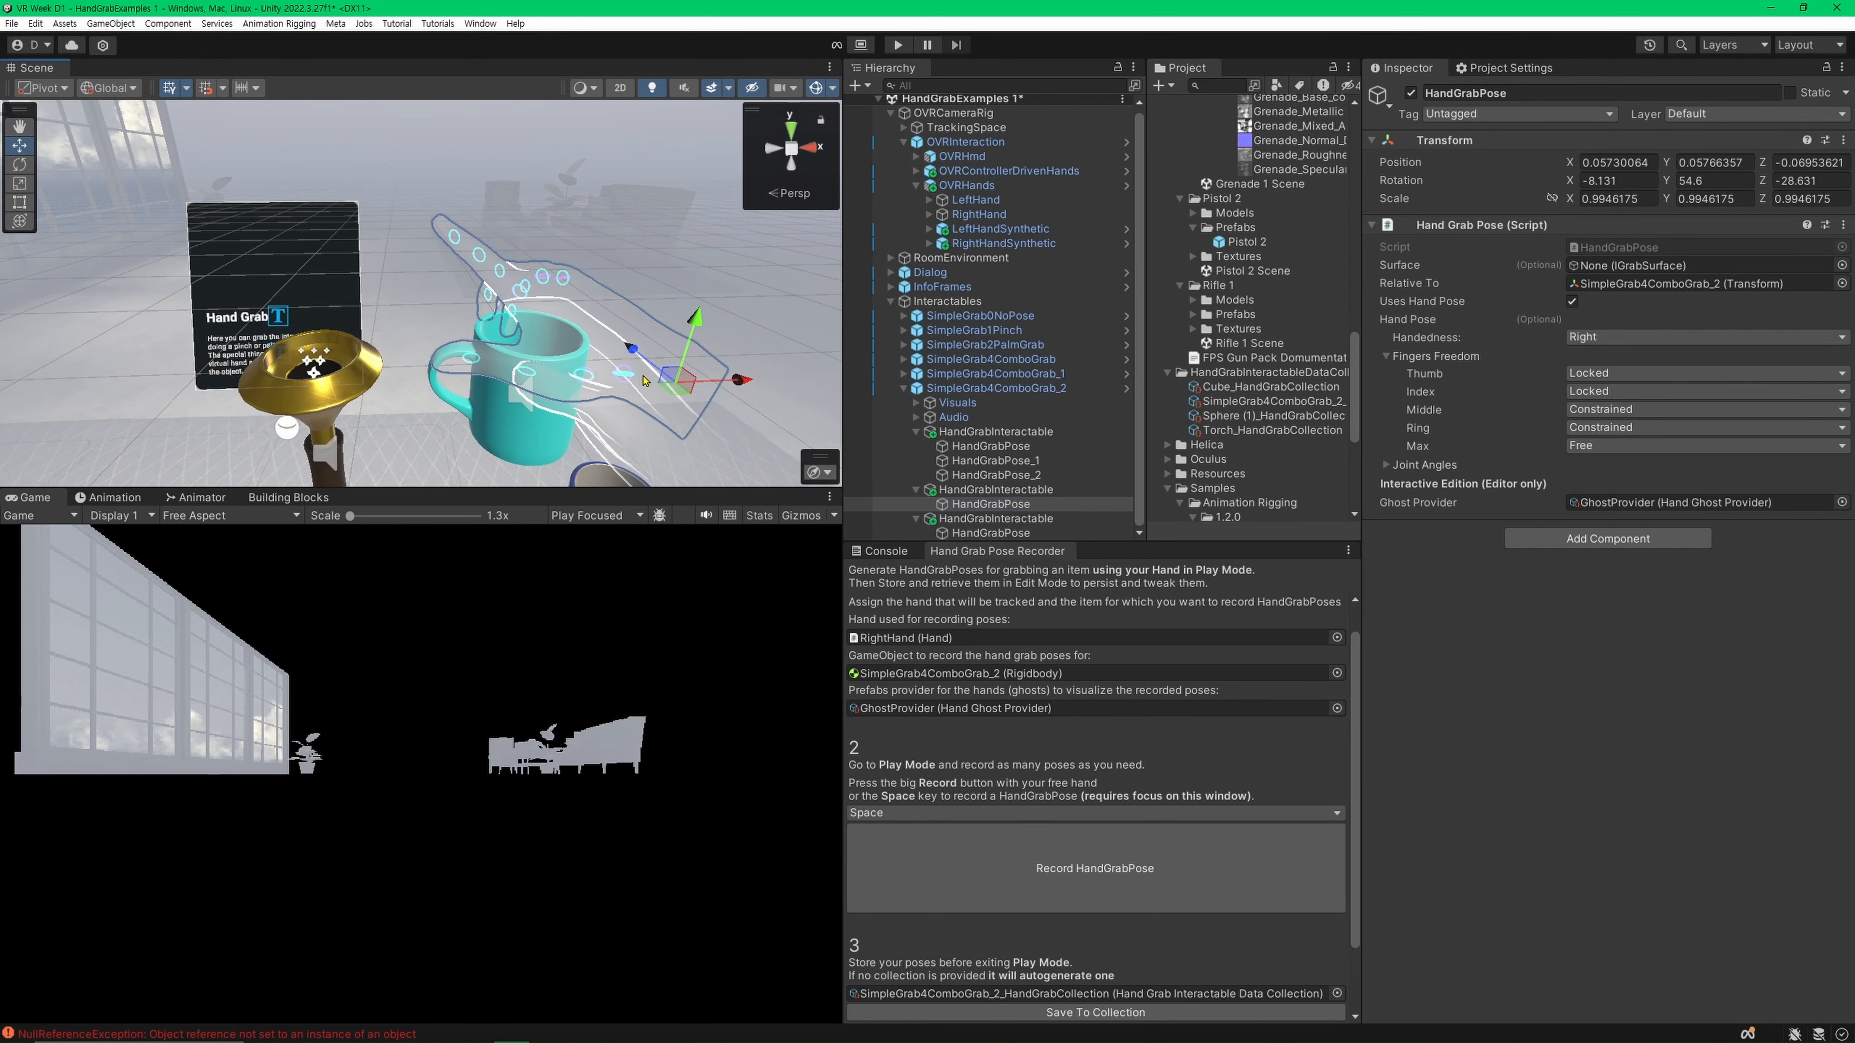
left_click(958, 491)
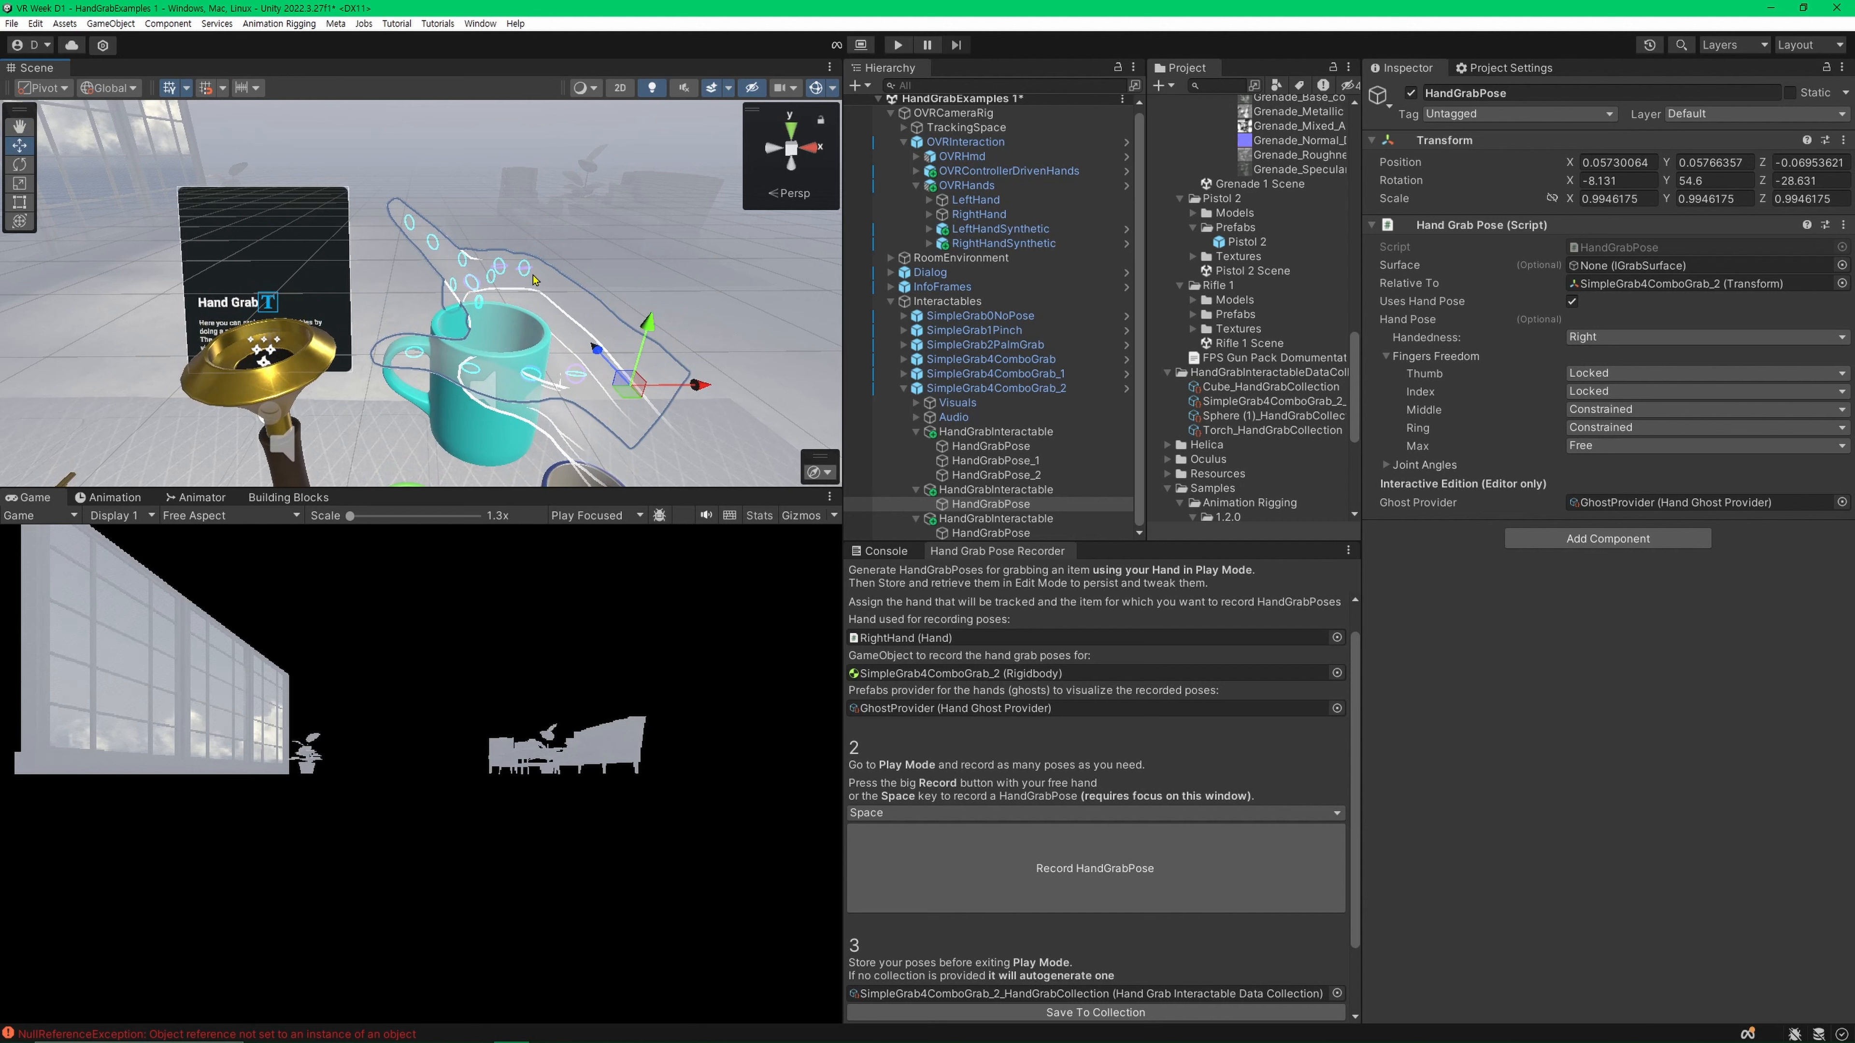
Step: Add a Cylinder Grab Surface component to the HandGrabPose under the second HandGrabInteractable
left_click(1593, 542)
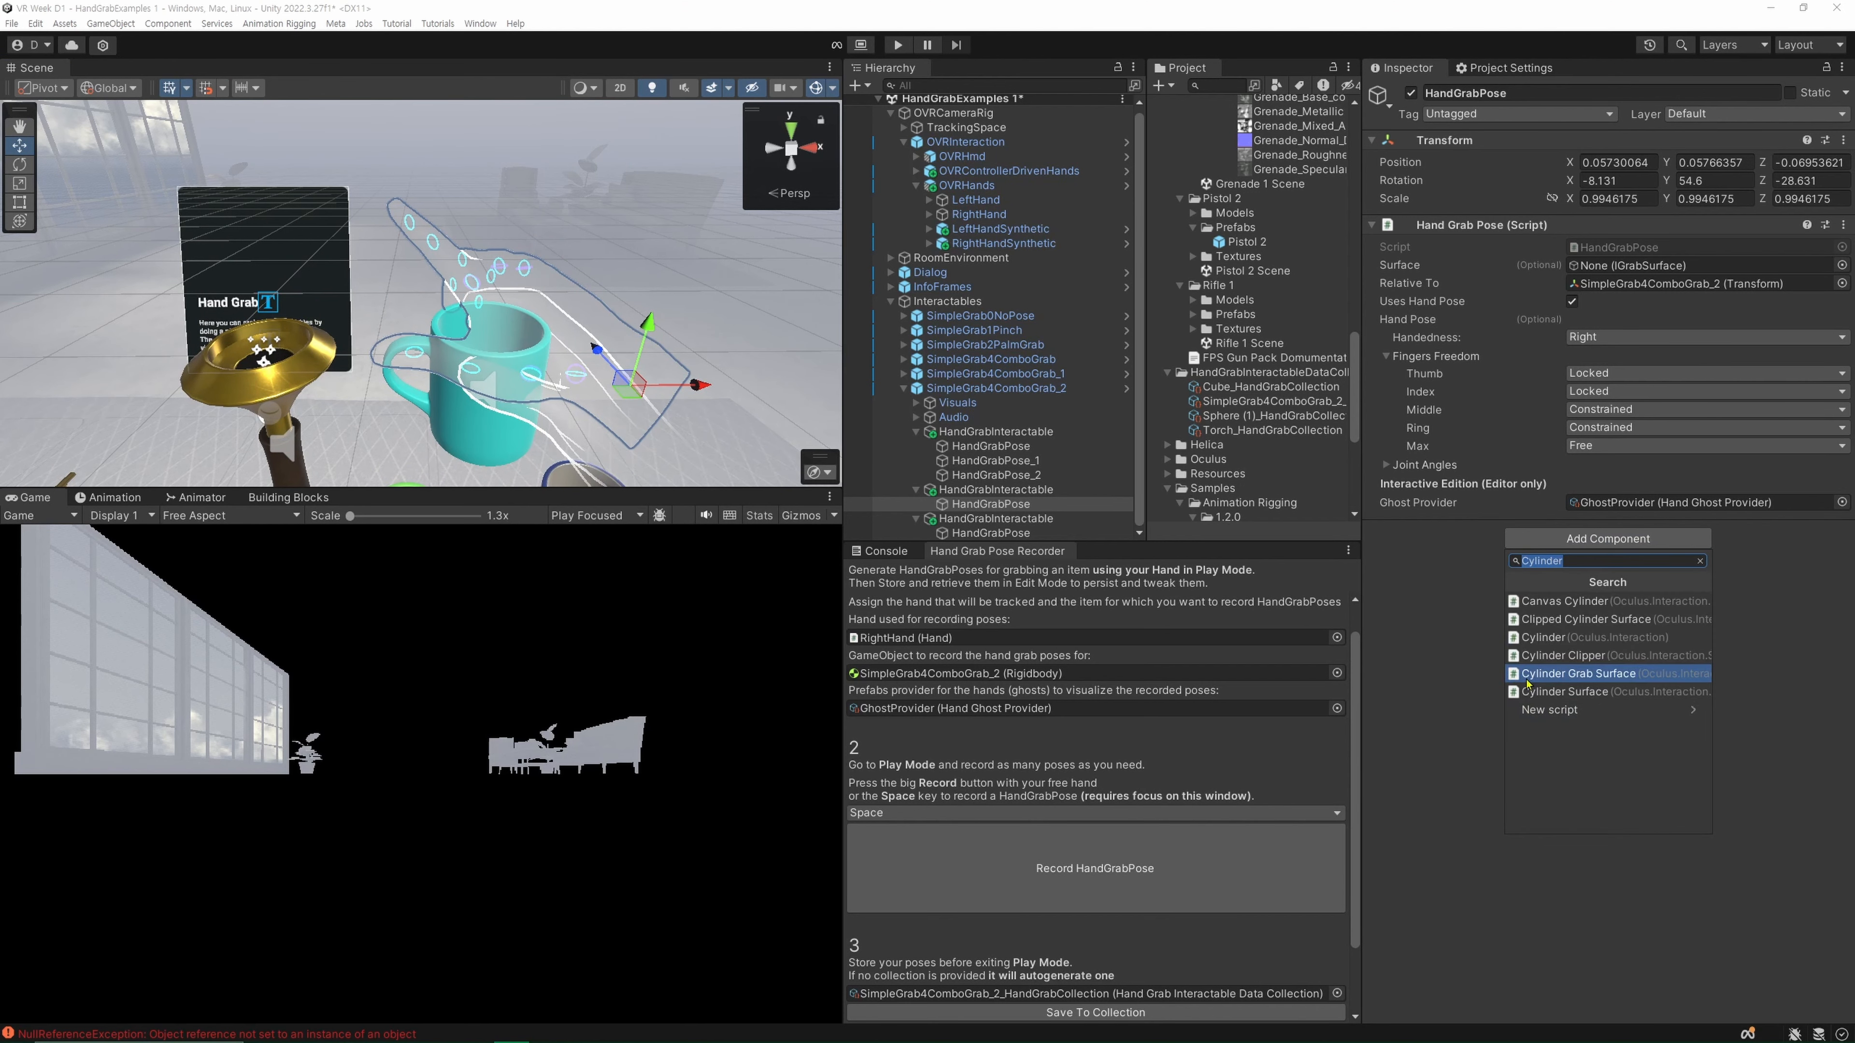
left_click(1577, 674)
right_click_drag(526, 300, 515, 242)
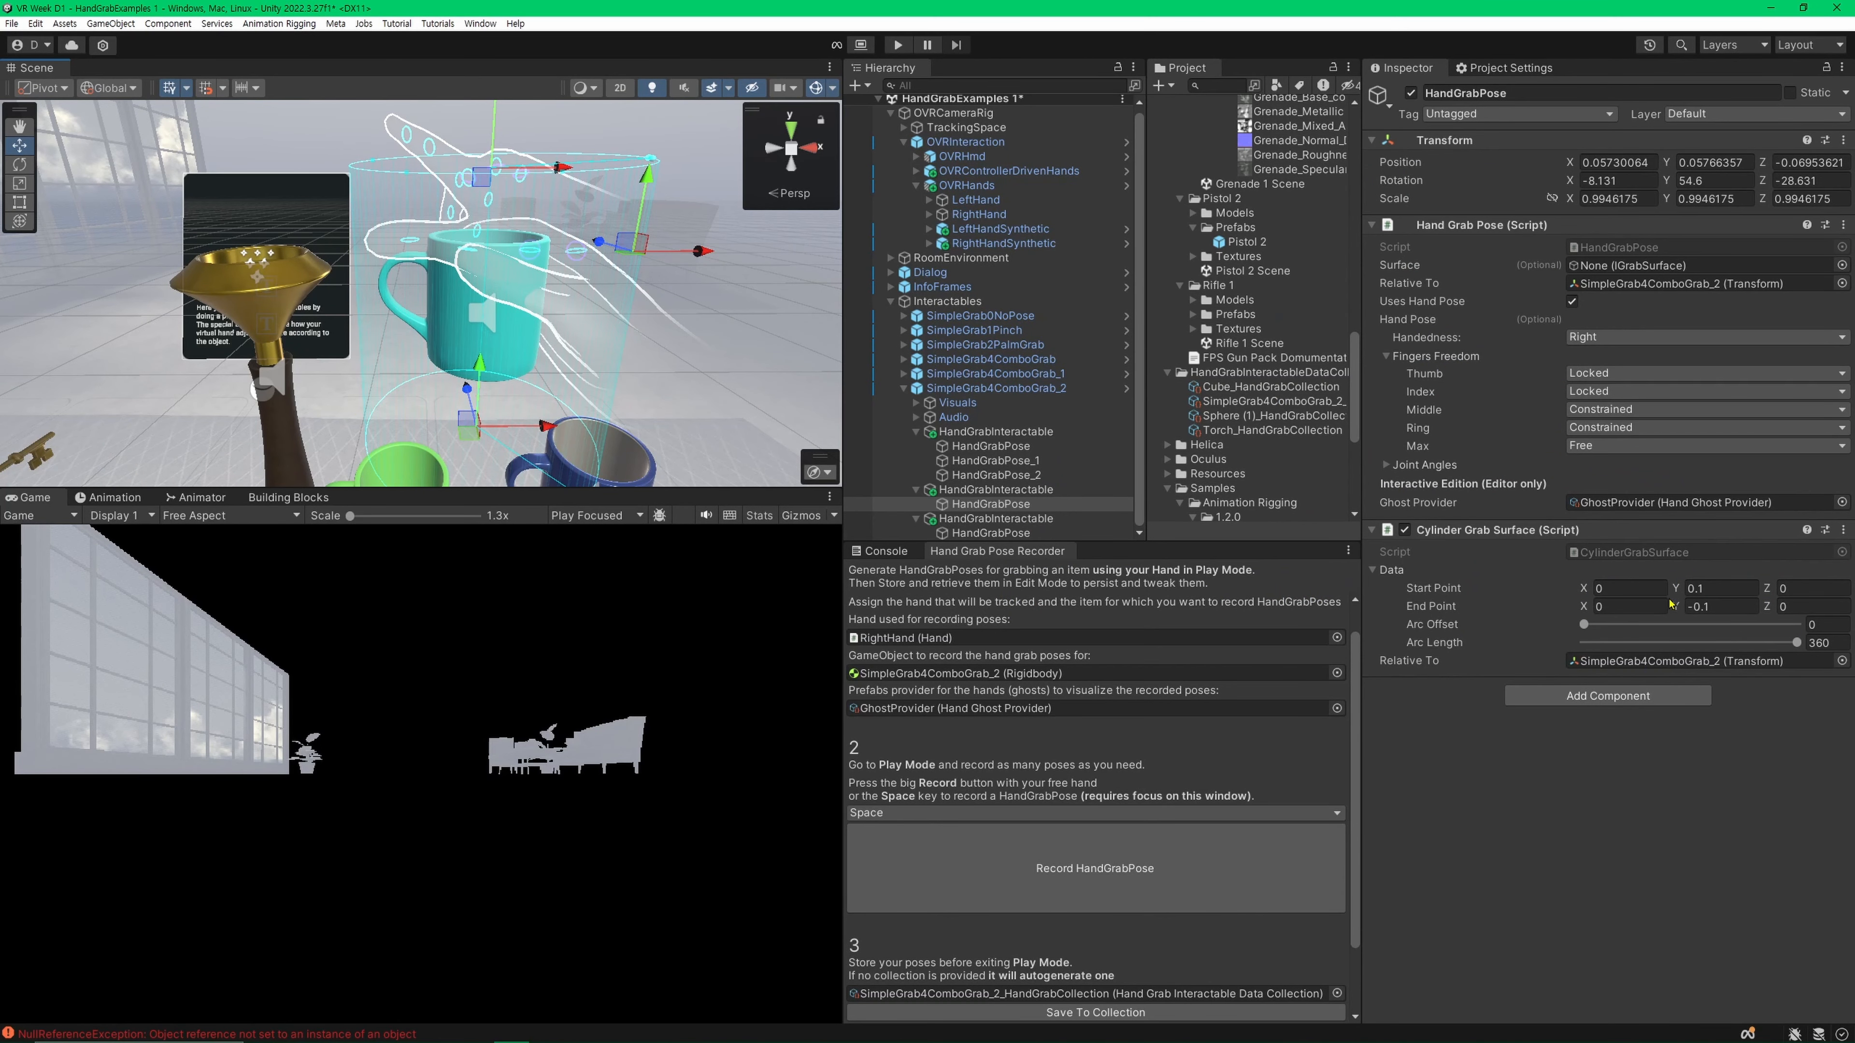
Step: Set the Start Point and End Point Y of the second interactable's Cylinder Grab Surface to 0
left_click(1708, 595)
type("0")
left_click(1711, 607)
type("0")
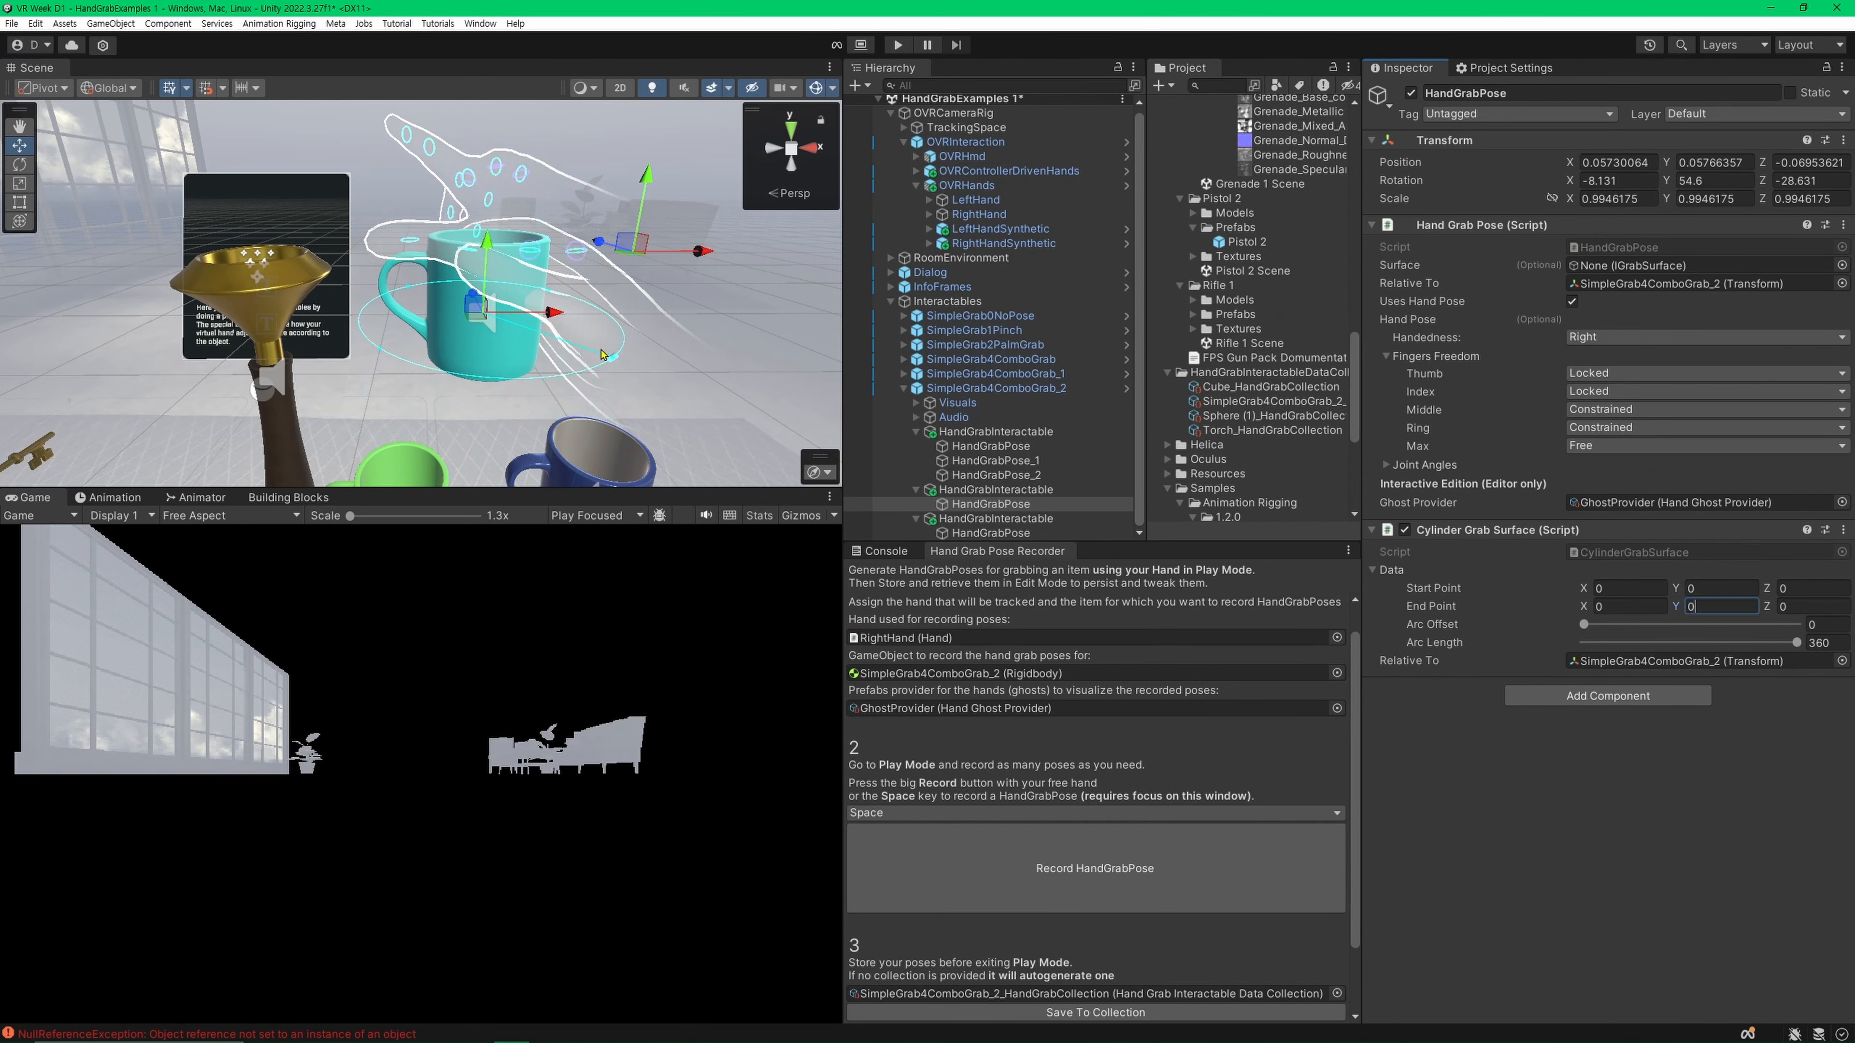
right_click_drag(661, 369, 653, 369)
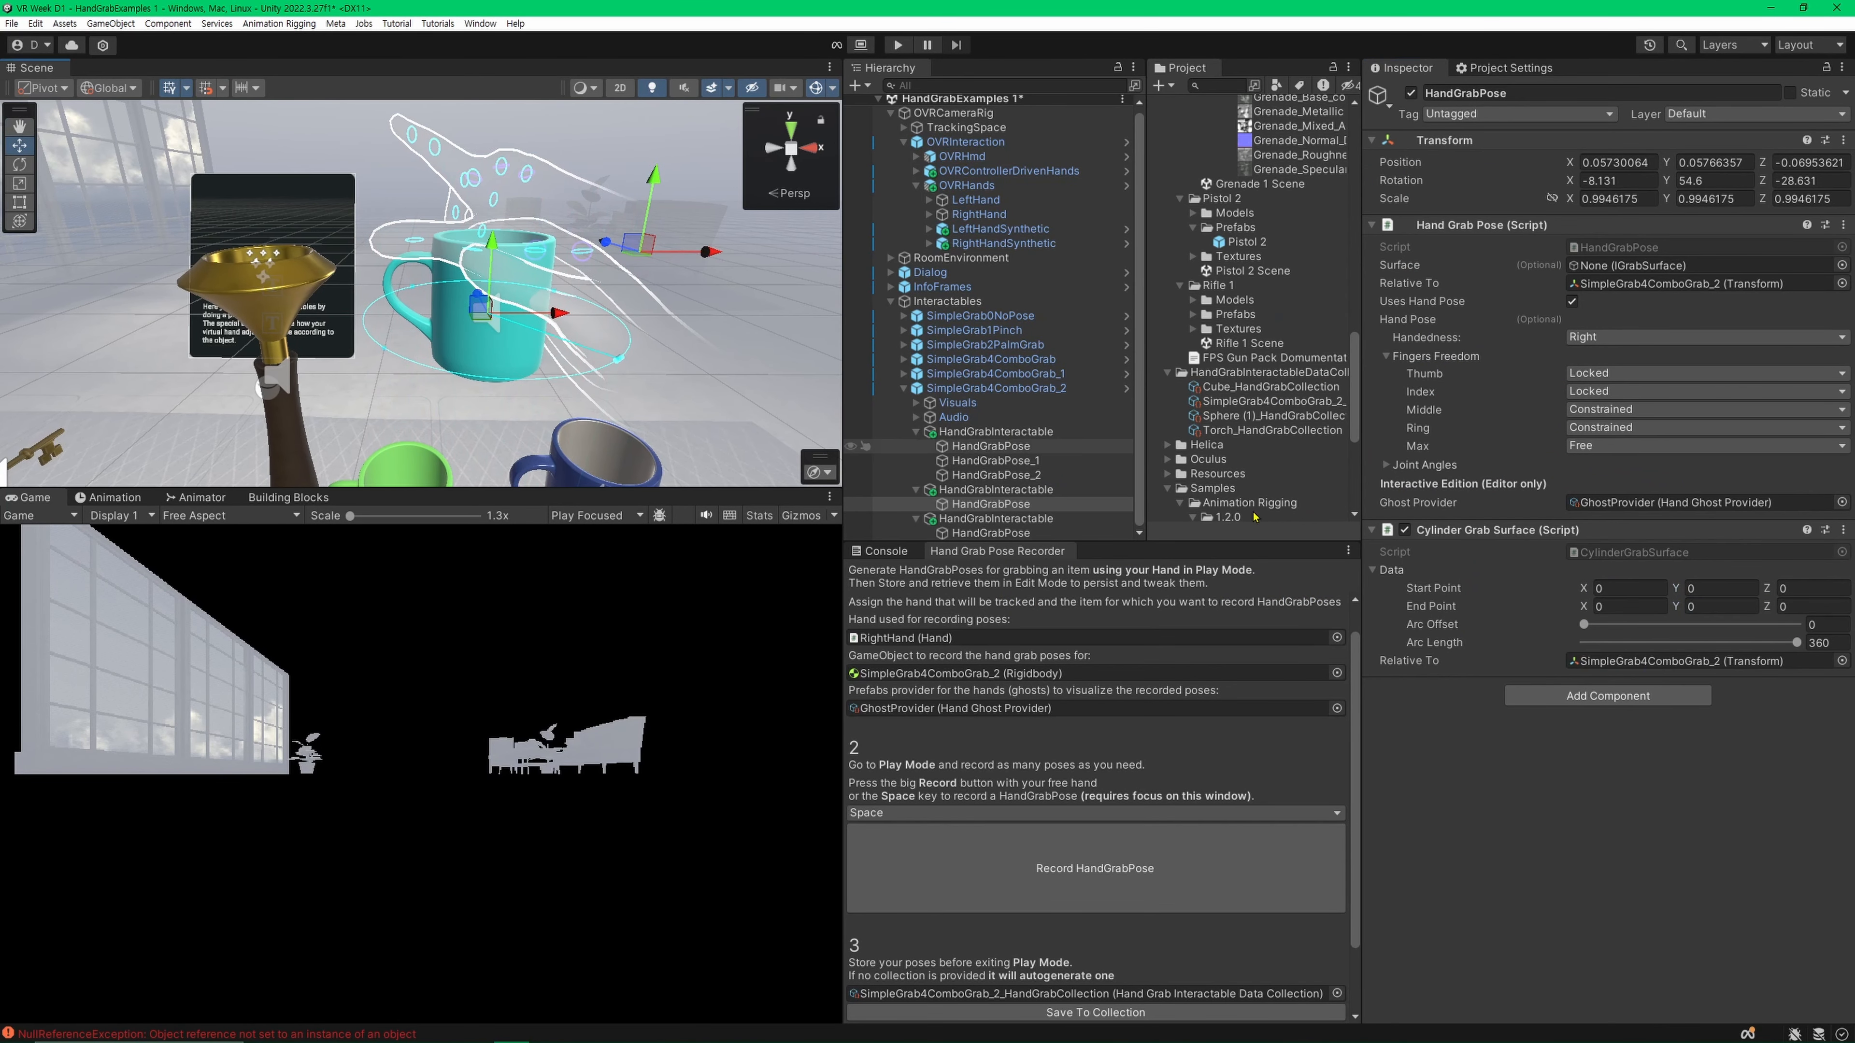
Step: Set the Start Point and End Point Y of this Cylinder Grab Surface to 0.07, level with the mug's rim
left_click(1680, 590)
type("0.07")
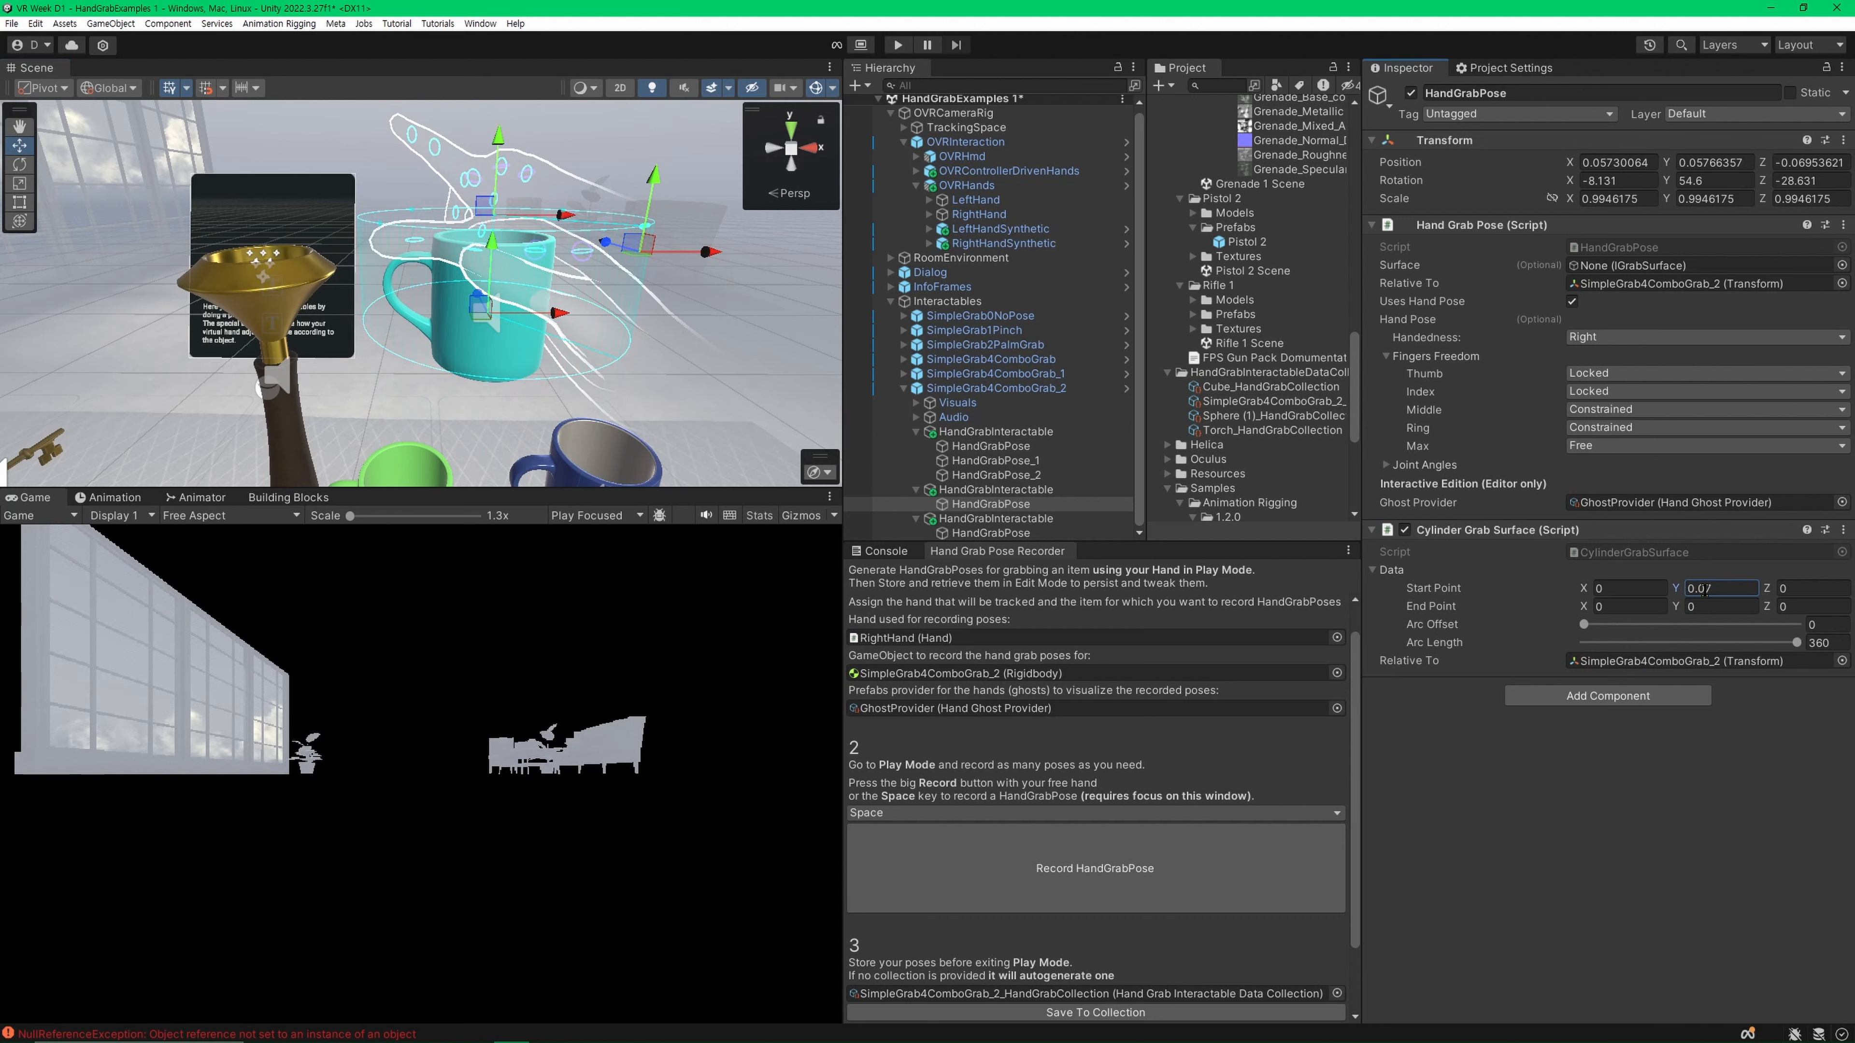
left_click(1724, 605)
type("0.07")
right_click_drag(621, 329, 617, 358)
key("w")
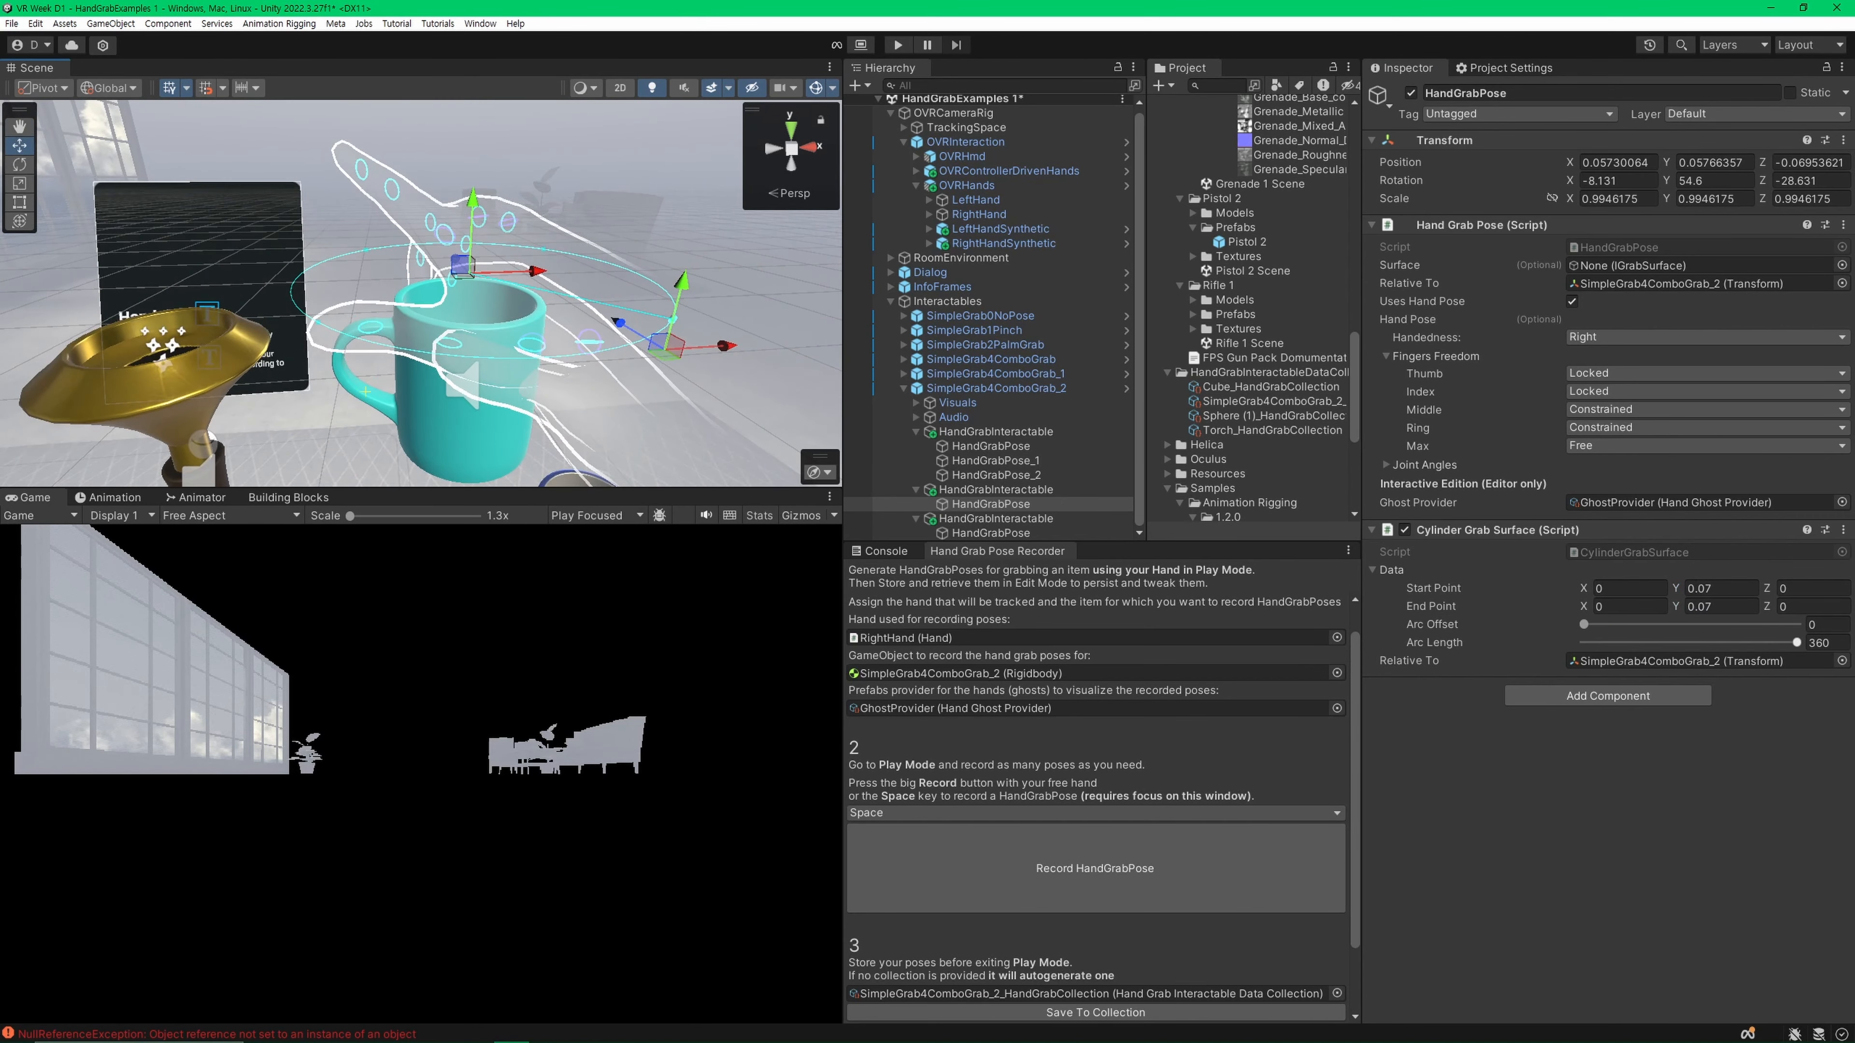
right_click_drag(414, 381, 512, 301)
key("s")
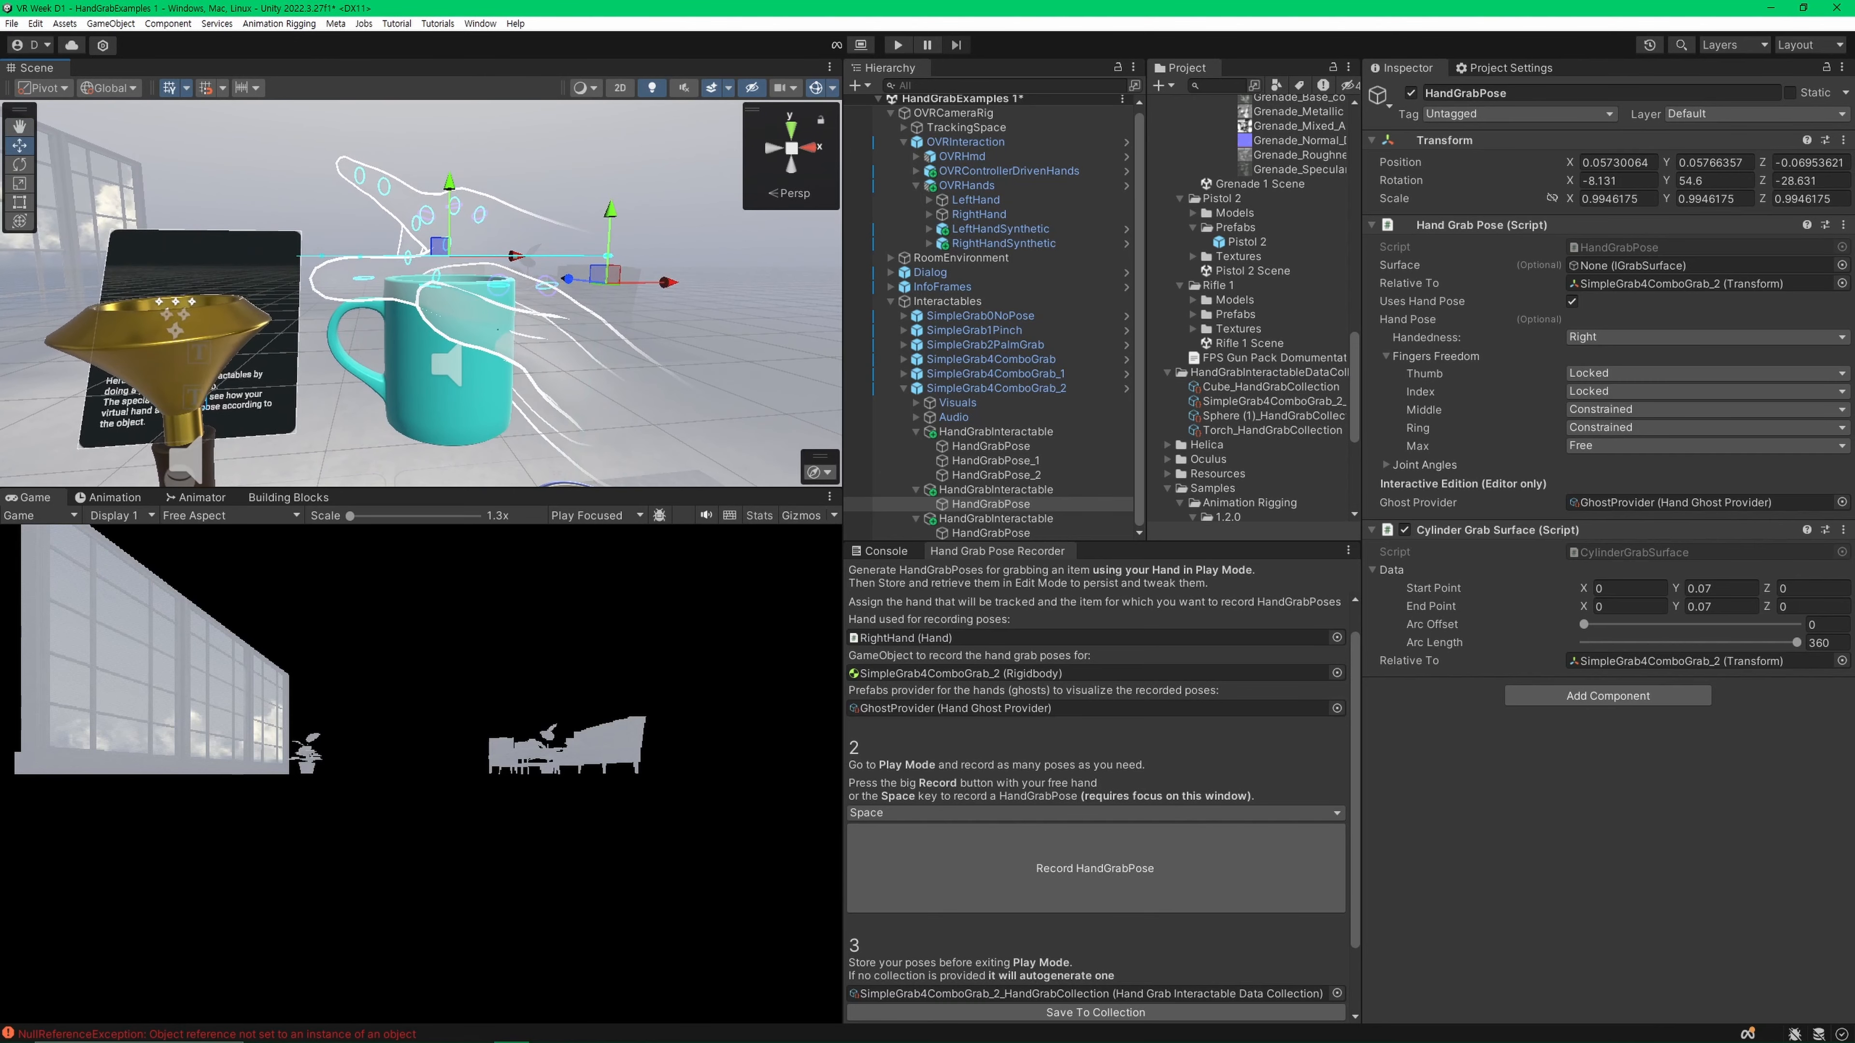
left_click_drag(311, 197, 325, 245)
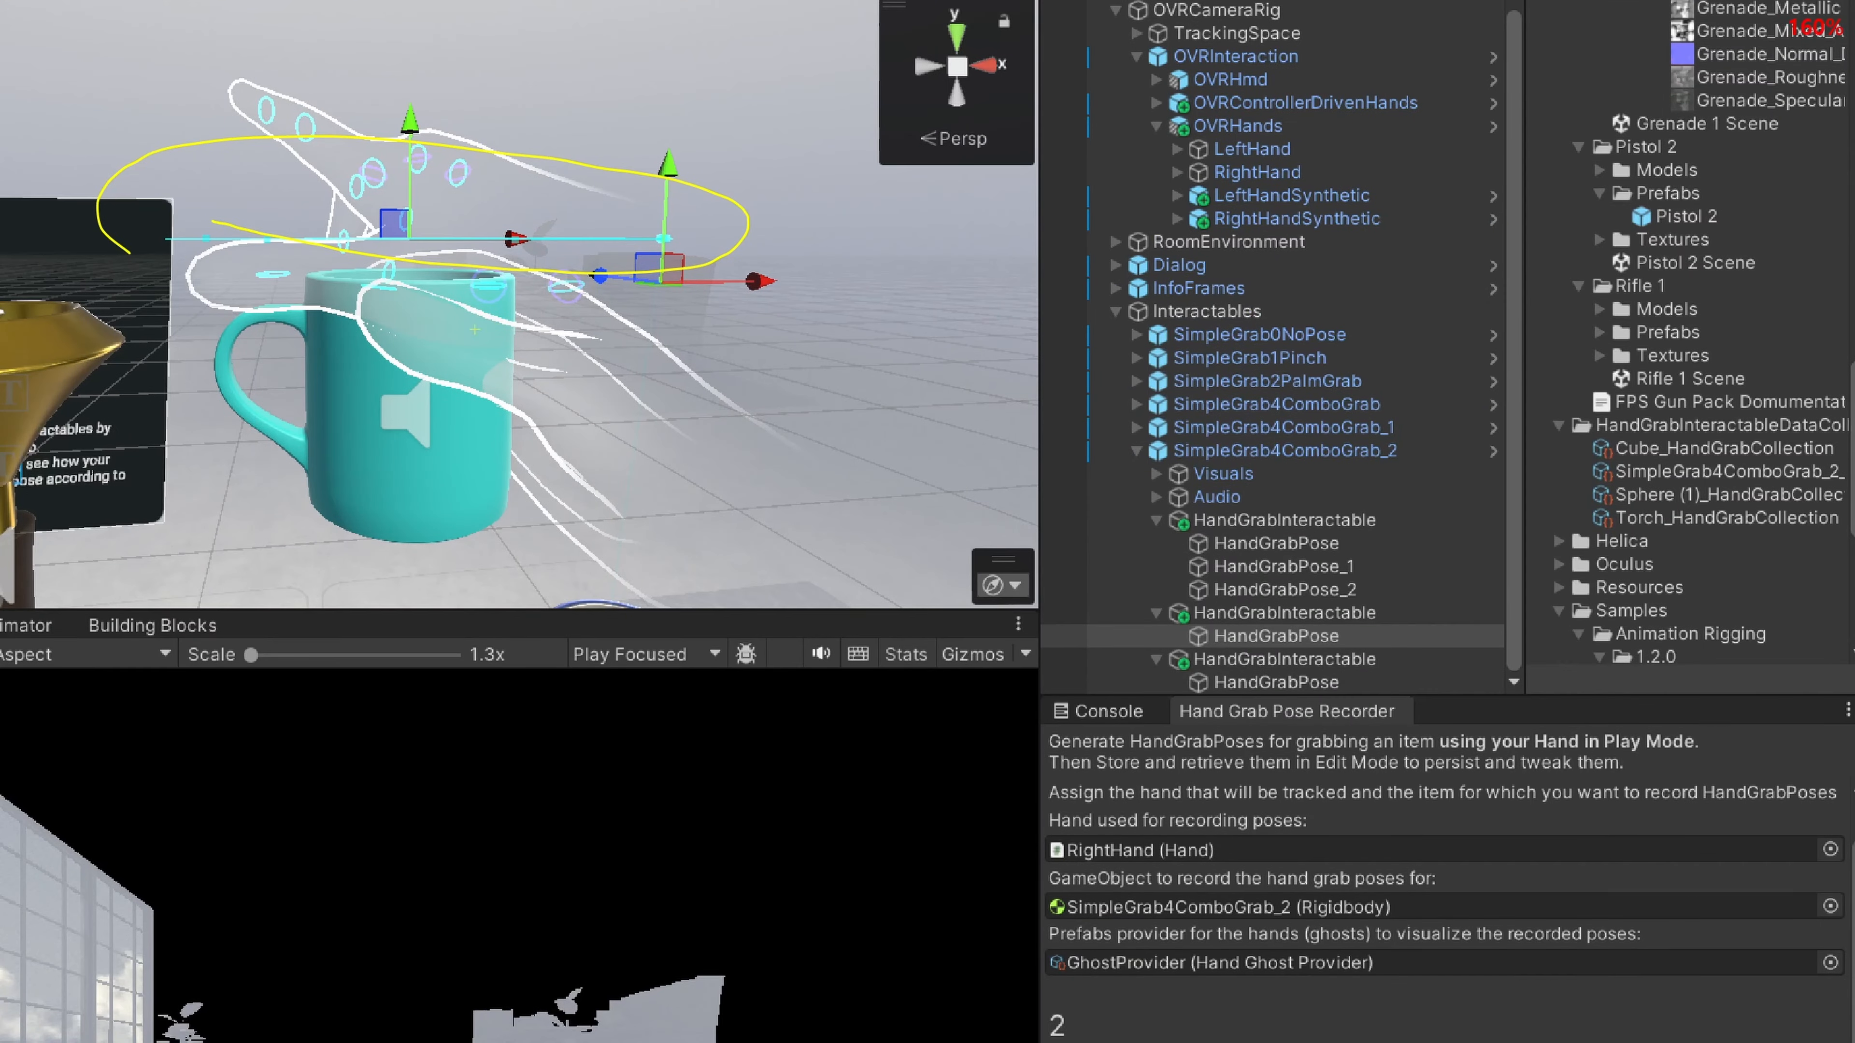
left_click_drag(161, 228, 704, 311, "ctrl")
key("ctrl+z")
mouse_move(202, 237)
left_mouse_down("ctrl")
mouse_move(466, 276)
mouse_move(663, 276)
left_mouse_up("ctrl")
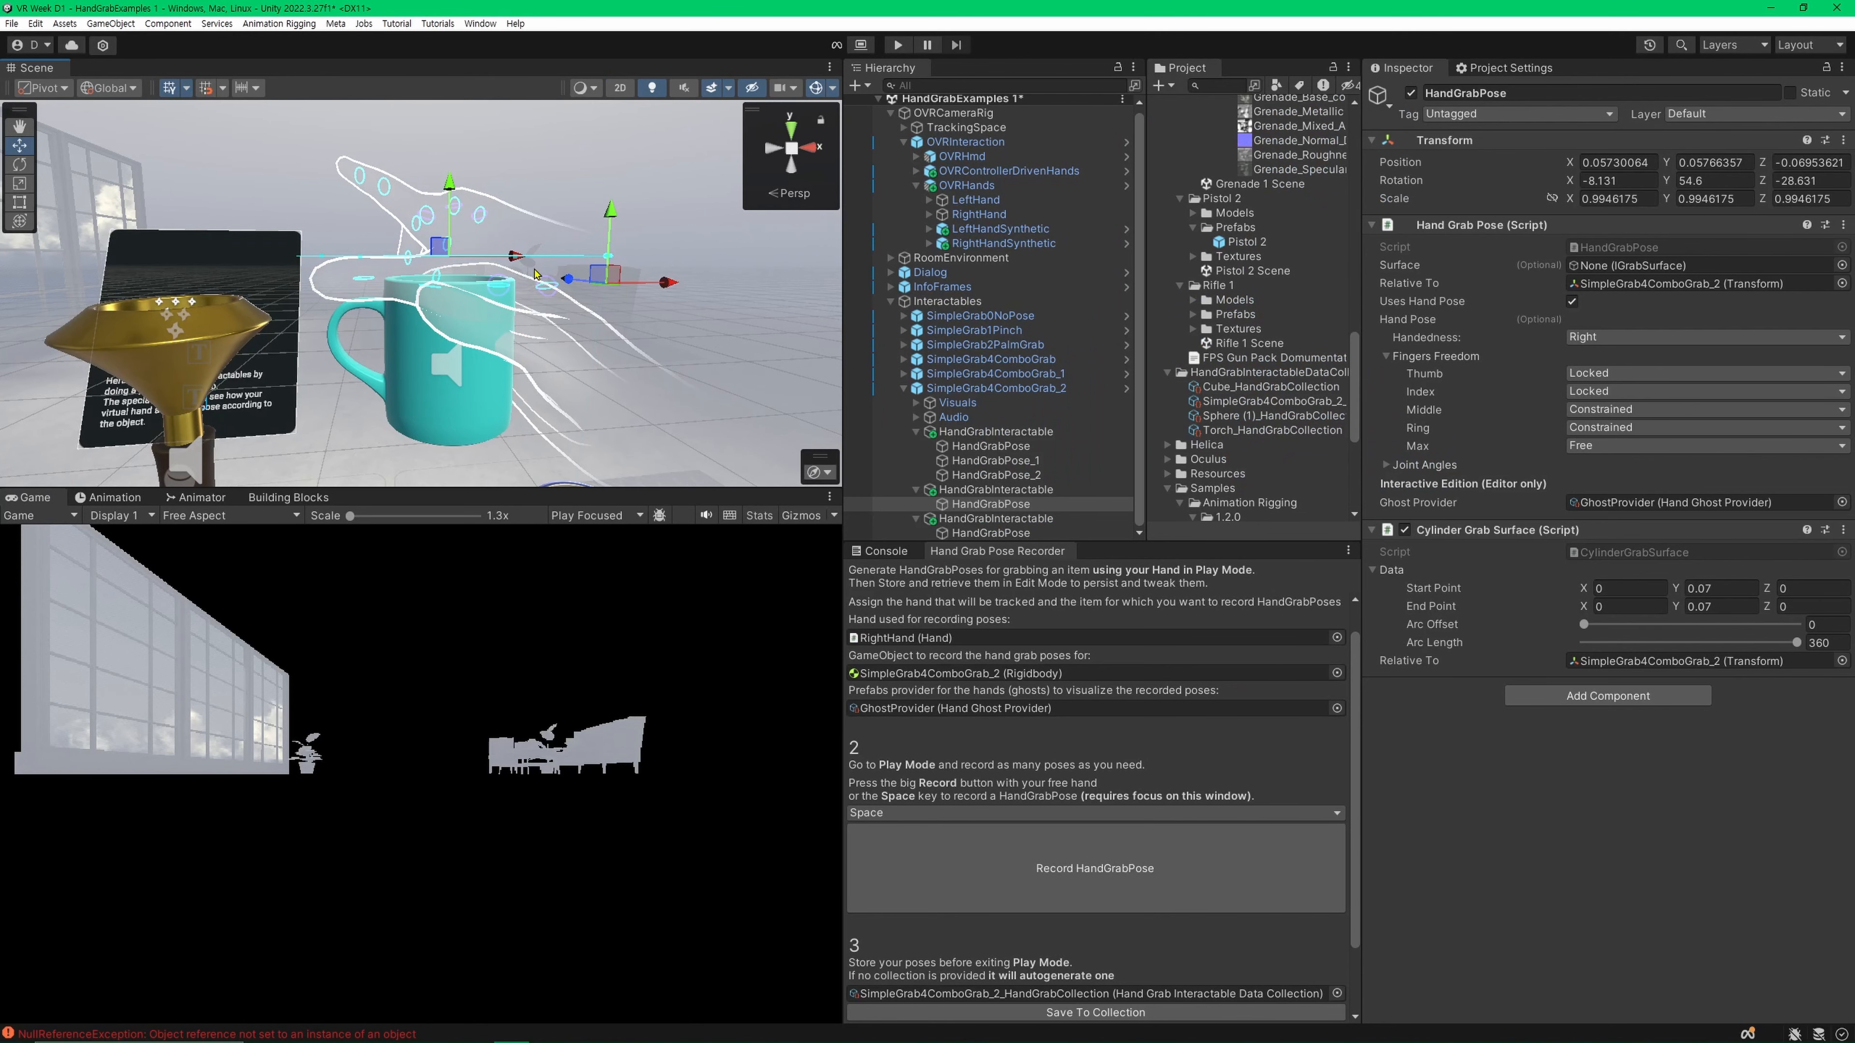
left_click_drag(525, 255, 696, 405, "alt")
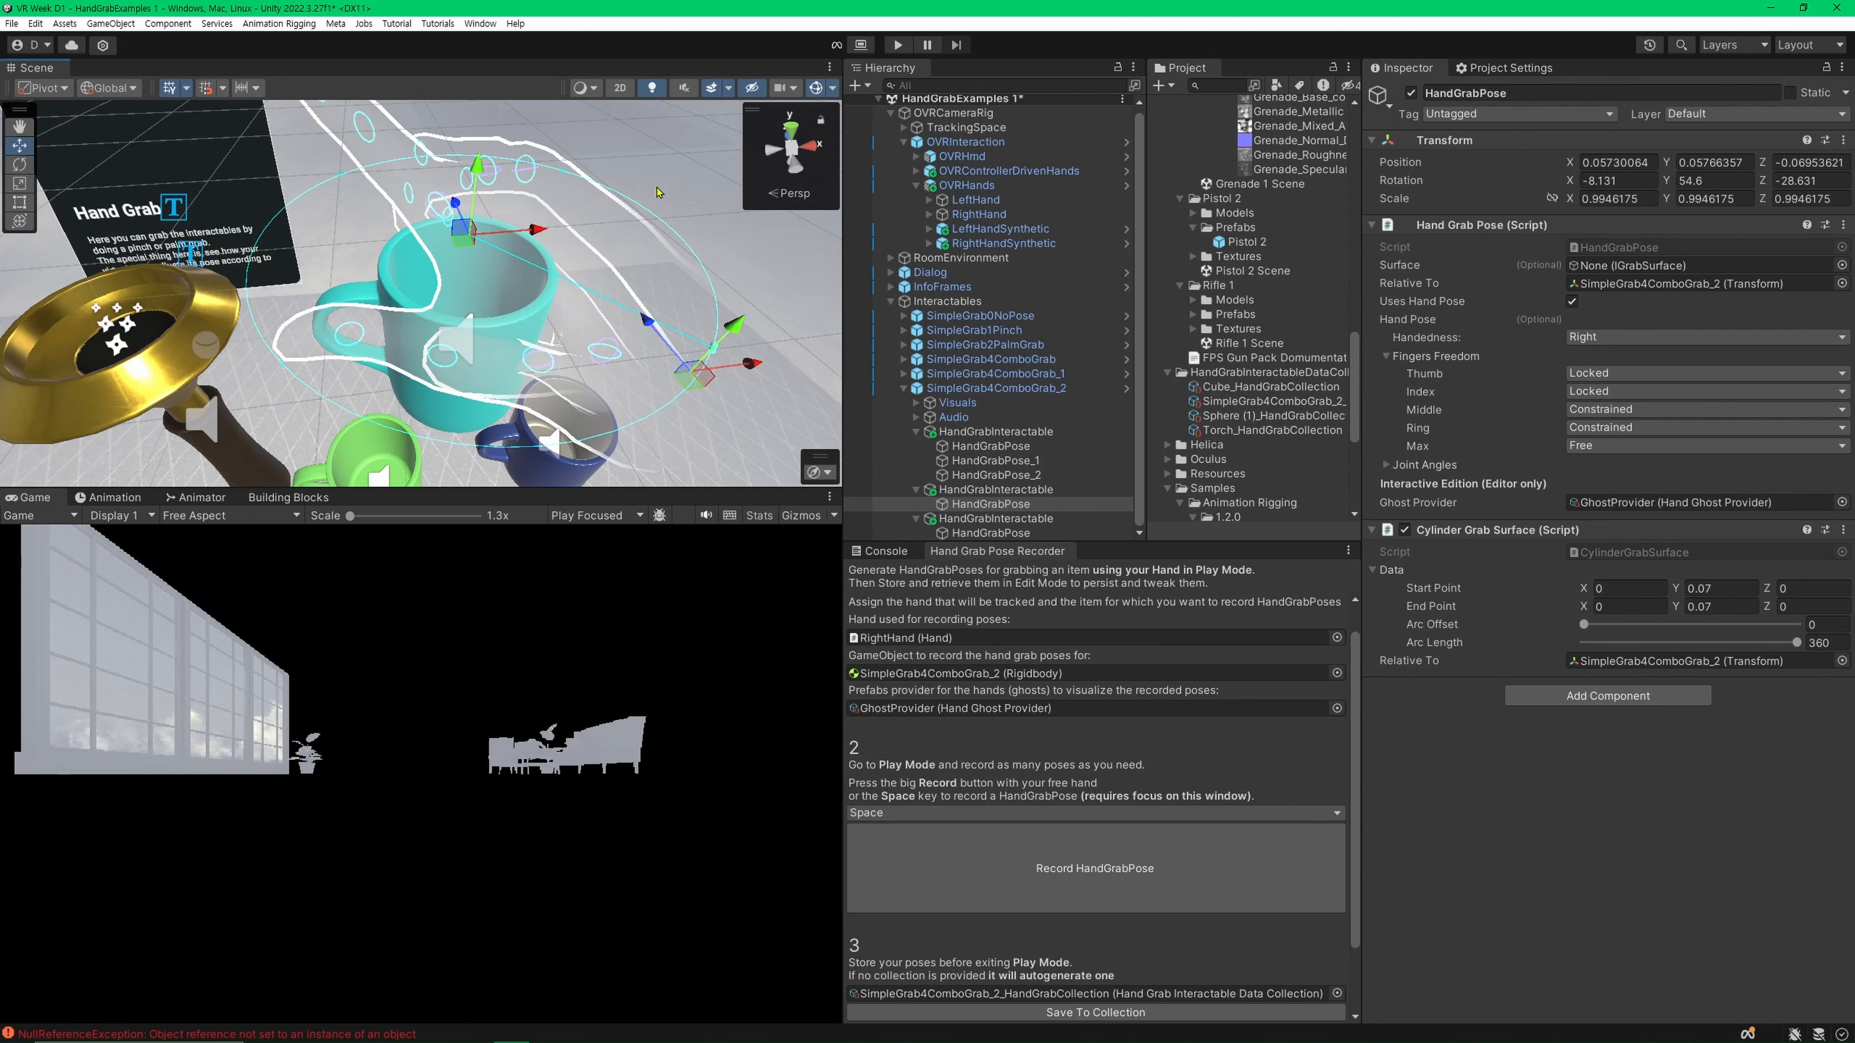
right_click_drag(384, 324, 337, 127)
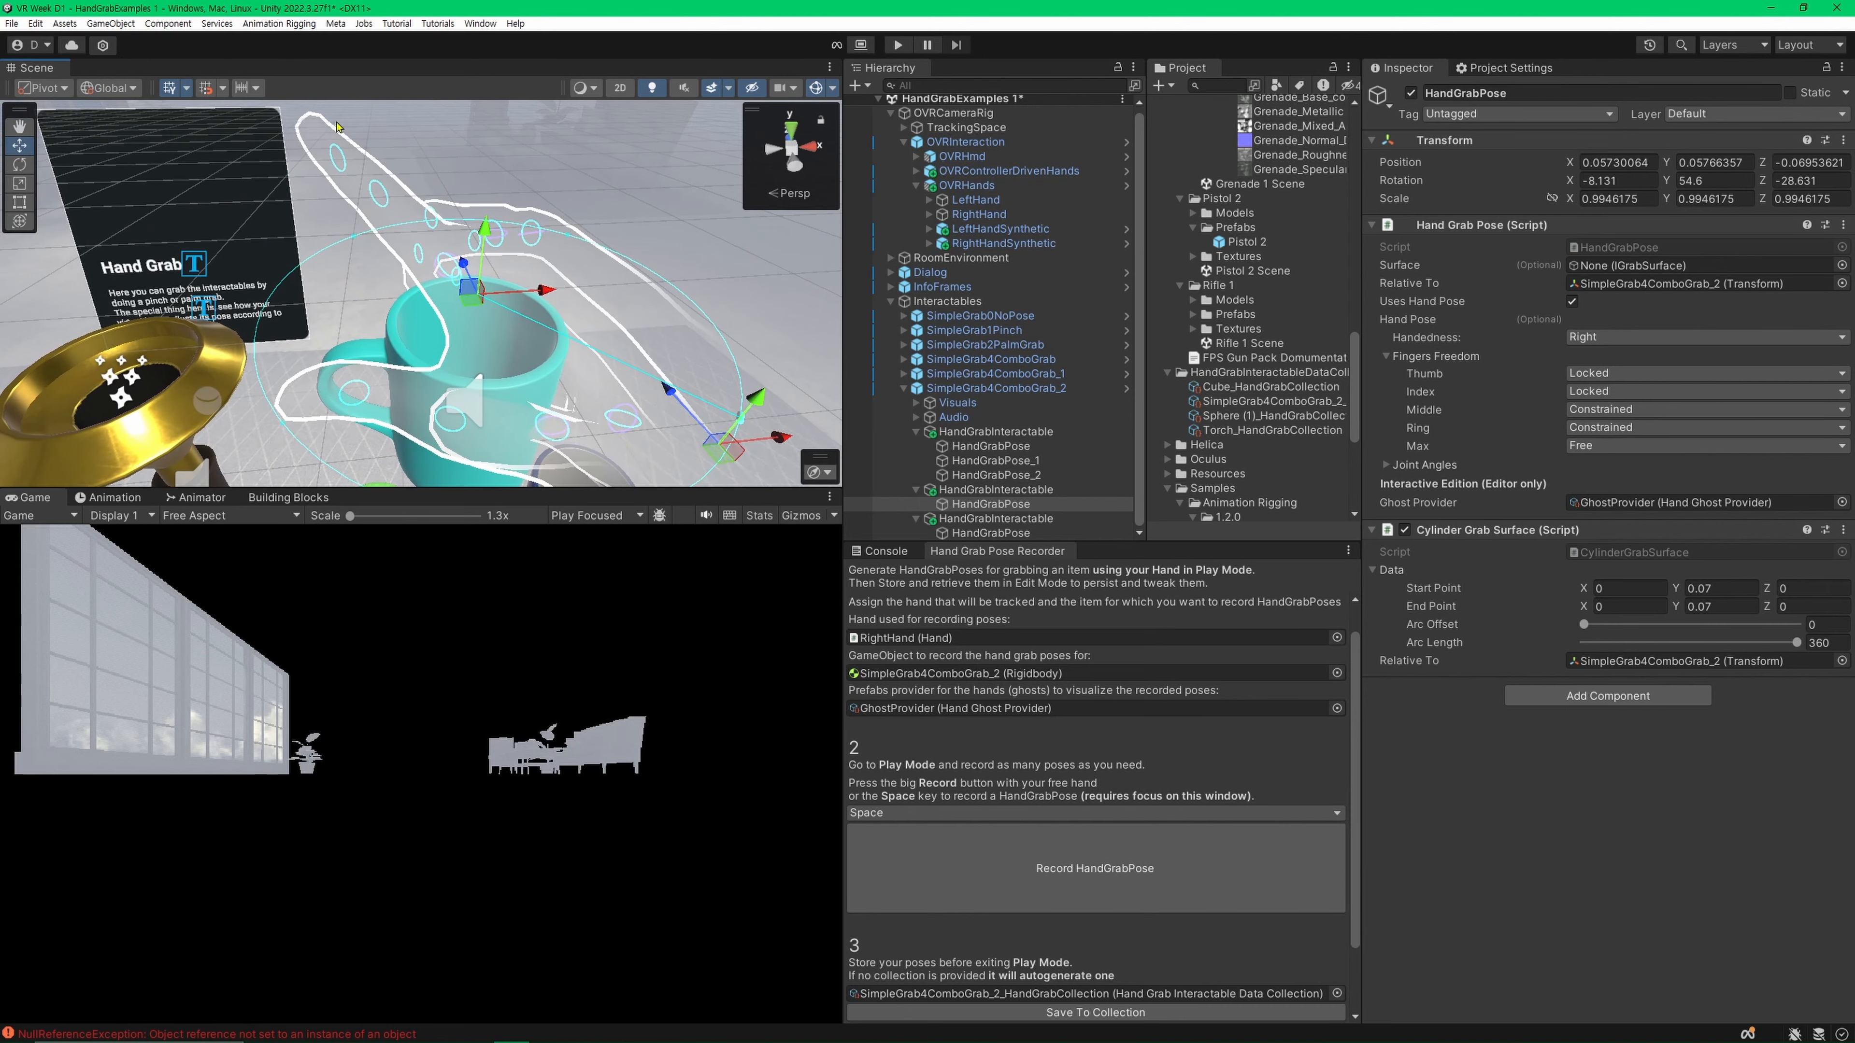
right_click_drag(658, 315, 789, 315)
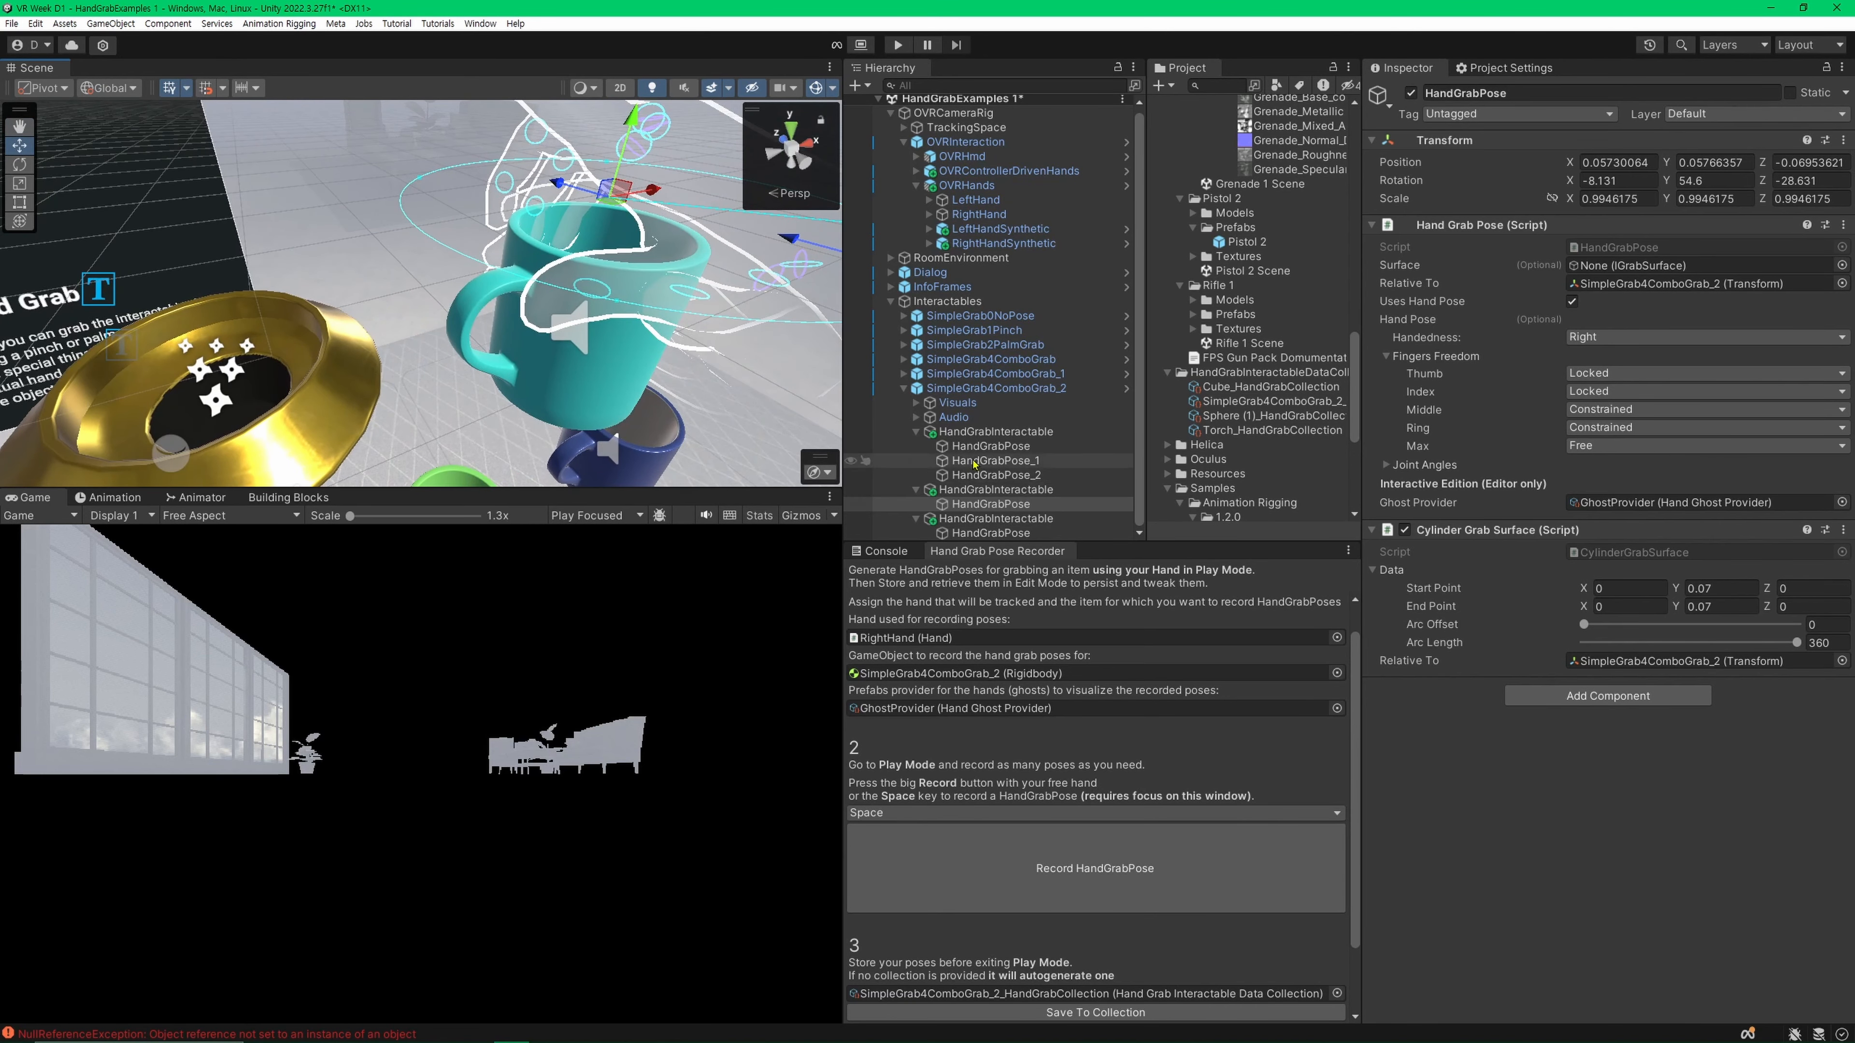
Step: Review the HandGrabPose under the third HandGrabInteractable, and return the selection to the second HandGrabInteractable
left_click(1002, 533)
right_click_drag(427, 314, 272, 298)
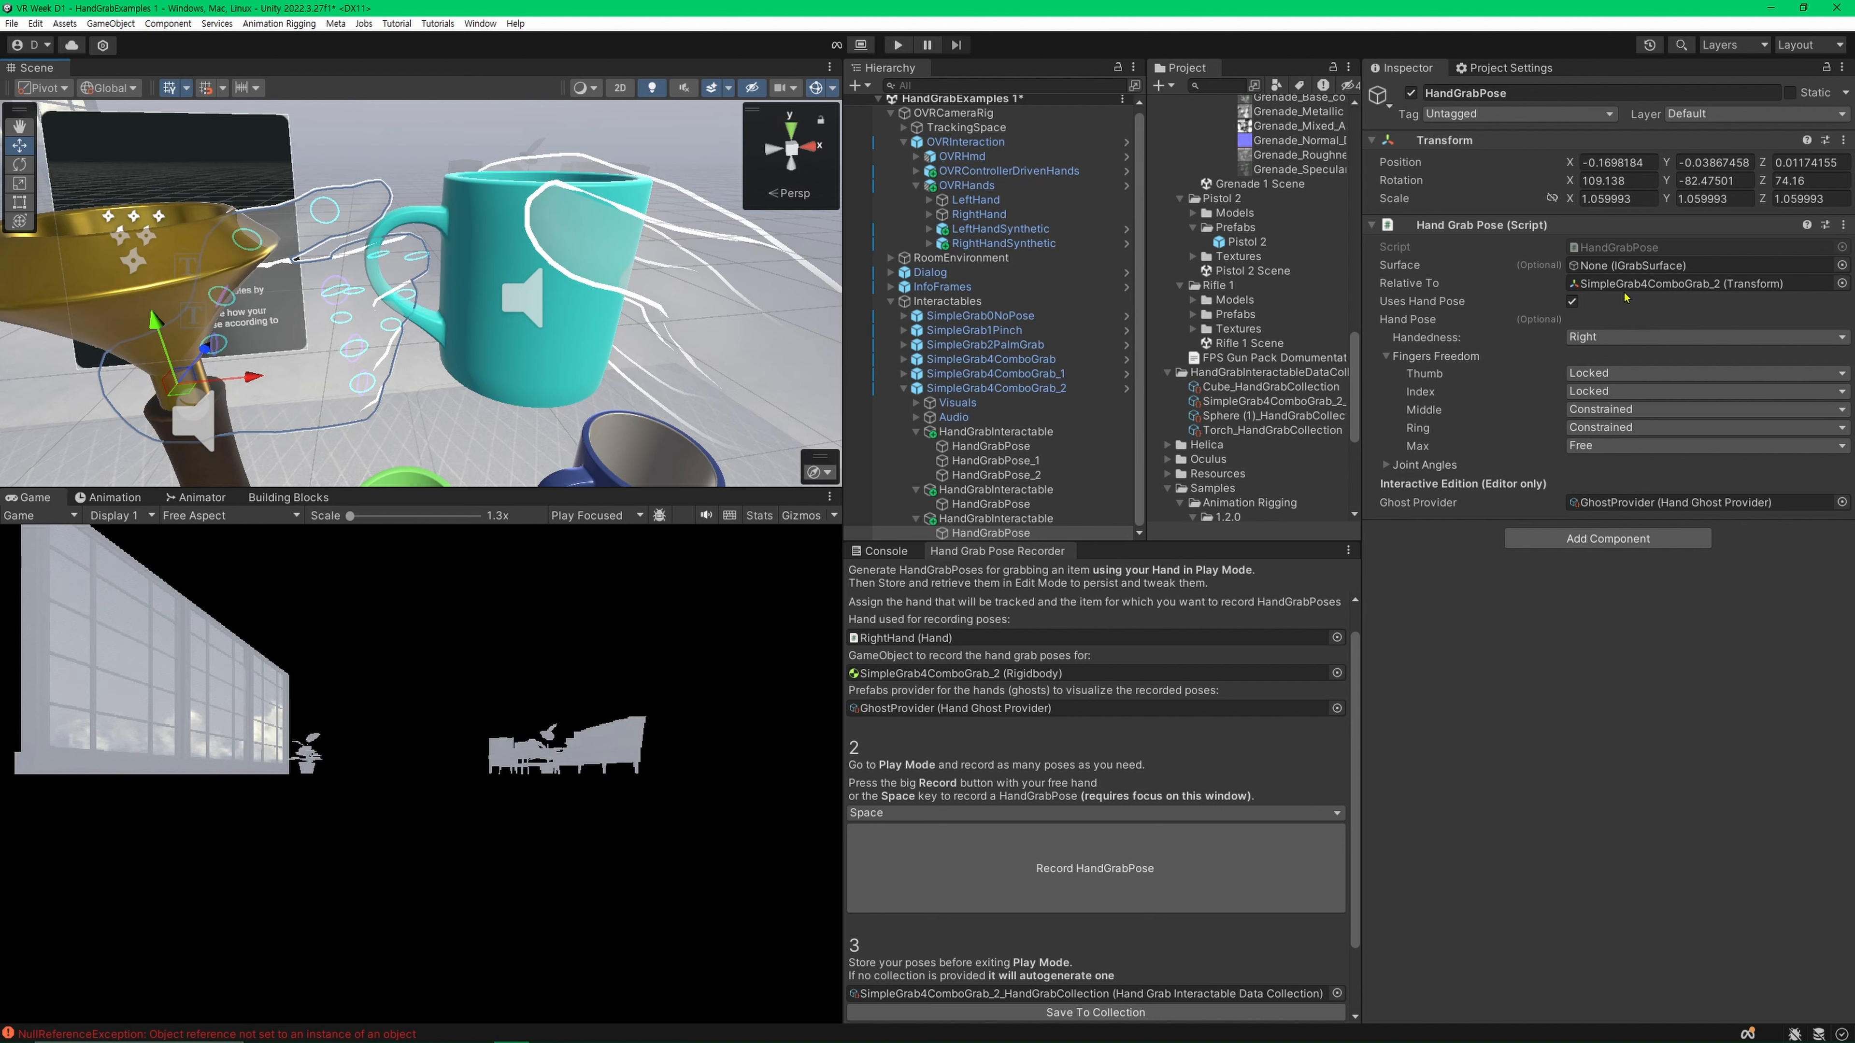
key("Up")
key("Up")
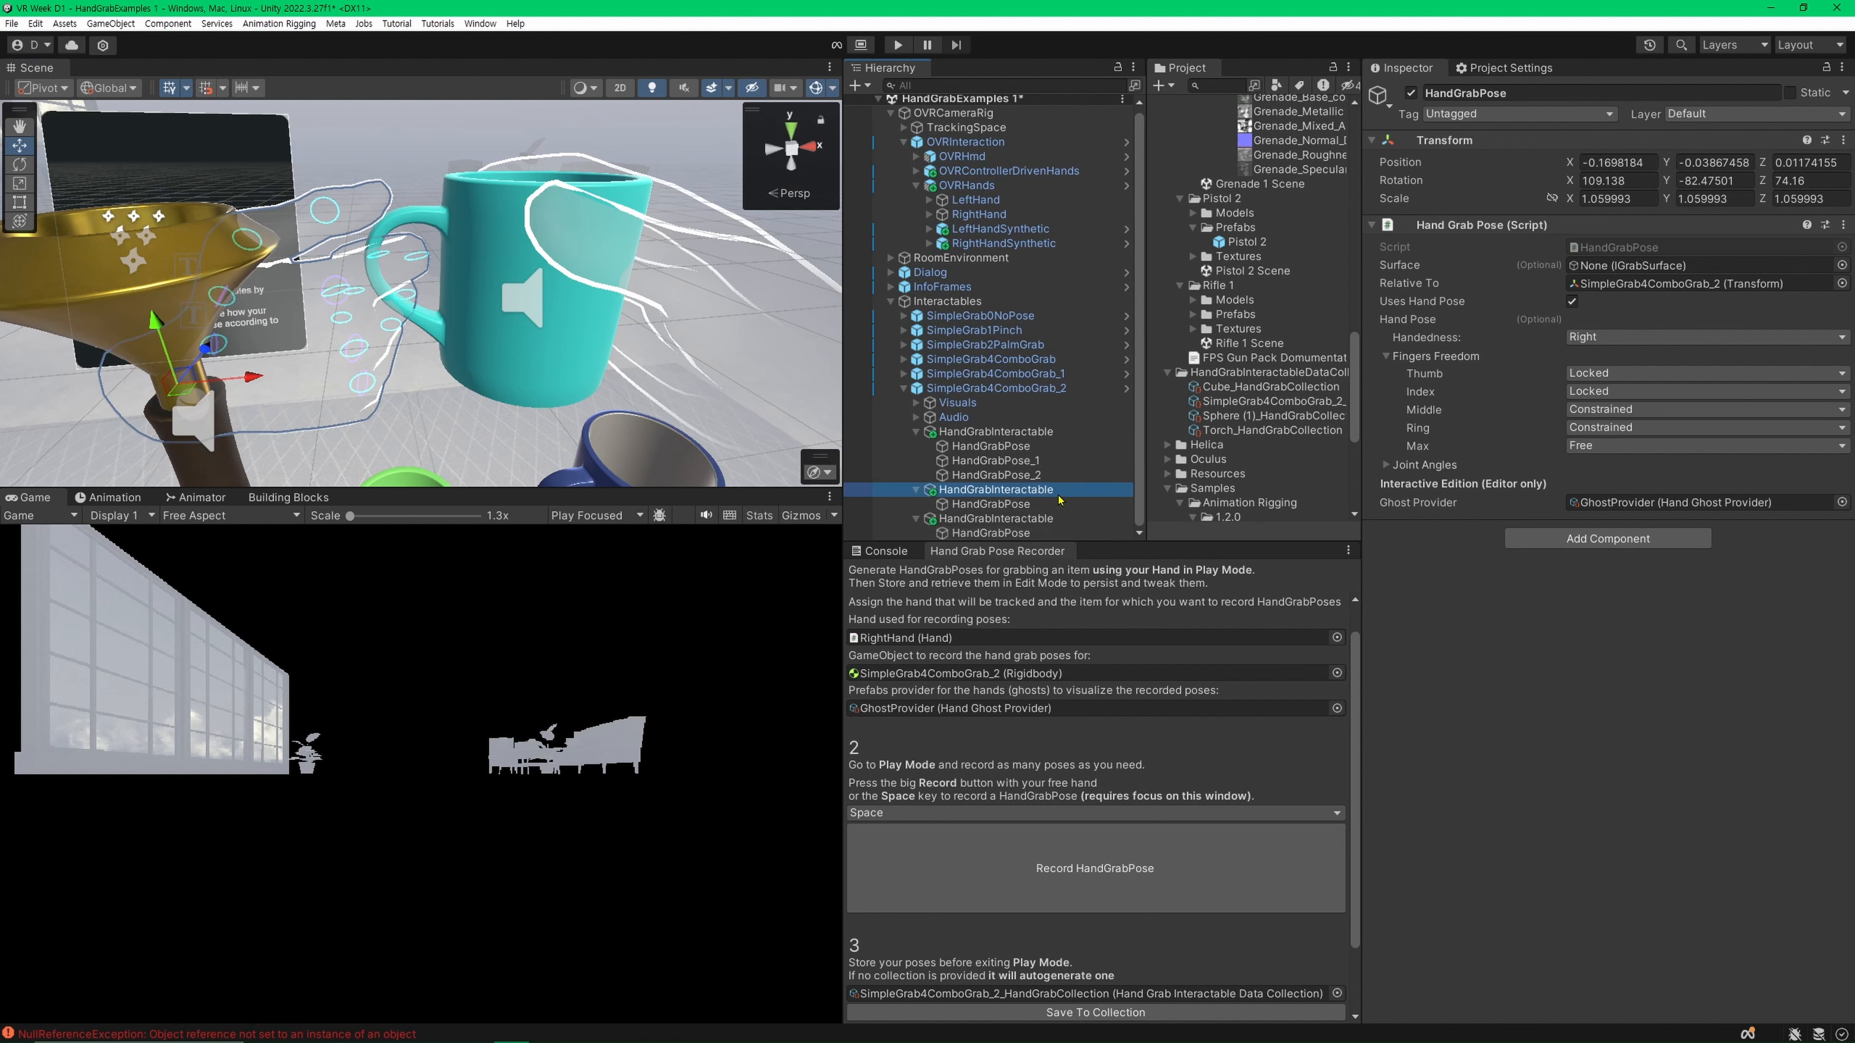
Step: Assign the Cylinder Grab Surface of the HandGrabPose under the first HandGrabInteractable as that pose's Surface
key("Up")
key("Up")
key("Up")
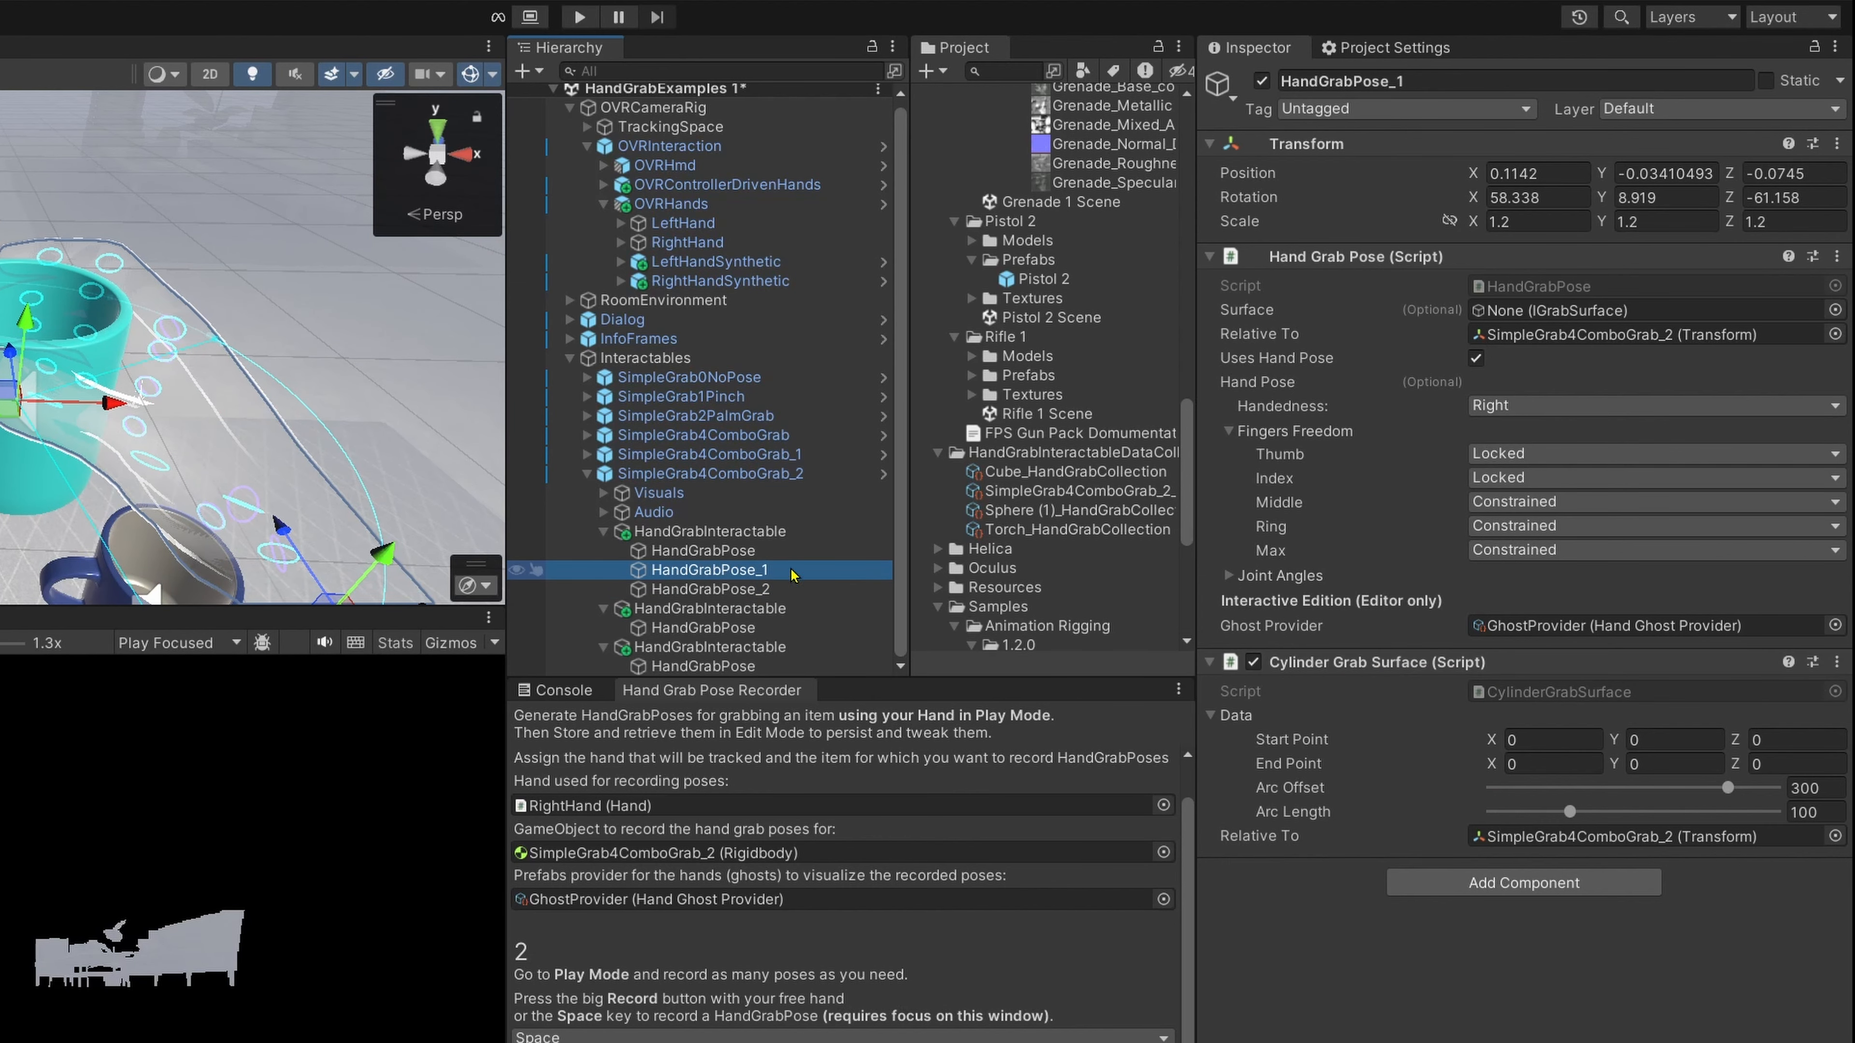
left_click(782, 554)
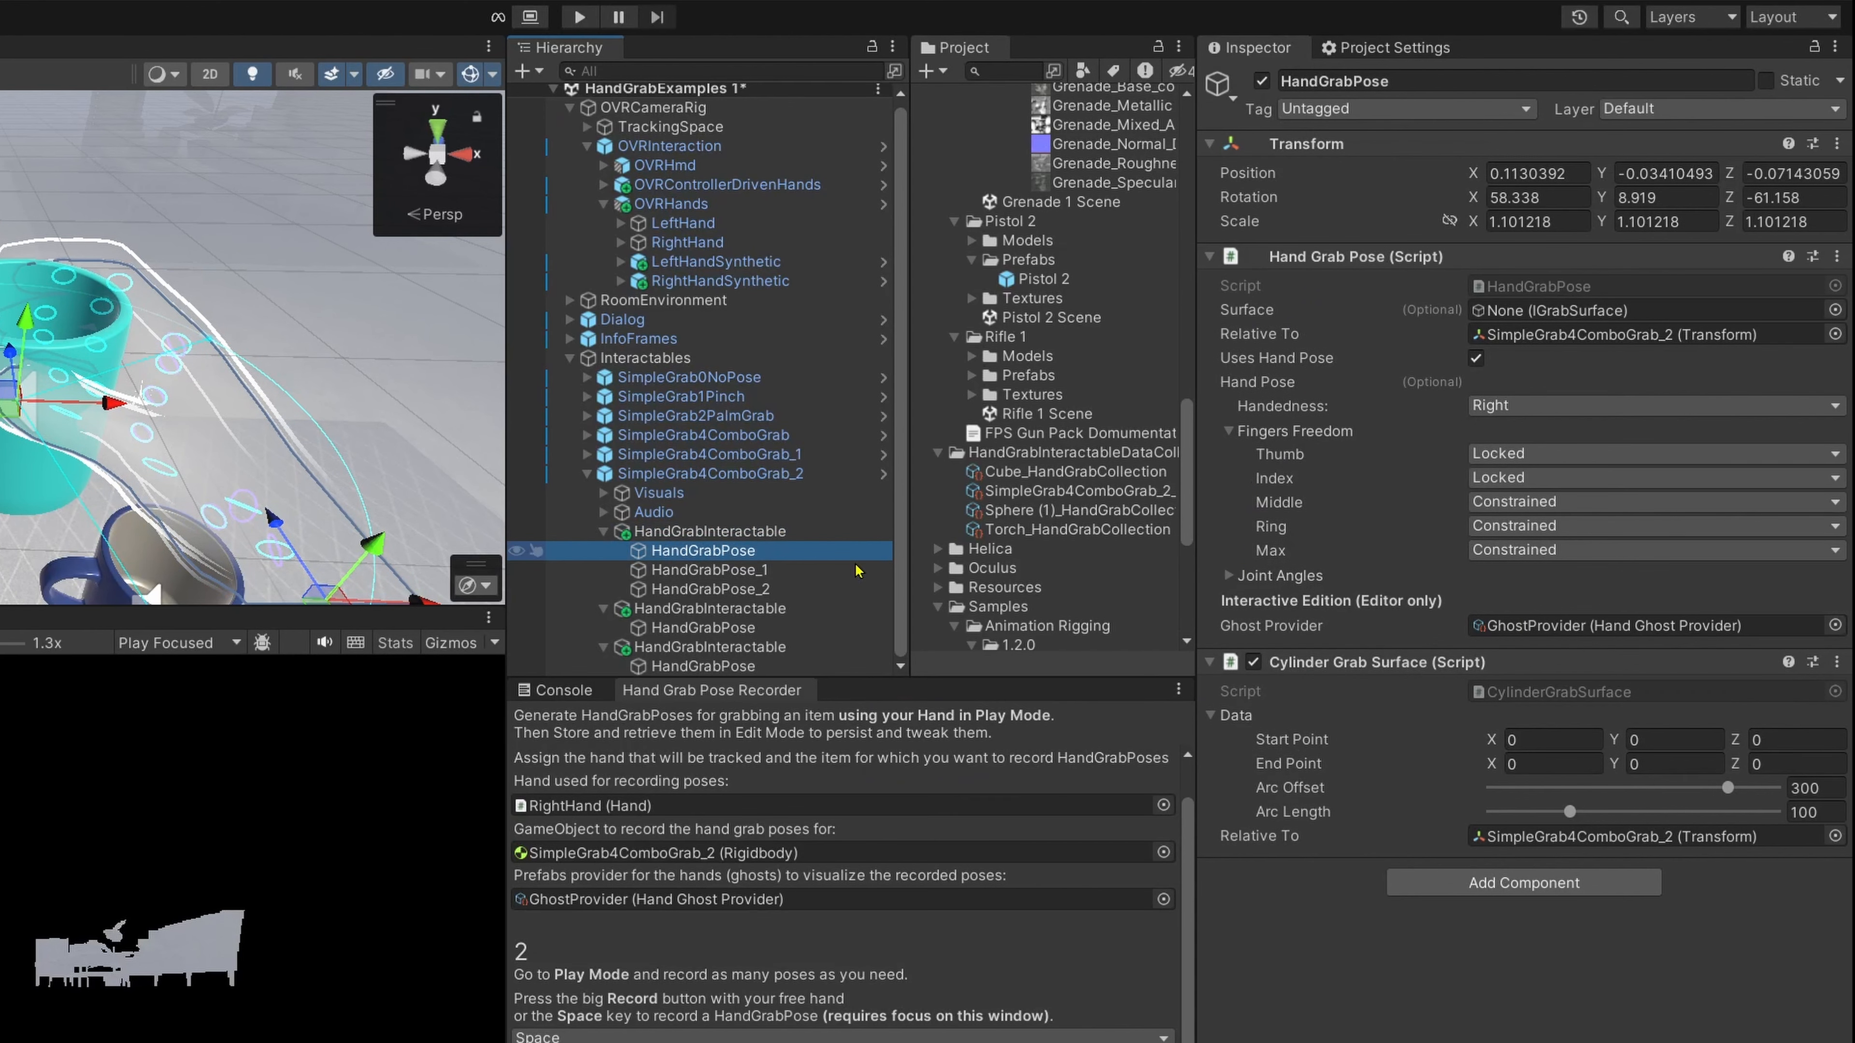
left_click_drag(1510, 673, 1578, 310)
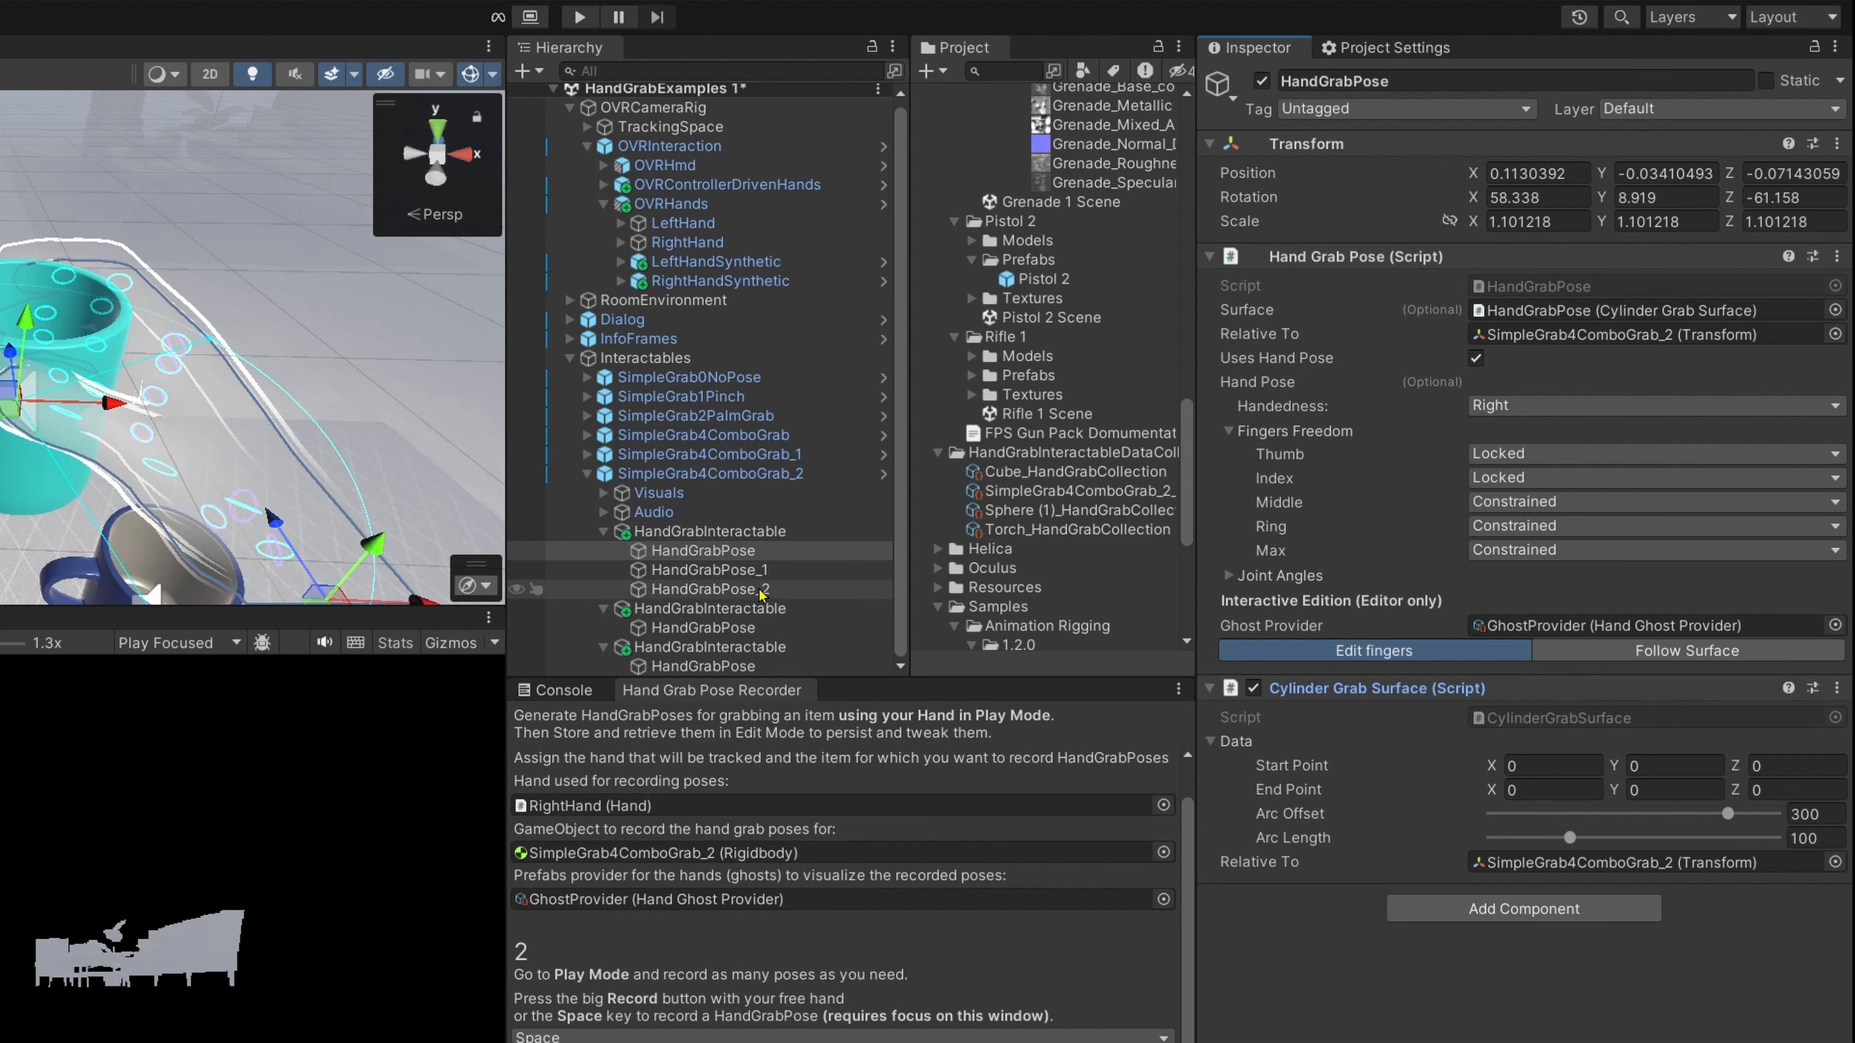
Step: Assign the Cylinder Grab Surfaces of HandGrabPose_1 and HandGrabPose_2 as the Surface of their own Hand Grab Pose
left_click(712, 570)
left_click_drag(1376, 662, 1610, 318)
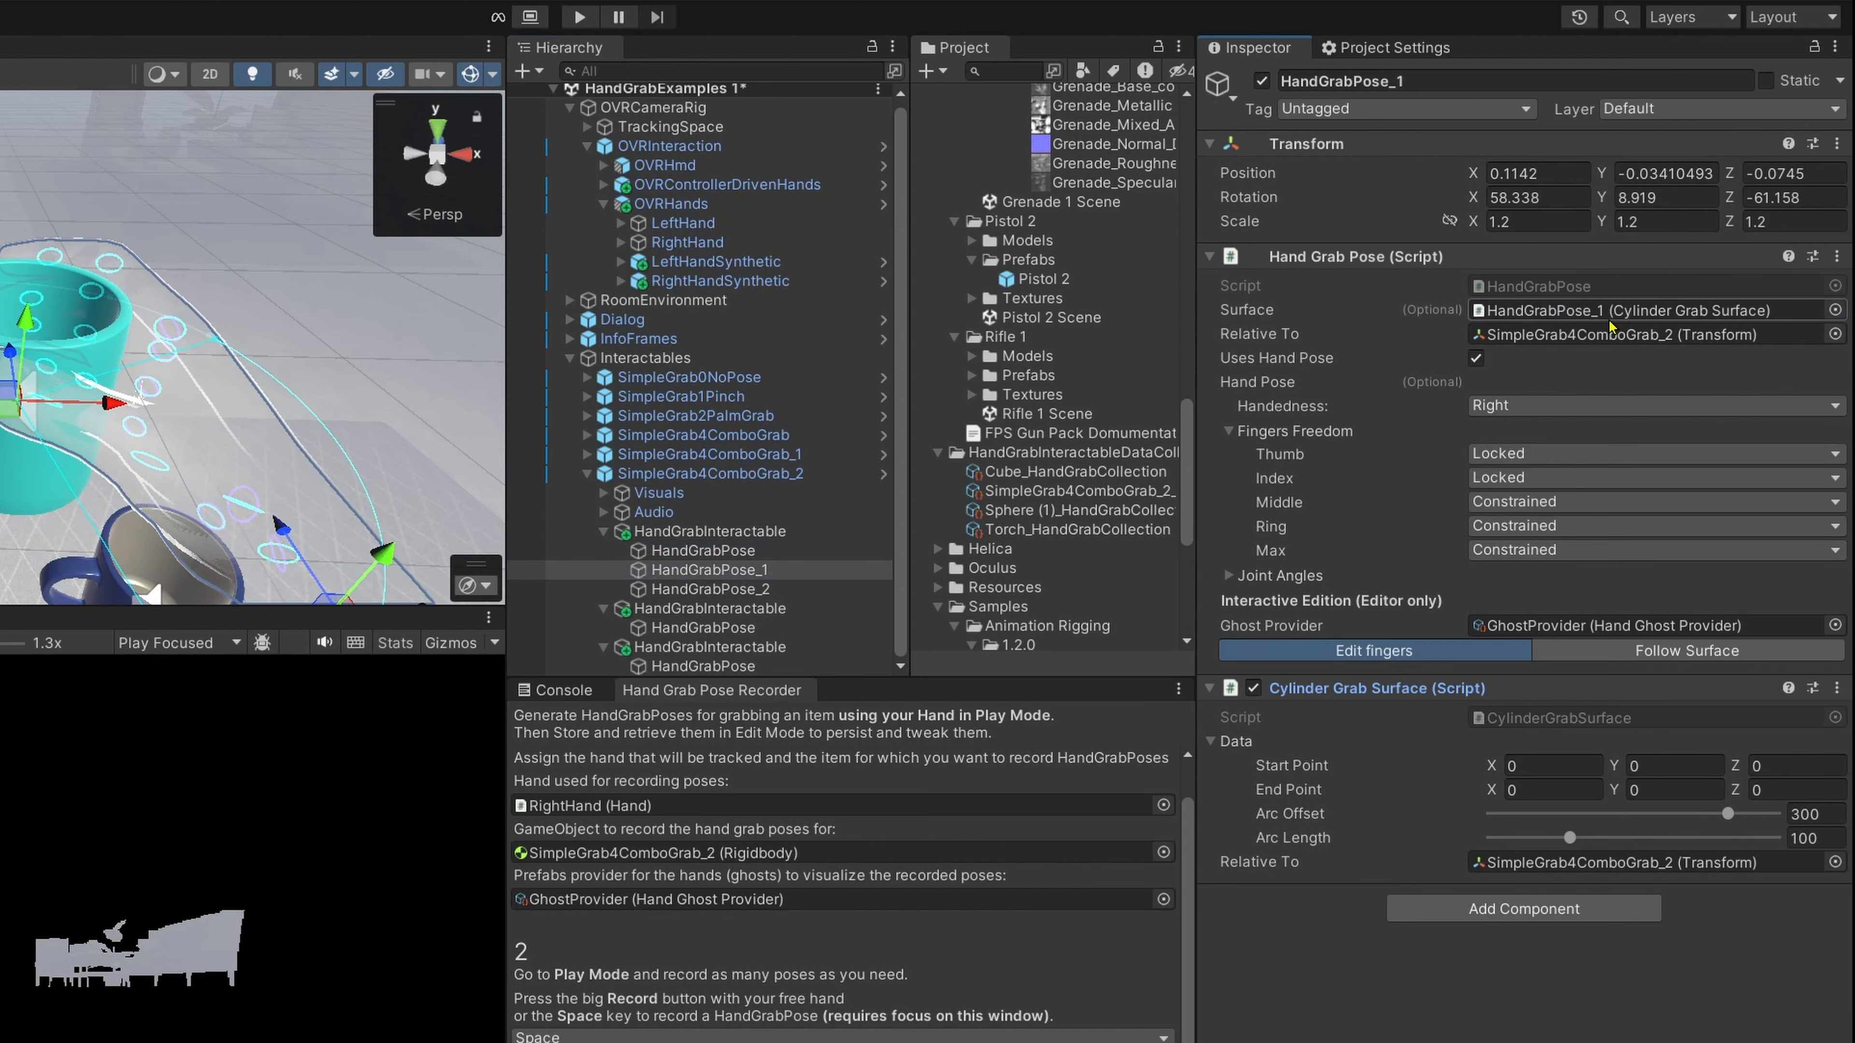
left_click(708, 589)
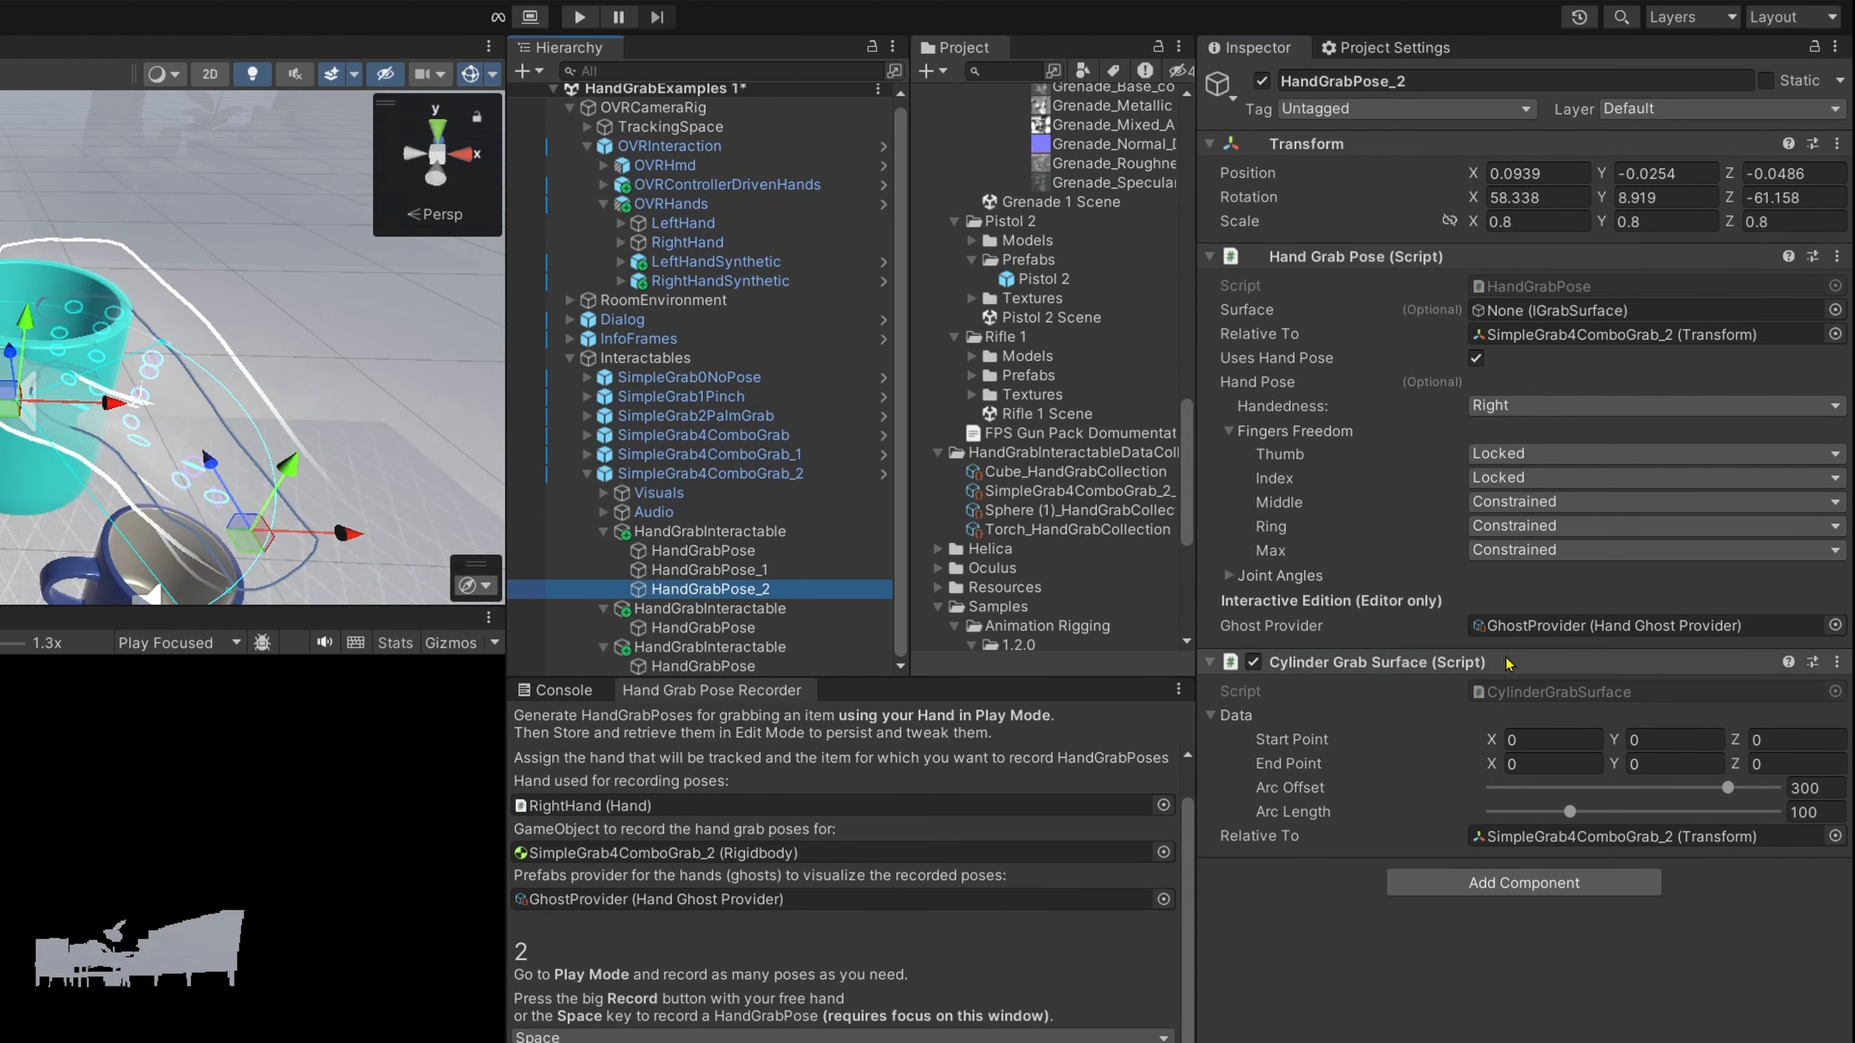
left_click_drag(1377, 661, 1607, 314)
Step: Assign the Cylinder Grab Surface of the second interactable's HandGrabPose as its Surface, and save the scene
left_click(658, 628)
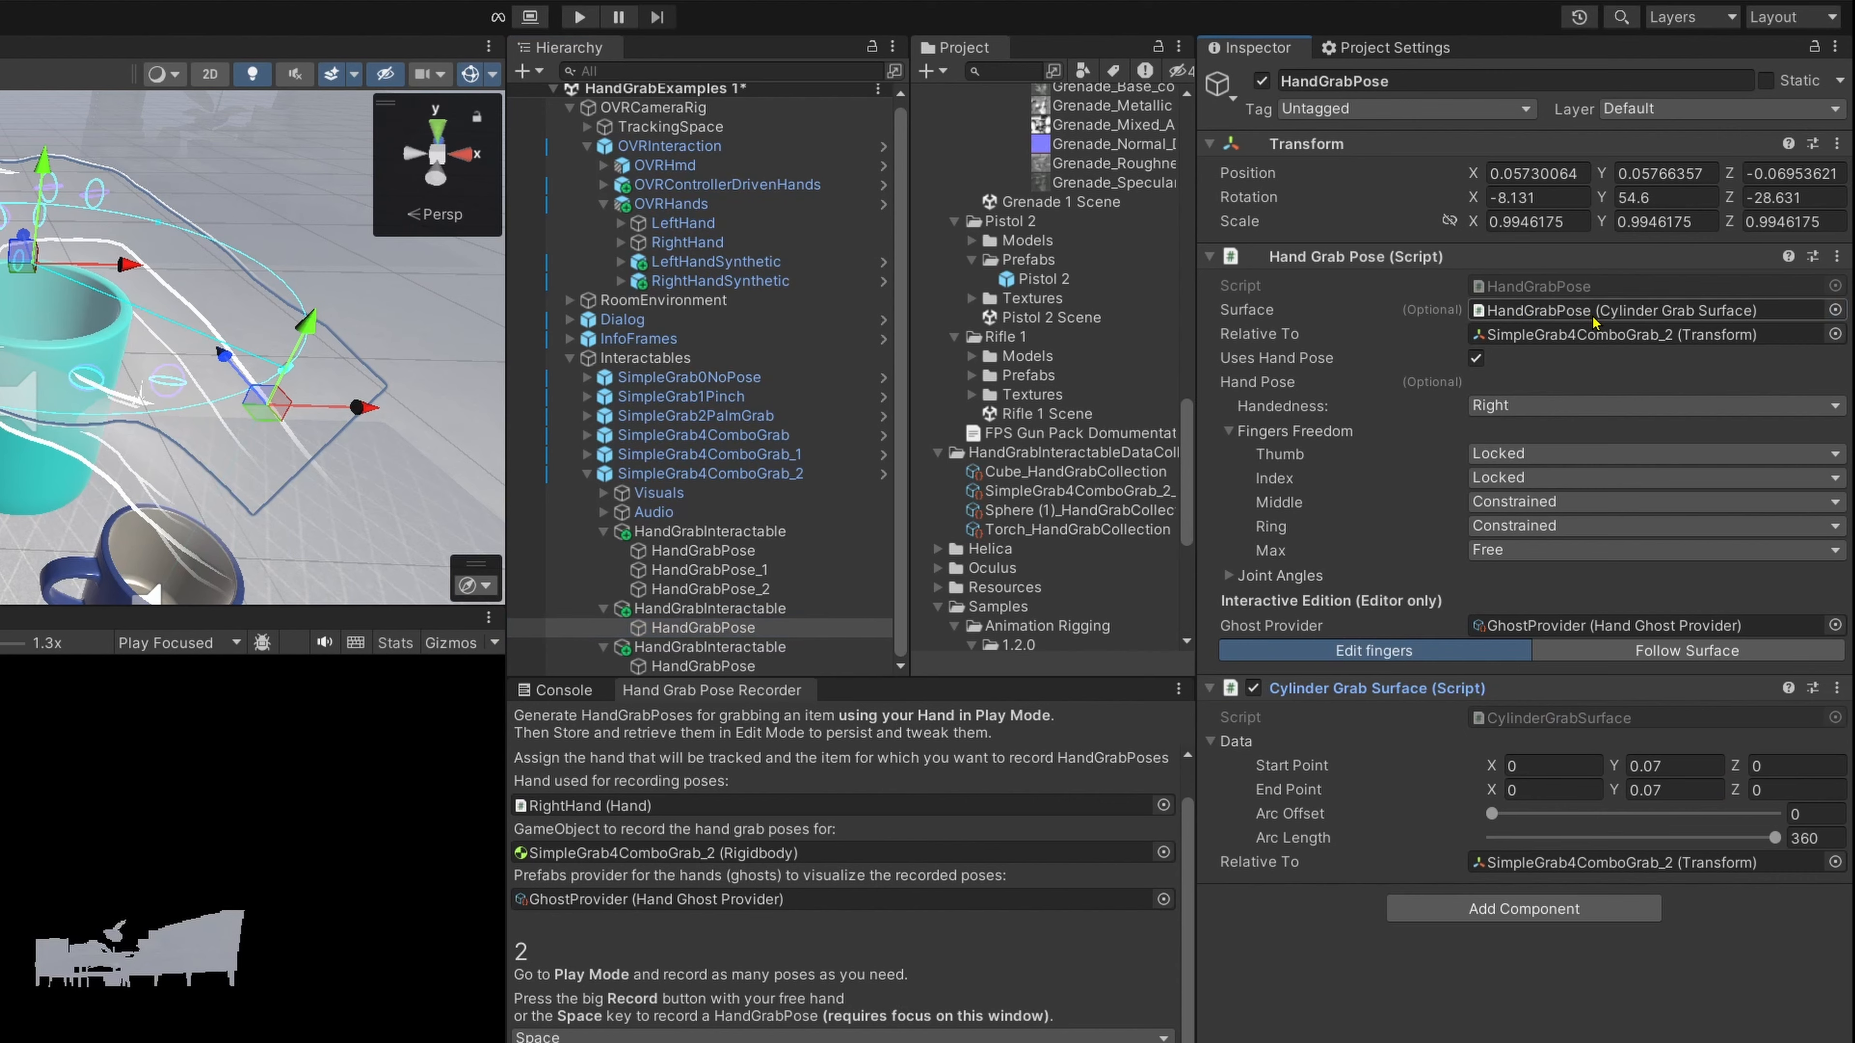
left_click(660, 648)
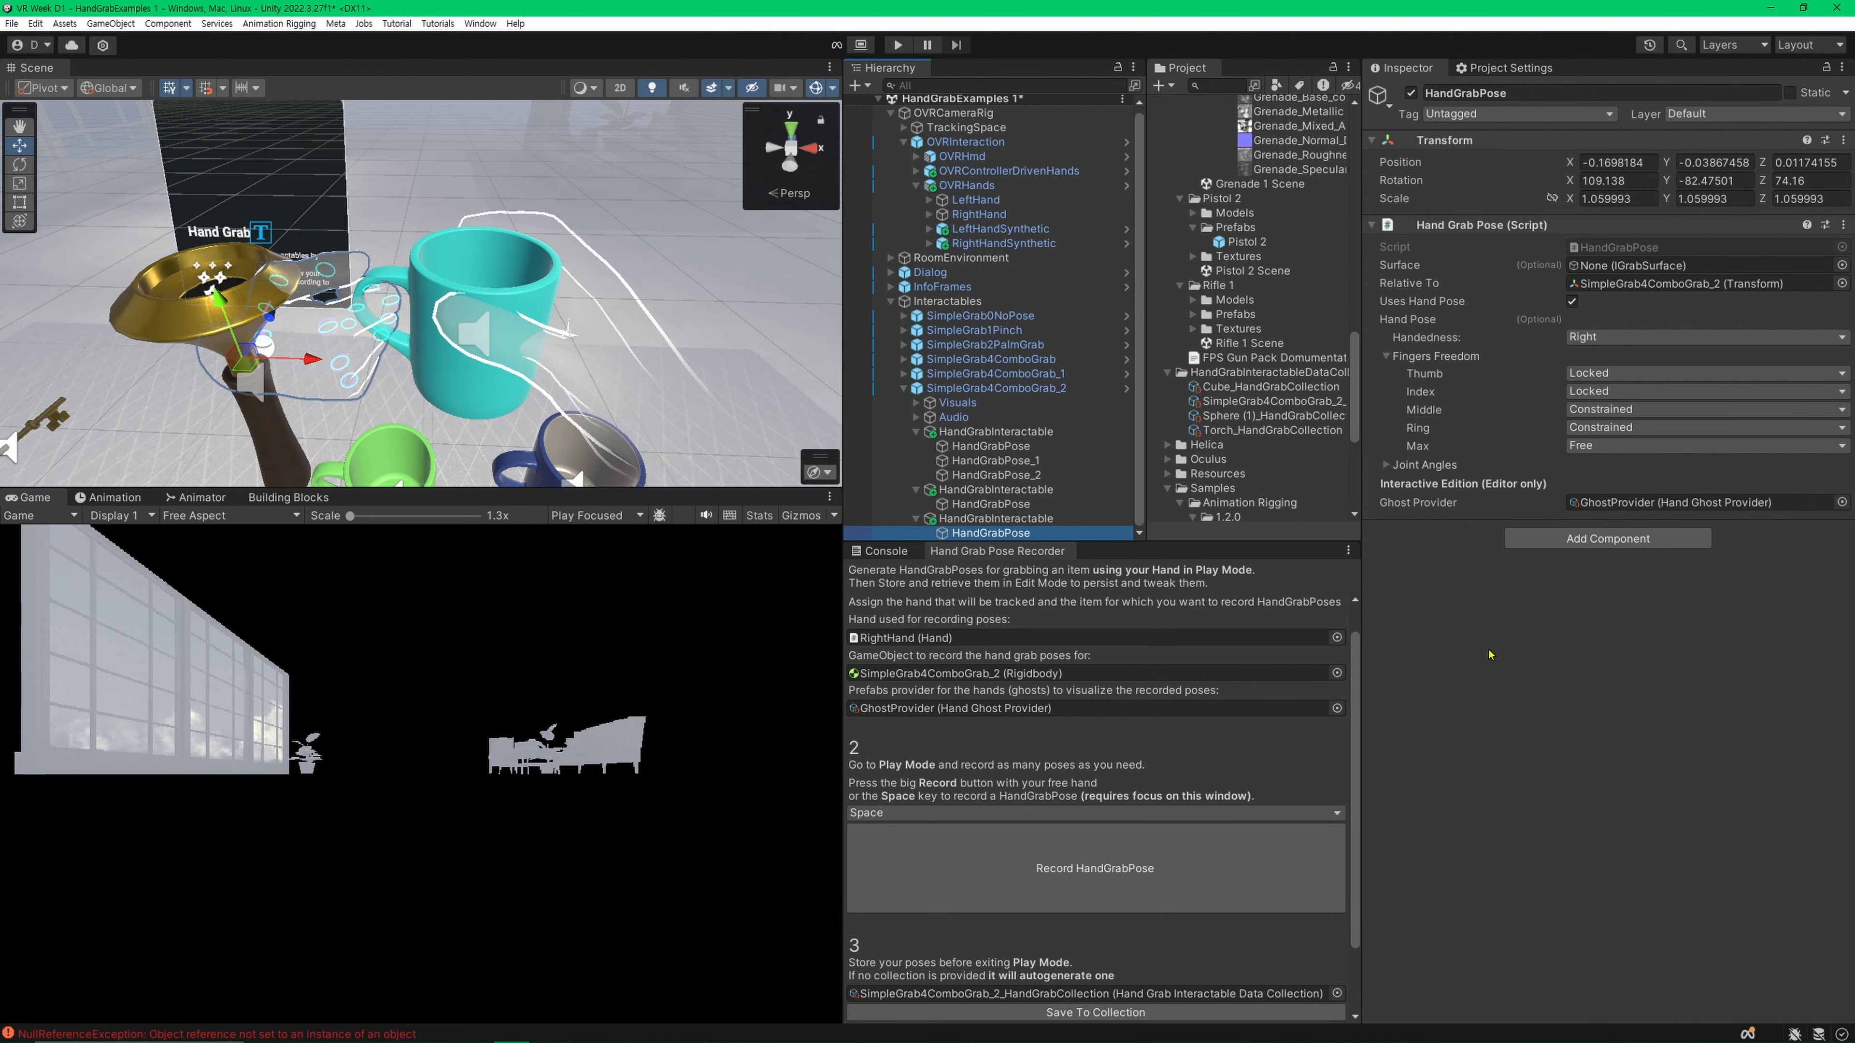
scroll(337, 234, "up", 3)
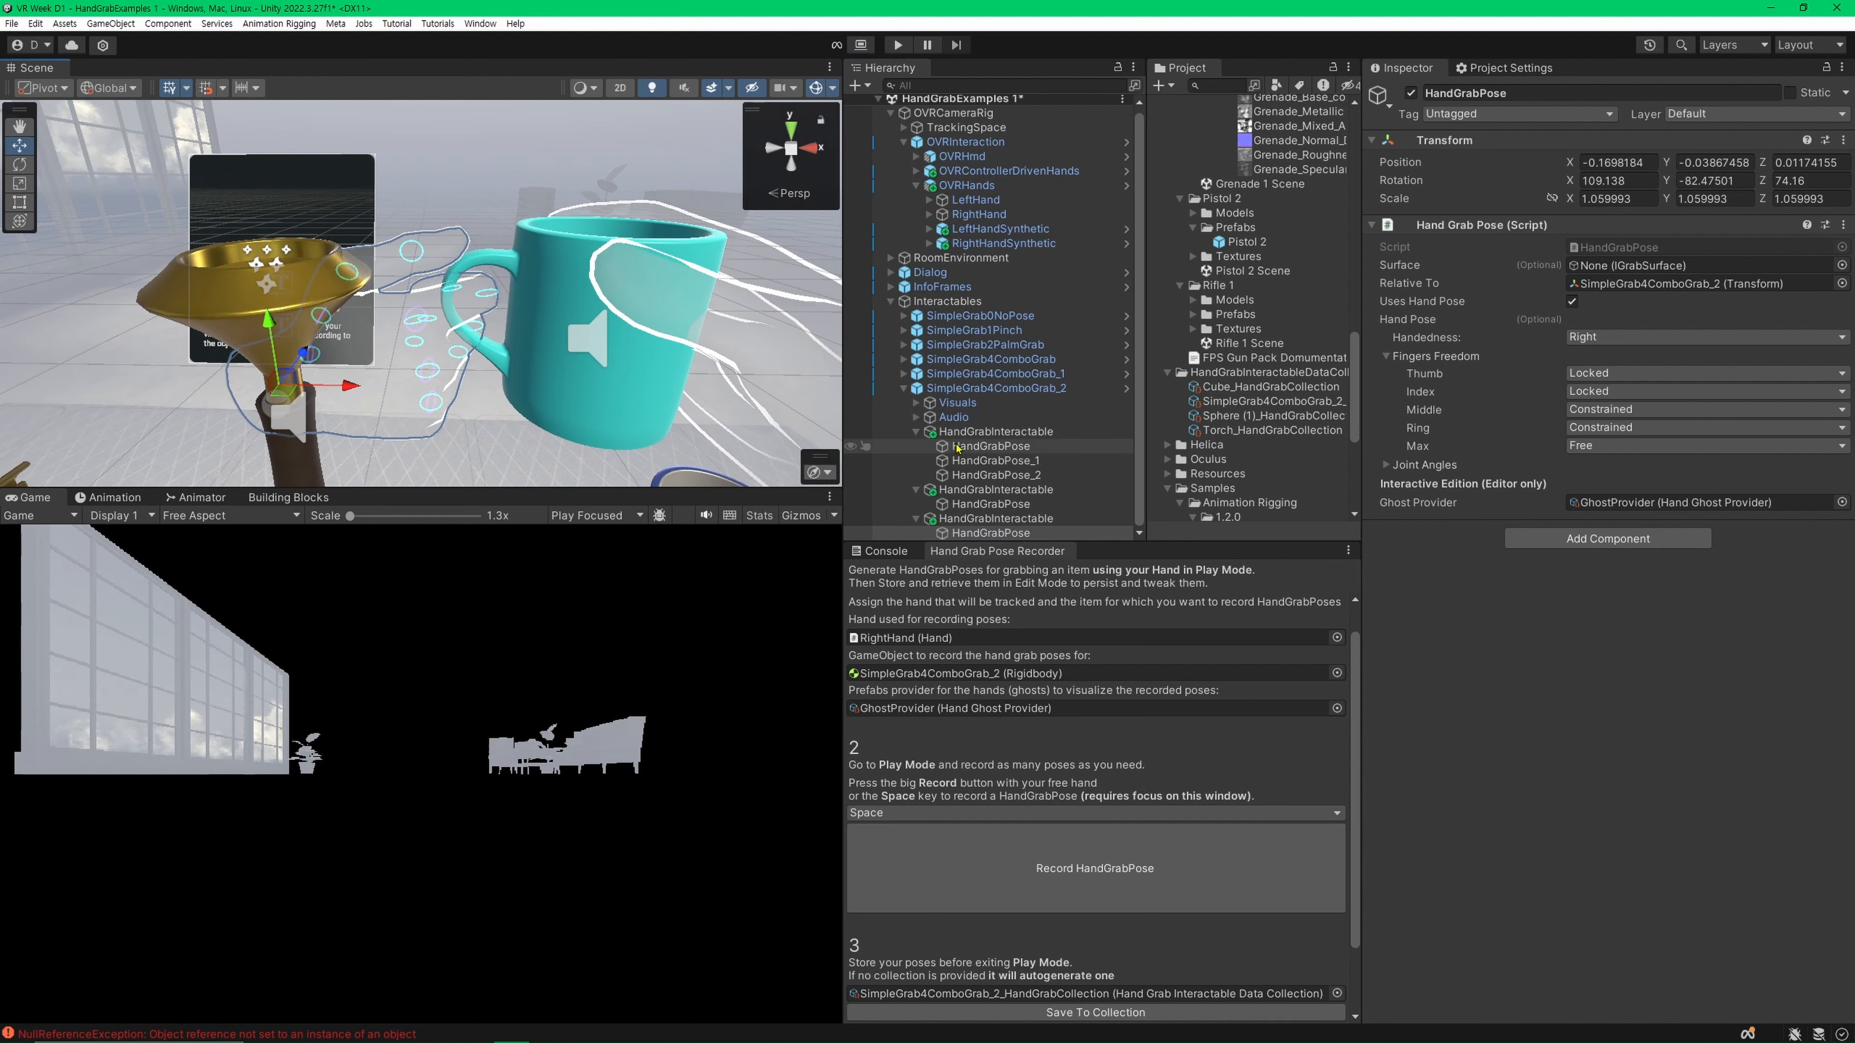
left_click(966, 185)
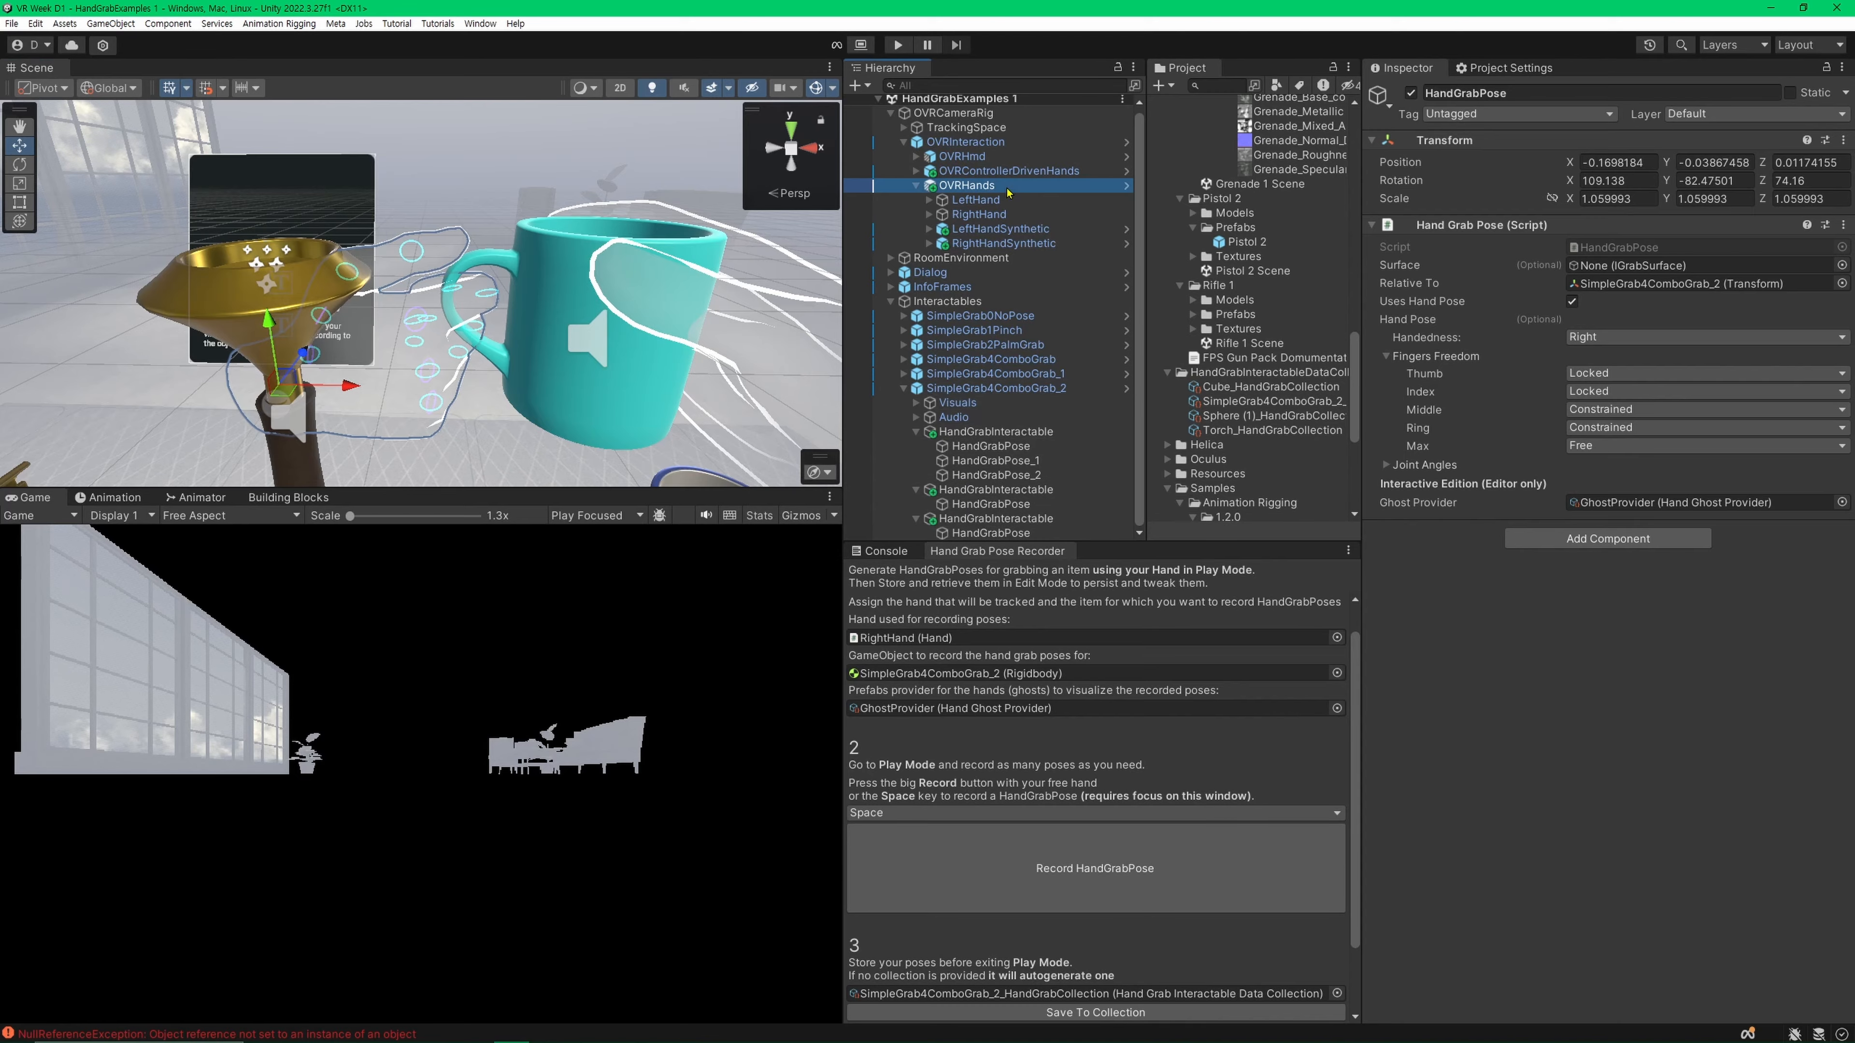
key("ctrl+s")
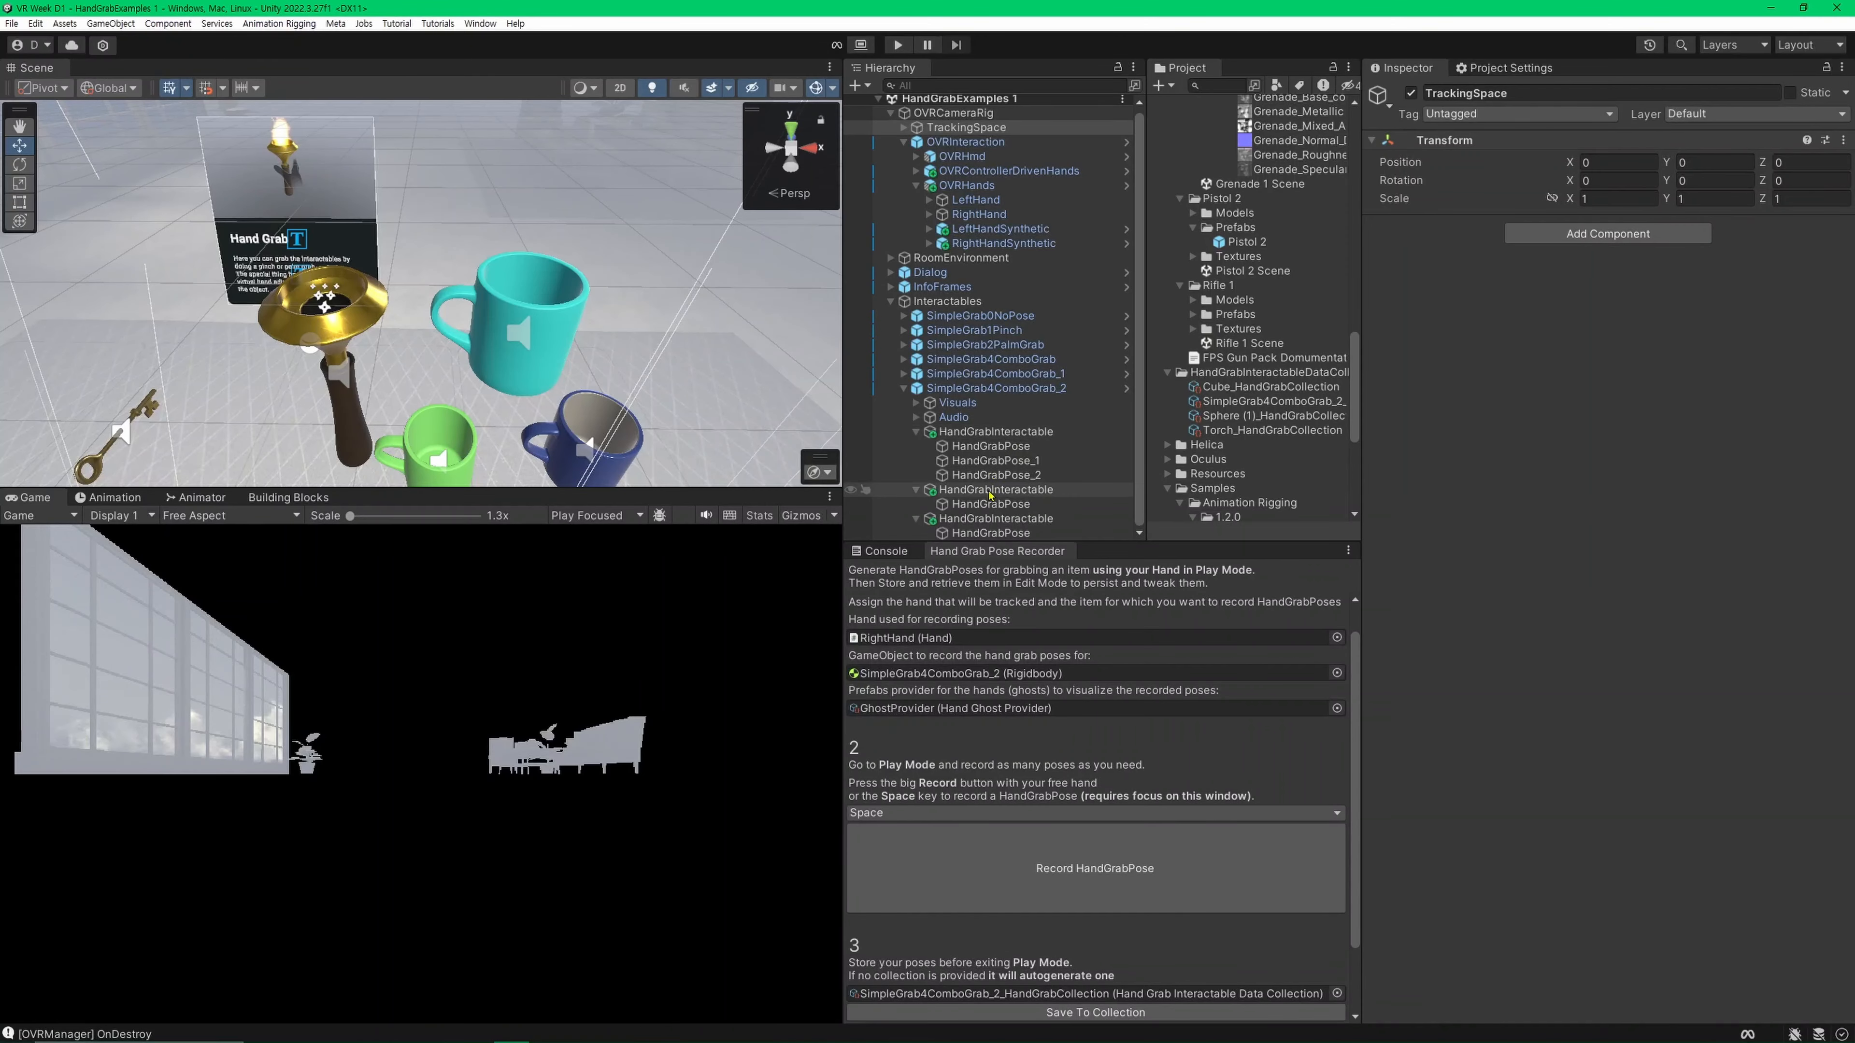
Step: Collapse the three HandGrabInteractables of SimpleGrab4ComboGrab_2 and create a mirrored HandGrabInteractable from the first one
left_click(988, 448)
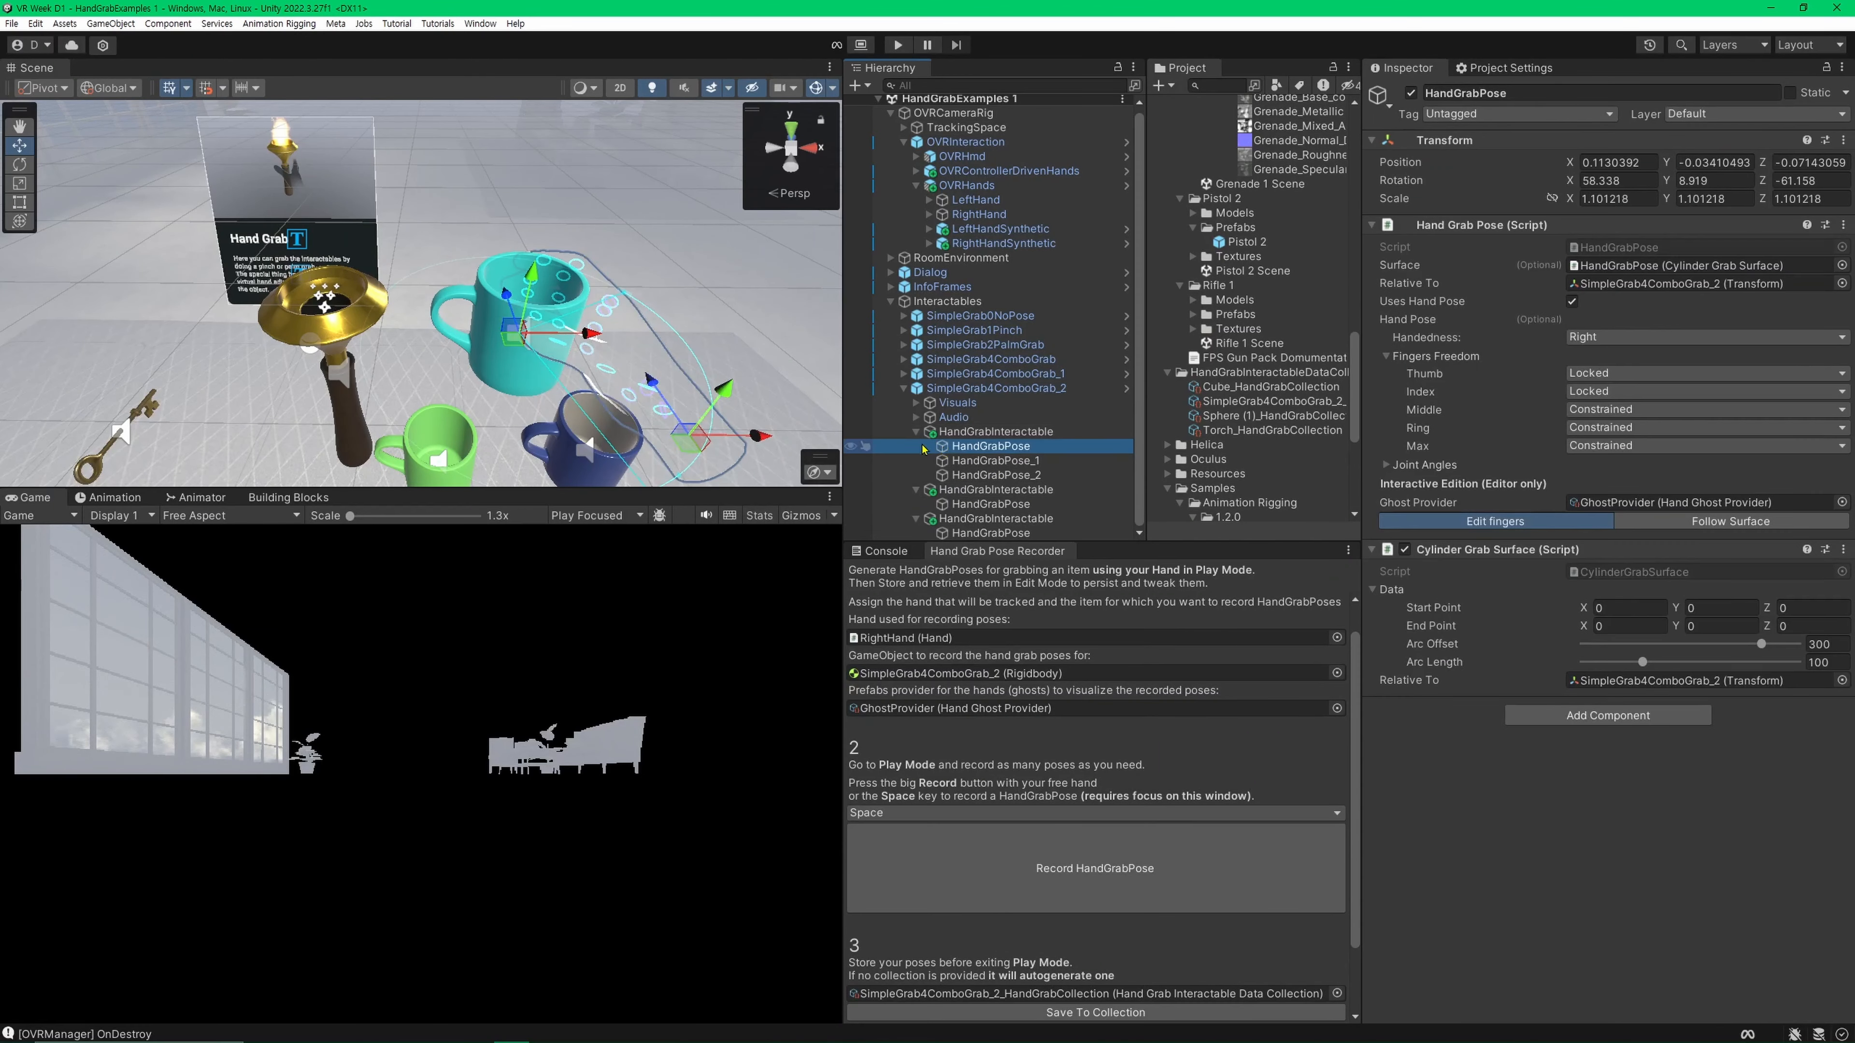
left_click(916, 432)
left_click(916, 450)
left_click(916, 464)
left_click(1044, 466)
left_click(1051, 453)
key("Up")
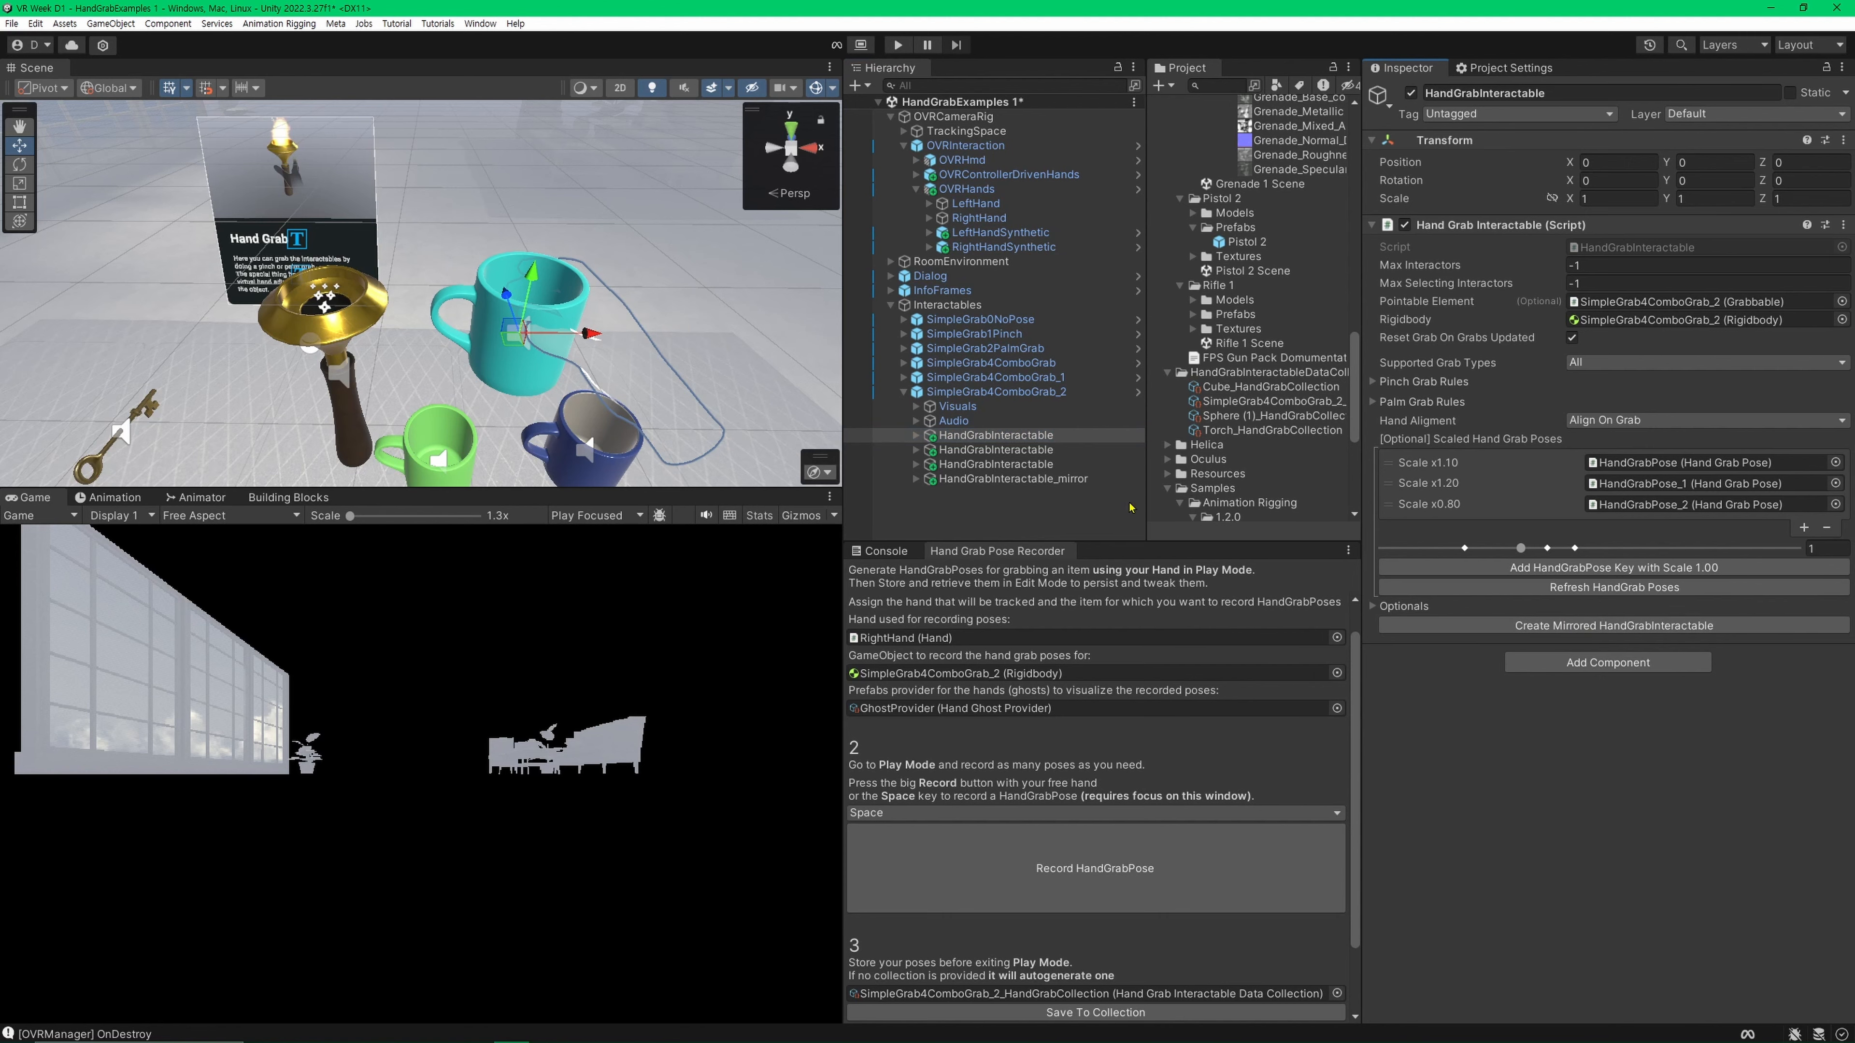
Step: Create mirrored HandGrabInteractables from the second and third HandGrabInteractables of the mug
key("Down")
left_click(1060, 467)
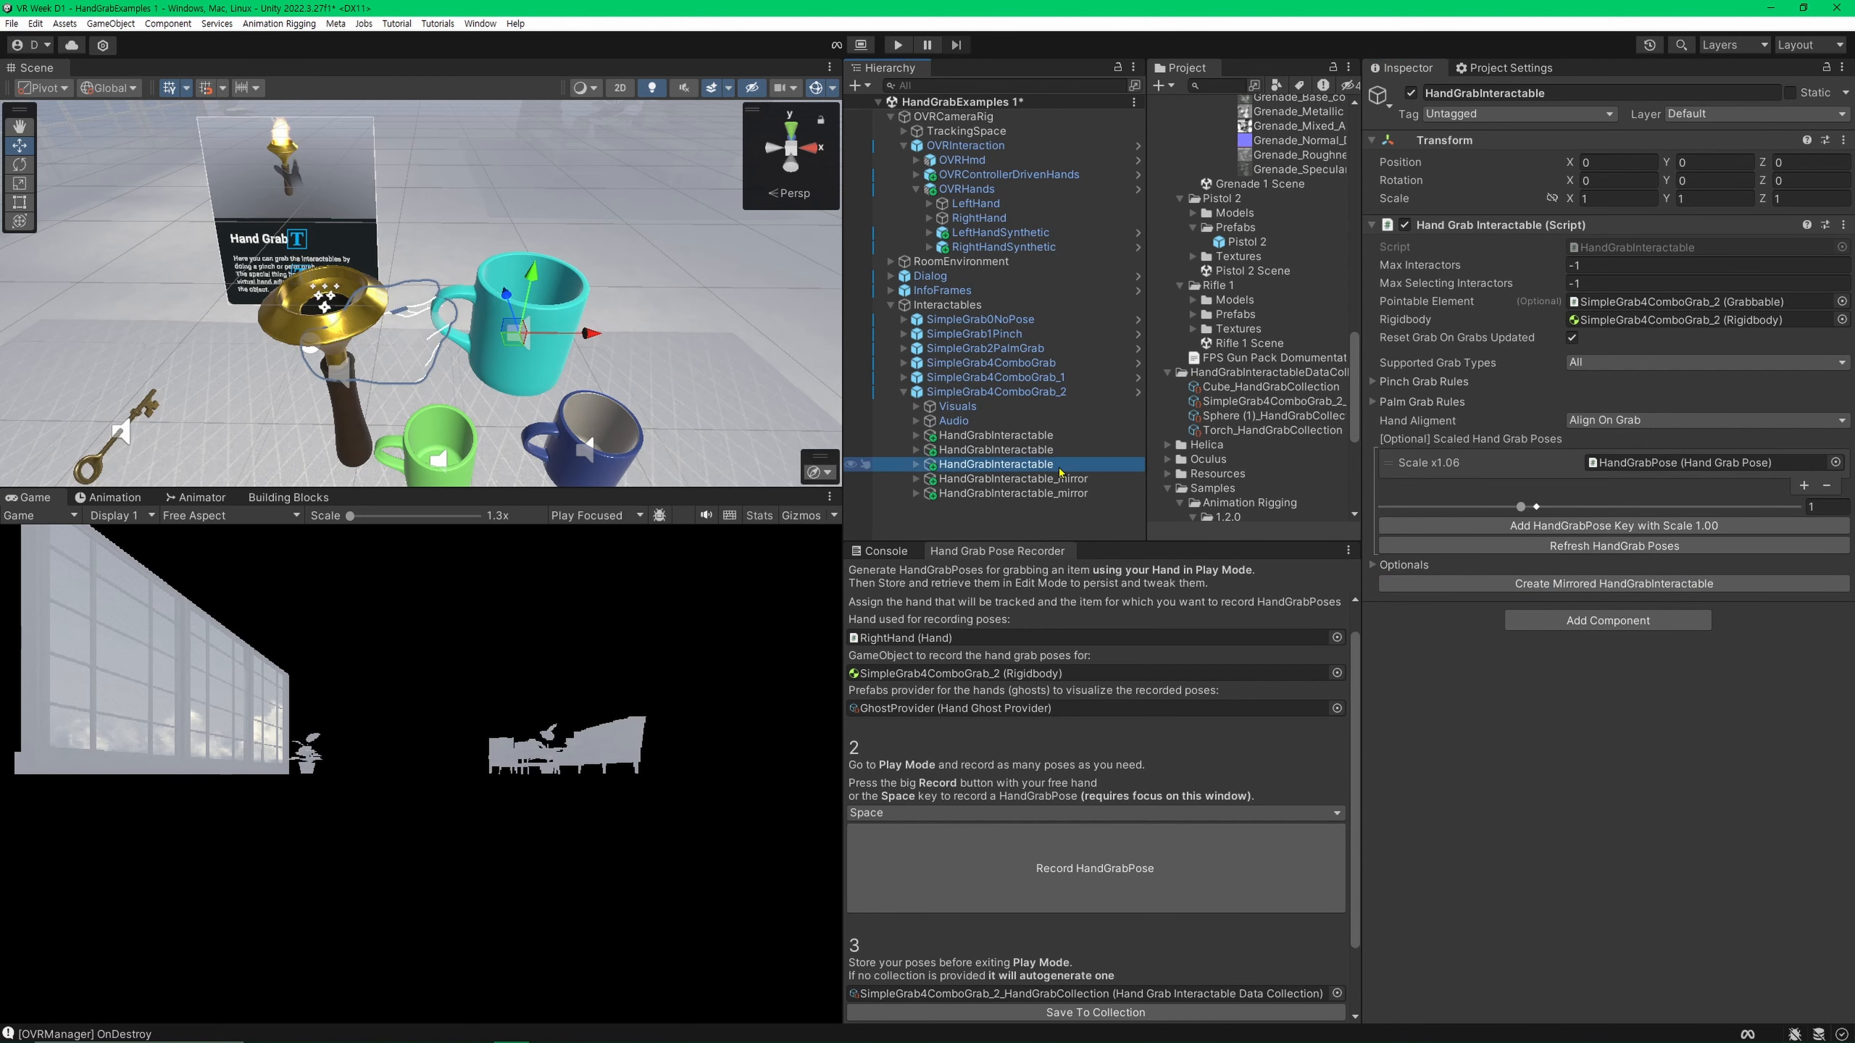
key("Down")
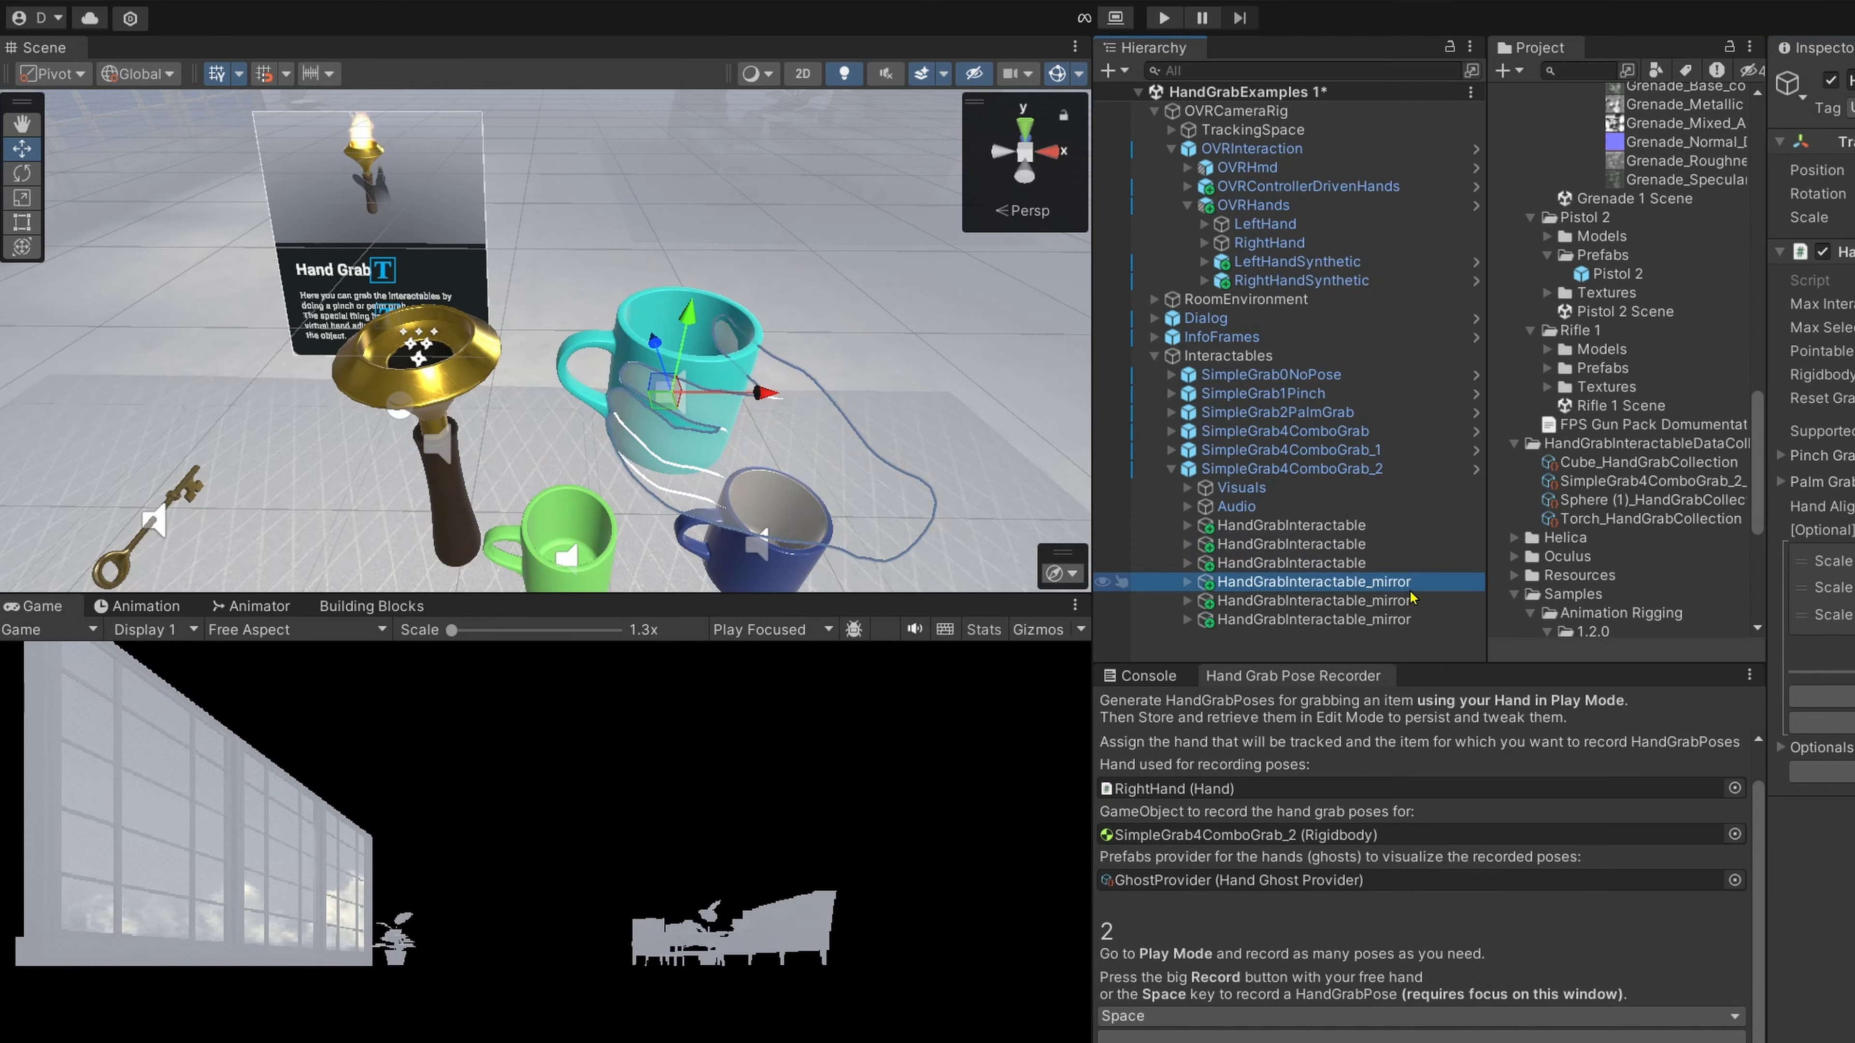
Step: Expand the three mirrored HandGrabInteractables and check the first HandGrabPose under each
key("Right")
key("Down")
scroll(1380, 606, "down", 1)
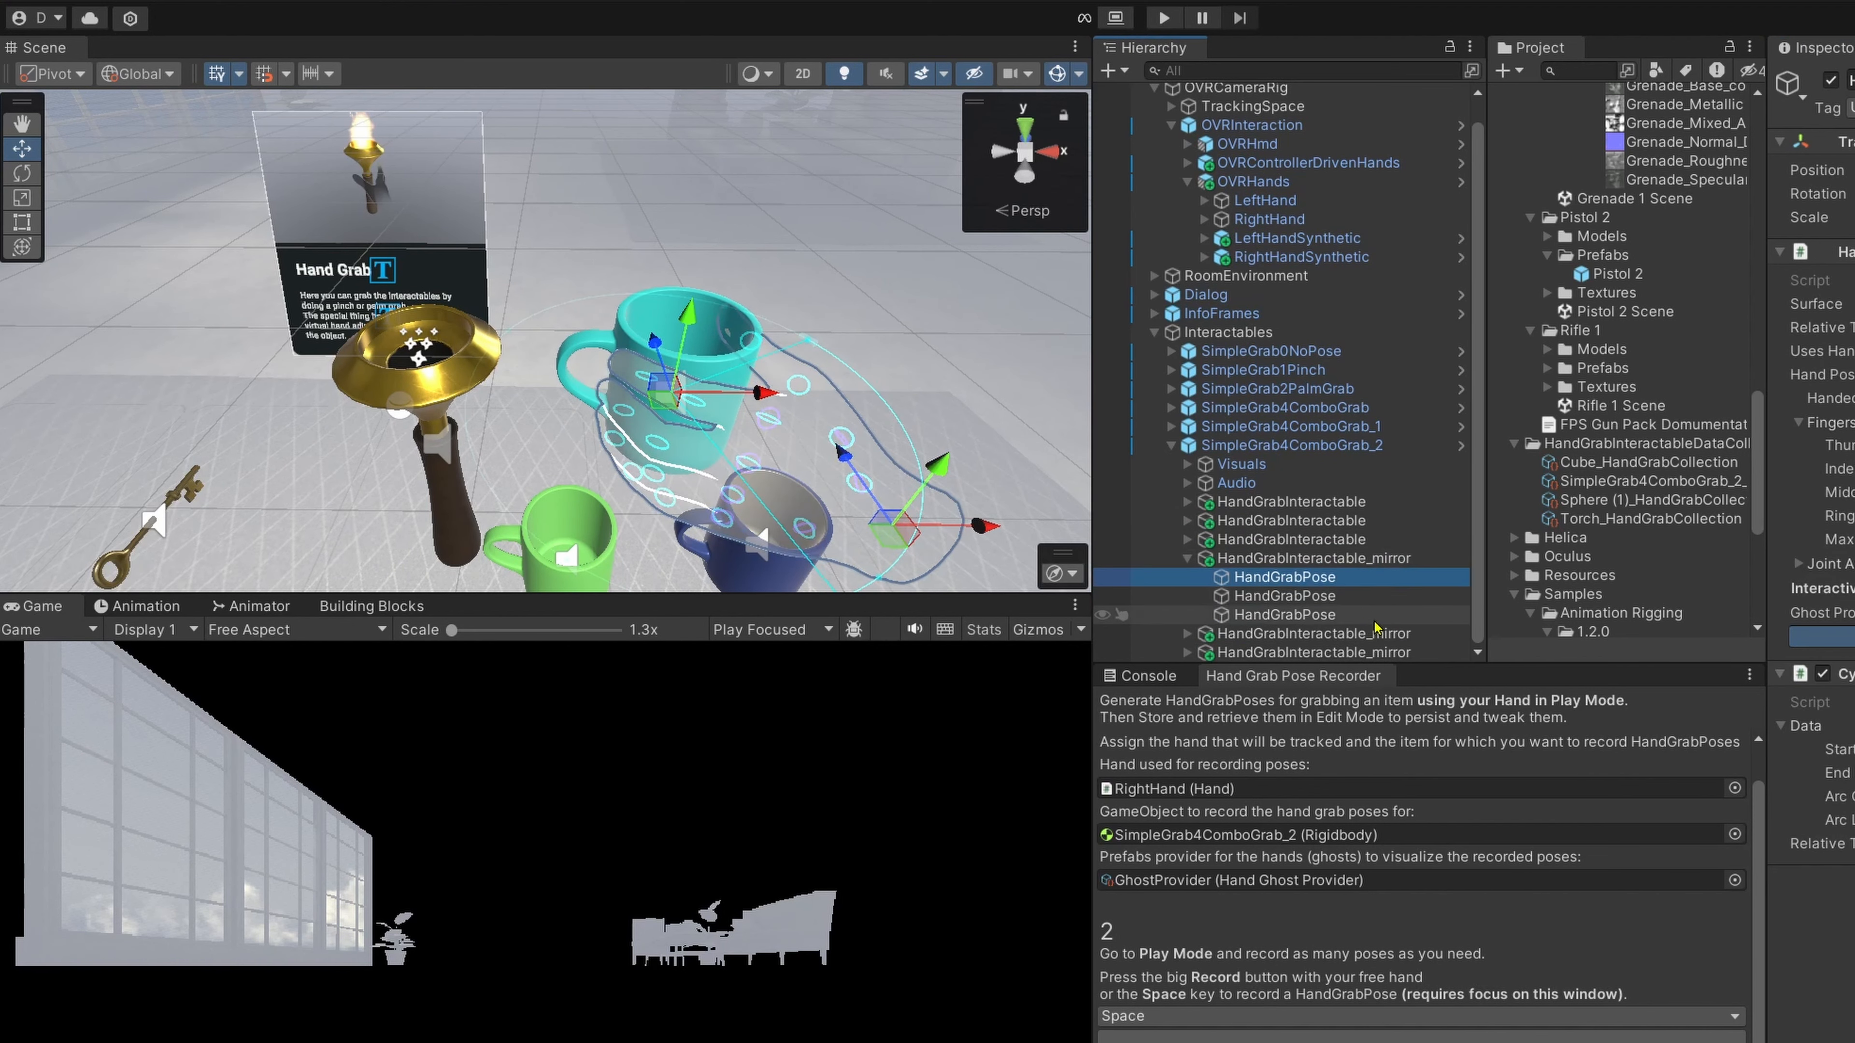
left_click(1380, 635)
key("Right")
key("Down")
left_click(1373, 655)
key("Right")
key("Down")
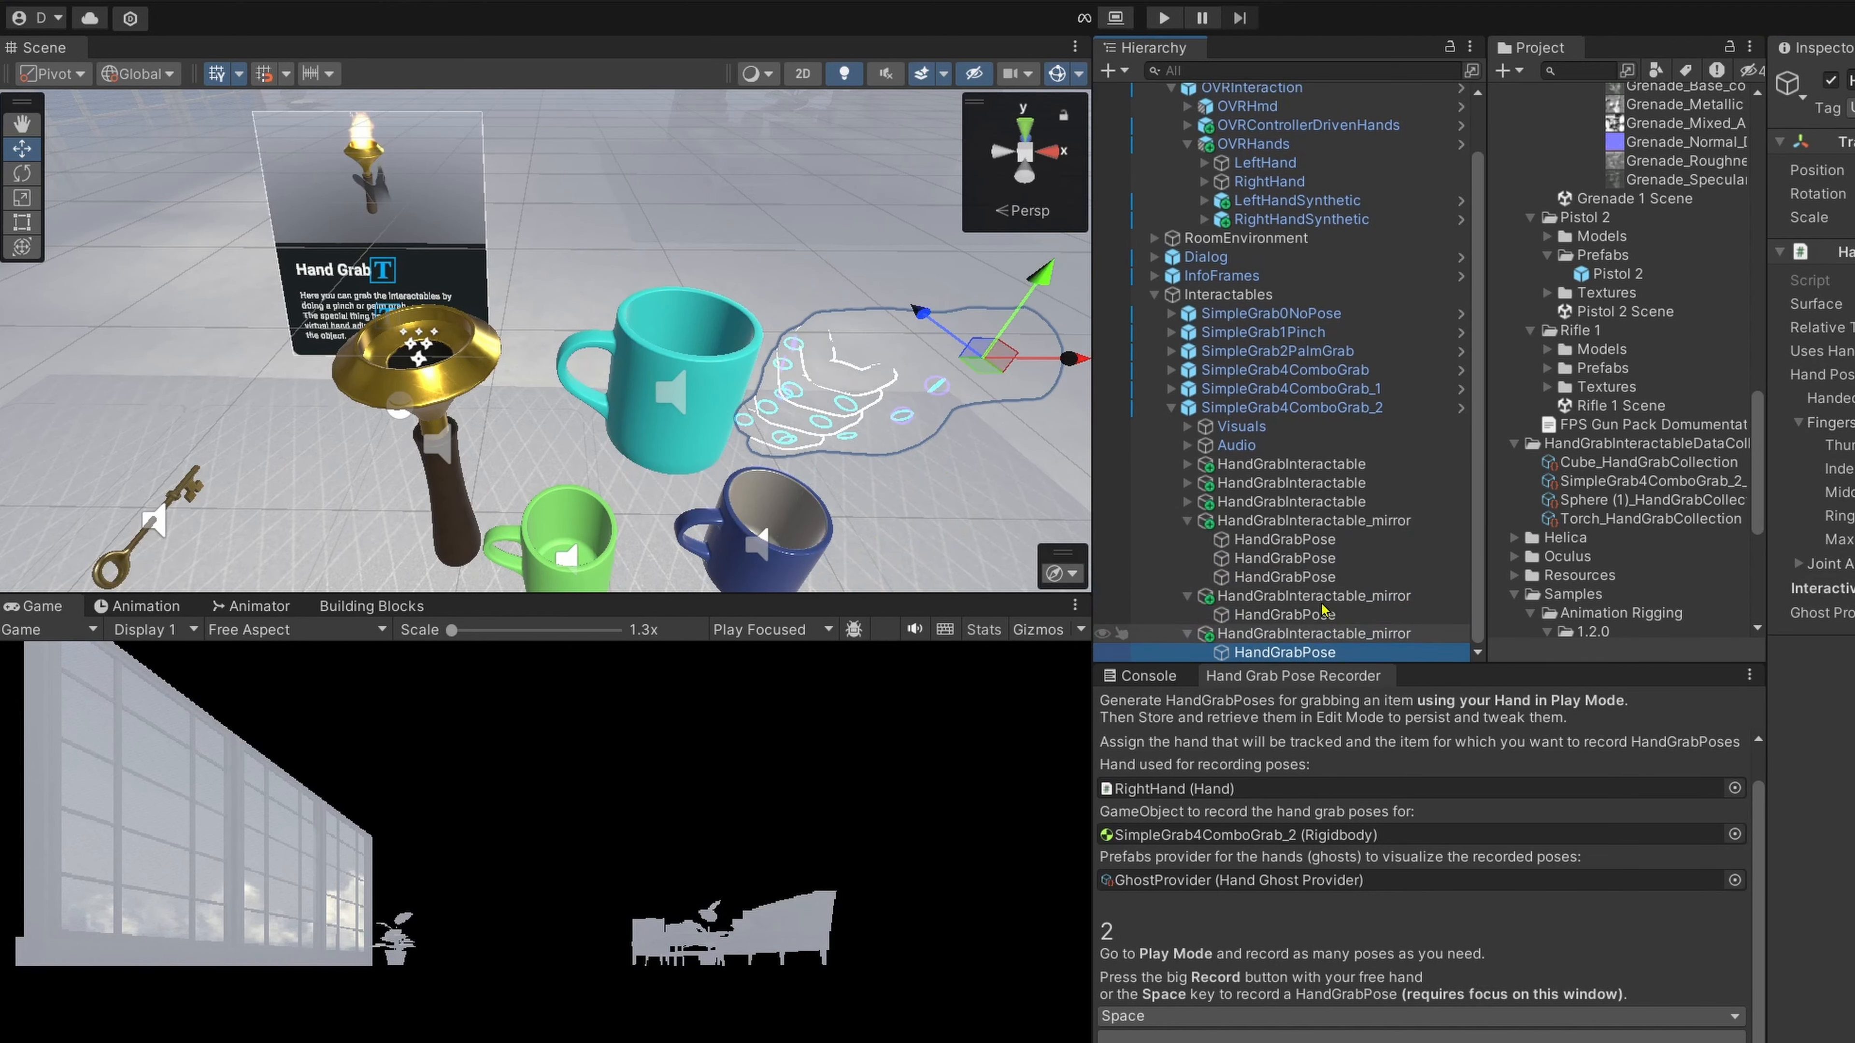
Step: Examine how the mirrored HandGrabPoses sit around the mug, covering the three scaled side grabs, the rim grab and the handle grab
left_click(1326, 542)
left_click(1168, 578, "shift")
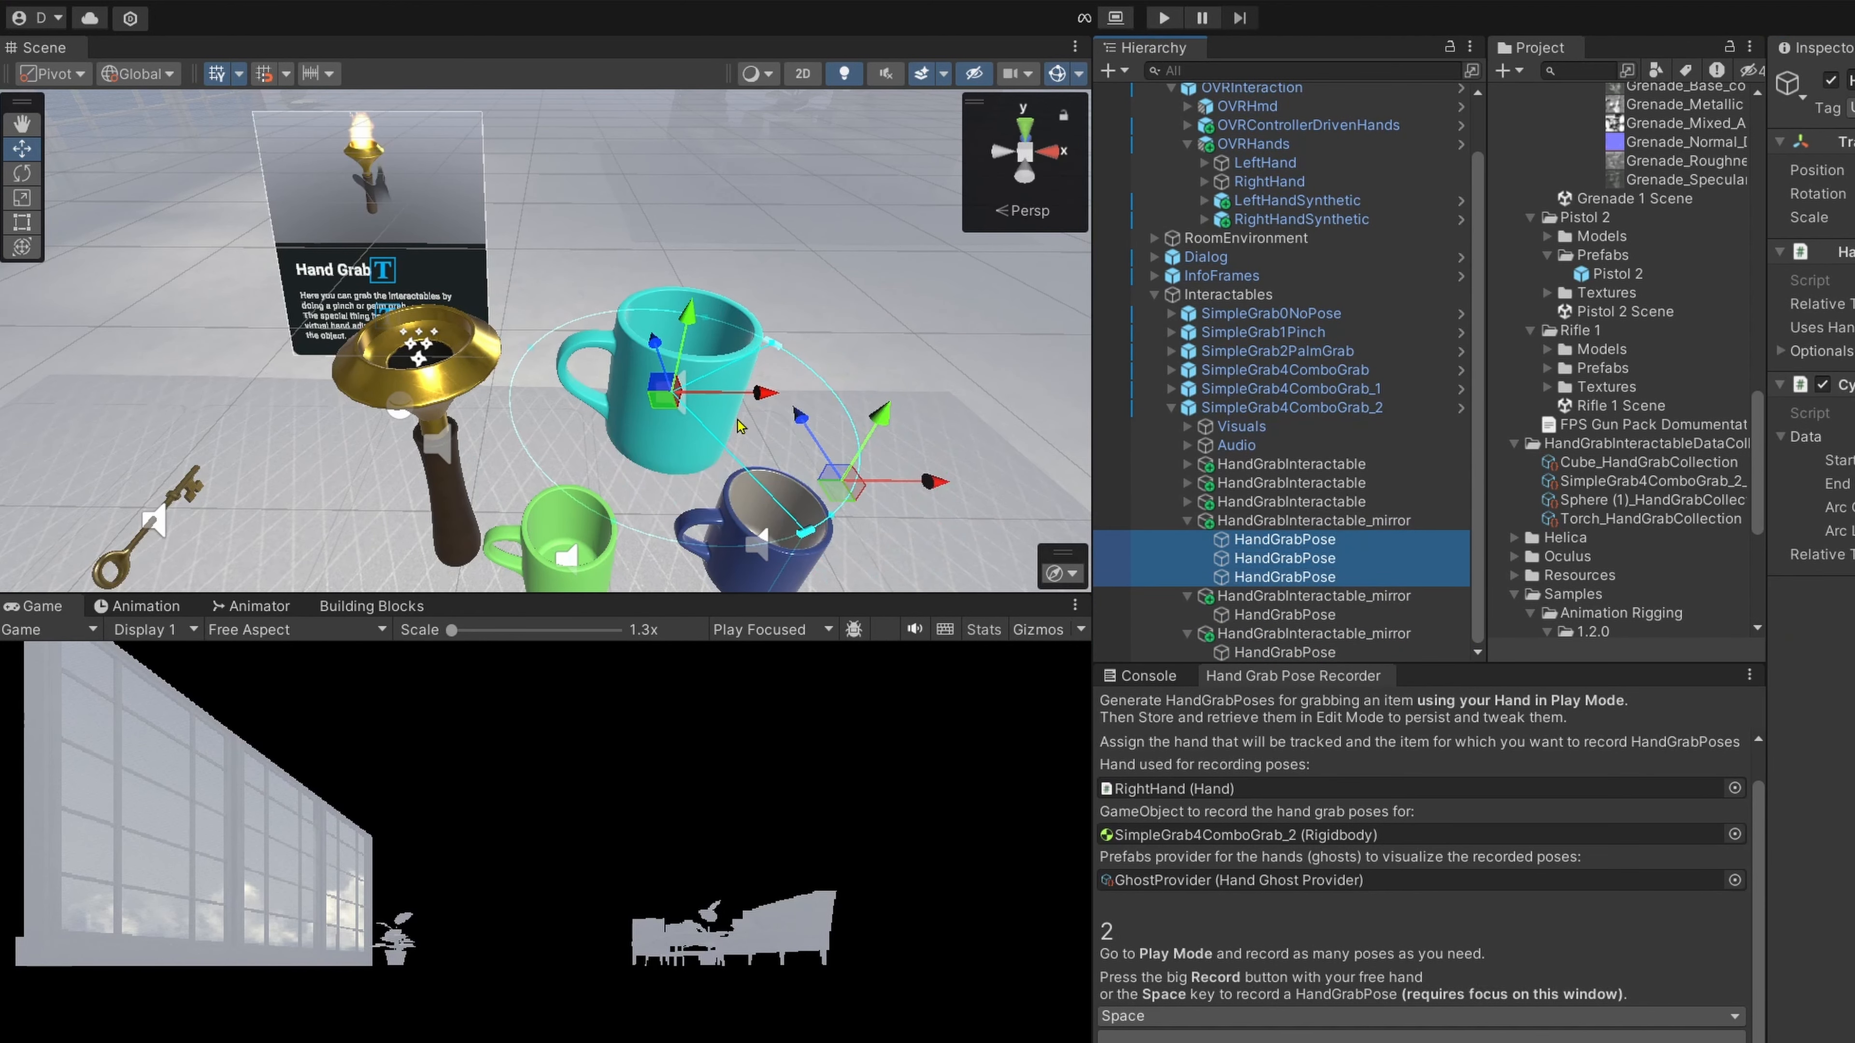
right_click_drag(917, 349, 675, 371)
key("d")
left_click(1290, 560)
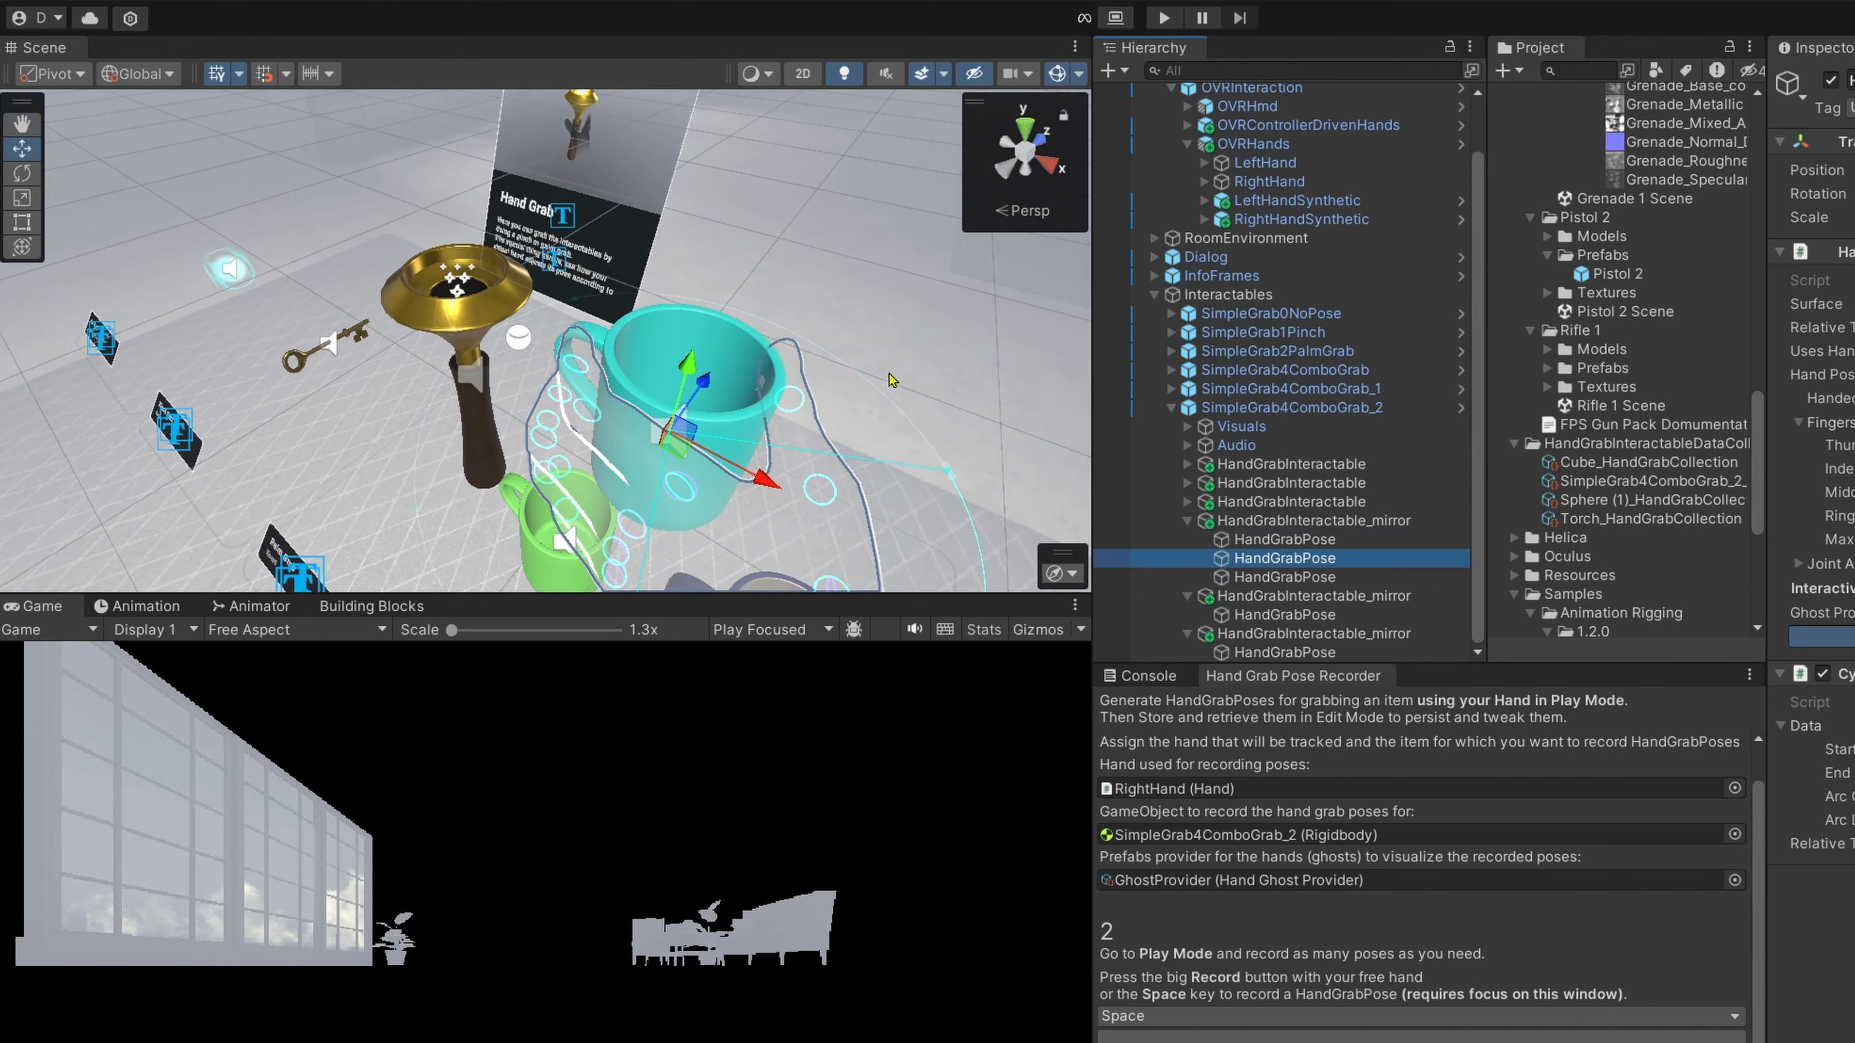
key("d")
right_click_drag(810, 424, 546, 445)
key("s")
left_click(1286, 541)
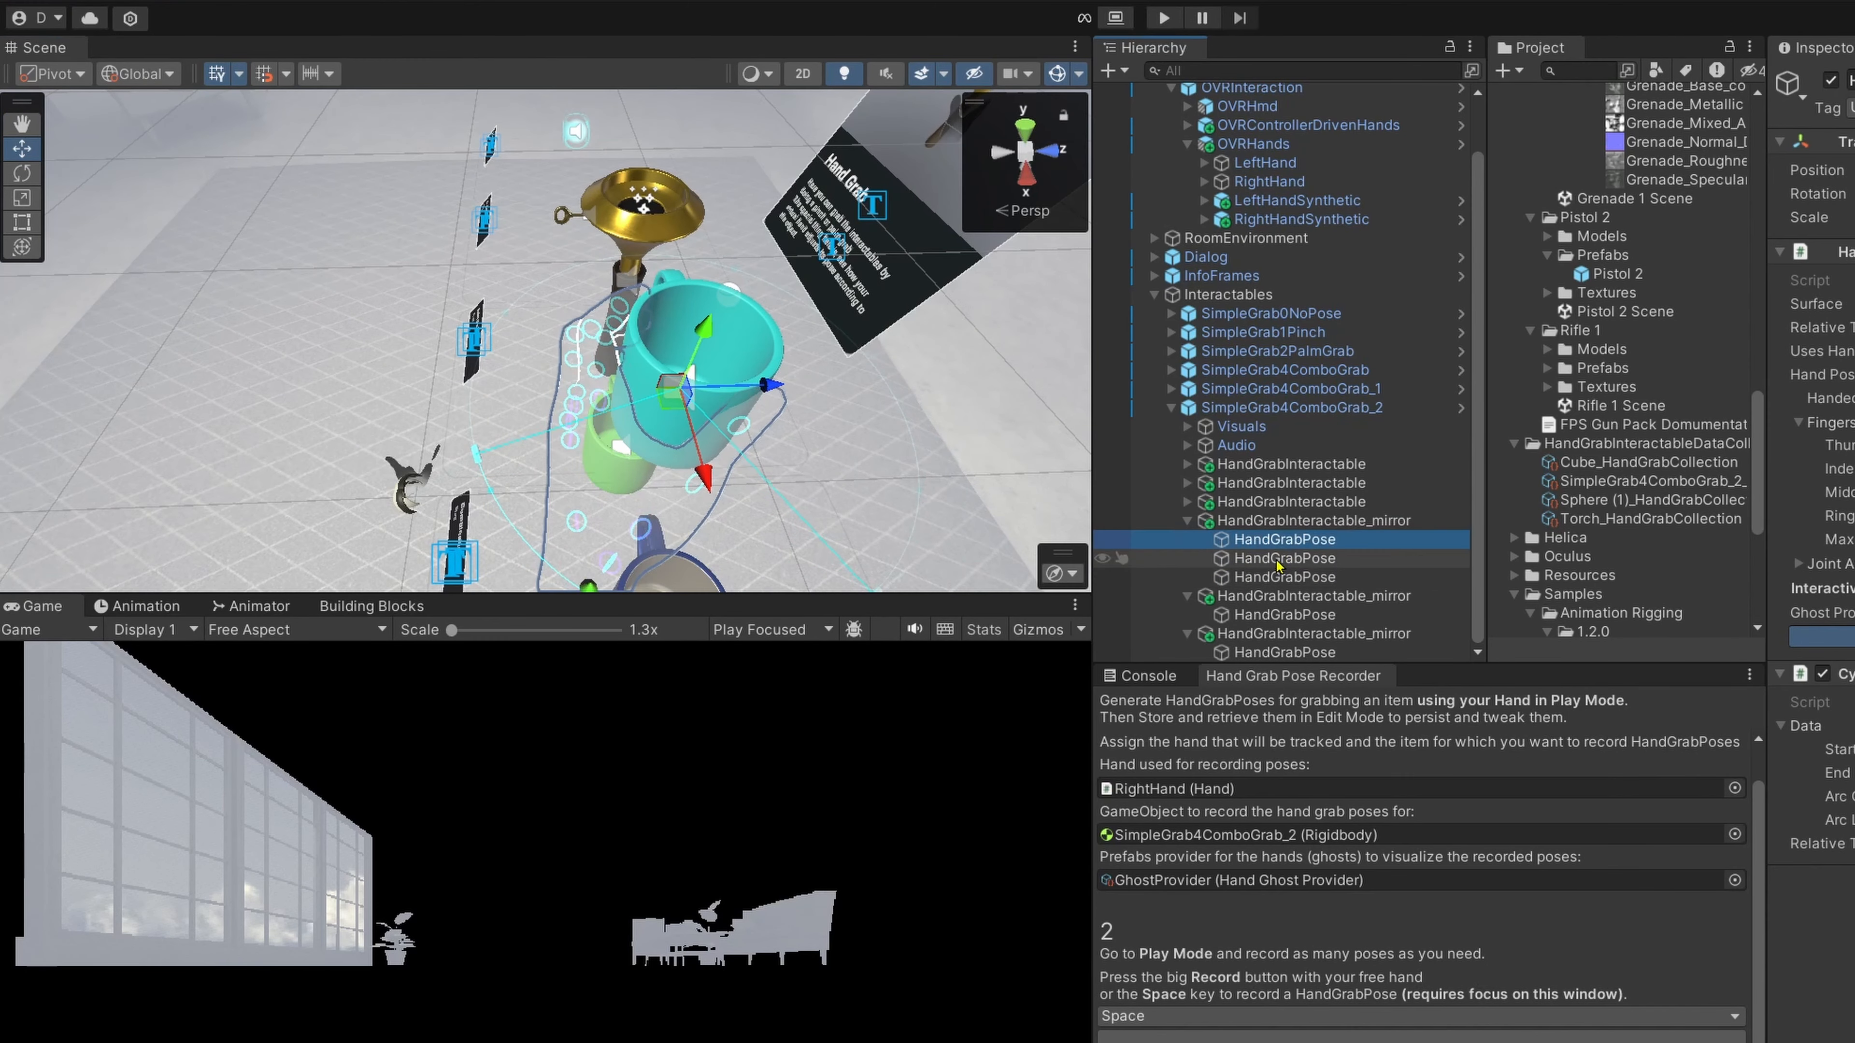
left_click(1285, 560)
left_click(1284, 579)
right_click_drag(572, 379, 960, 423)
left_click(1276, 618)
key("a")
left_click(1284, 652)
right_click_drag(657, 314, 518, 344)
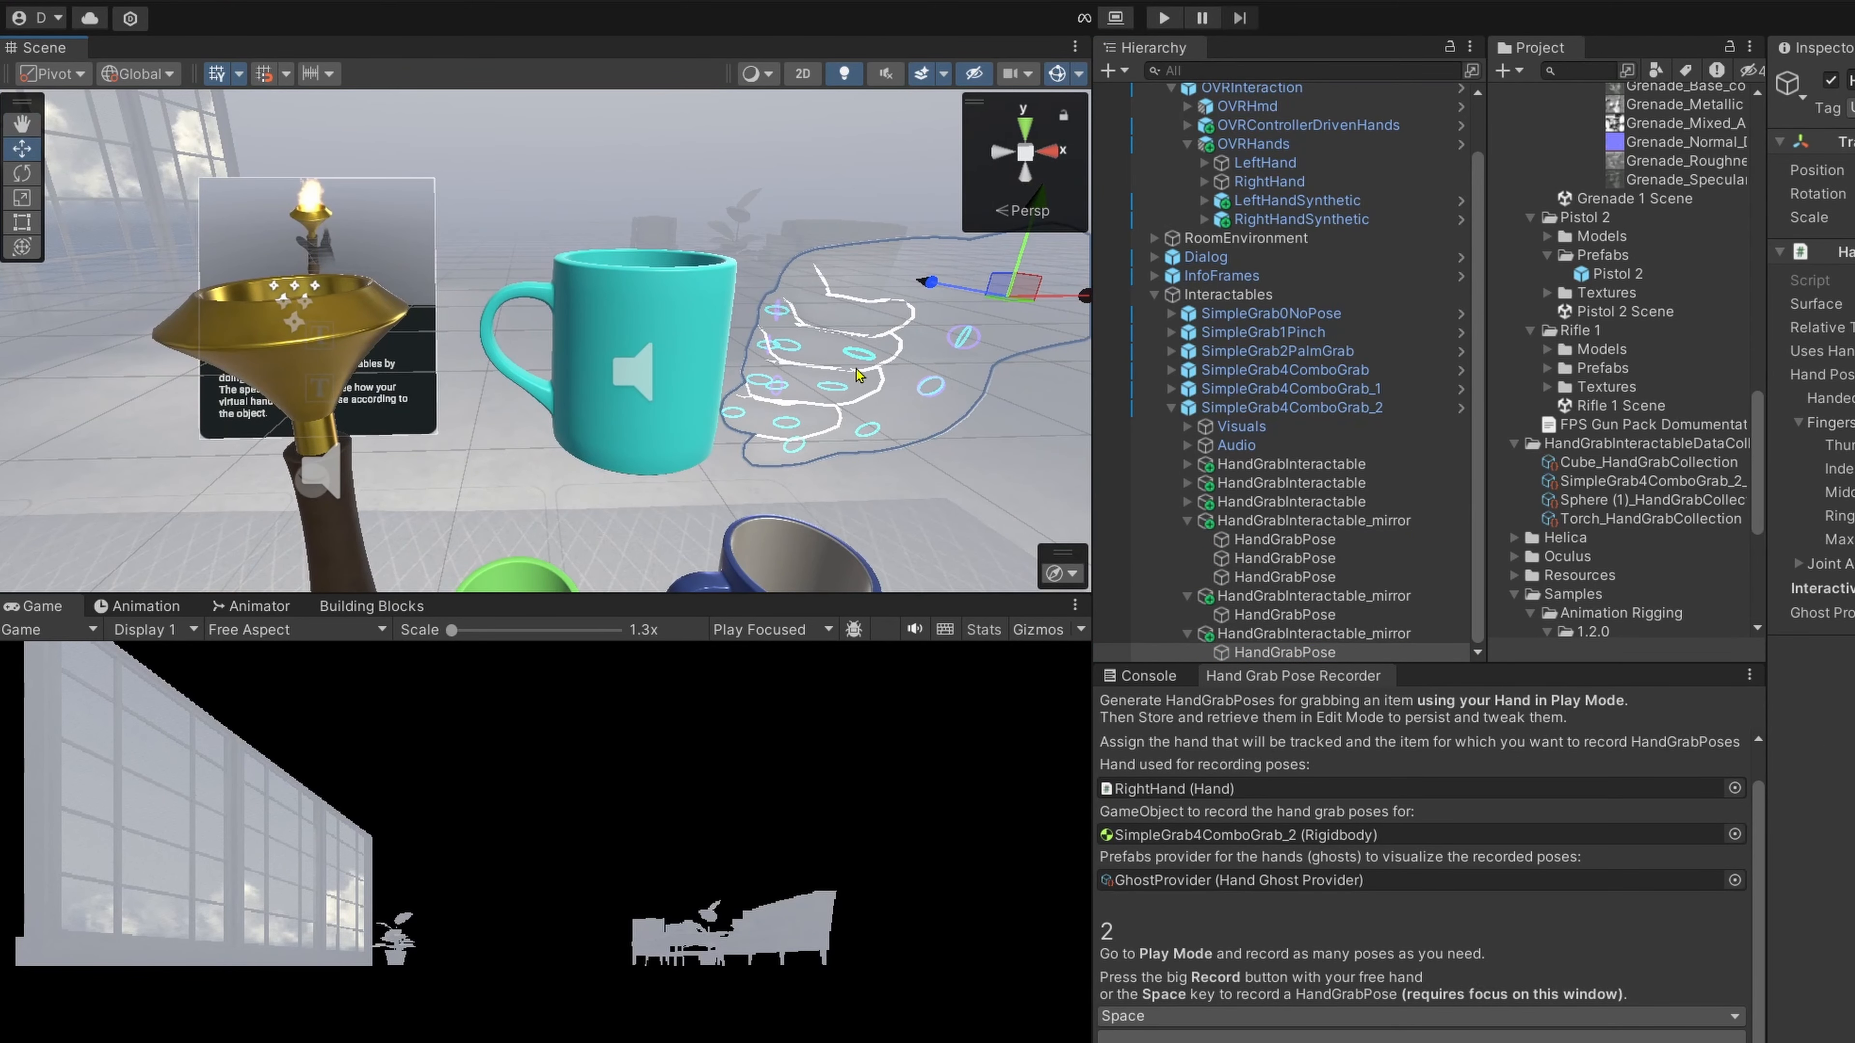
Step: Rotate and move the third mirrored interactable's HandGrabPose so the mirrored hand reaches the mug's handle from the handle side
mouse_move(643, 411)
left_mouse_down()
mouse_move(604, 433)
mouse_move(656, 398)
left_mouse_up()
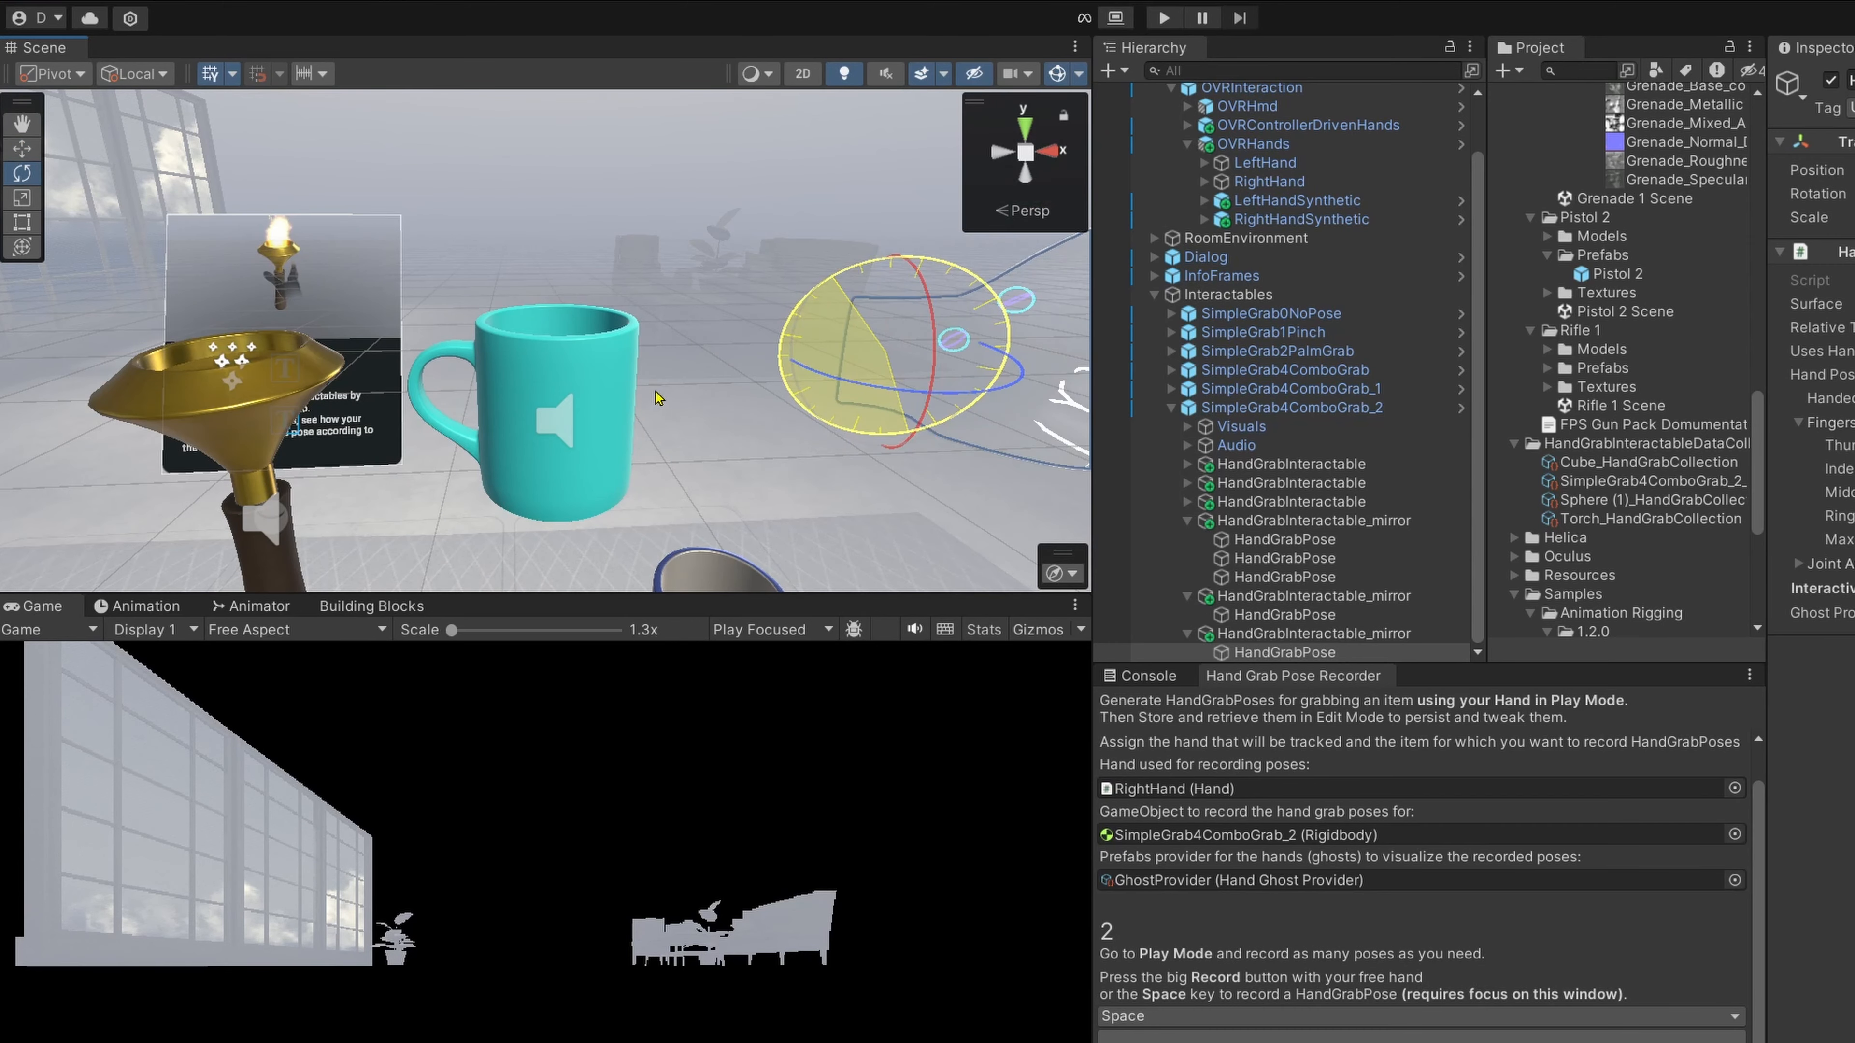
right_click_drag(1004, 367, 511, 461)
left_click_drag(416, 421, 439, 453)
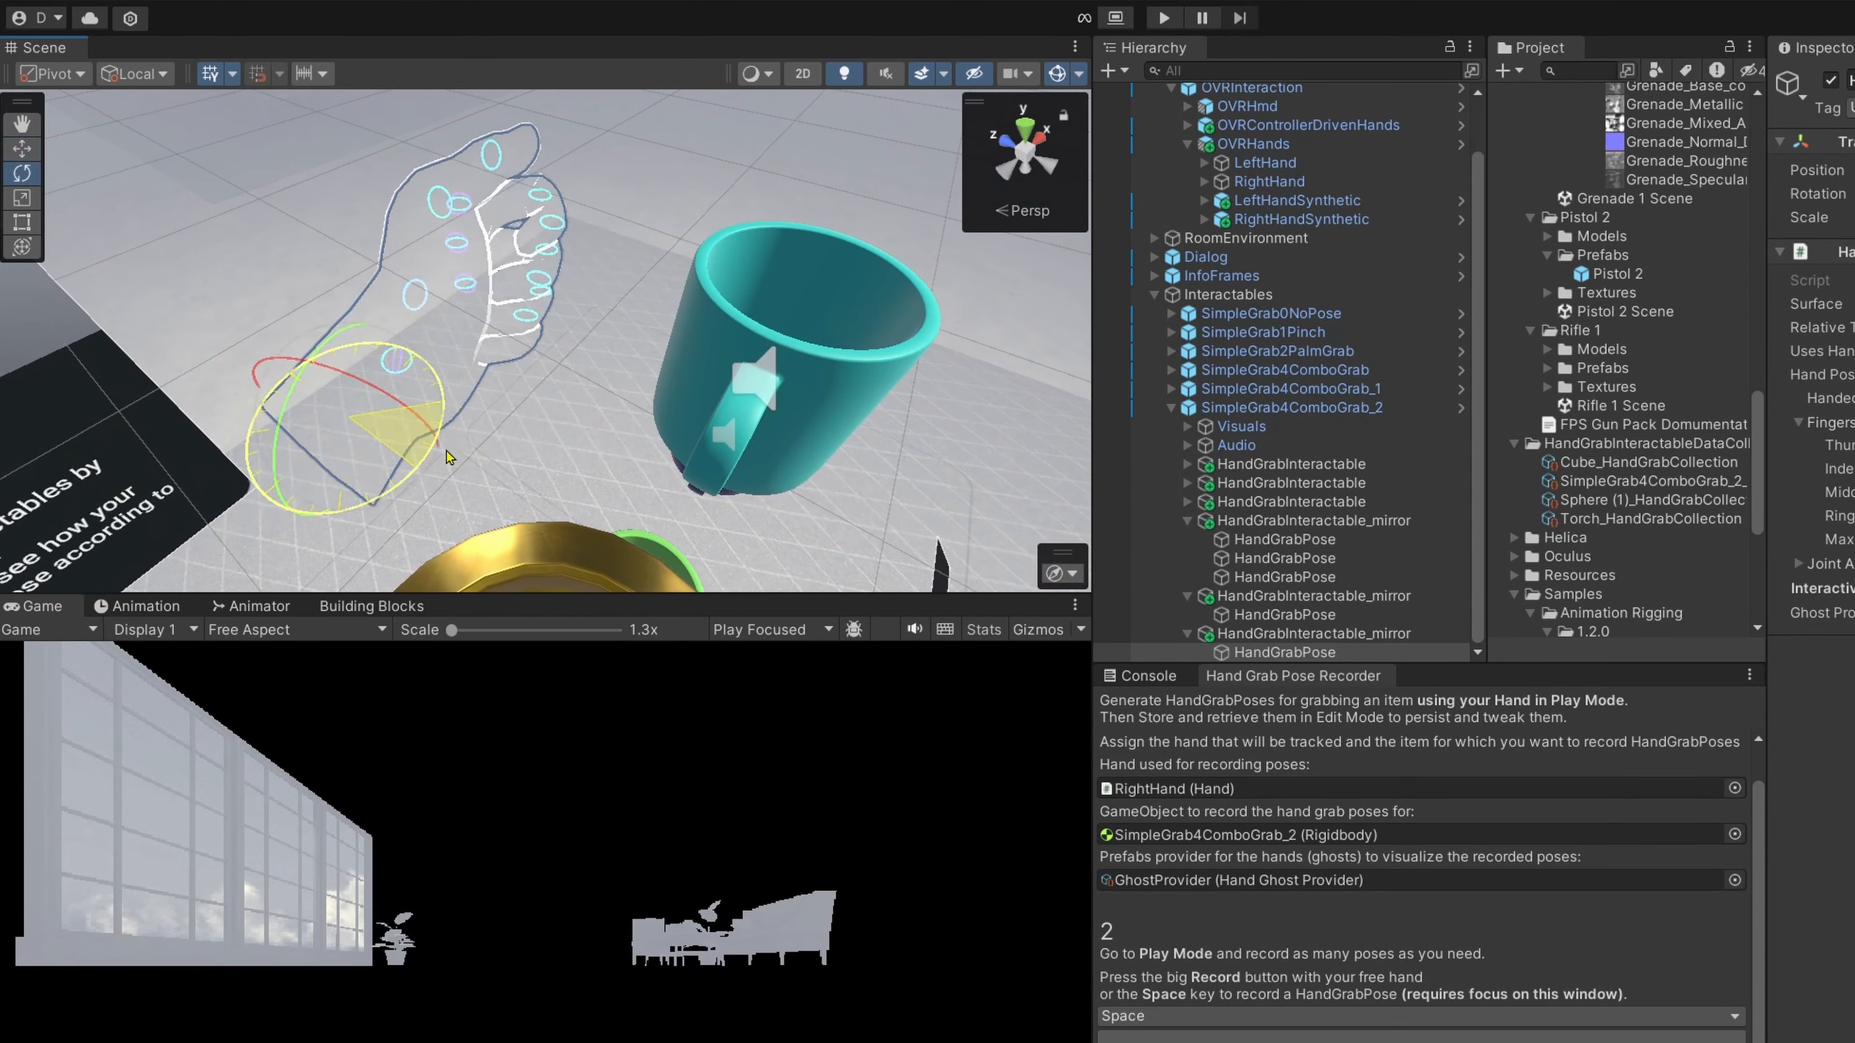
right_click_drag(467, 438, 614, 380)
left_click_drag(404, 349, 298, 358)
key("w")
right_click_drag(380, 329, 764, 255)
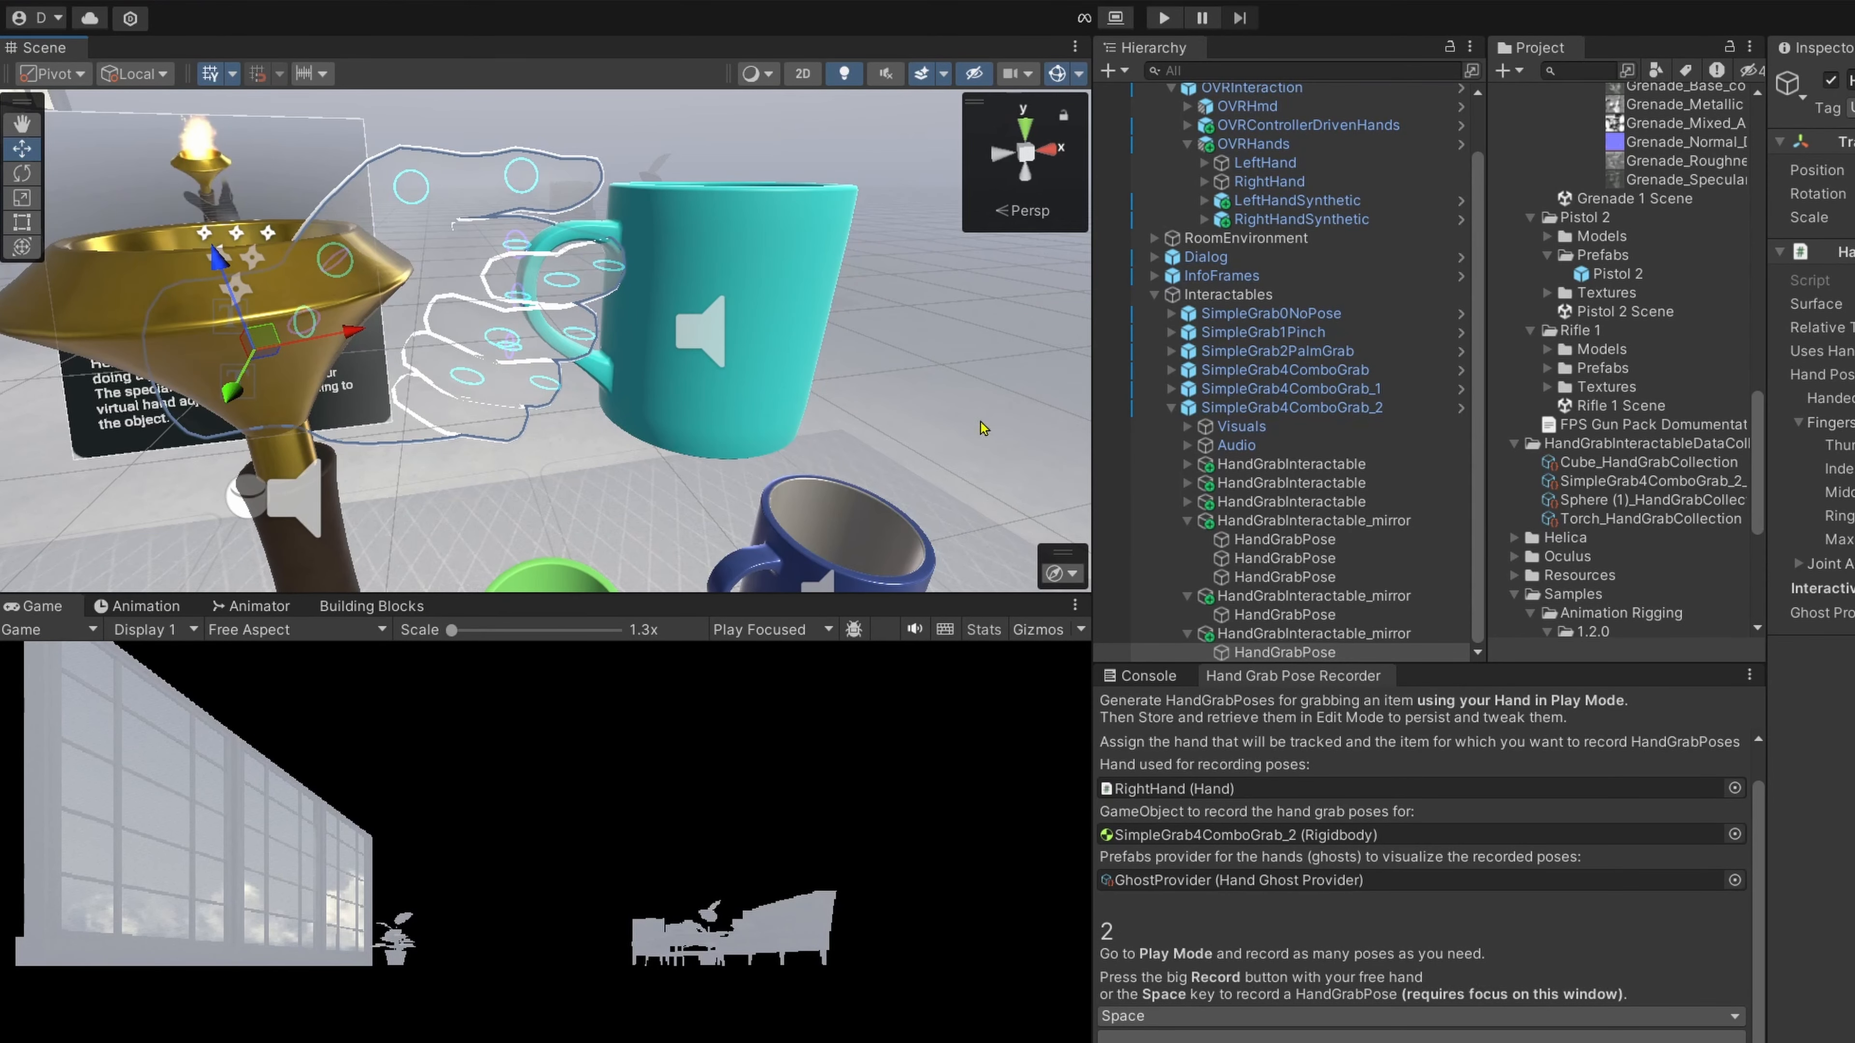
right_click_drag(836, 399, 1037, 449)
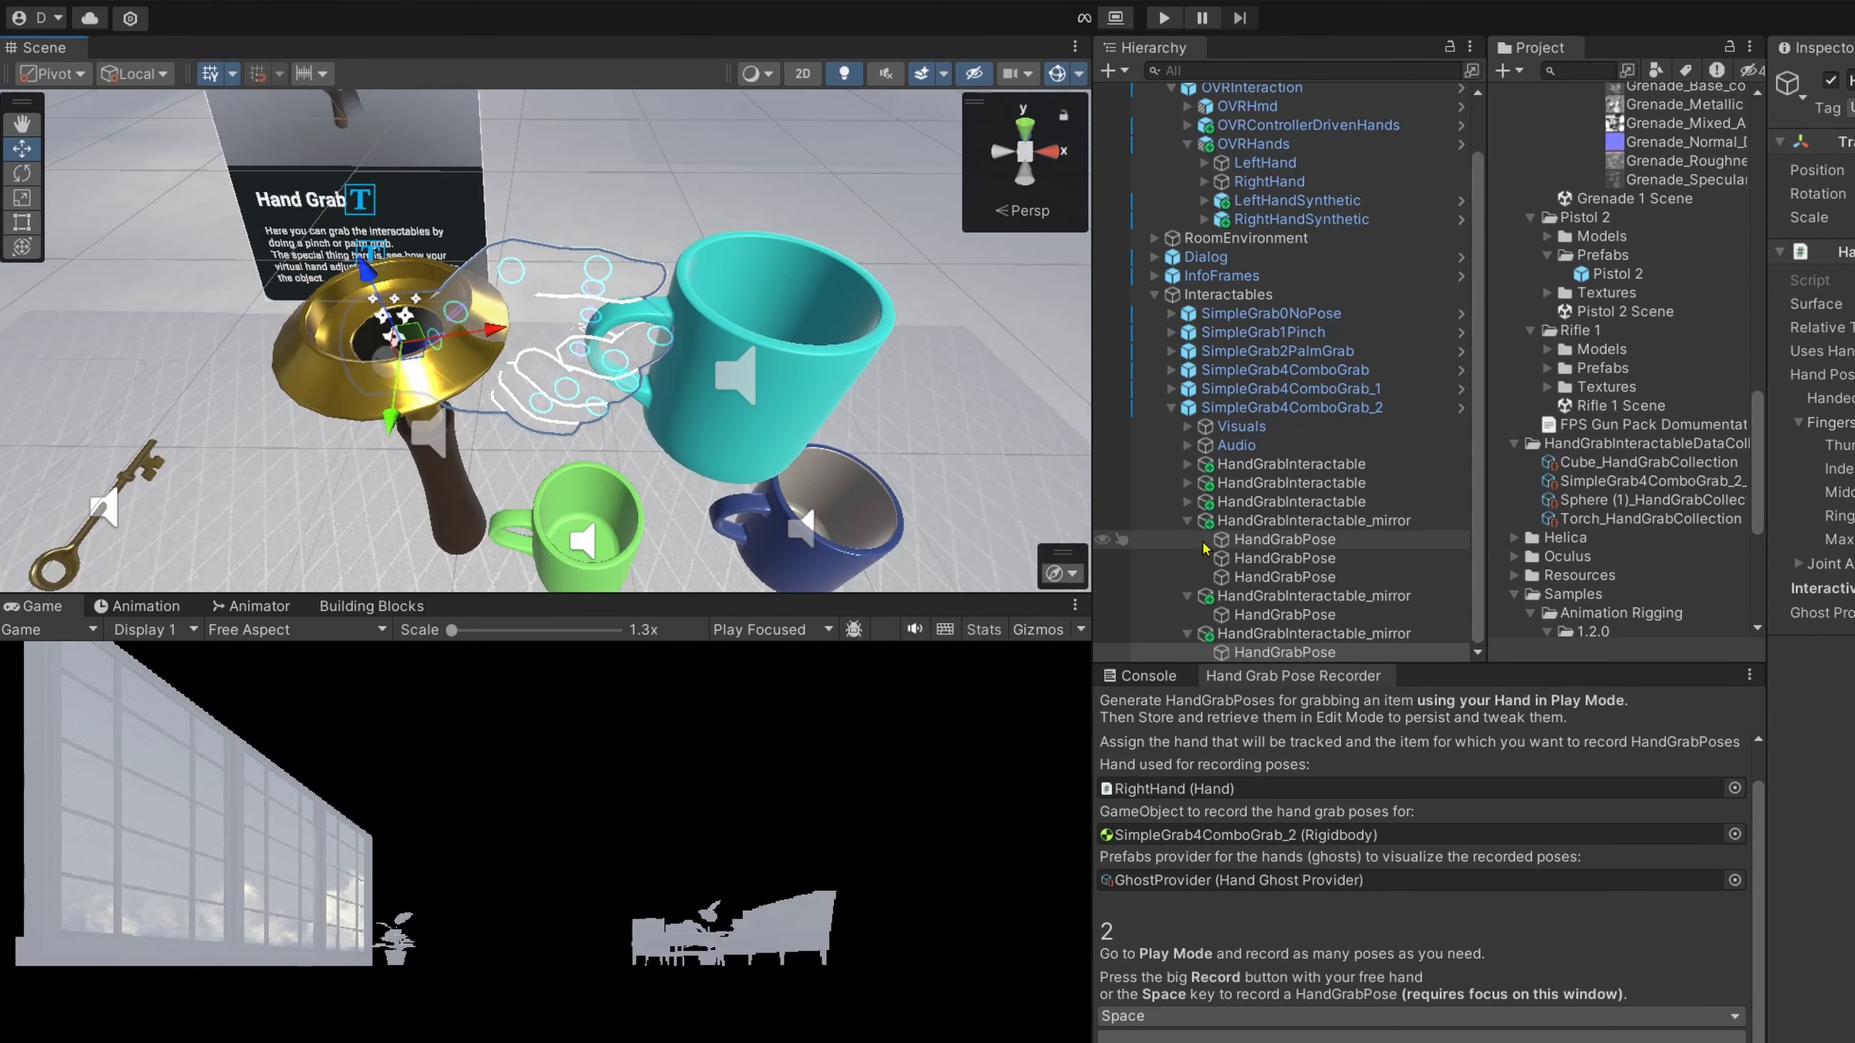
Step: Collapse the mirrored HandGrabInteractables and frame the SimpleGrab4ComboGrab_2 mug in the scene
left_click(1187, 521)
left_click(1186, 596)
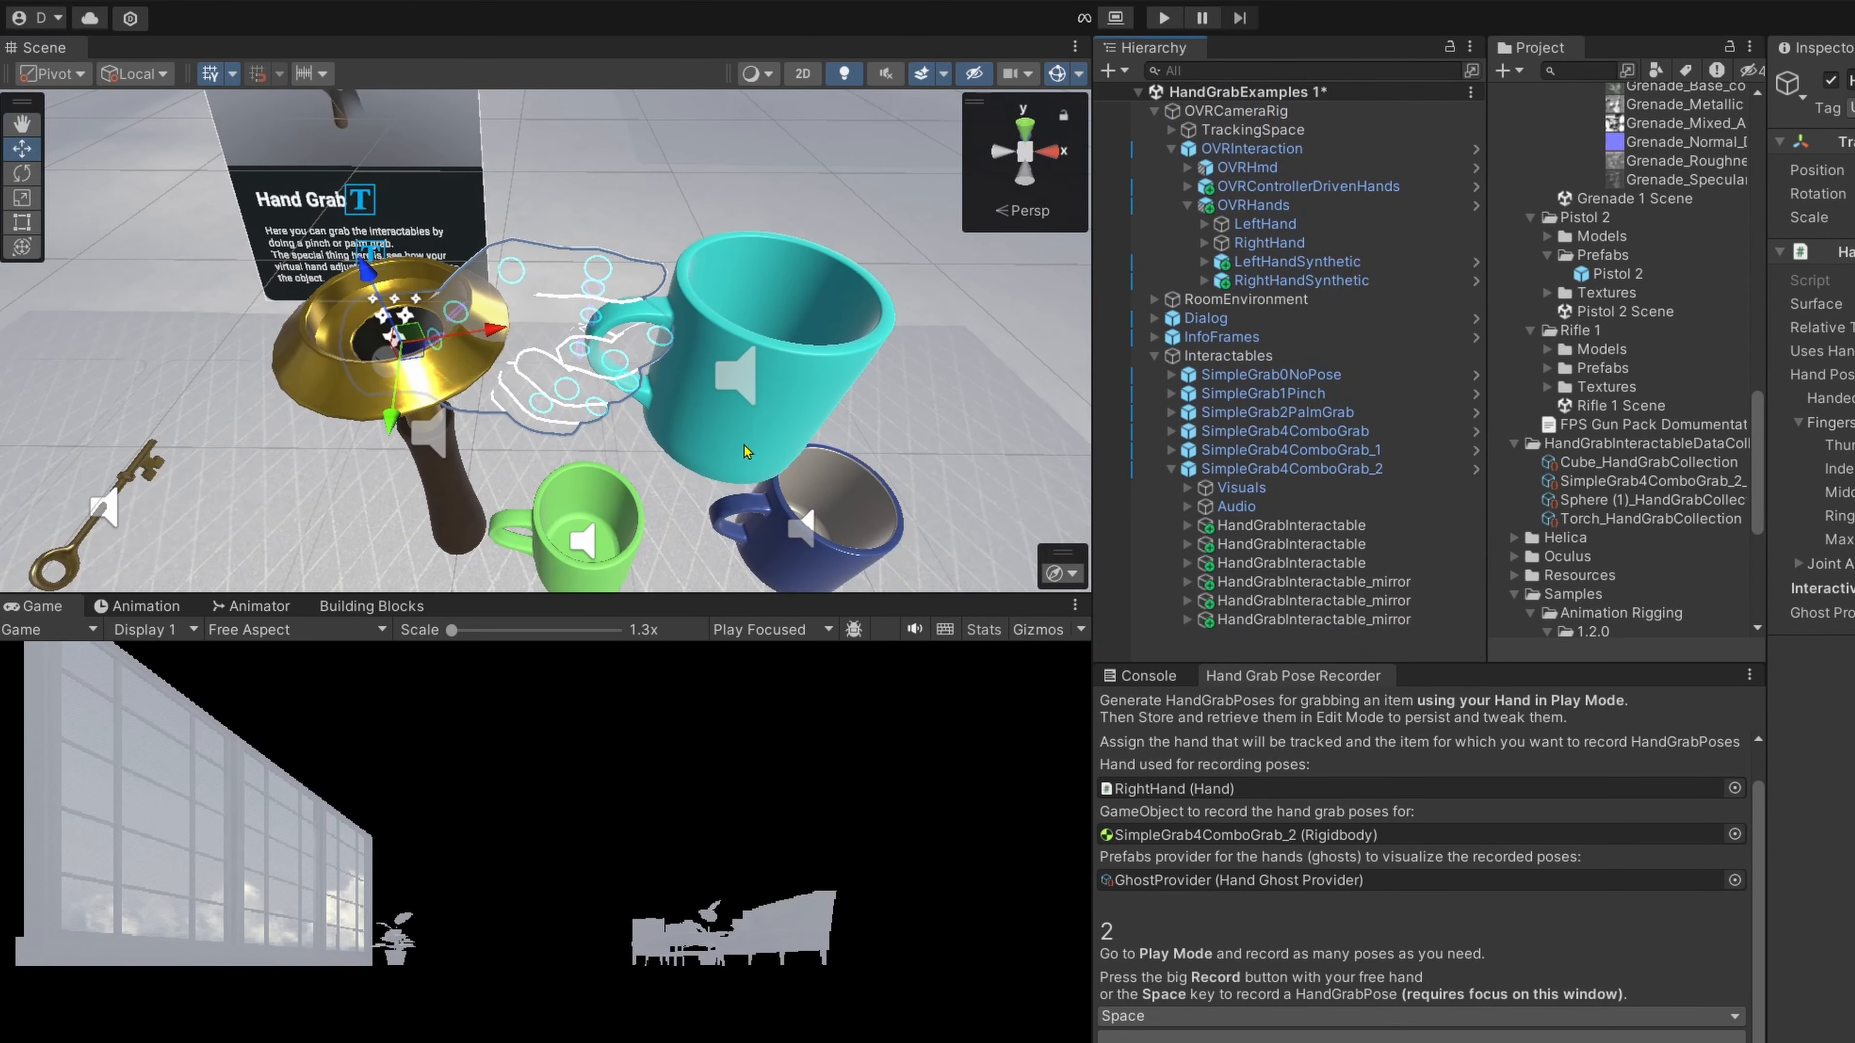
right_click_drag(745, 451, 811, 464)
left_click(792, 490)
key("f")
Step: Examine the hand placement of the original handle grab and the three mirrored HandGrabInteractables around the mug
right_click_drag(515, 385, 617, 332)
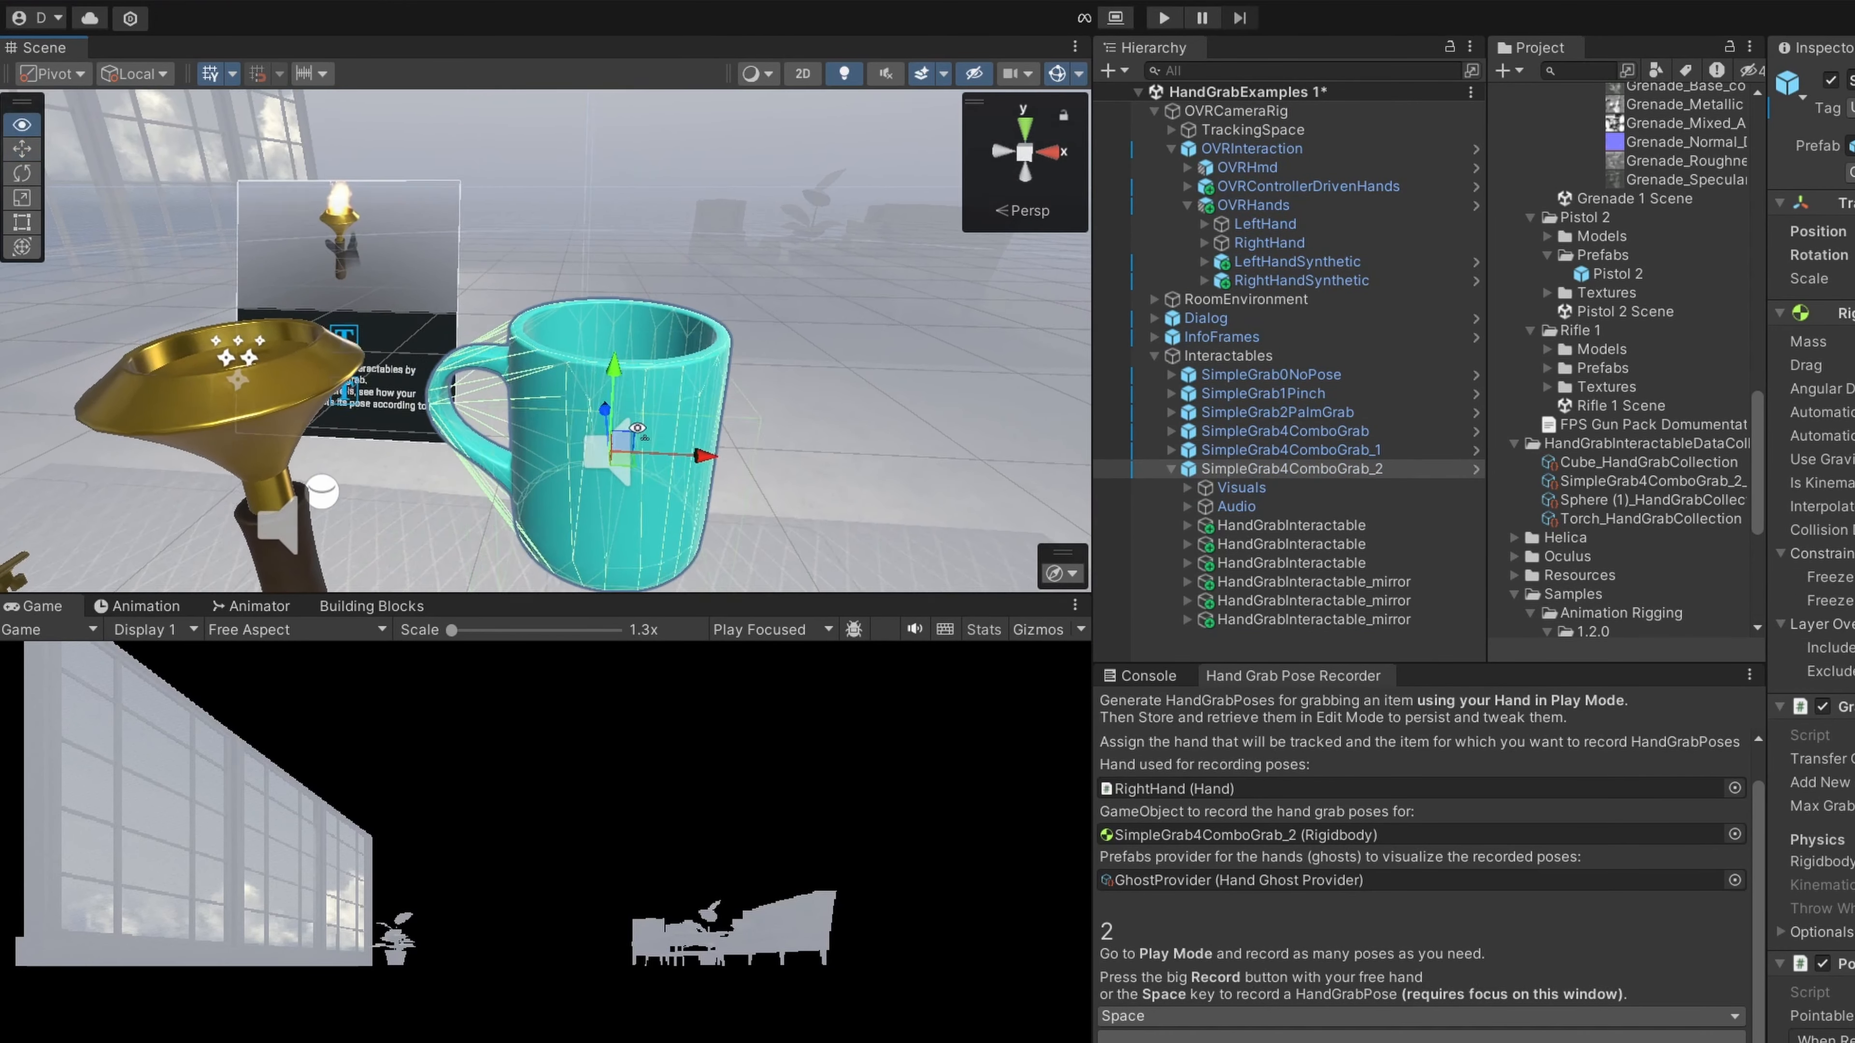
right_click_drag(658, 409, 701, 421)
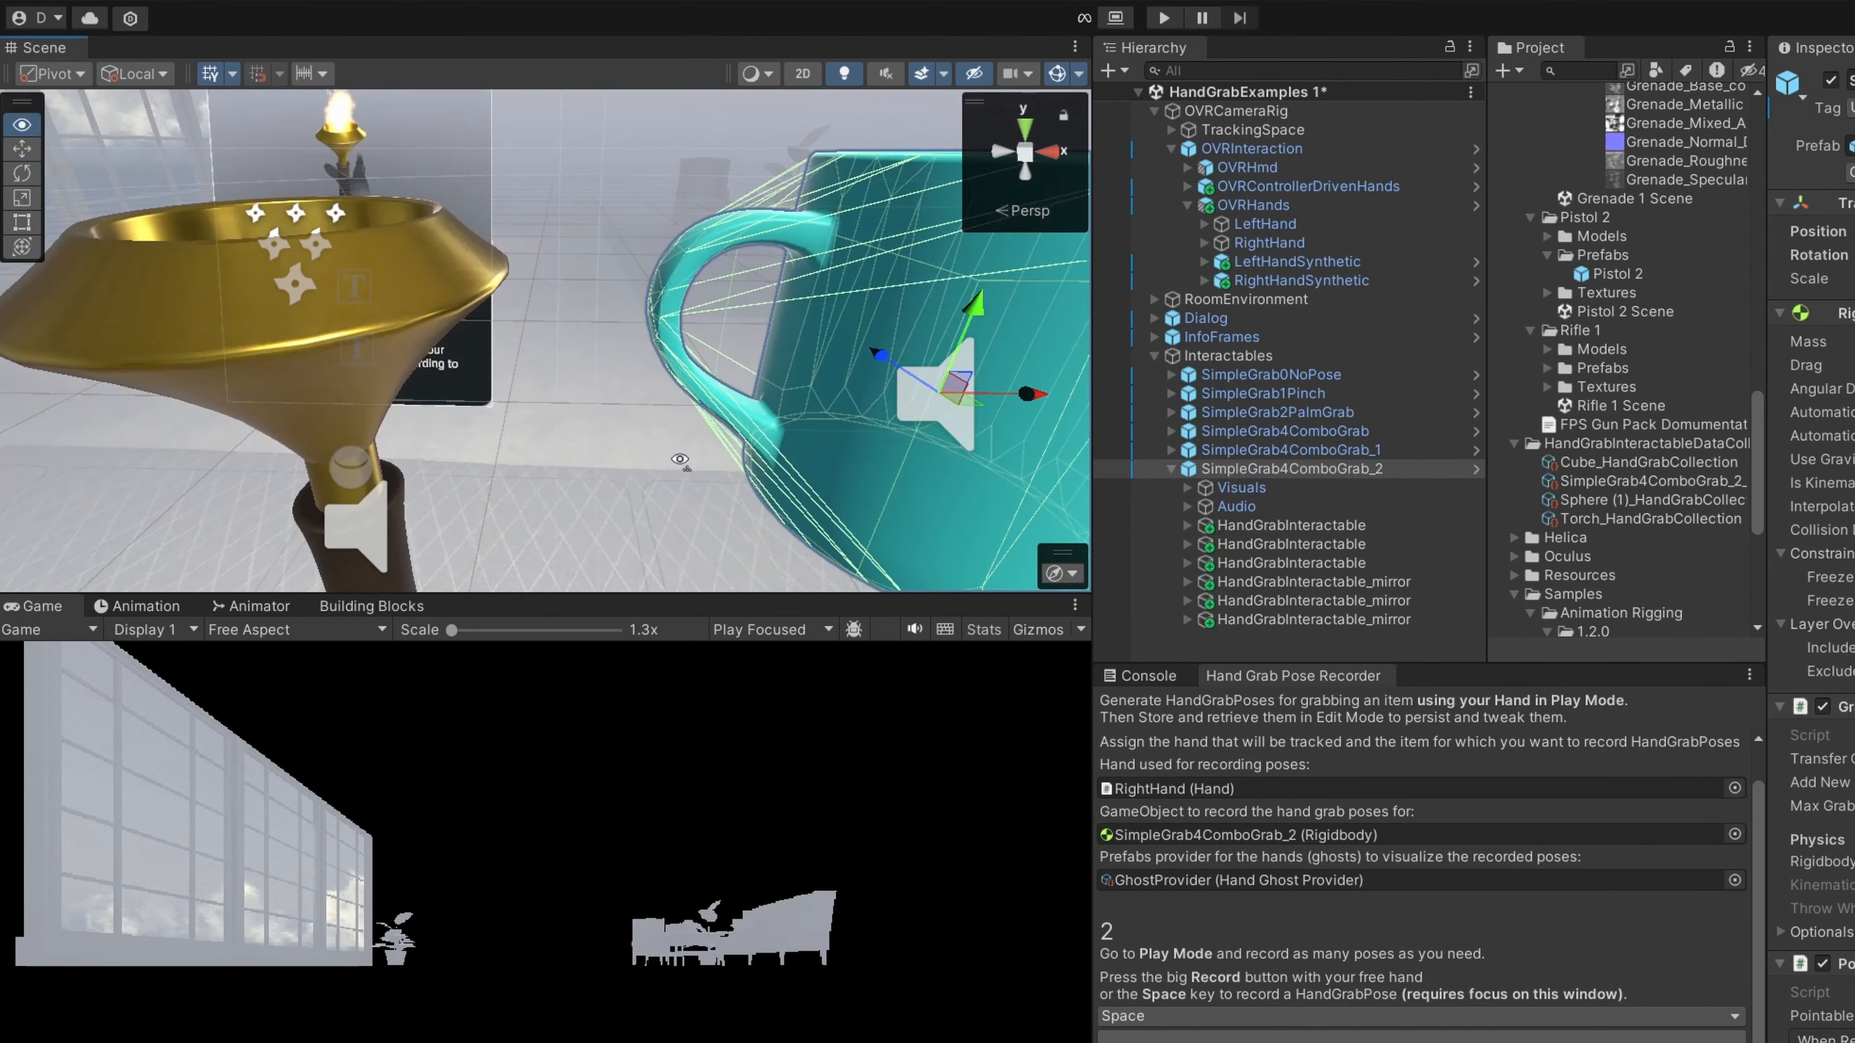
mouse_move(701, 420)
right_mouse_down()
mouse_move(741, 427)
mouse_move(701, 420)
right_mouse_up()
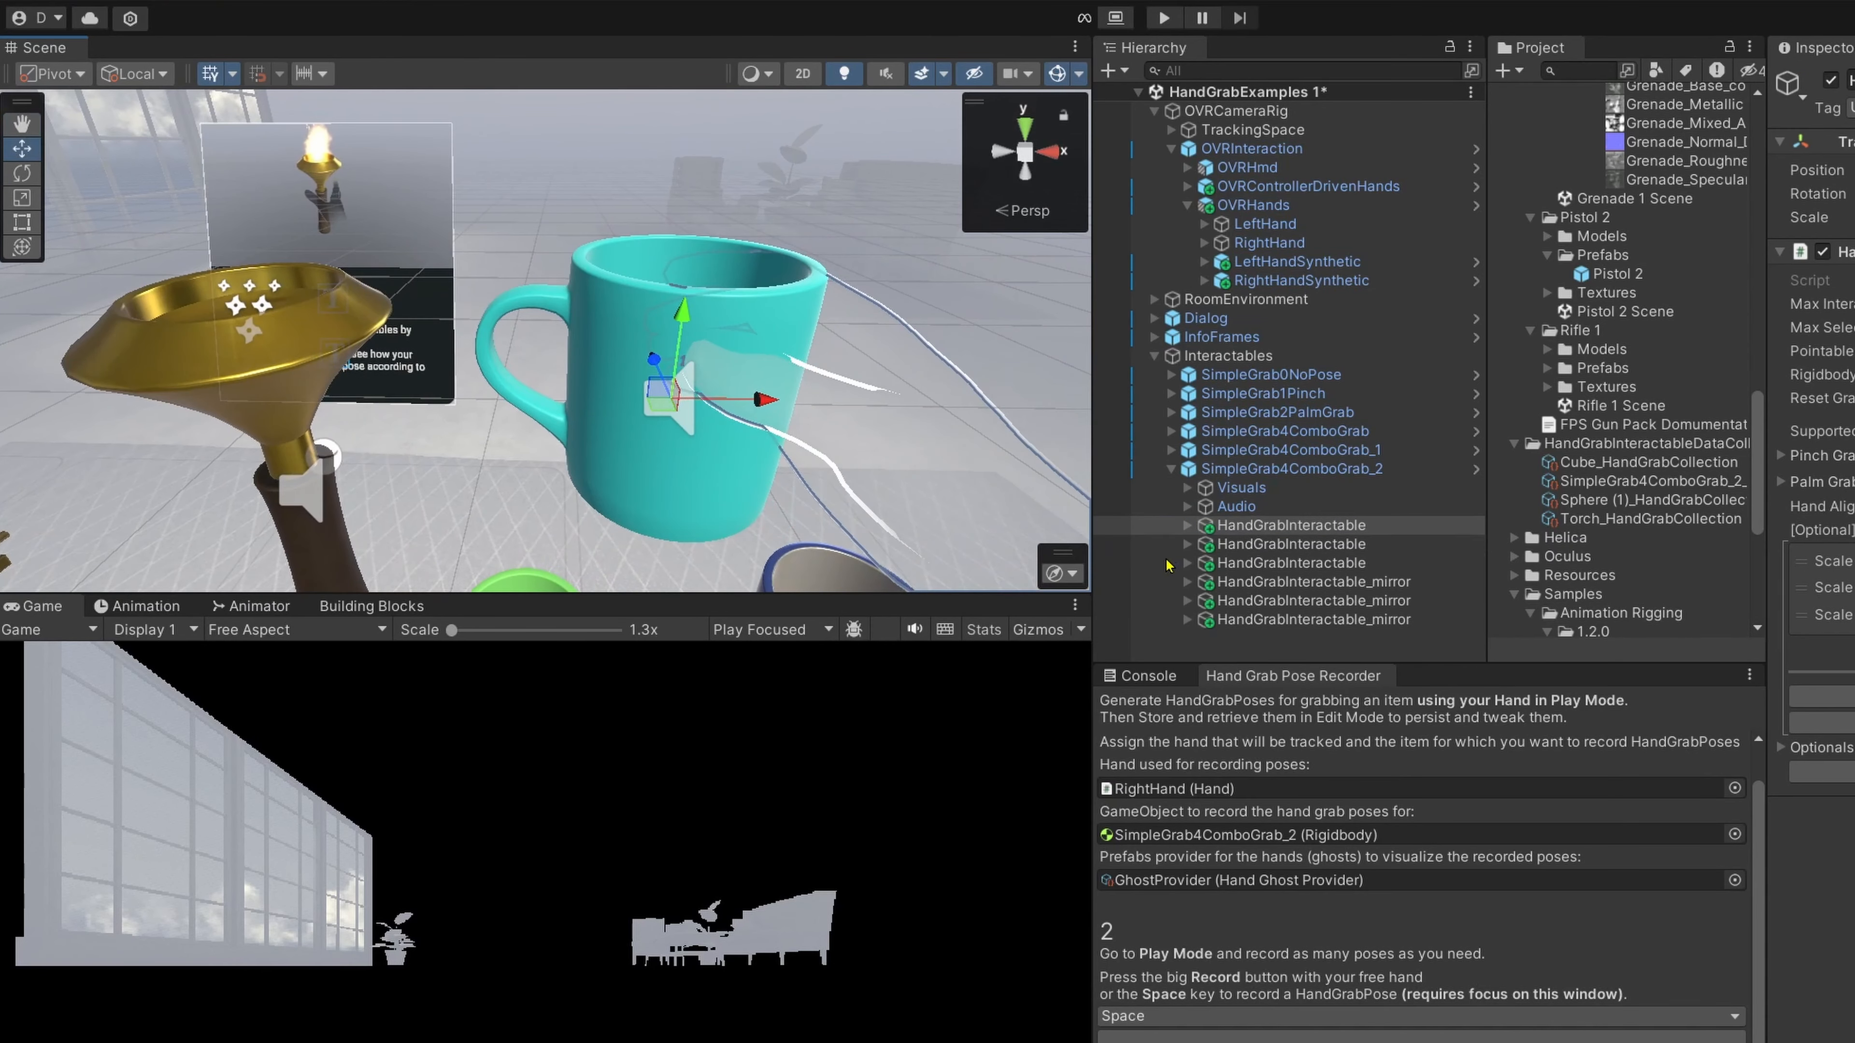
left_click(1168, 564)
right_click_drag(818, 439, 866, 467)
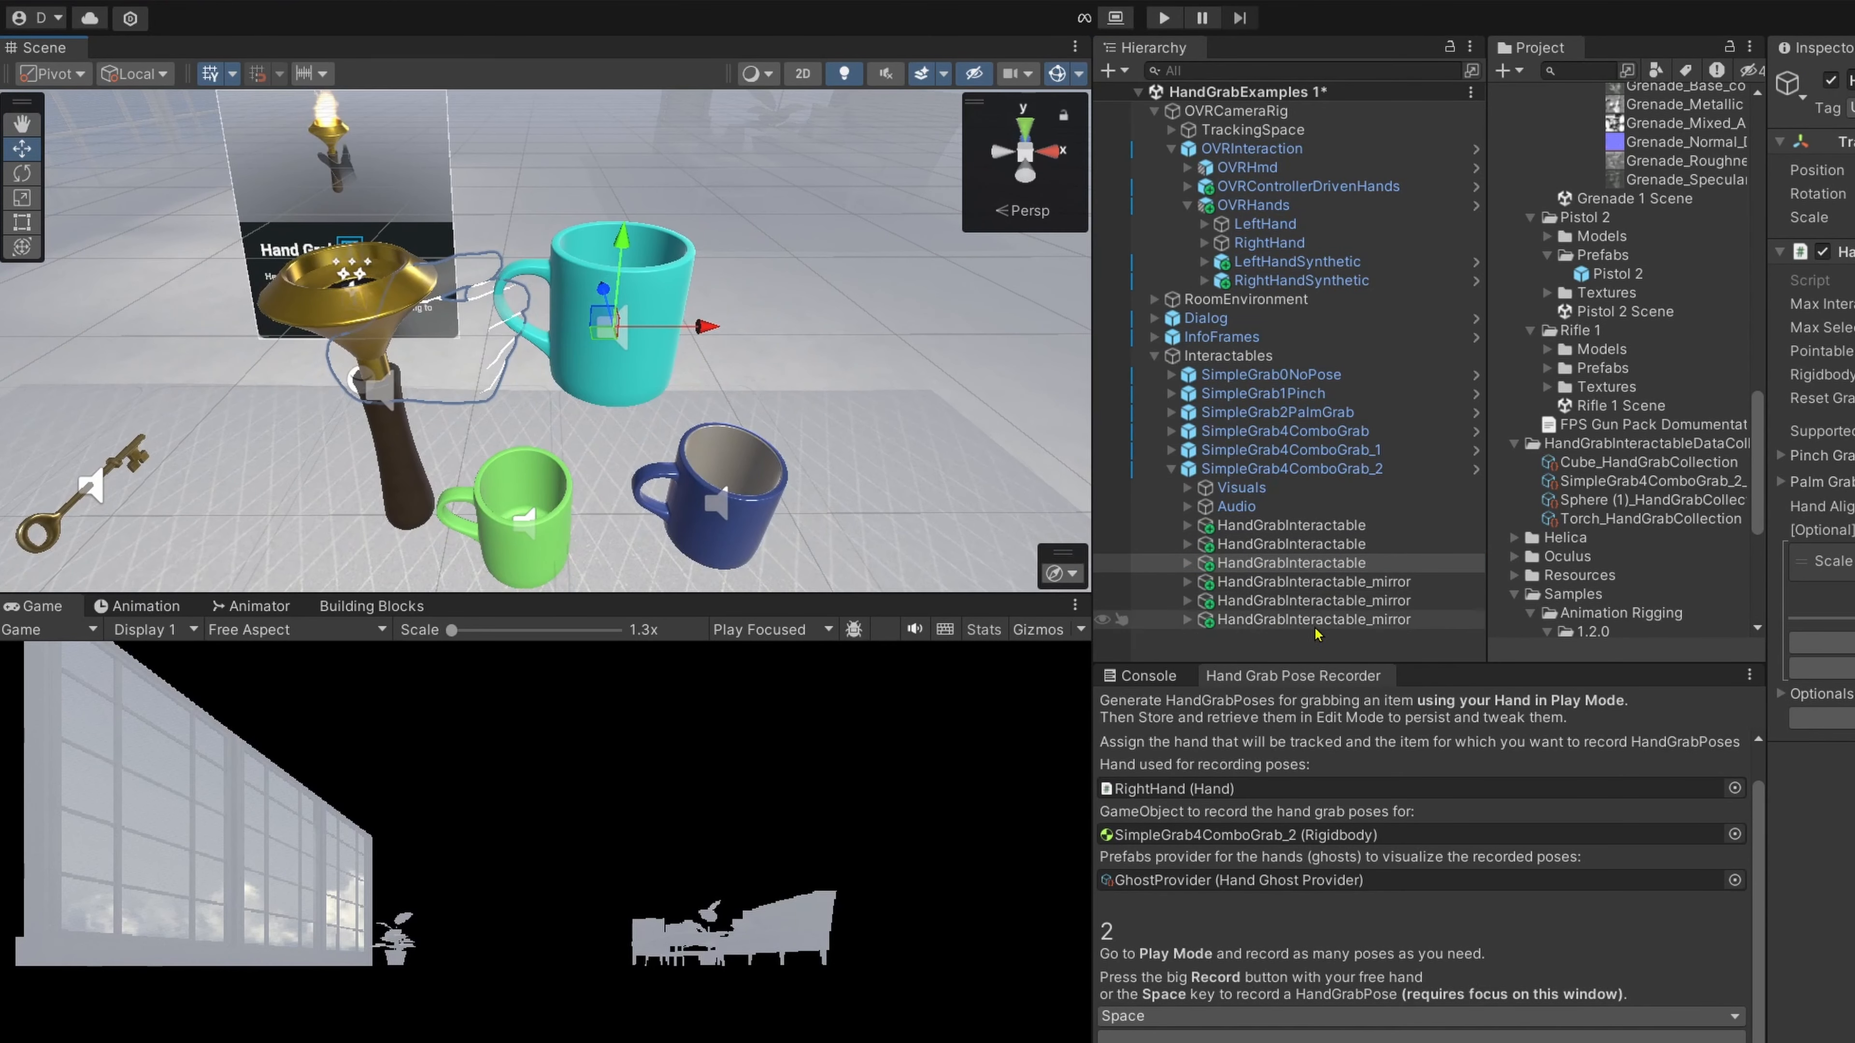
left_click(1321, 587)
left_click(1324, 605)
left_click(1334, 624)
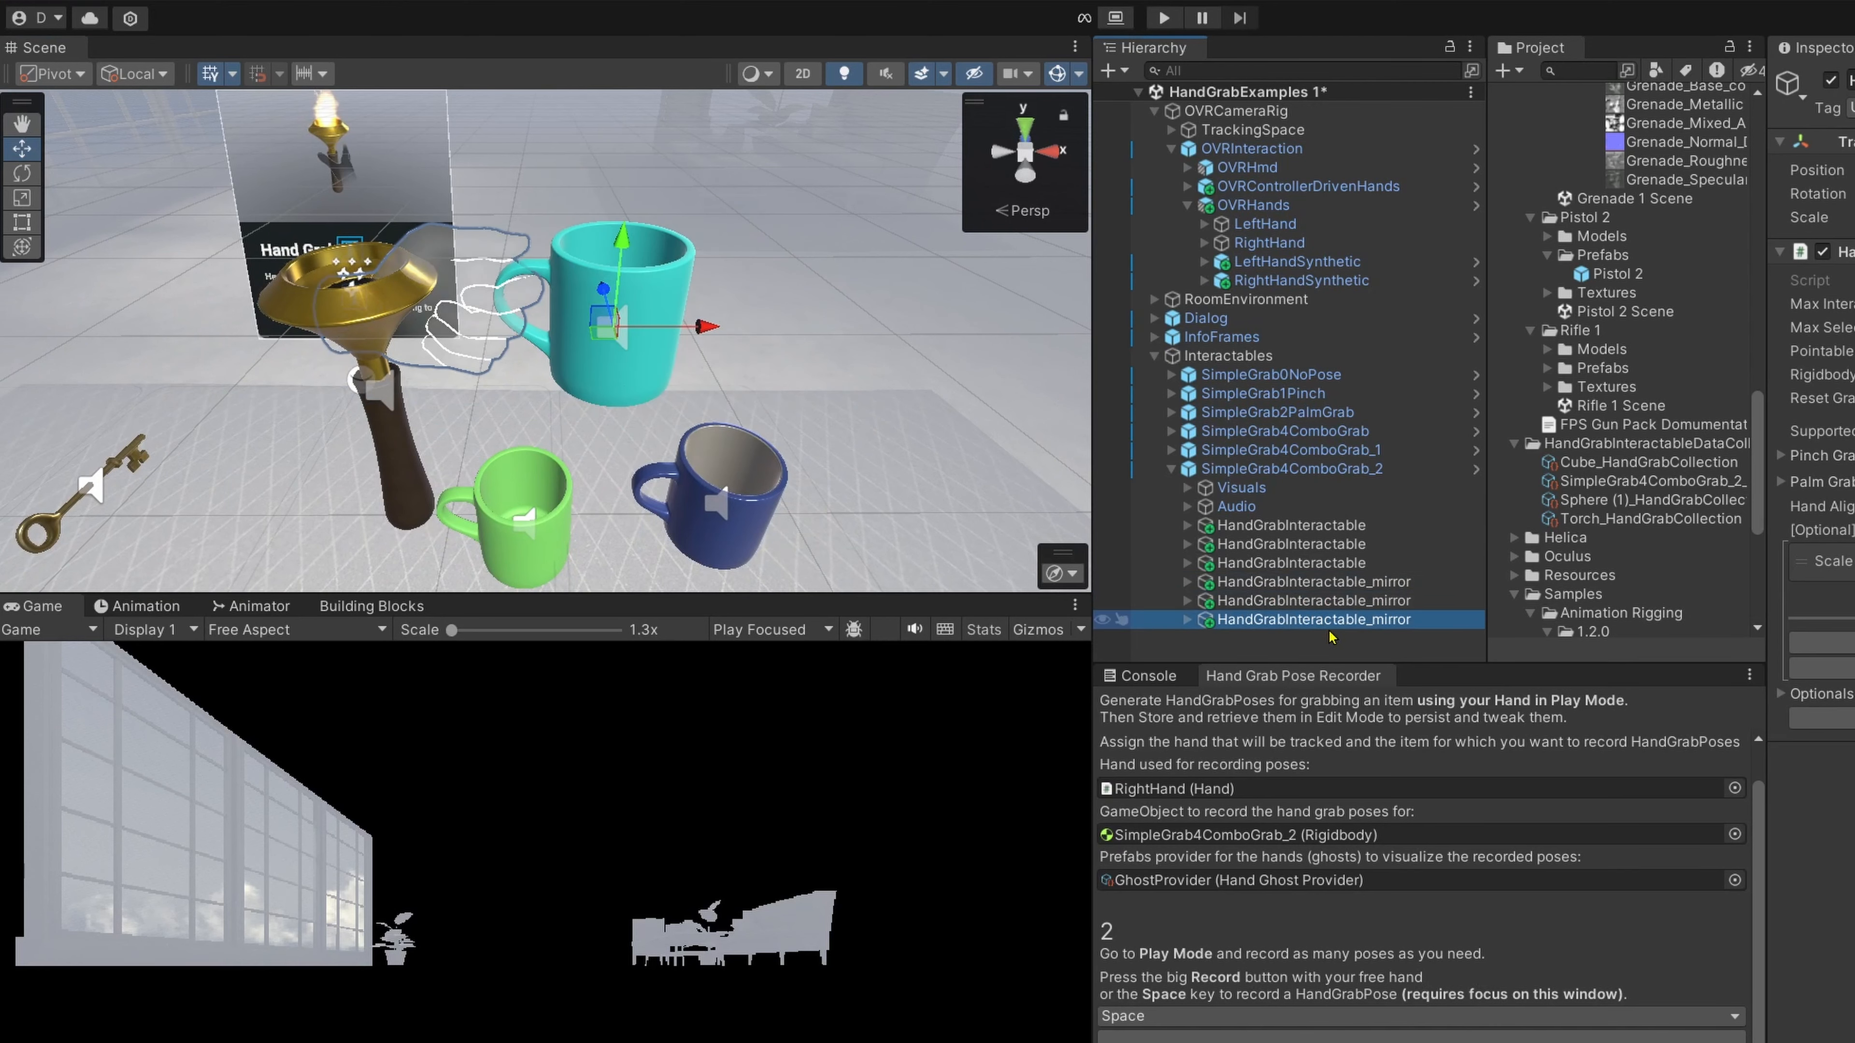
right_click_drag(636, 389, 650, 417)
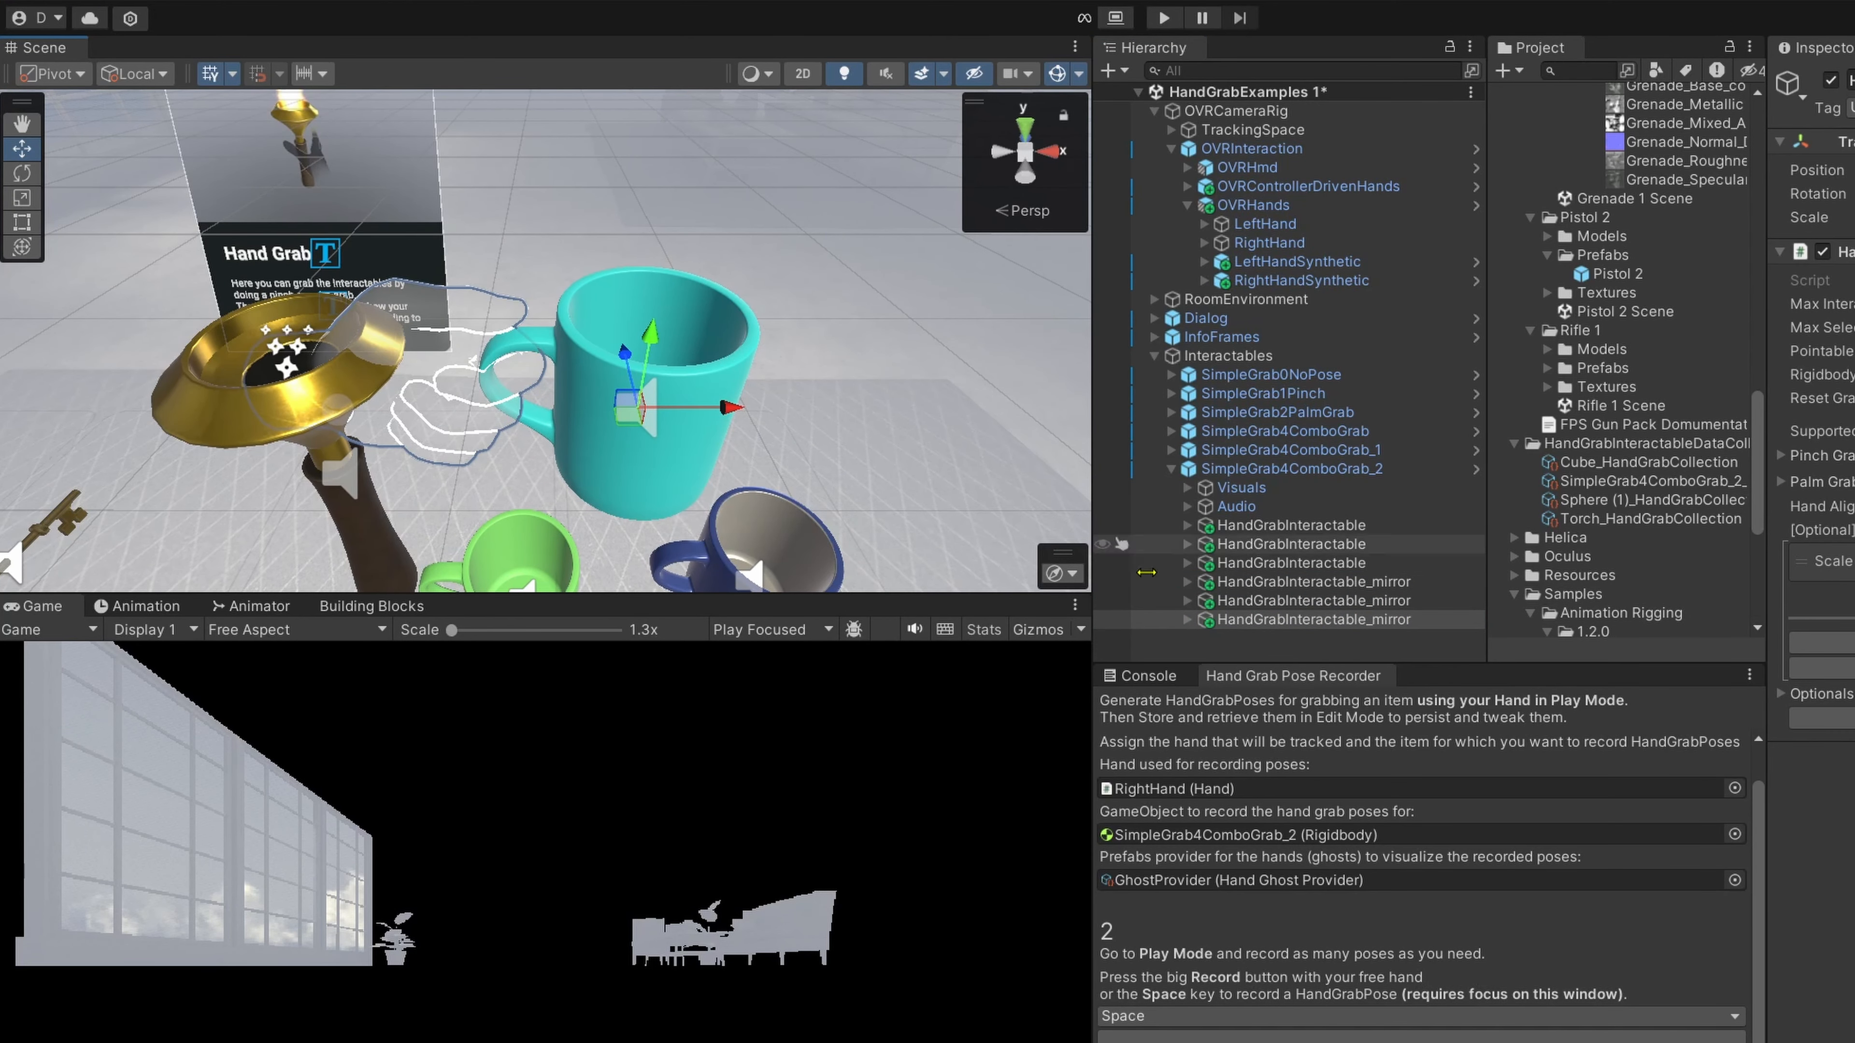
scroll(733, 468, "down", 4)
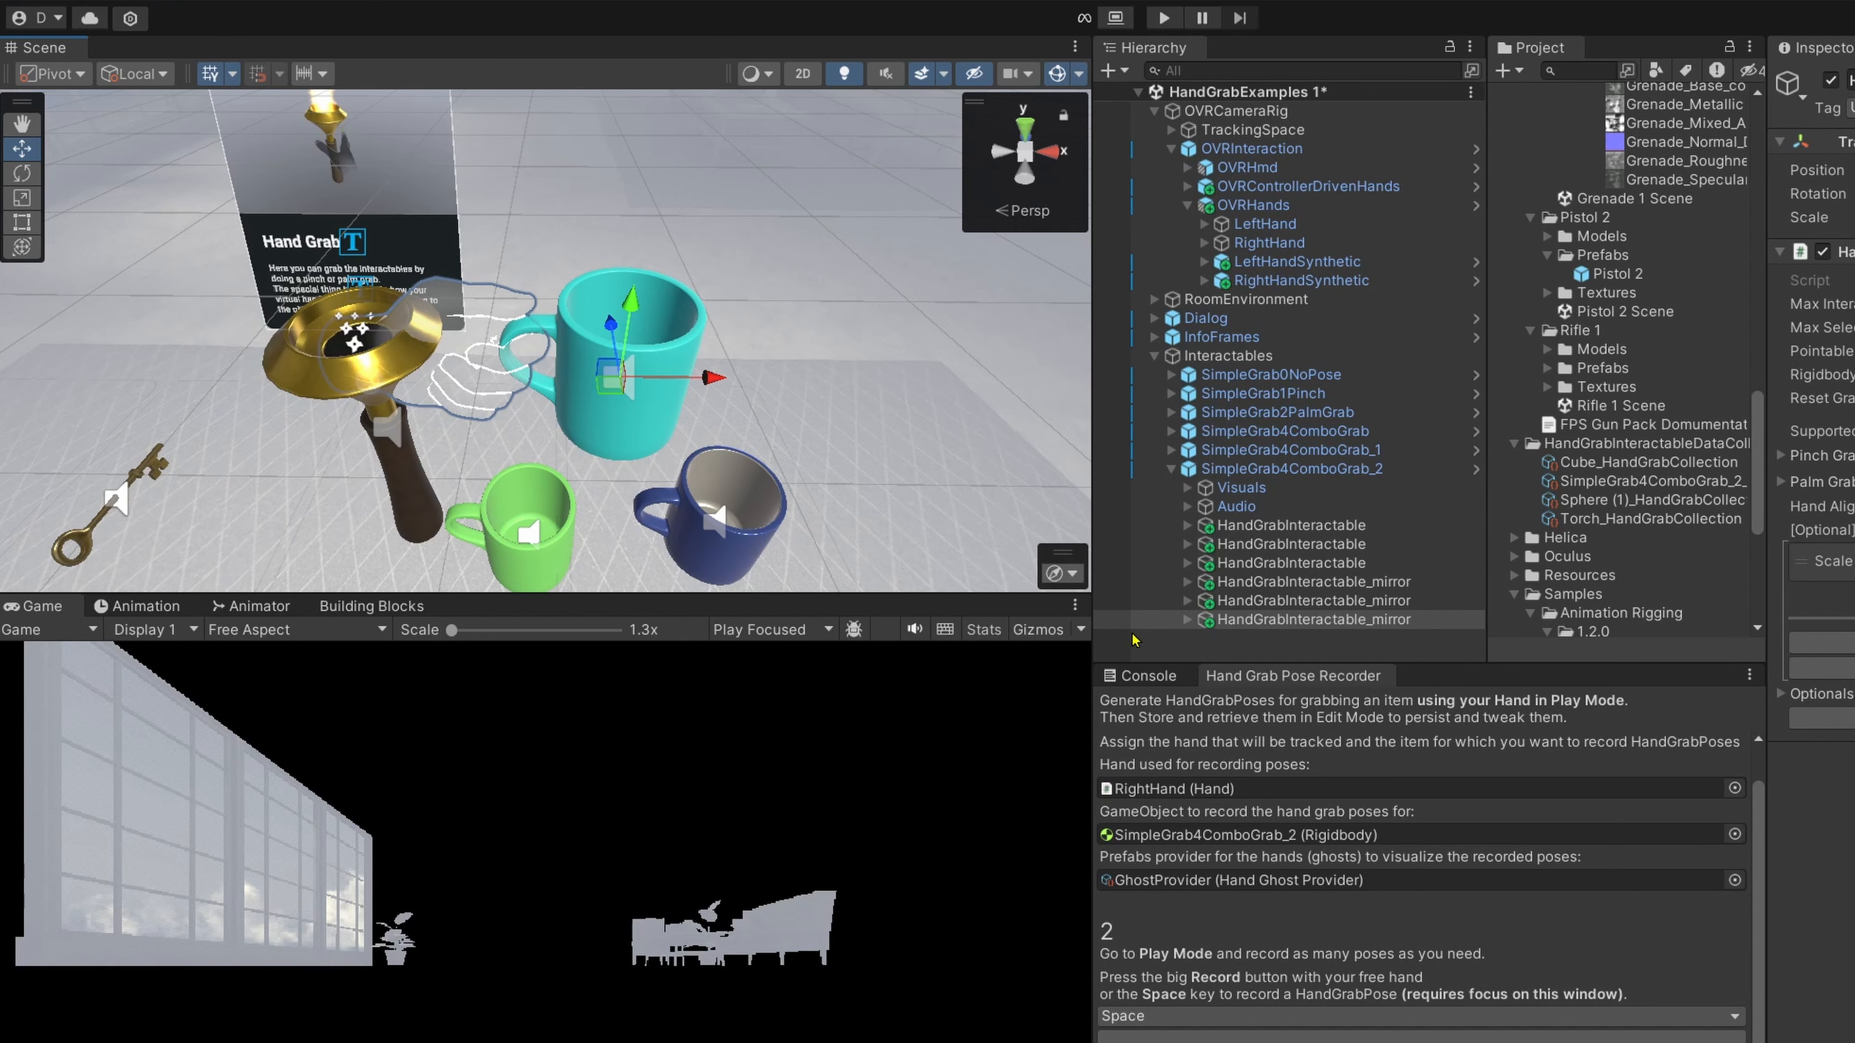
scroll(806, 381, "up", 2)
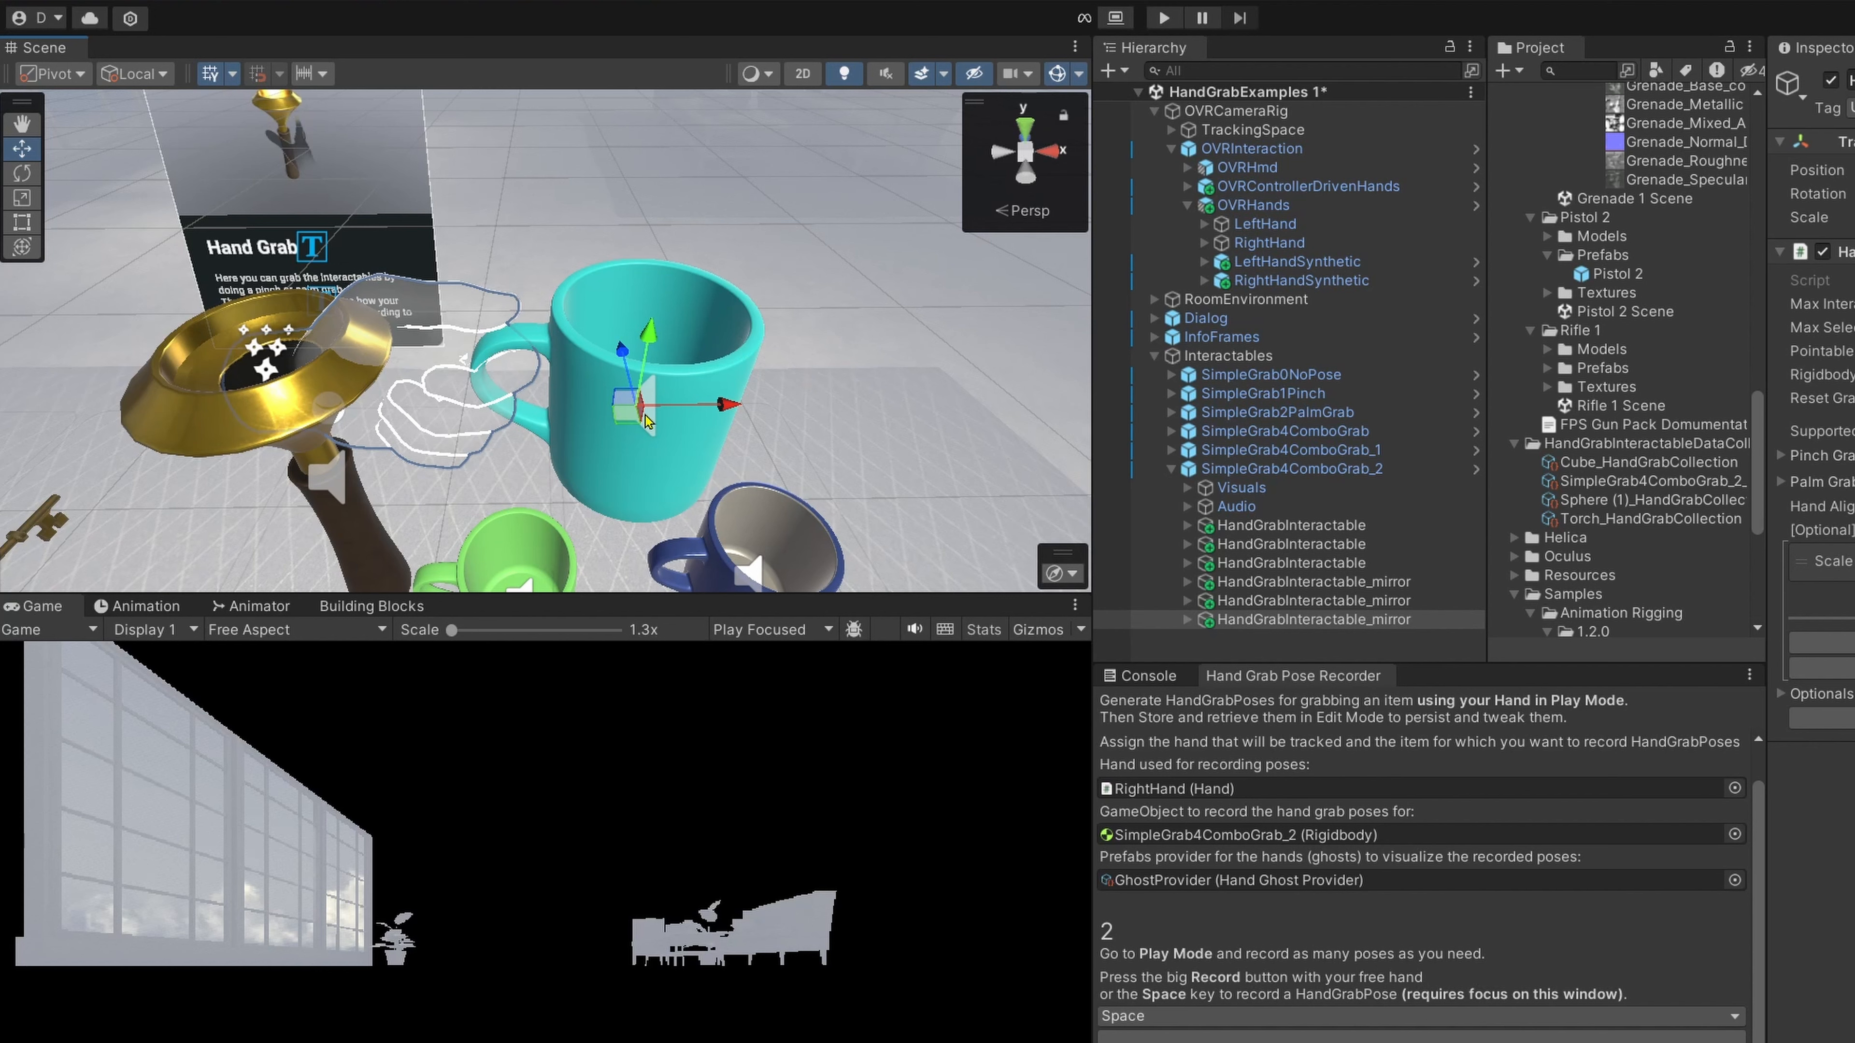